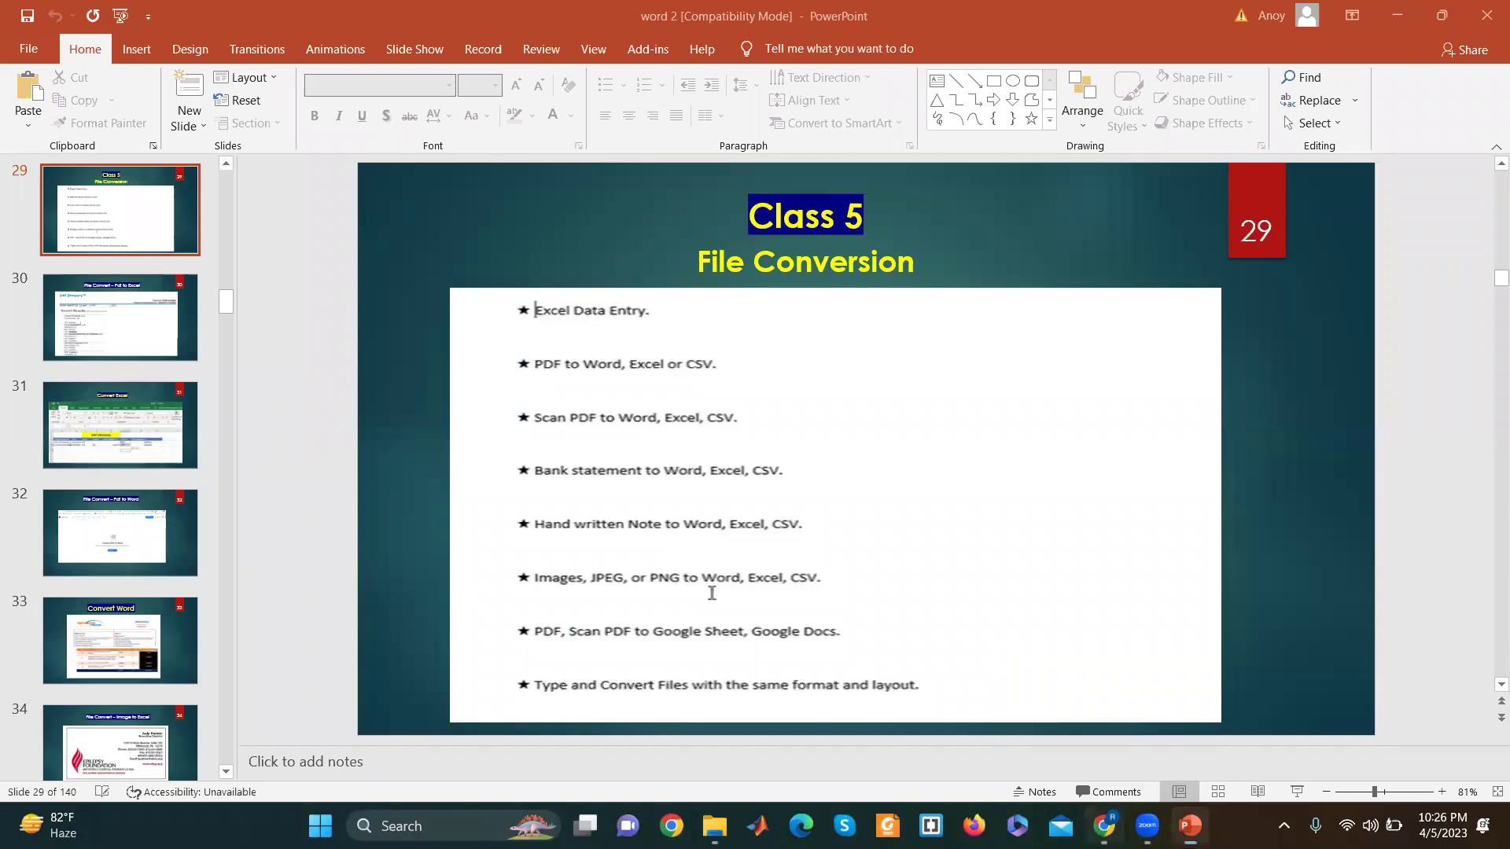
Step: Switch from the PowerPoint slides to the Chrome browser window
key("alt+Tab")
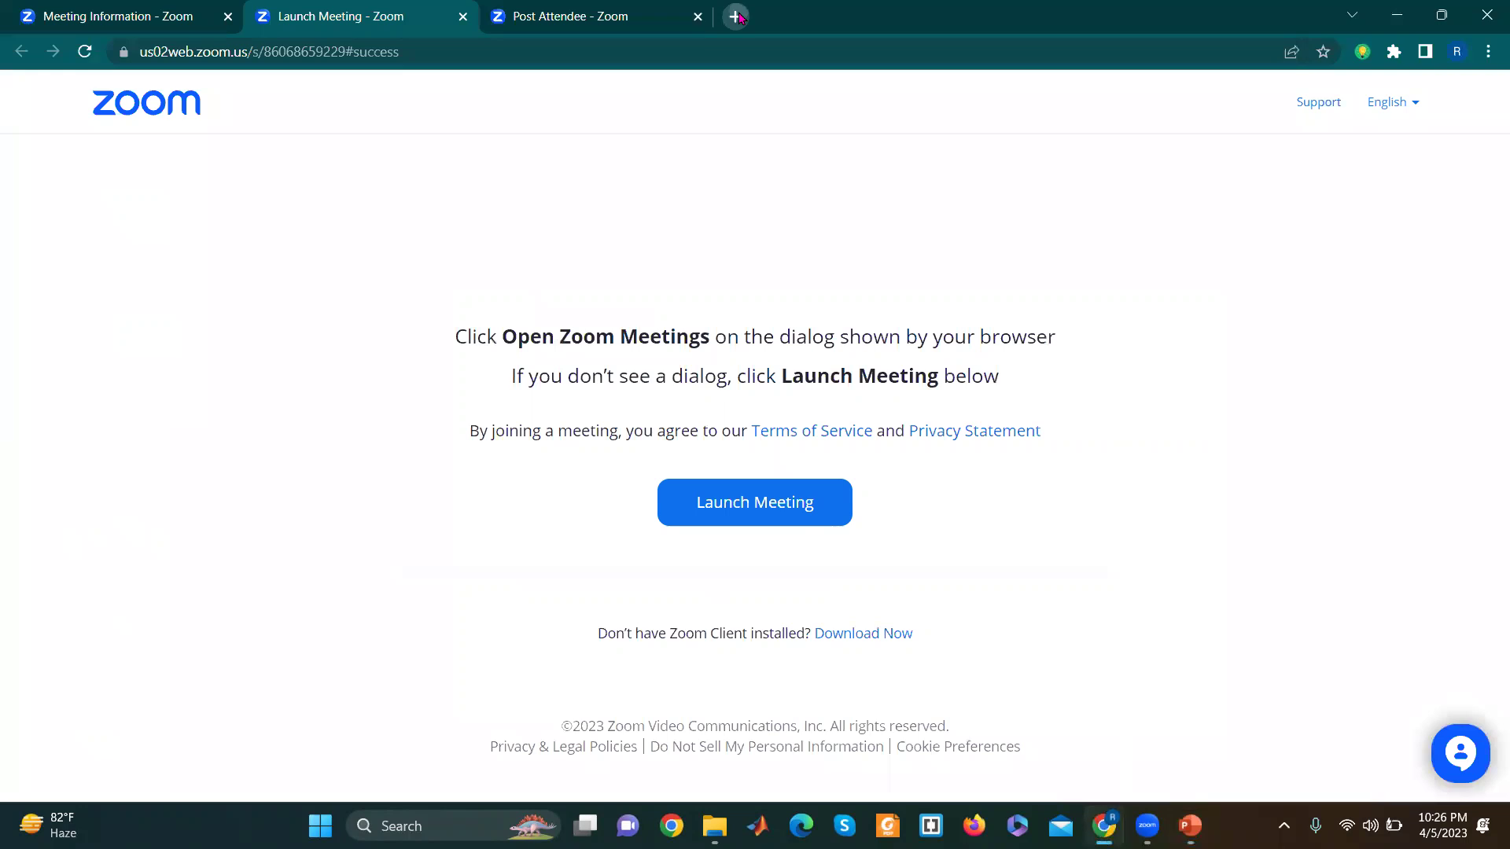
Step: In a new tab, go to fiverr.com, correcting the typo in the address
left_click(737, 16)
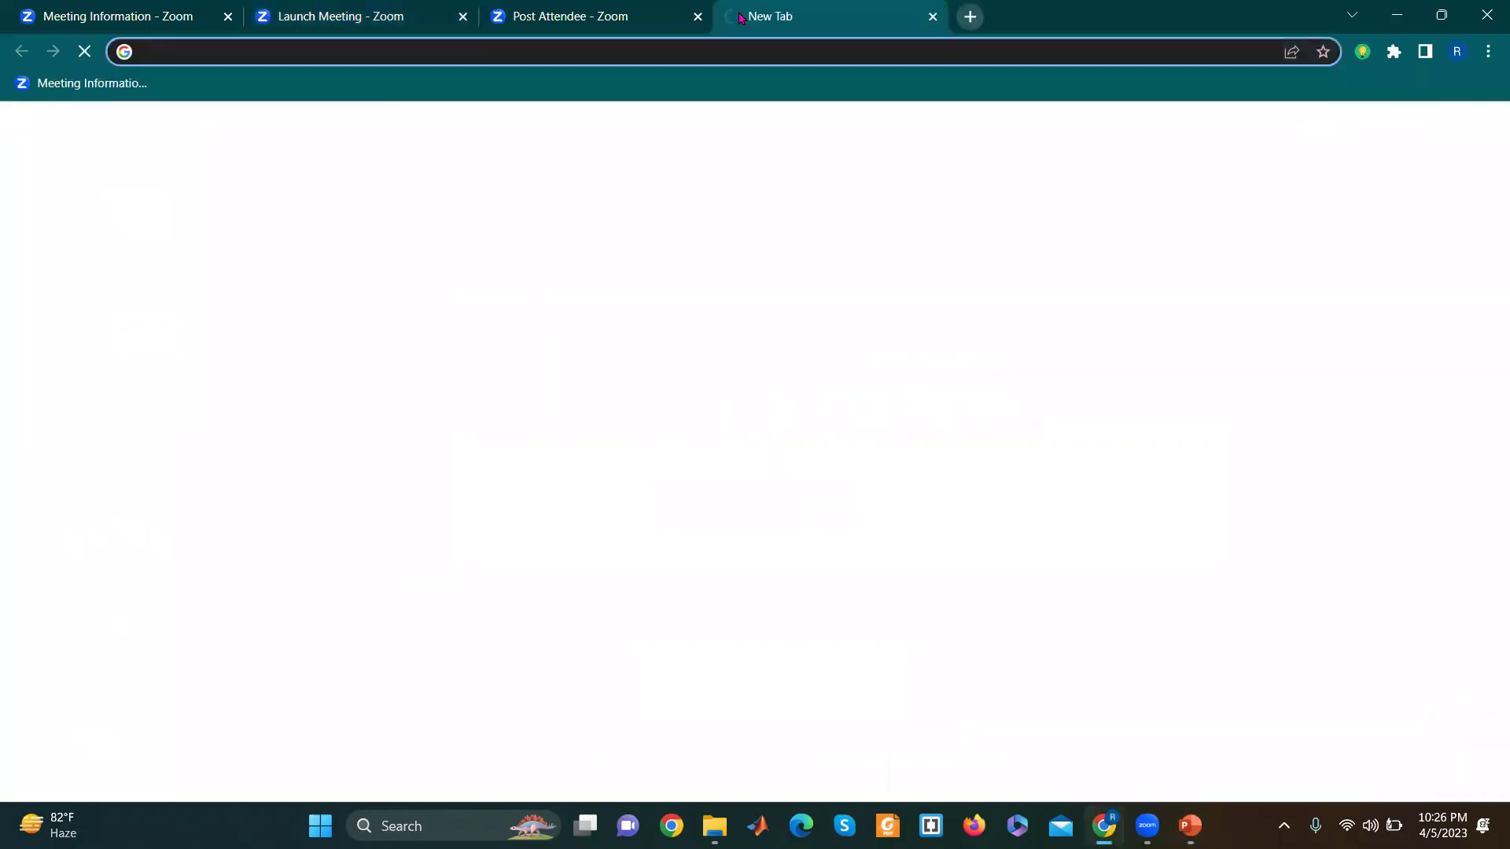
type("fivbe")
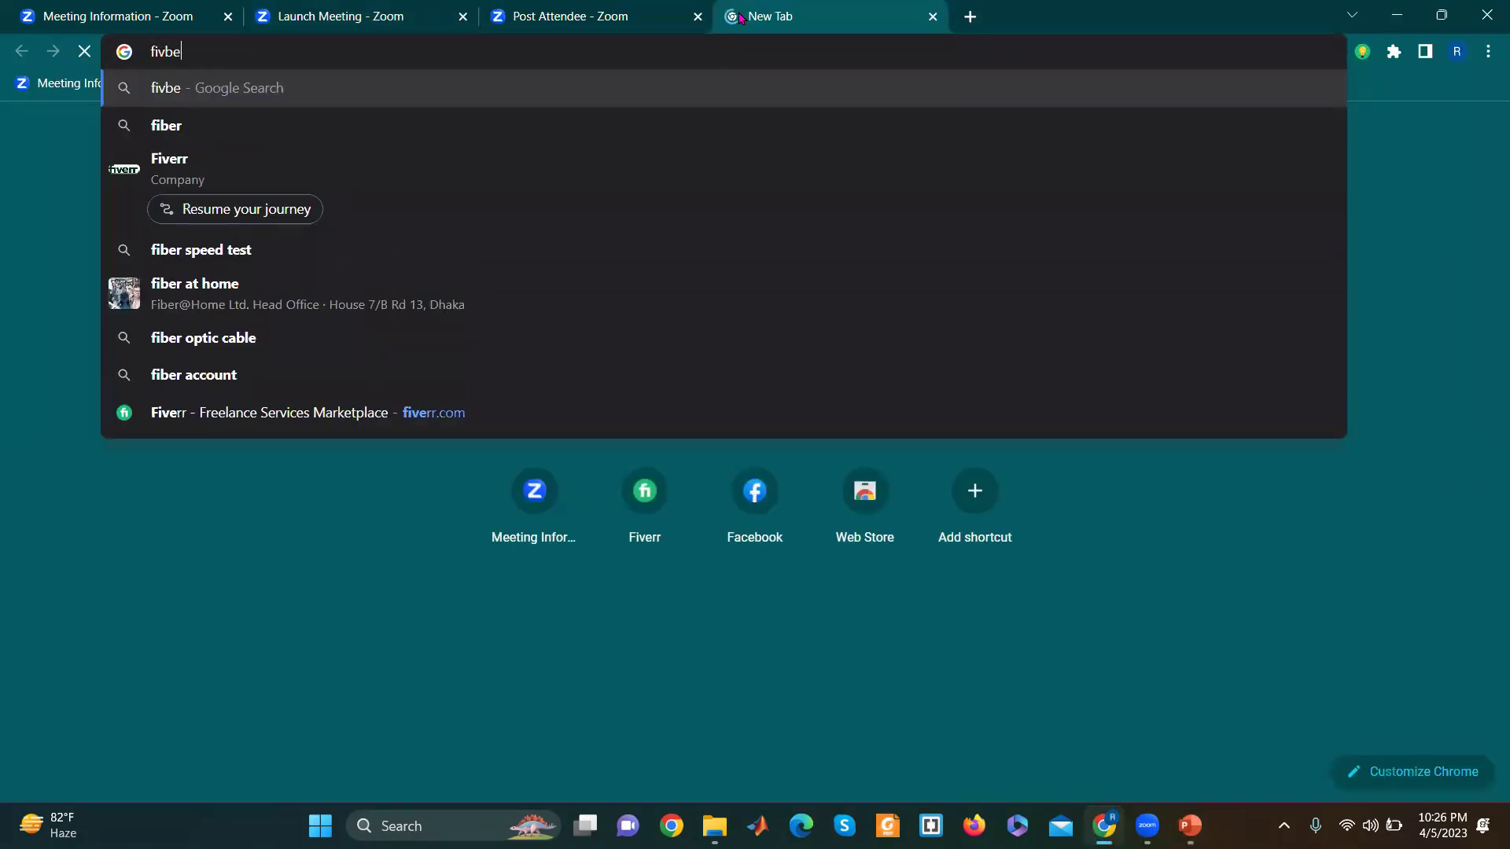
key("BackSpace")
key("BackSpace")
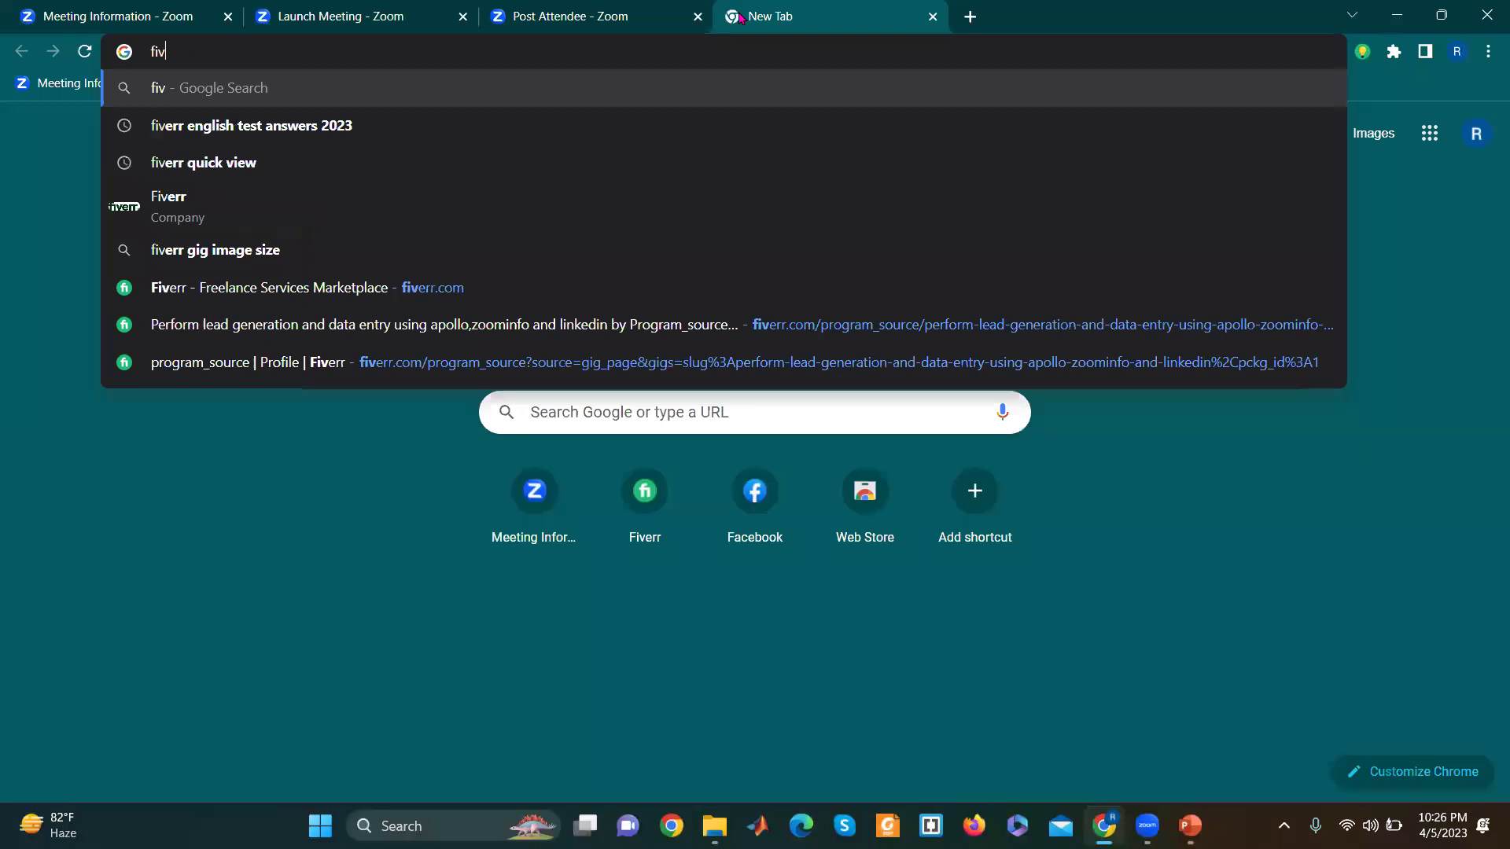
type("err.com")
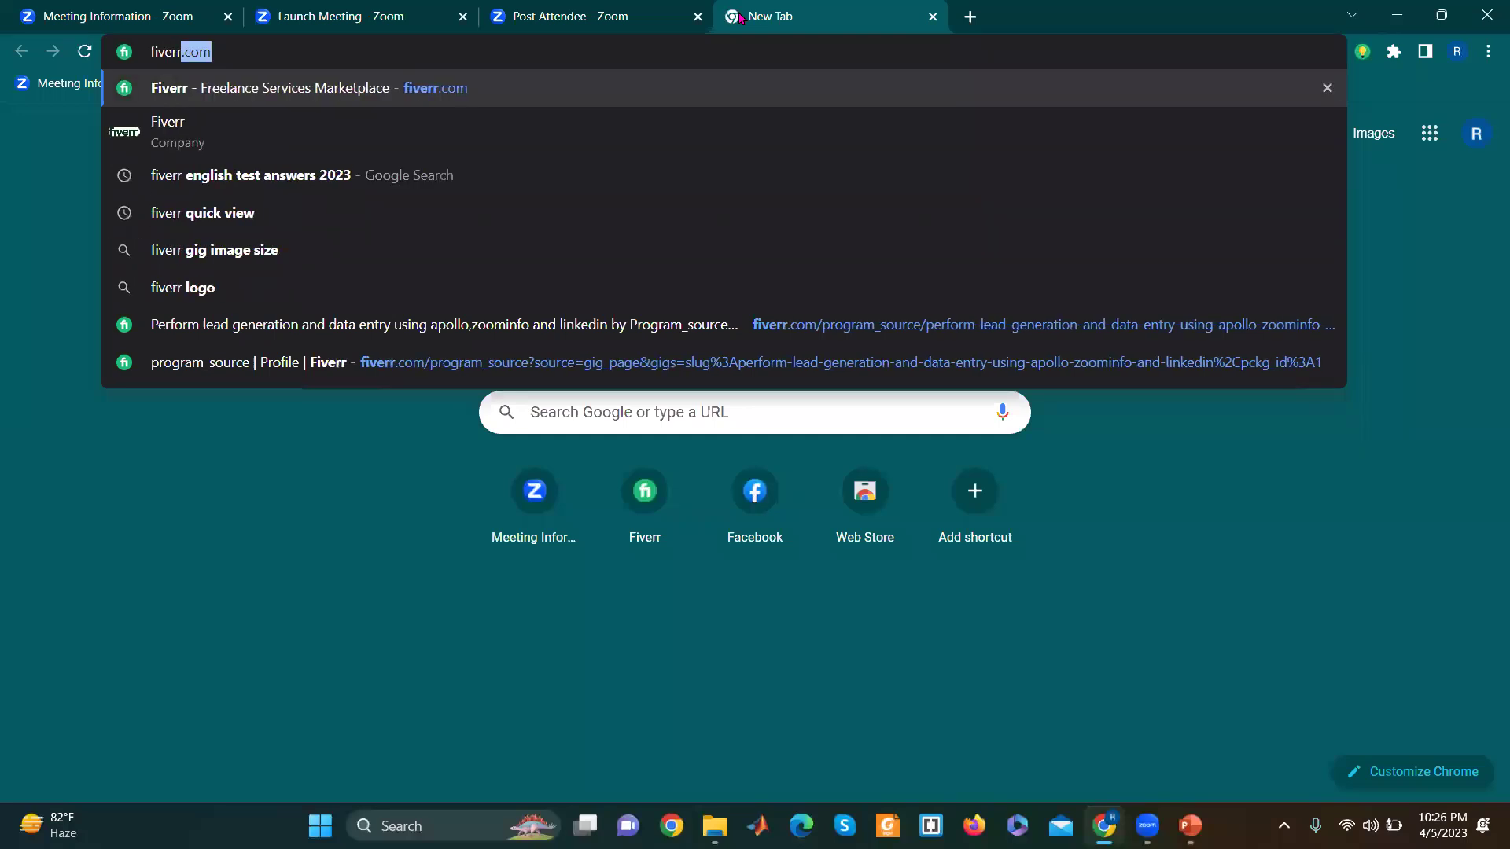
key("Return")
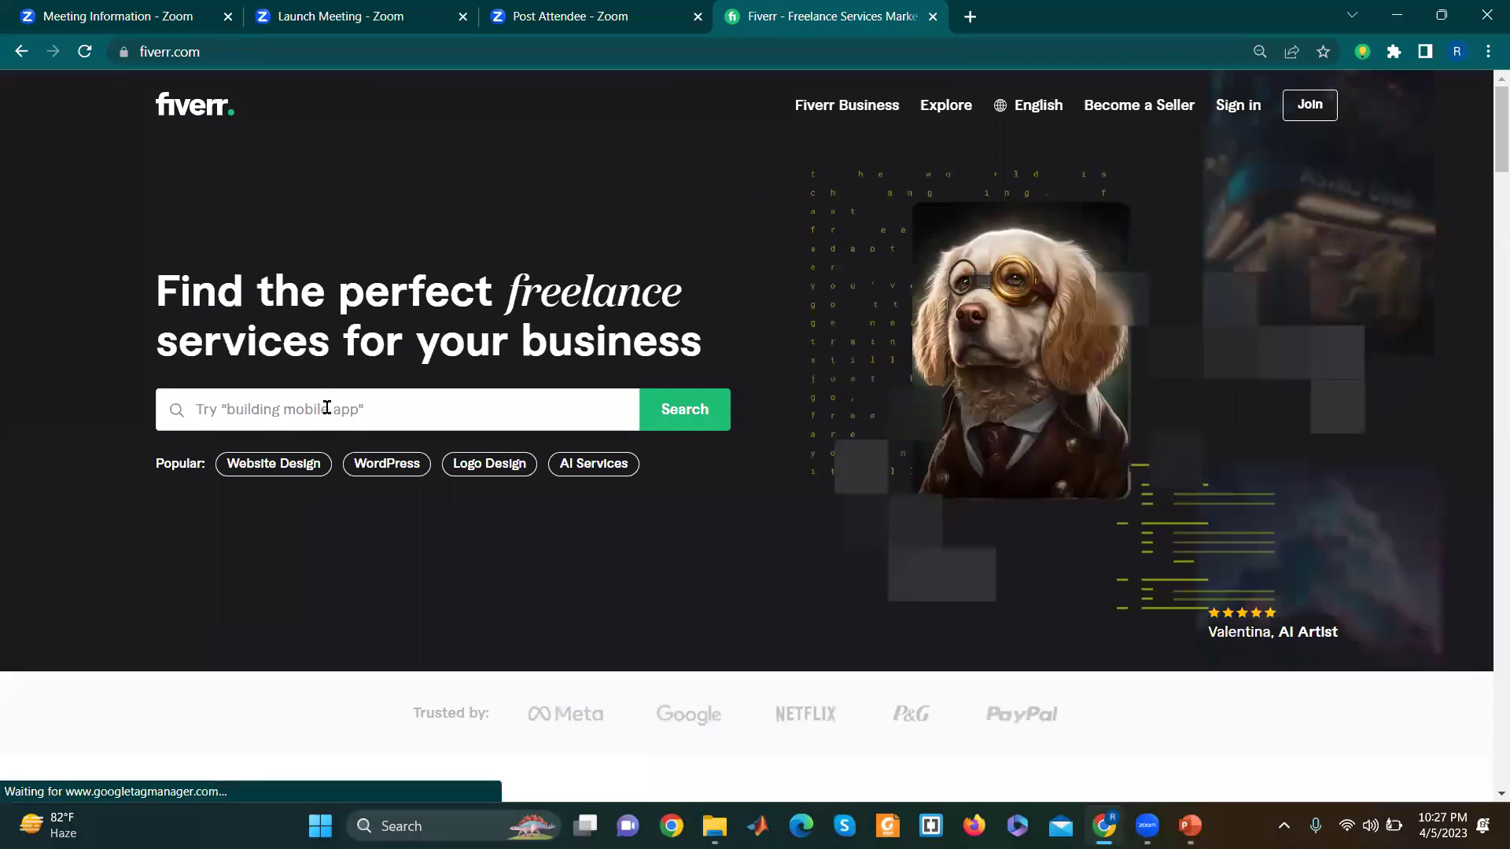
Step: Enter 'convert' in Fiverr's service search box, then bring the PowerPoint slides back
left_click(327, 408)
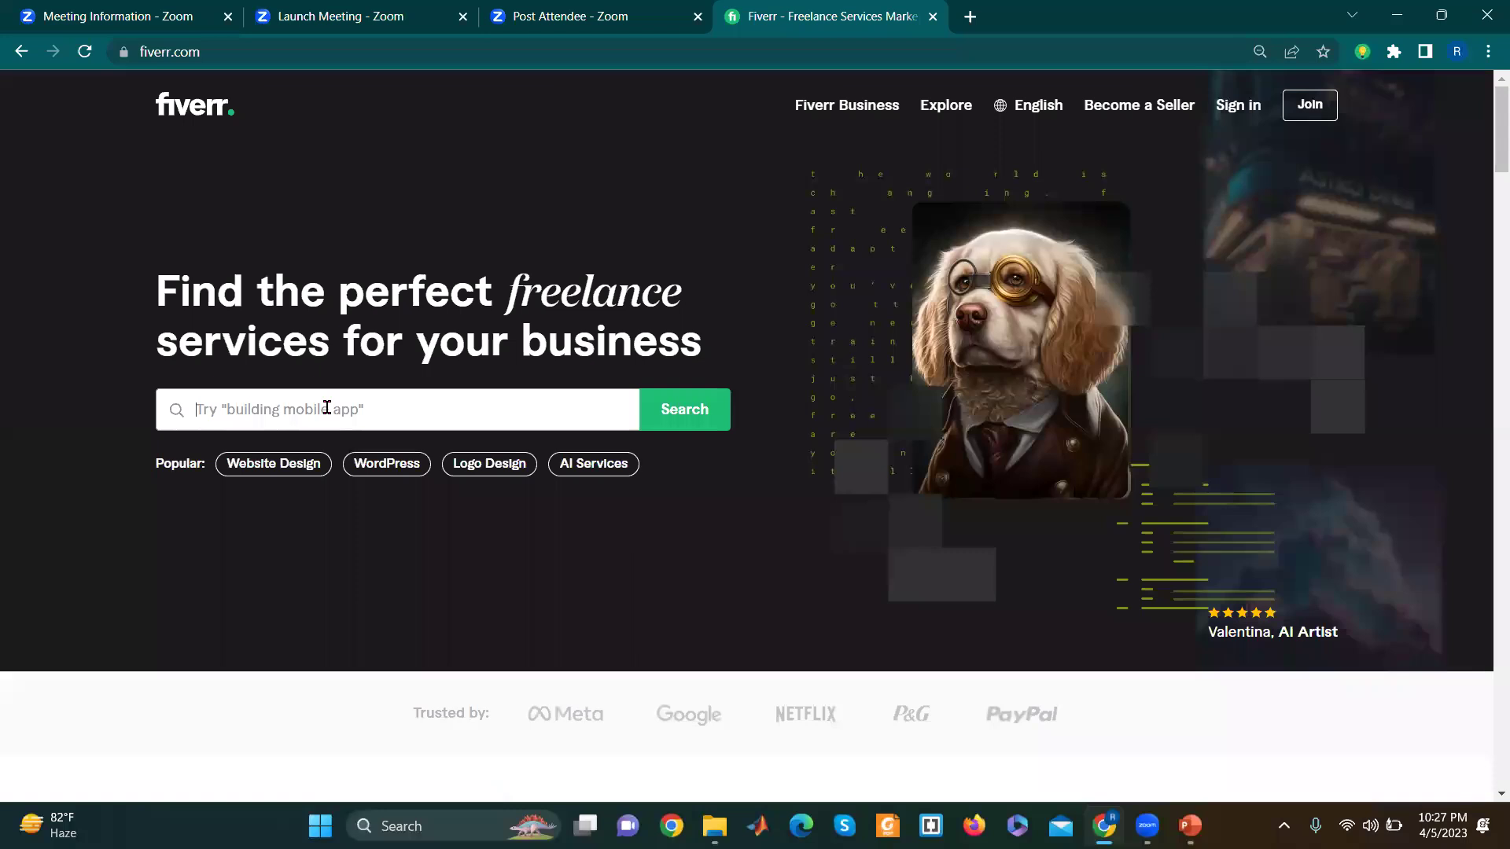
type("convert")
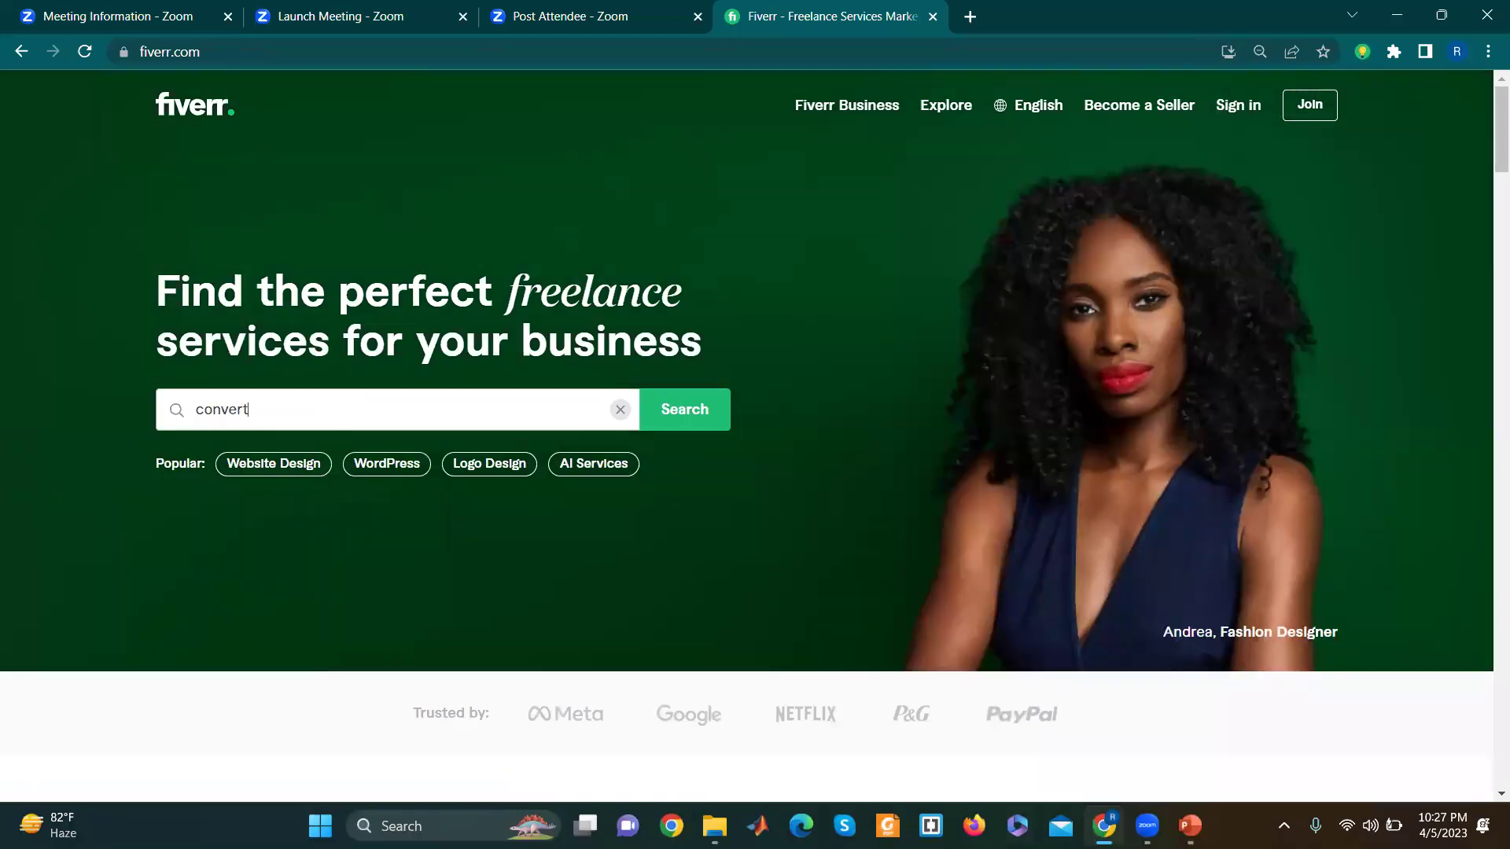
left_click(1189, 825)
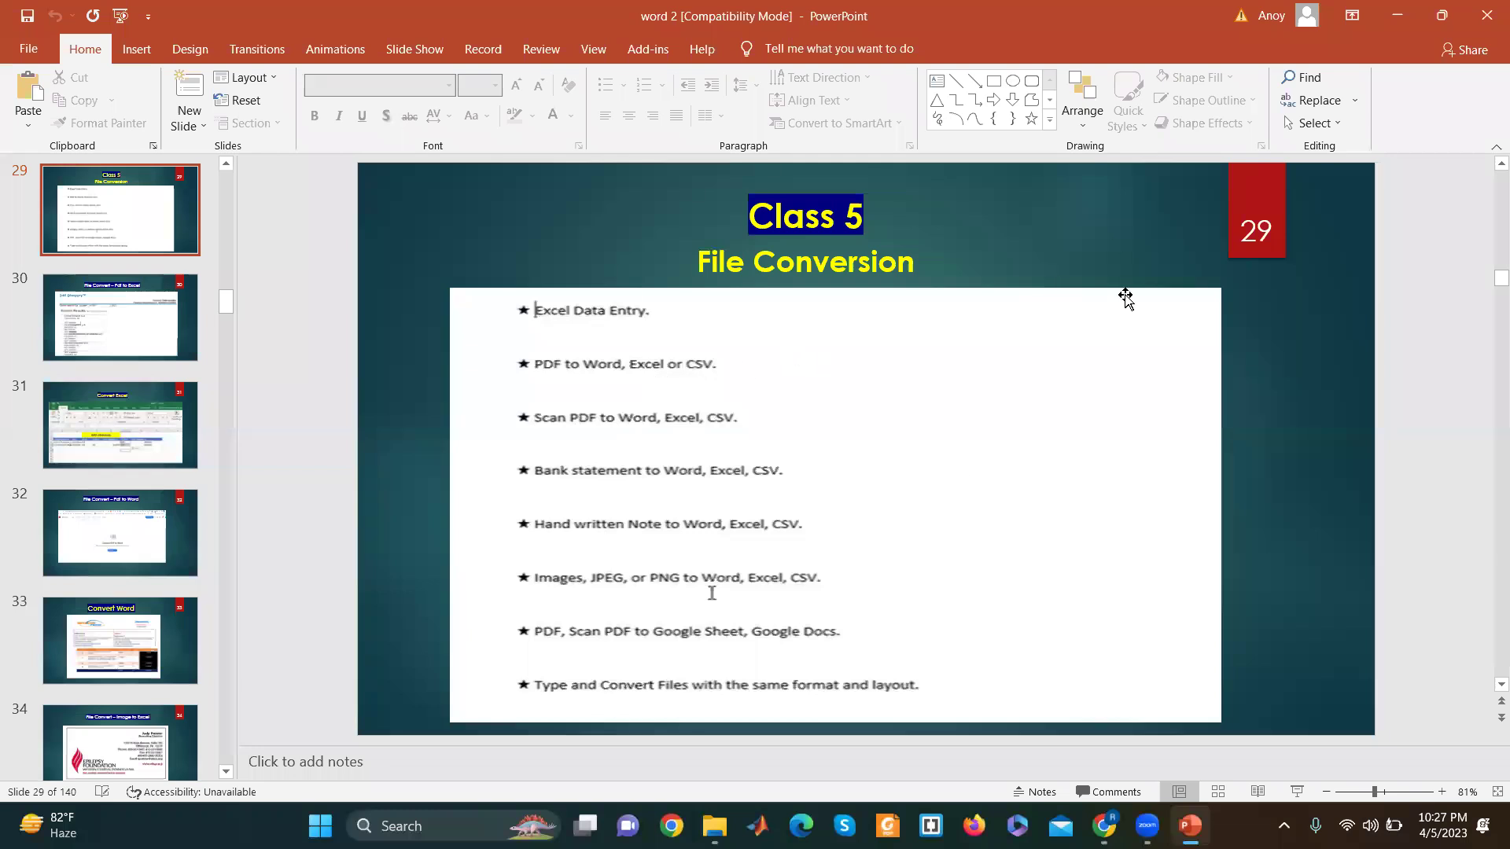
Step: Bring the Fiverr page in Chrome back to the front
left_click(1104, 826)
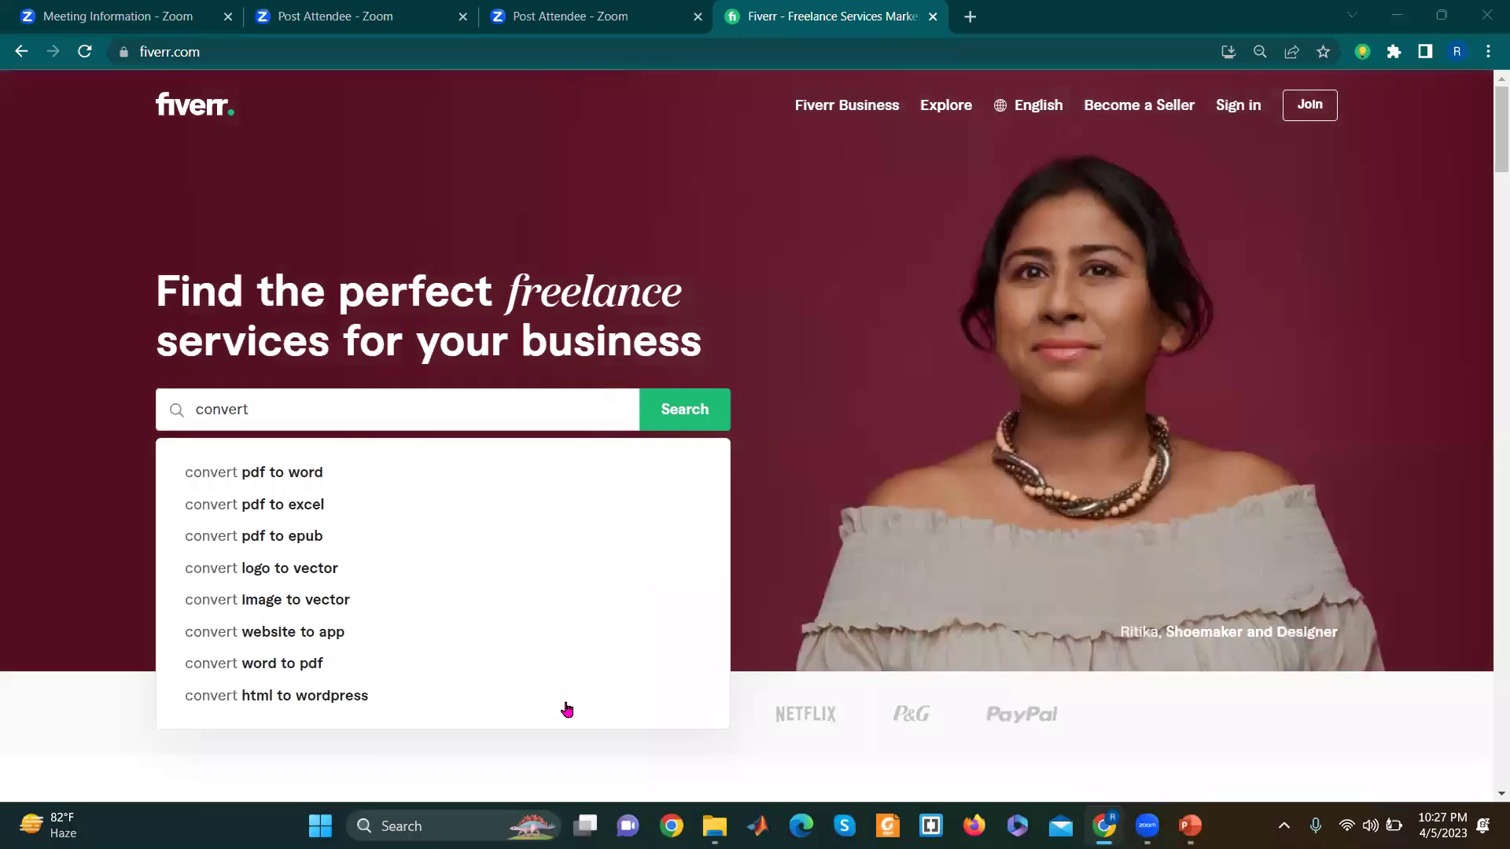
Step: Pick the 'convert pdf to word' search suggestion to list matching gigs
left_click(309, 407)
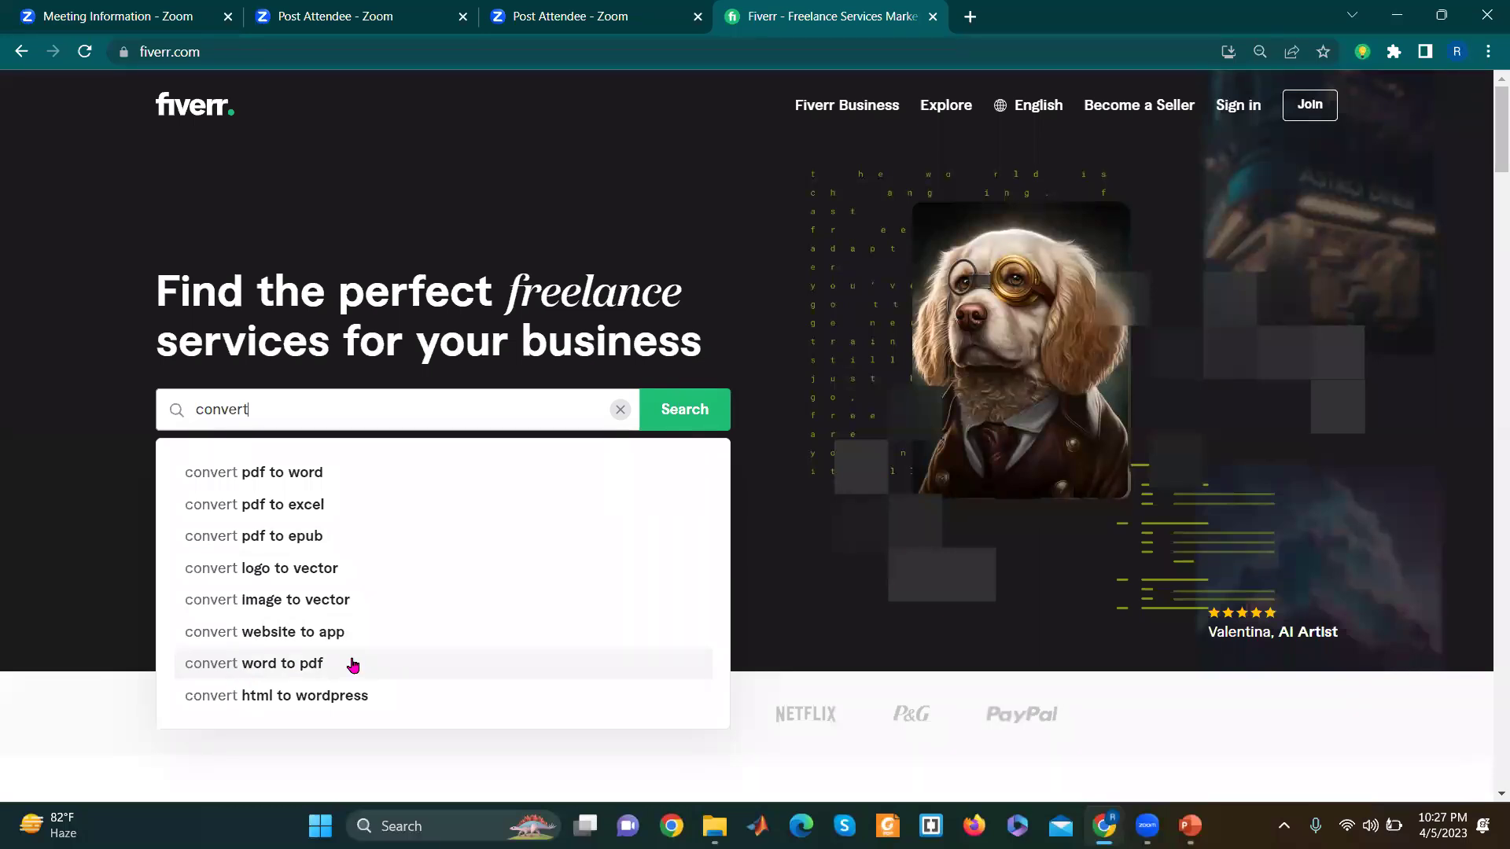
left_click(282, 473)
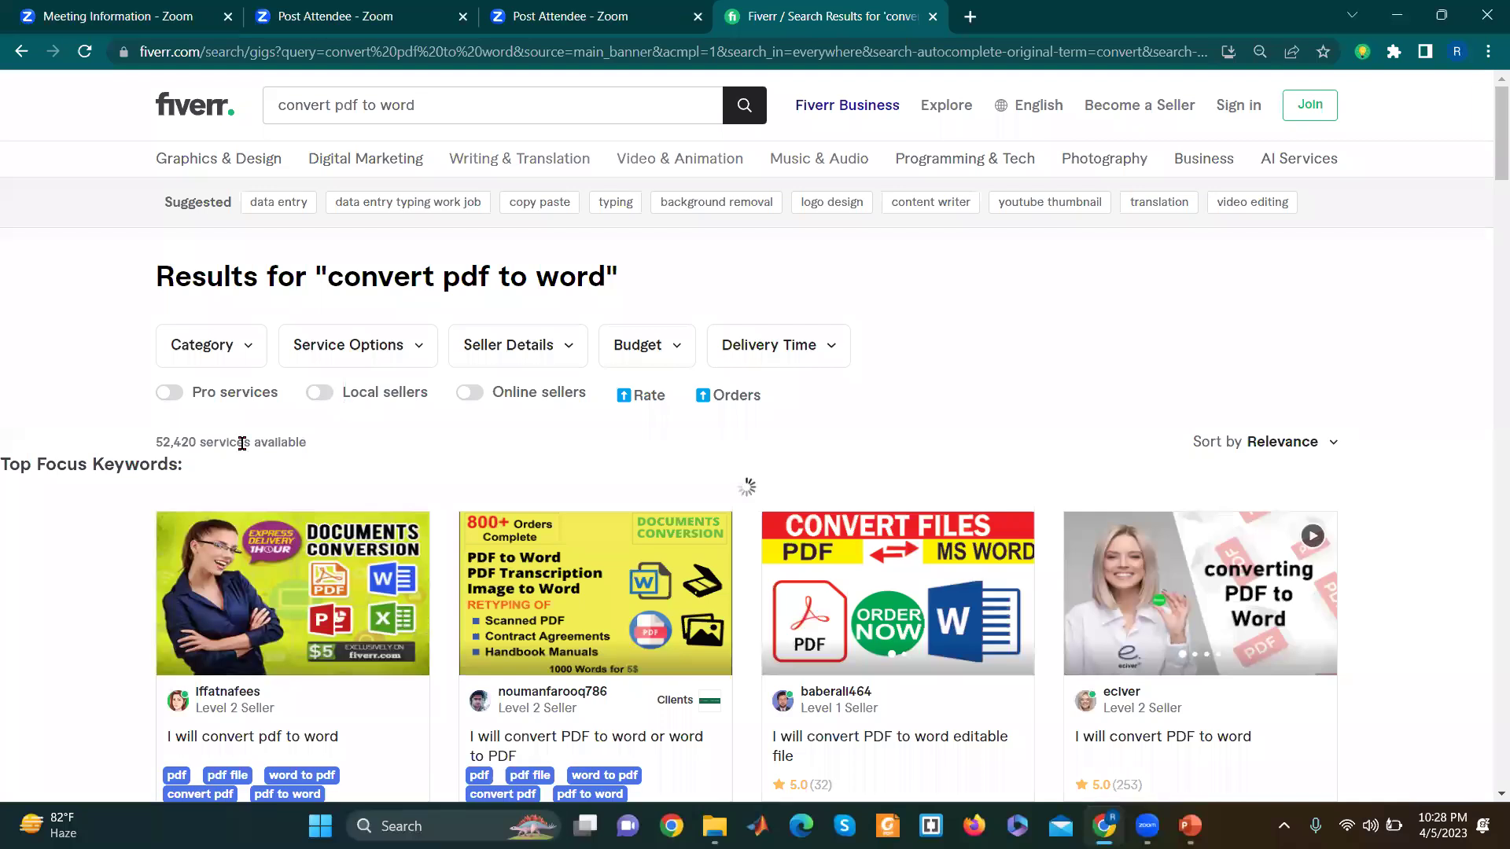
triple_click(147, 448)
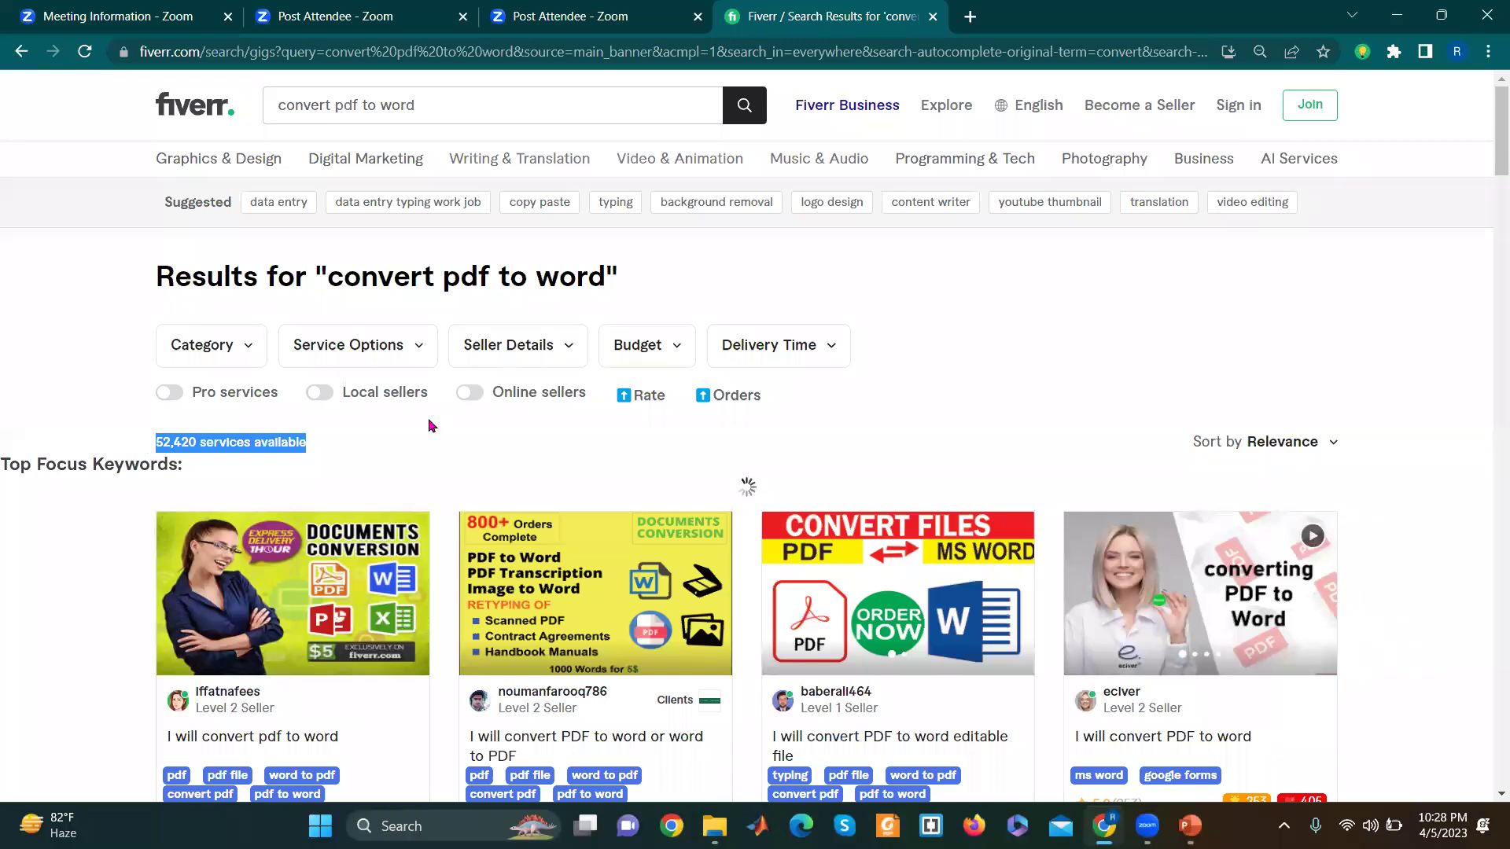
left_click(981, 351)
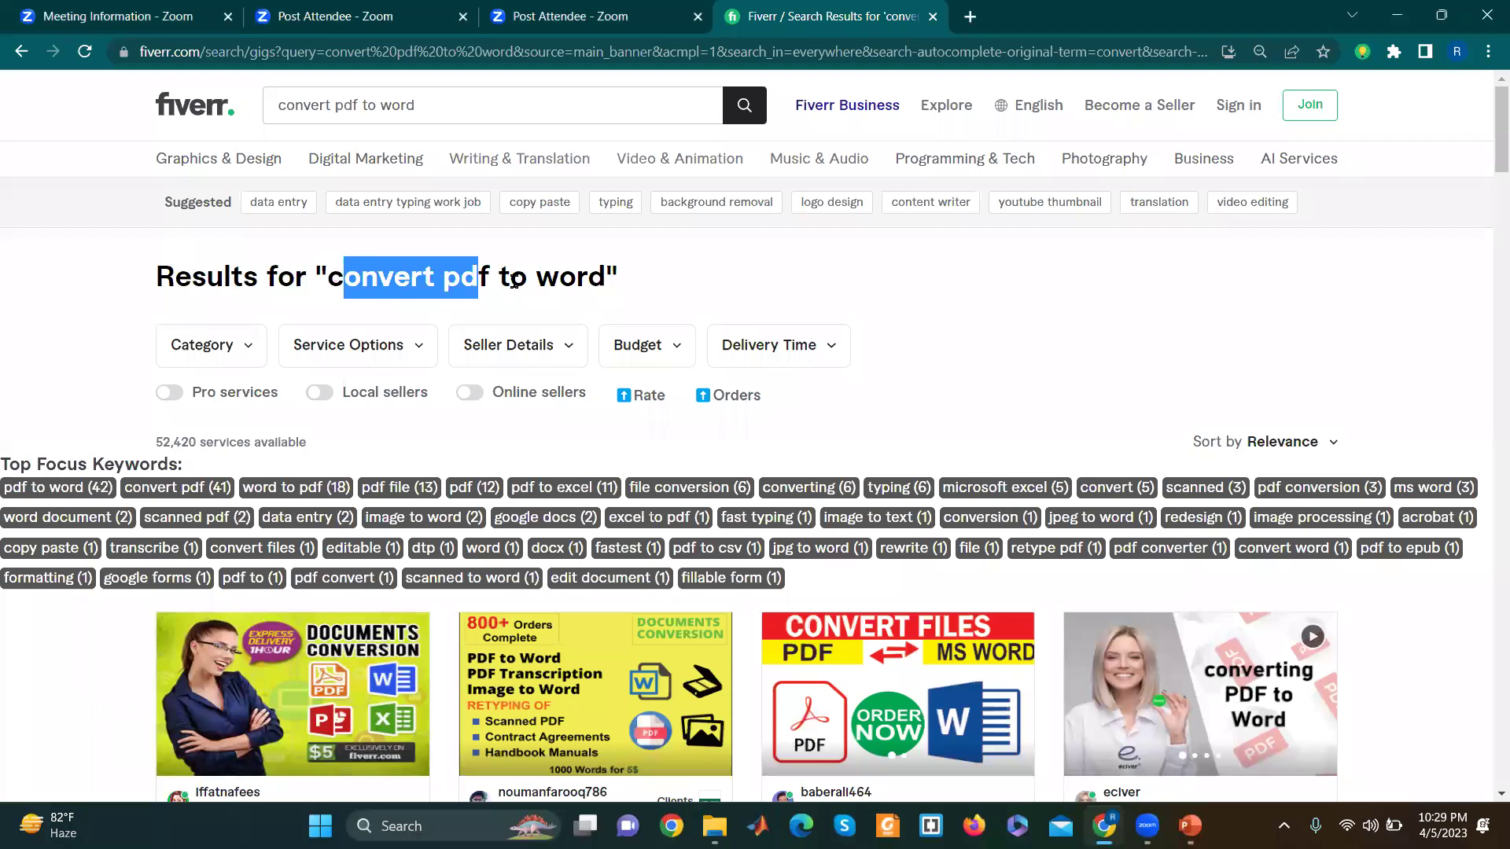
left_click_drag(337, 276, 612, 283)
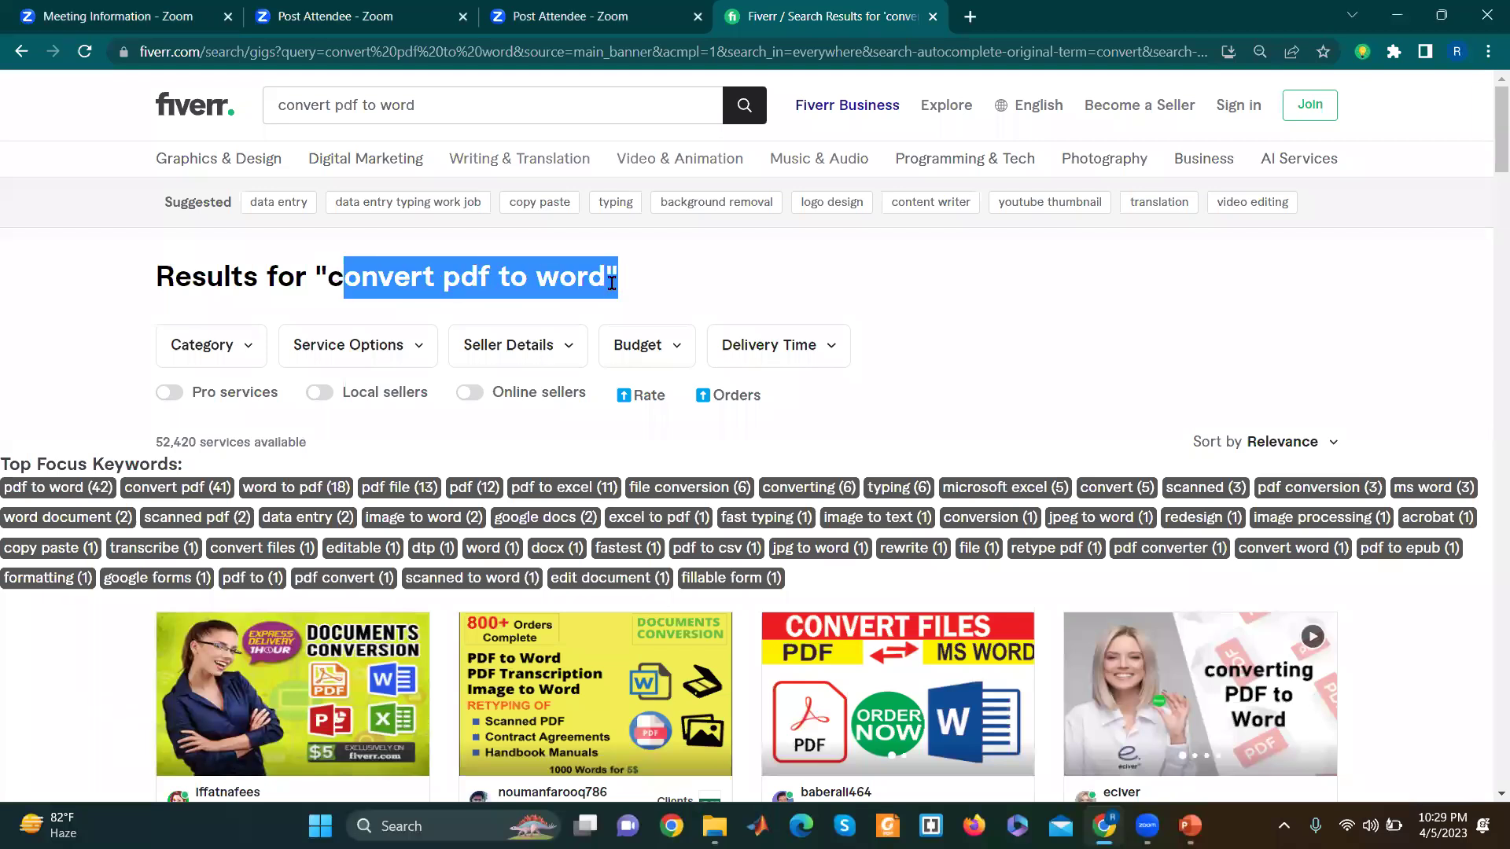
left_click(672, 307)
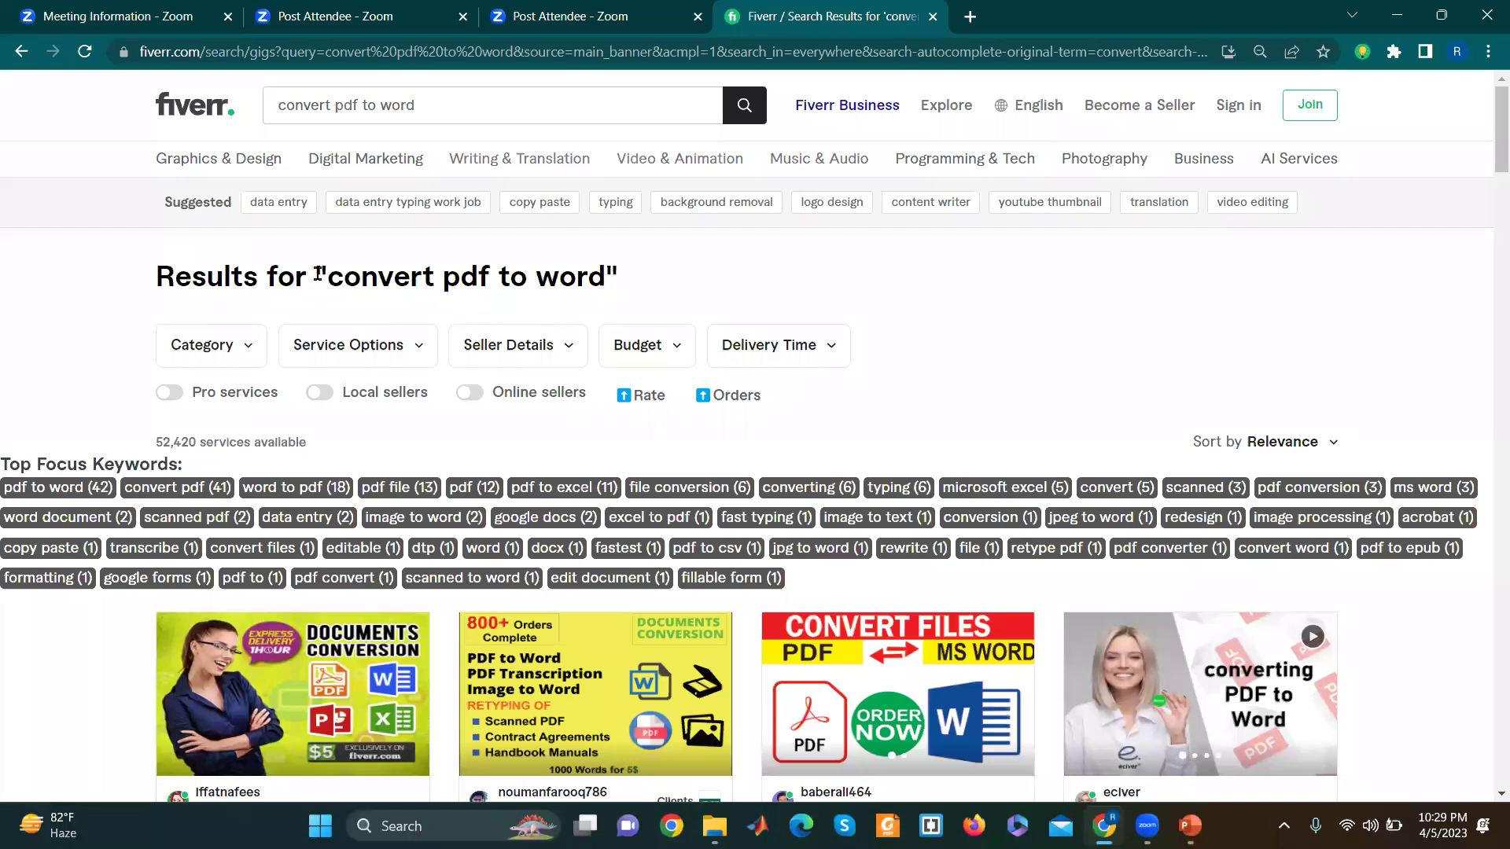
left_click_drag(318, 274, 651, 281)
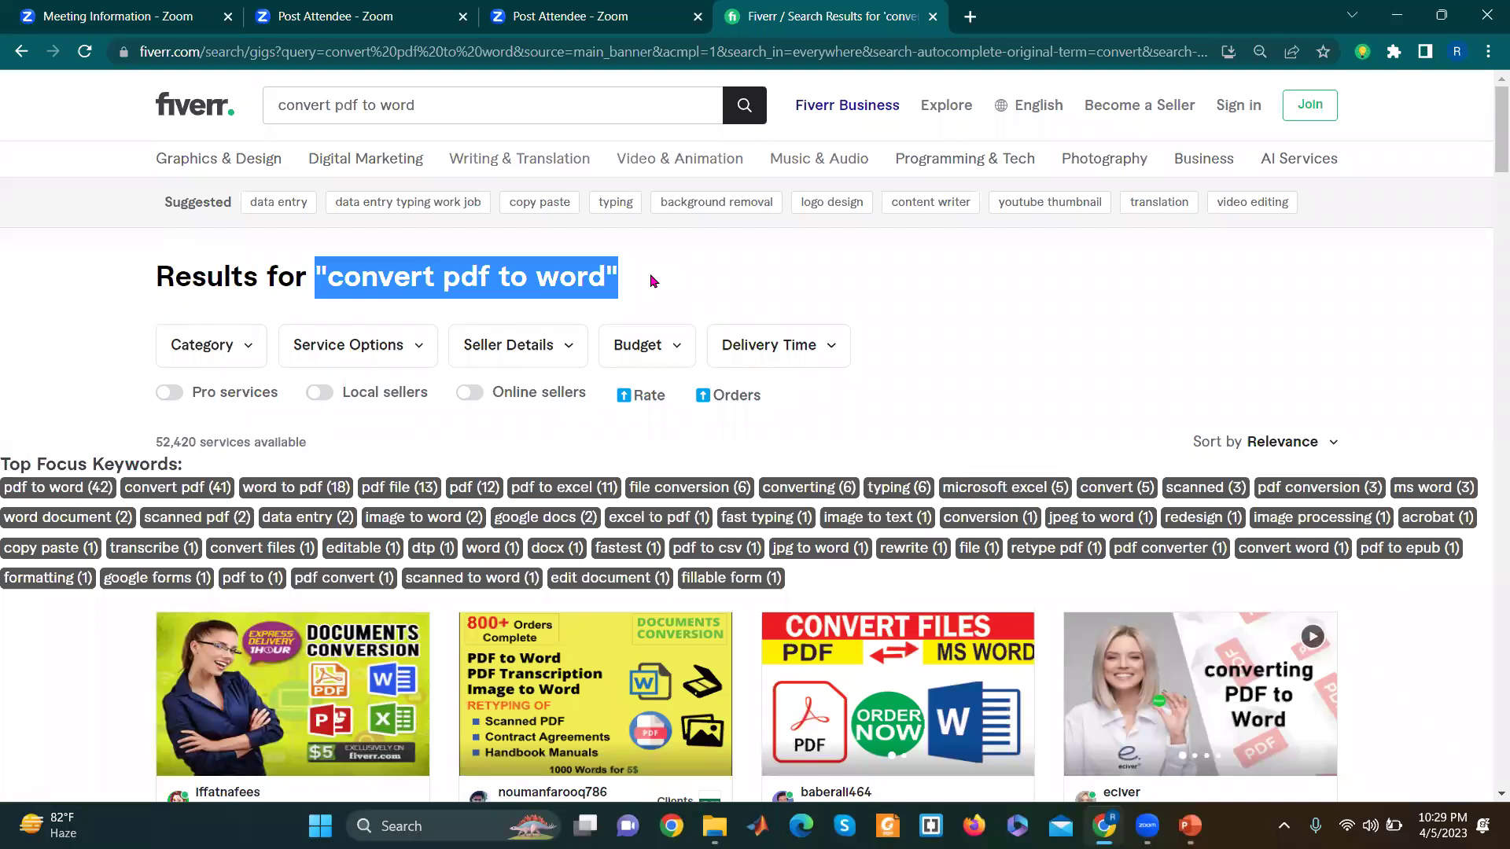
left_click(943, 269)
left_click_drag(323, 455, 102, 446)
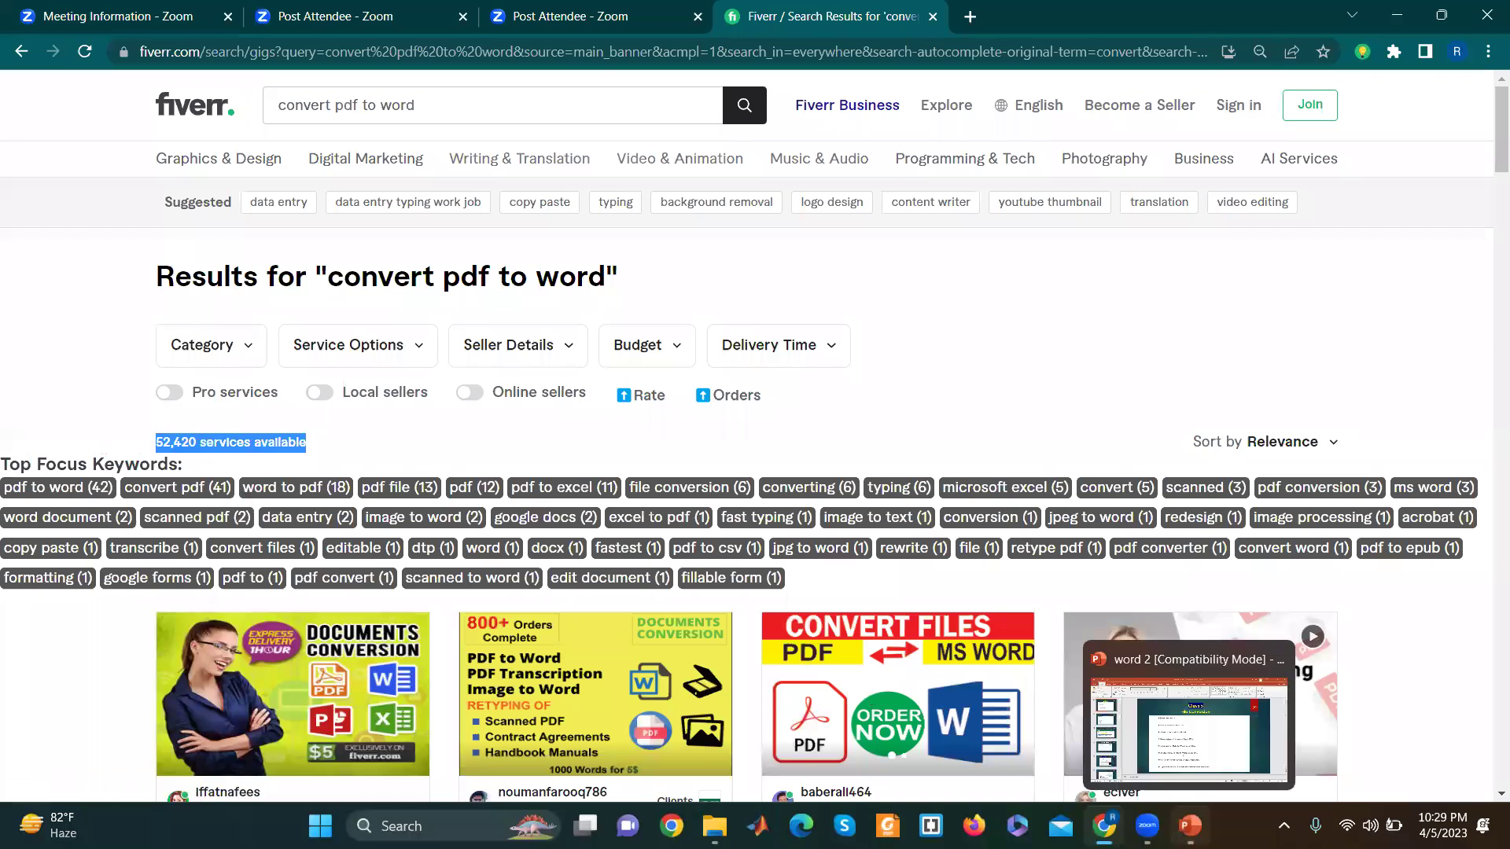
left_click(1189, 825)
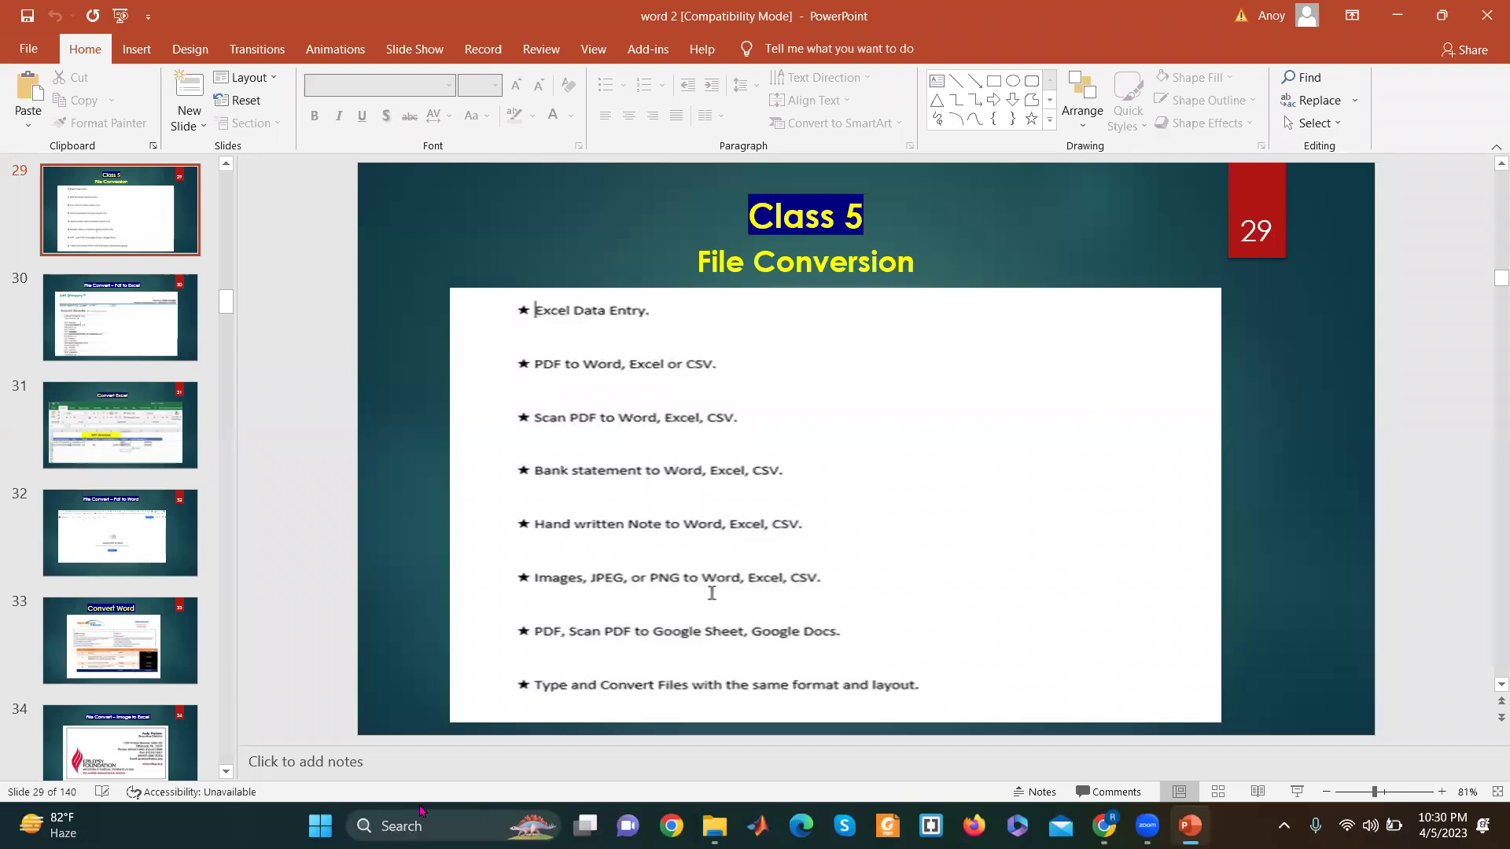
mouse_move(1104, 825)
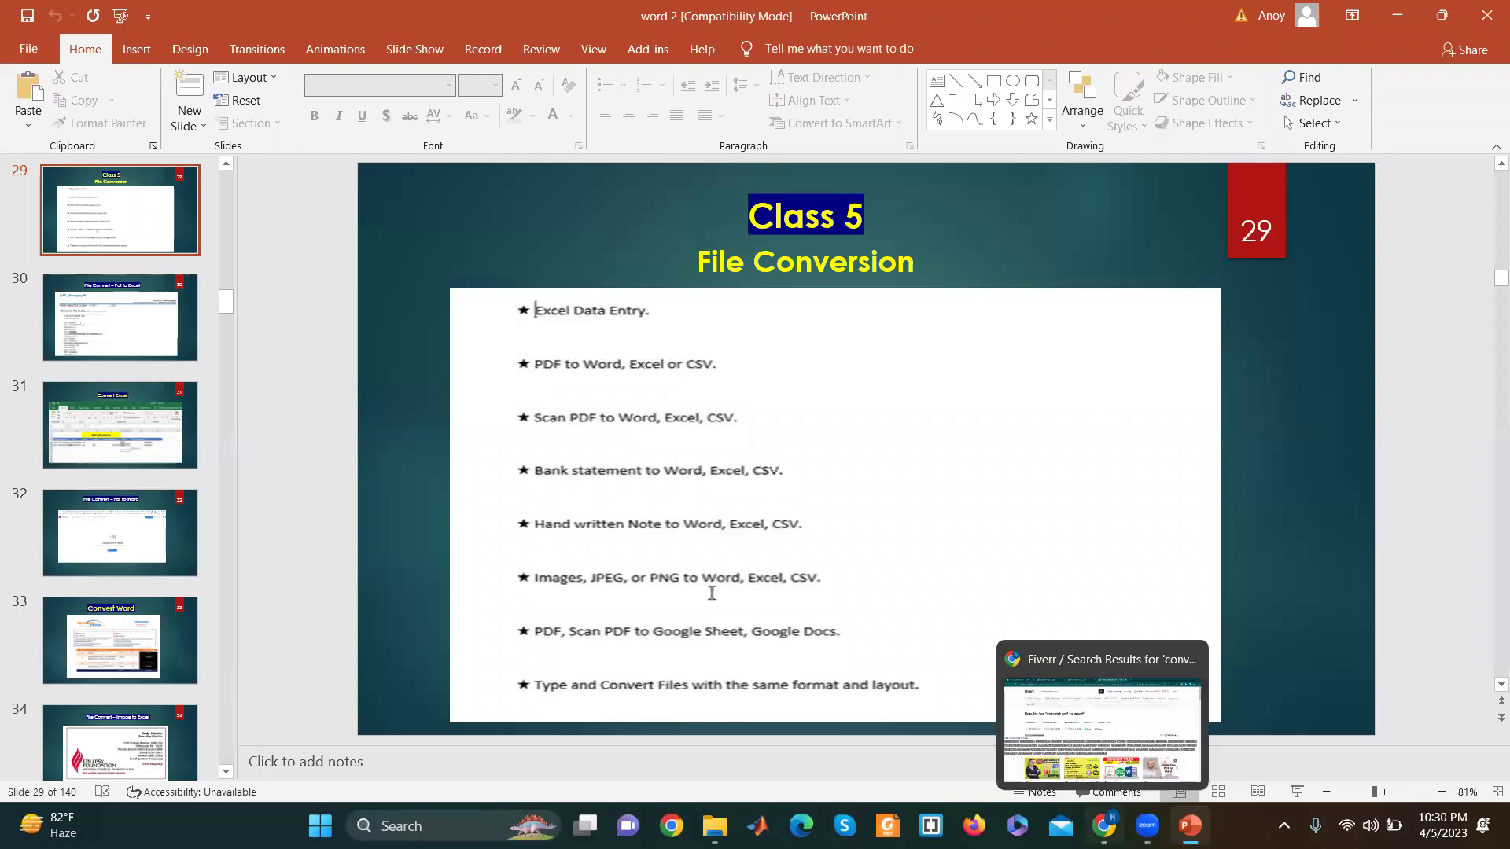
left_click(1101, 731)
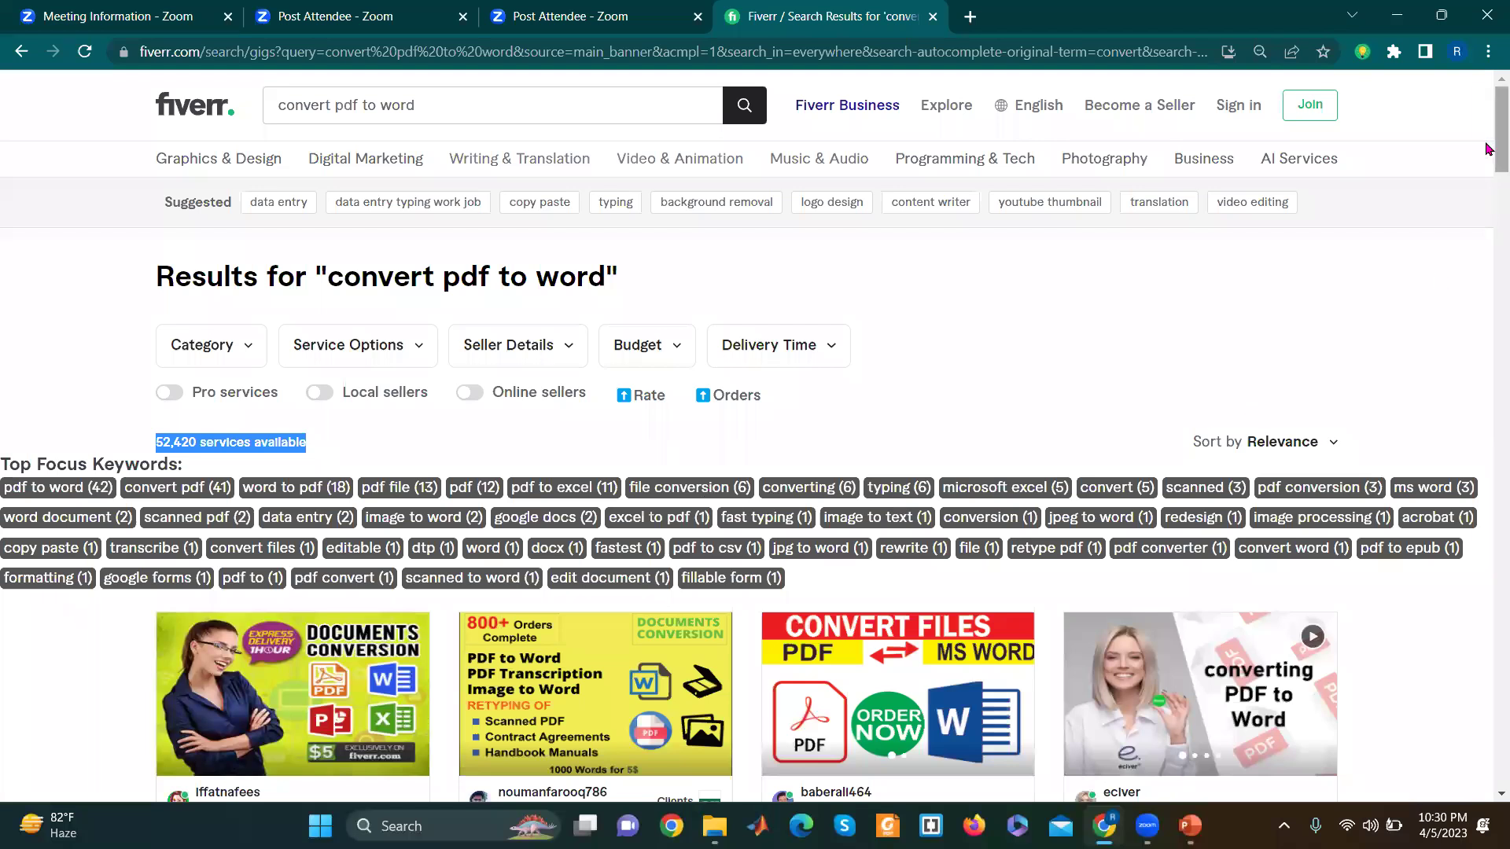
Step: Open the first two convert-PDF gigs from the results in new tabs
scroll(1486, 149, "down", 3)
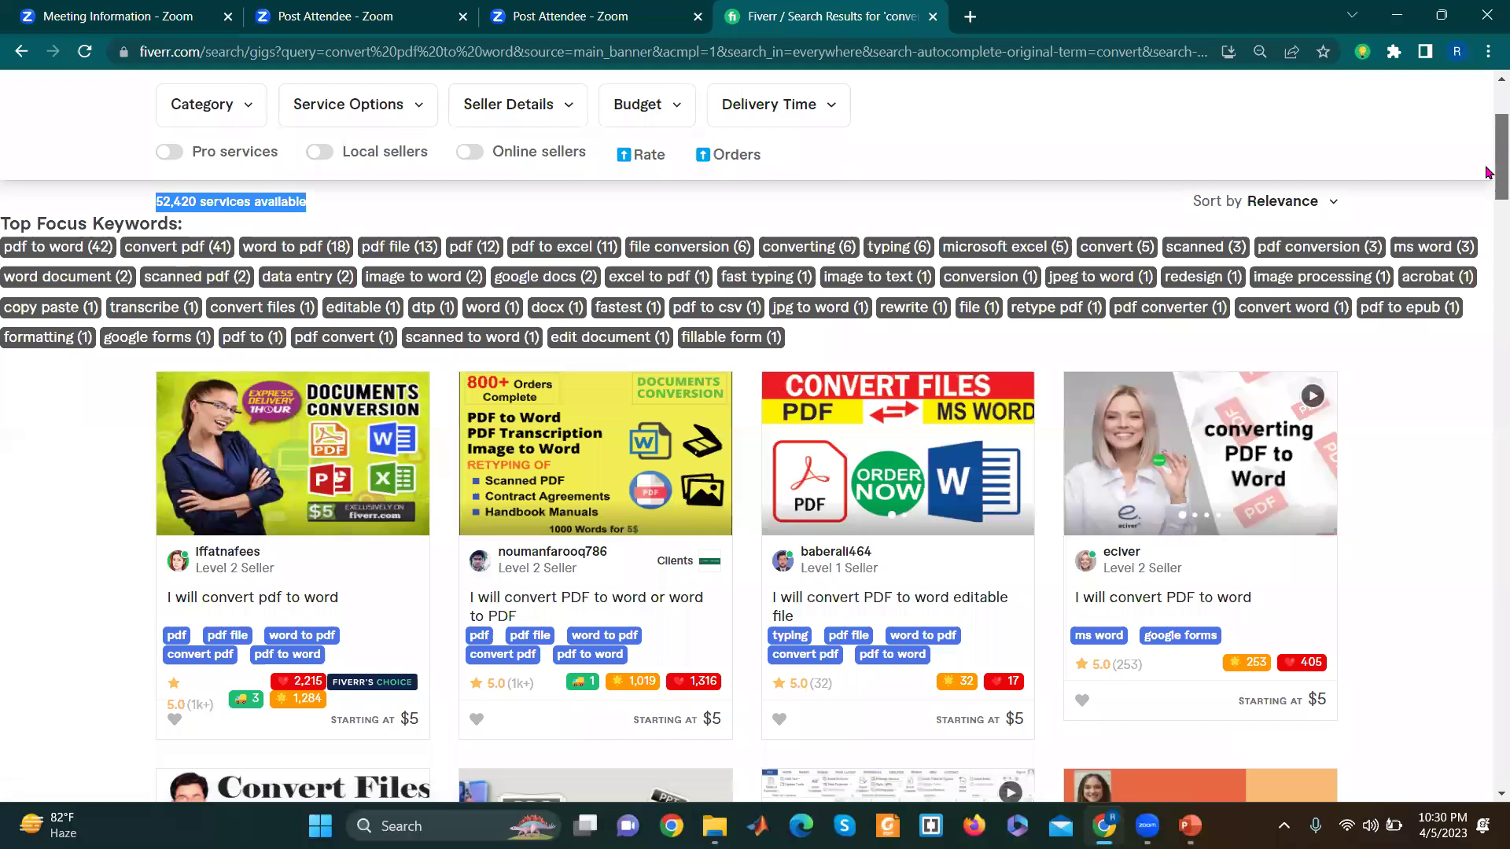
scroll(1486, 172, "down", 2)
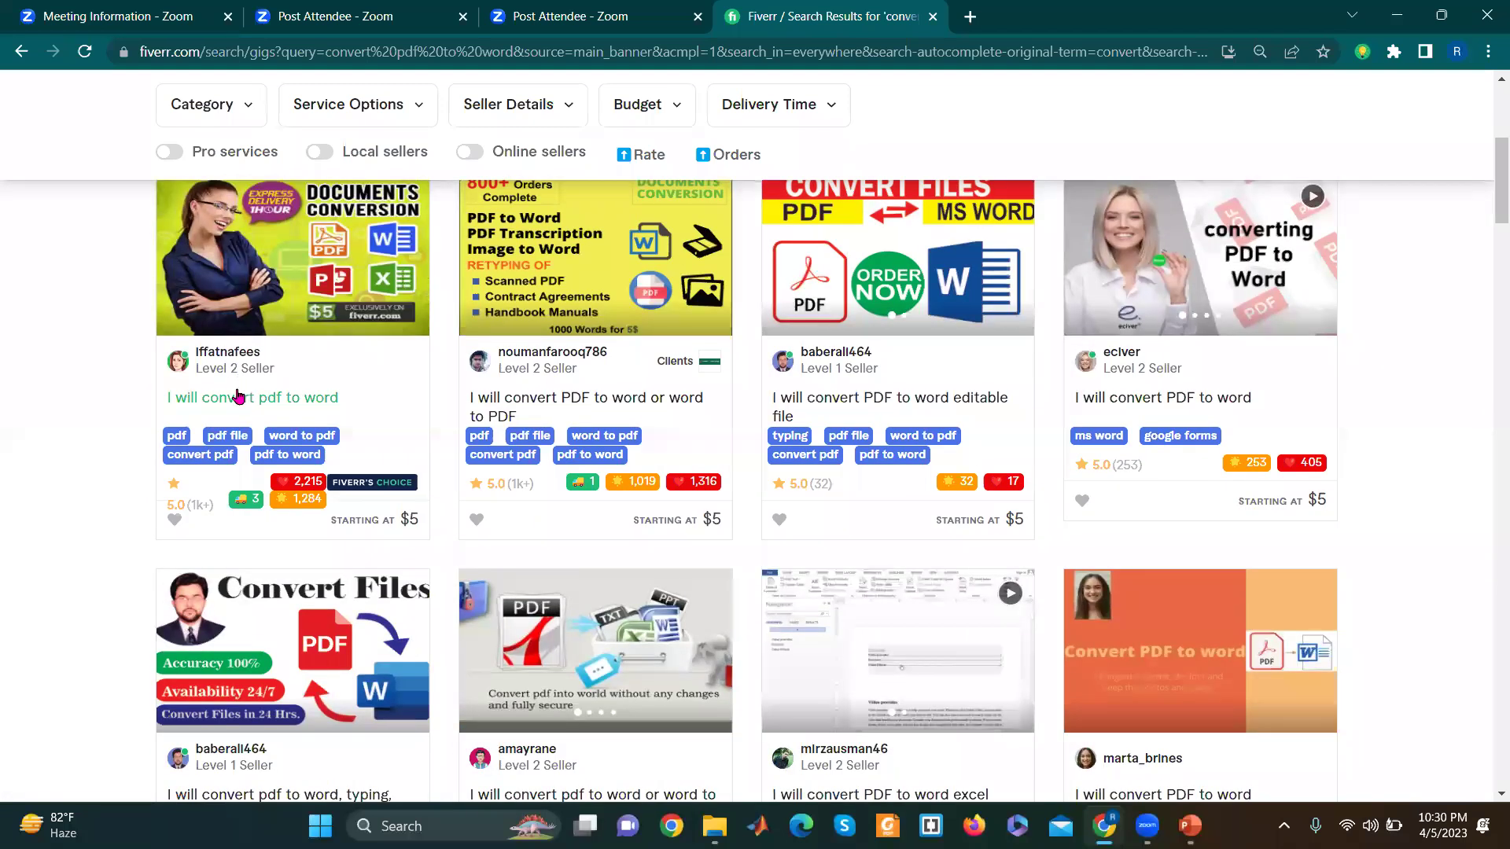
right_click(238, 397)
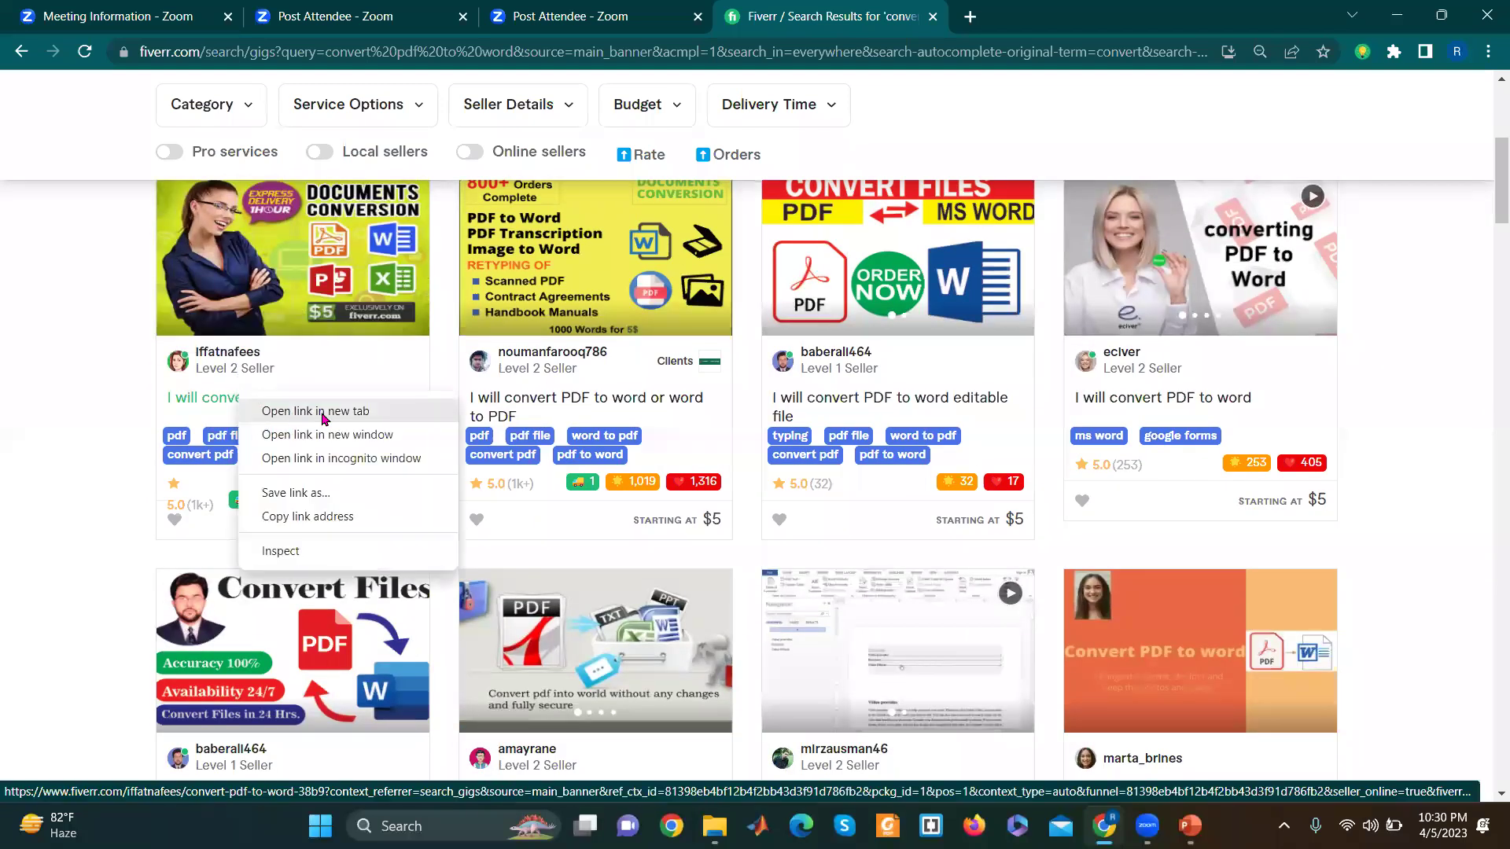
left_click(260, 408)
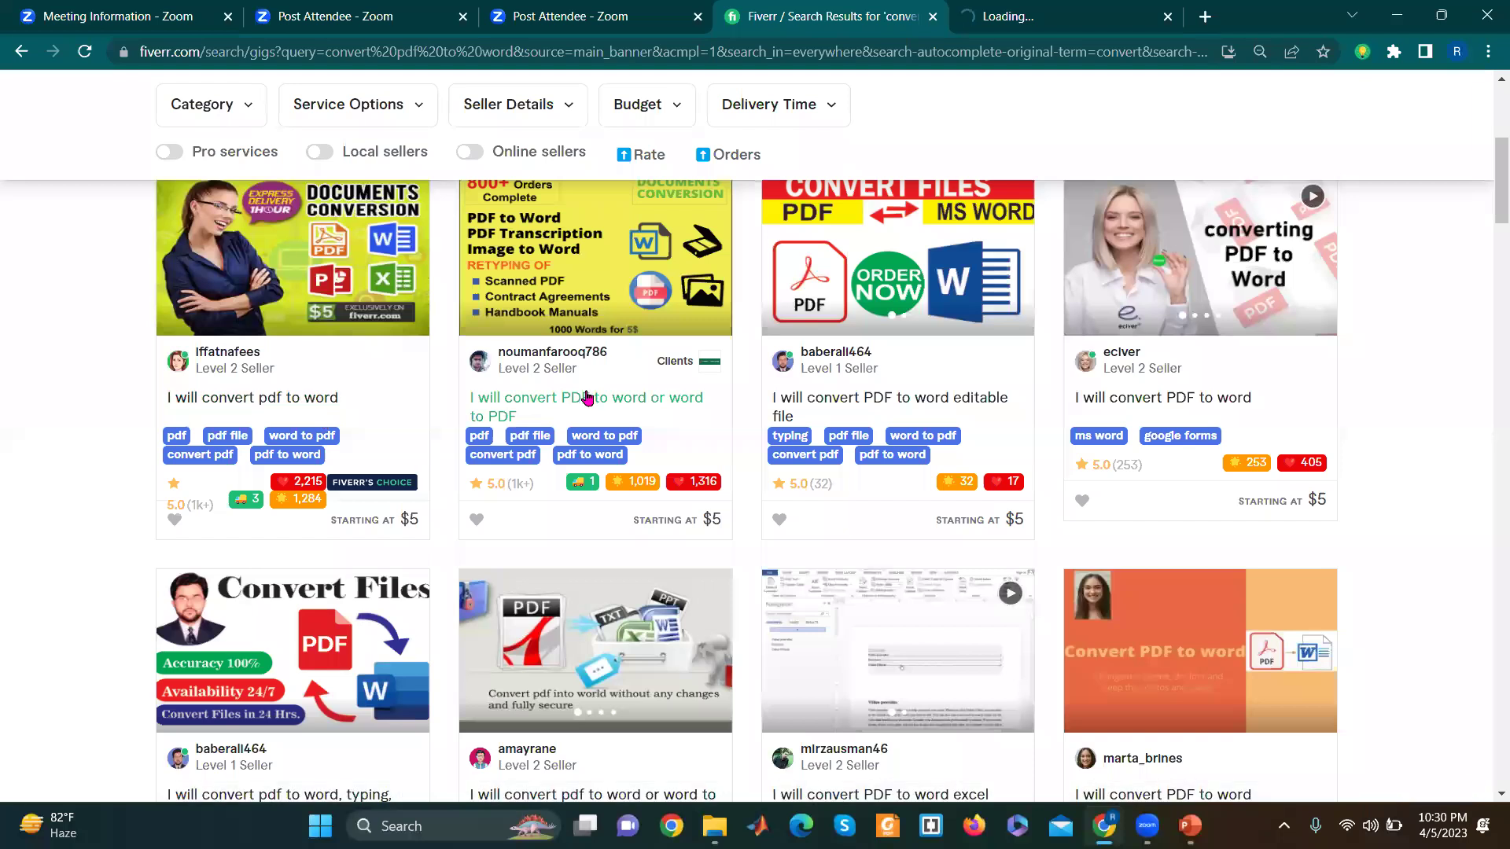
right_click(586, 392)
left_click(641, 411)
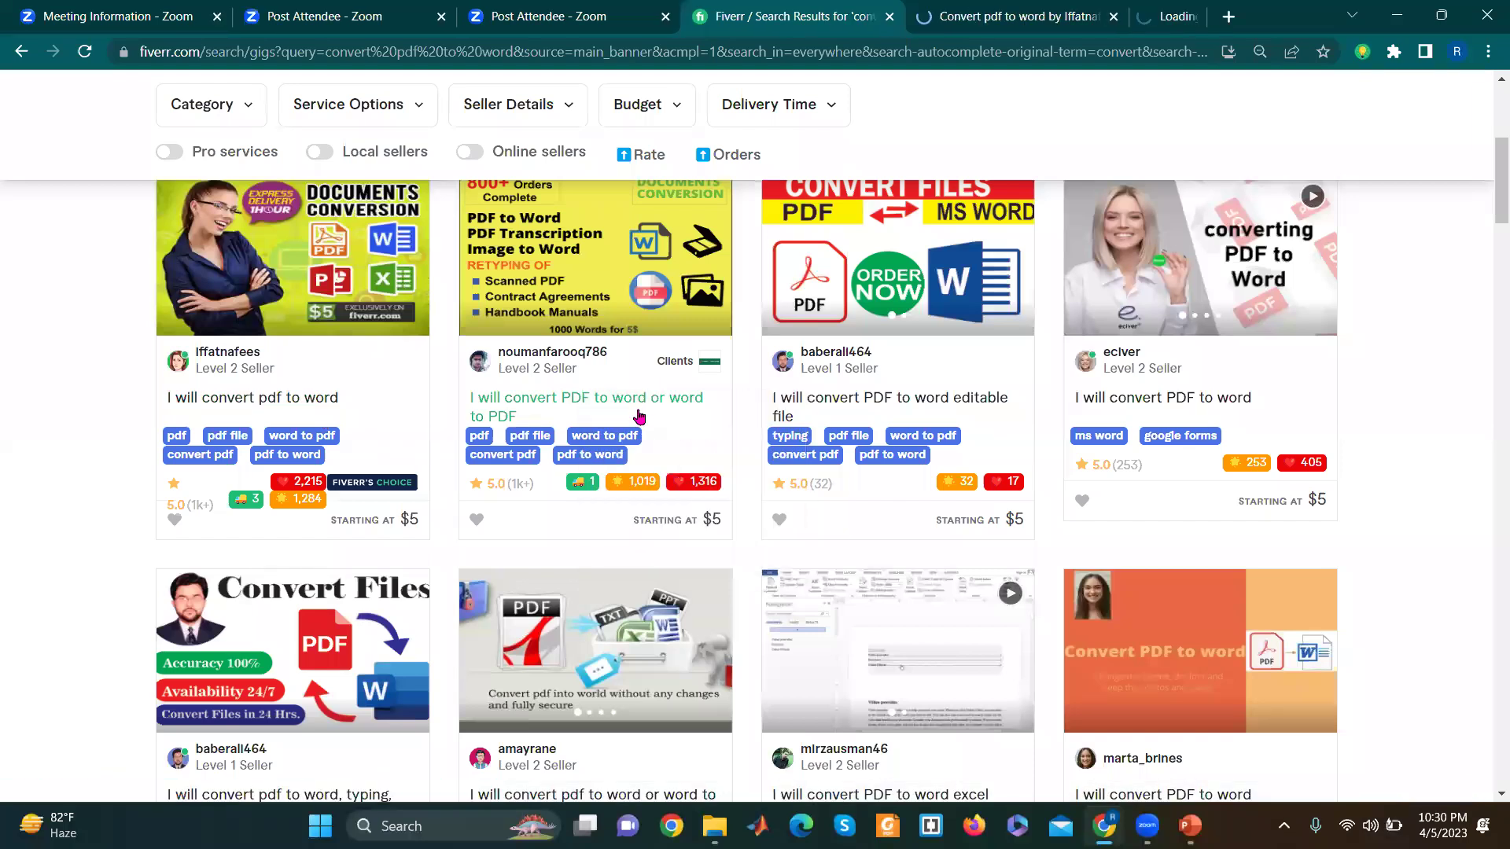
Step: Dismiss the Create a brief suggestion and view the first gig's page
scroll(695, 476, "down", 4)
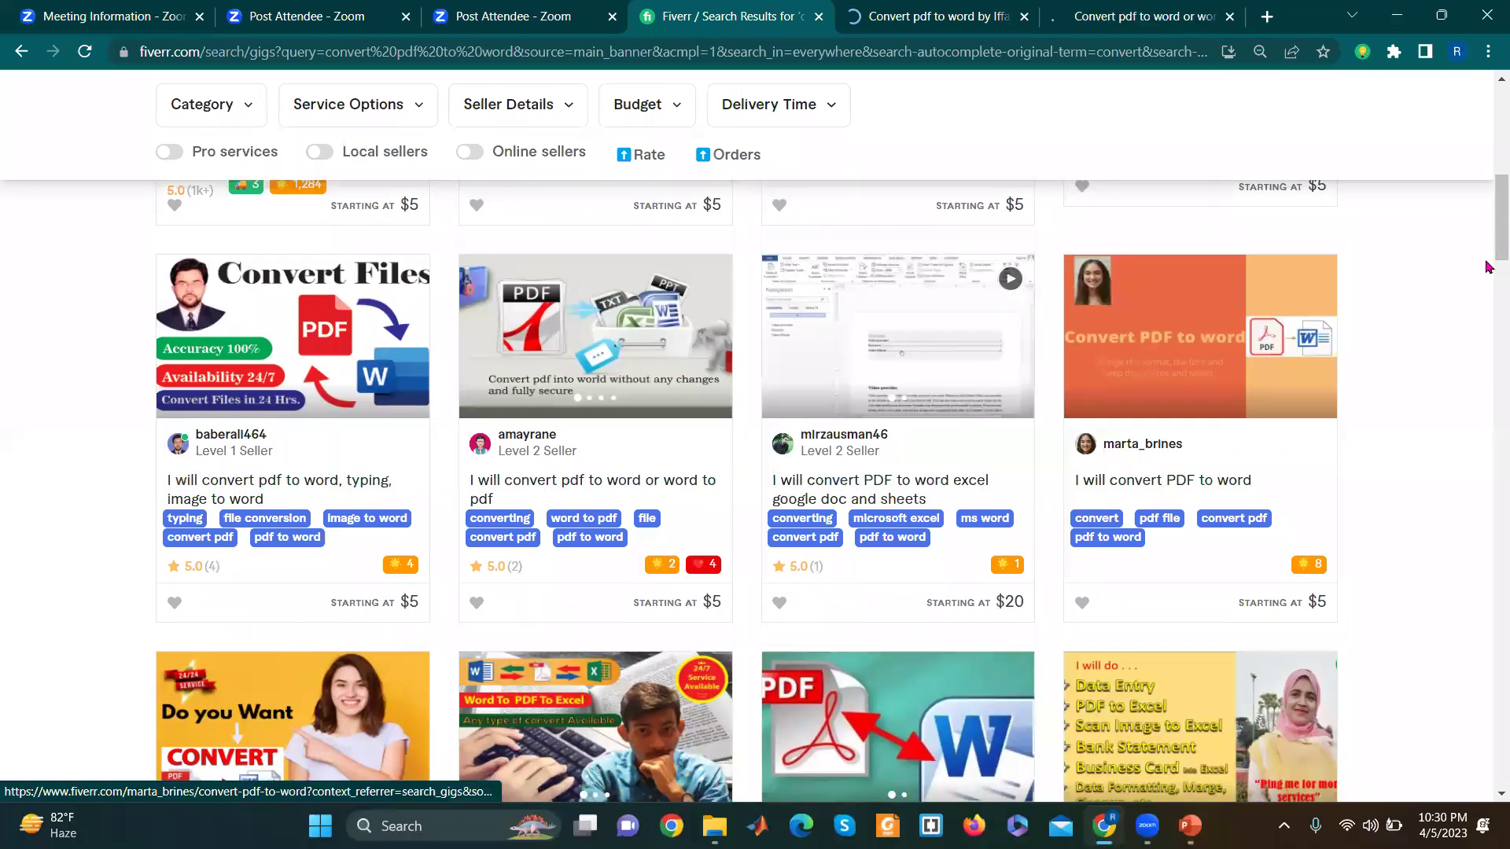
scroll(1488, 293, "down", 2)
left_click_drag(1489, 292, 1489, 61)
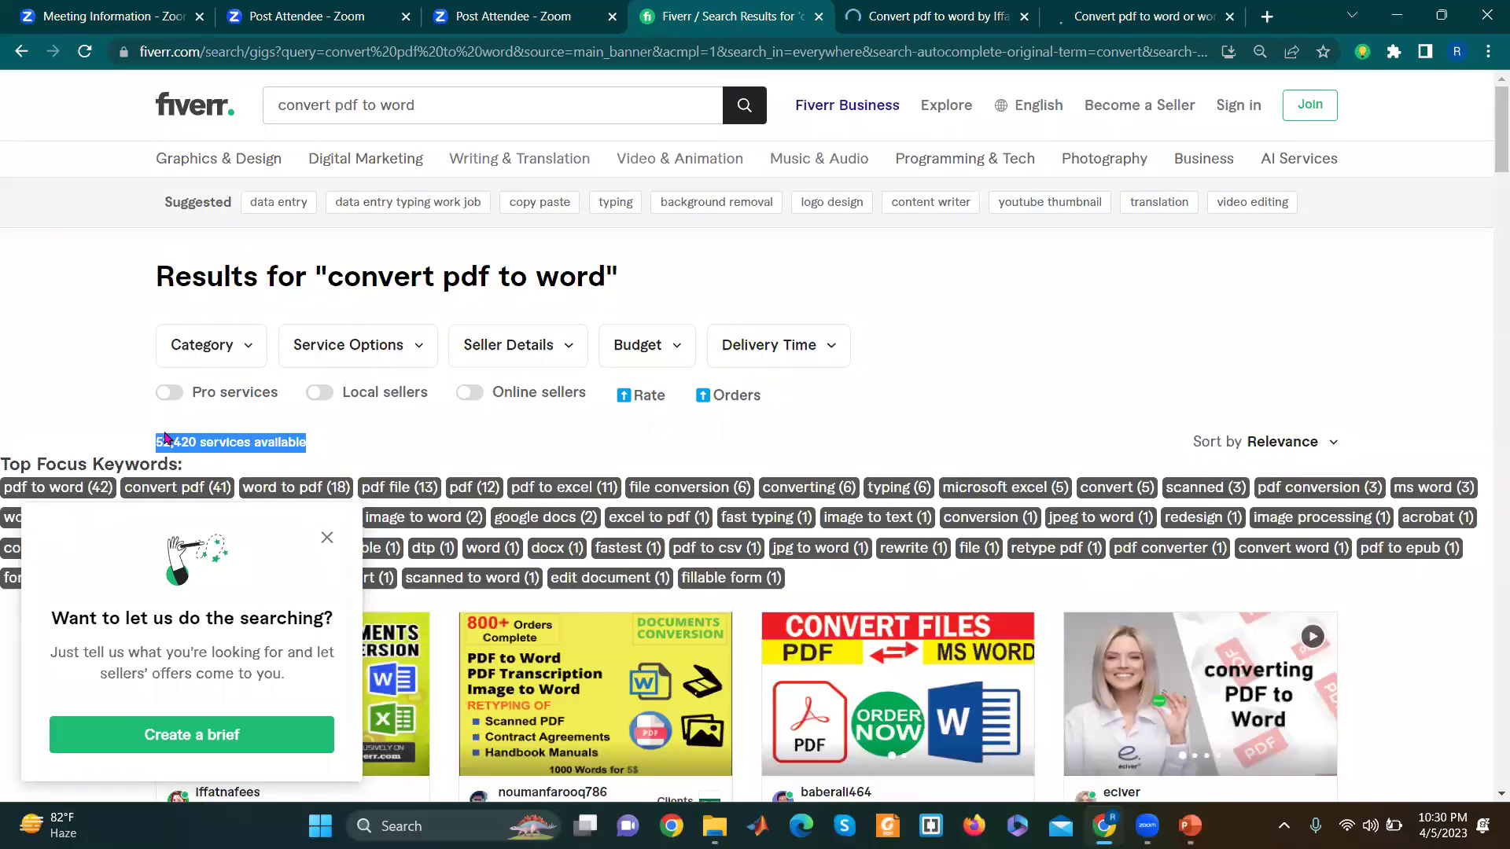
left_click(326, 539)
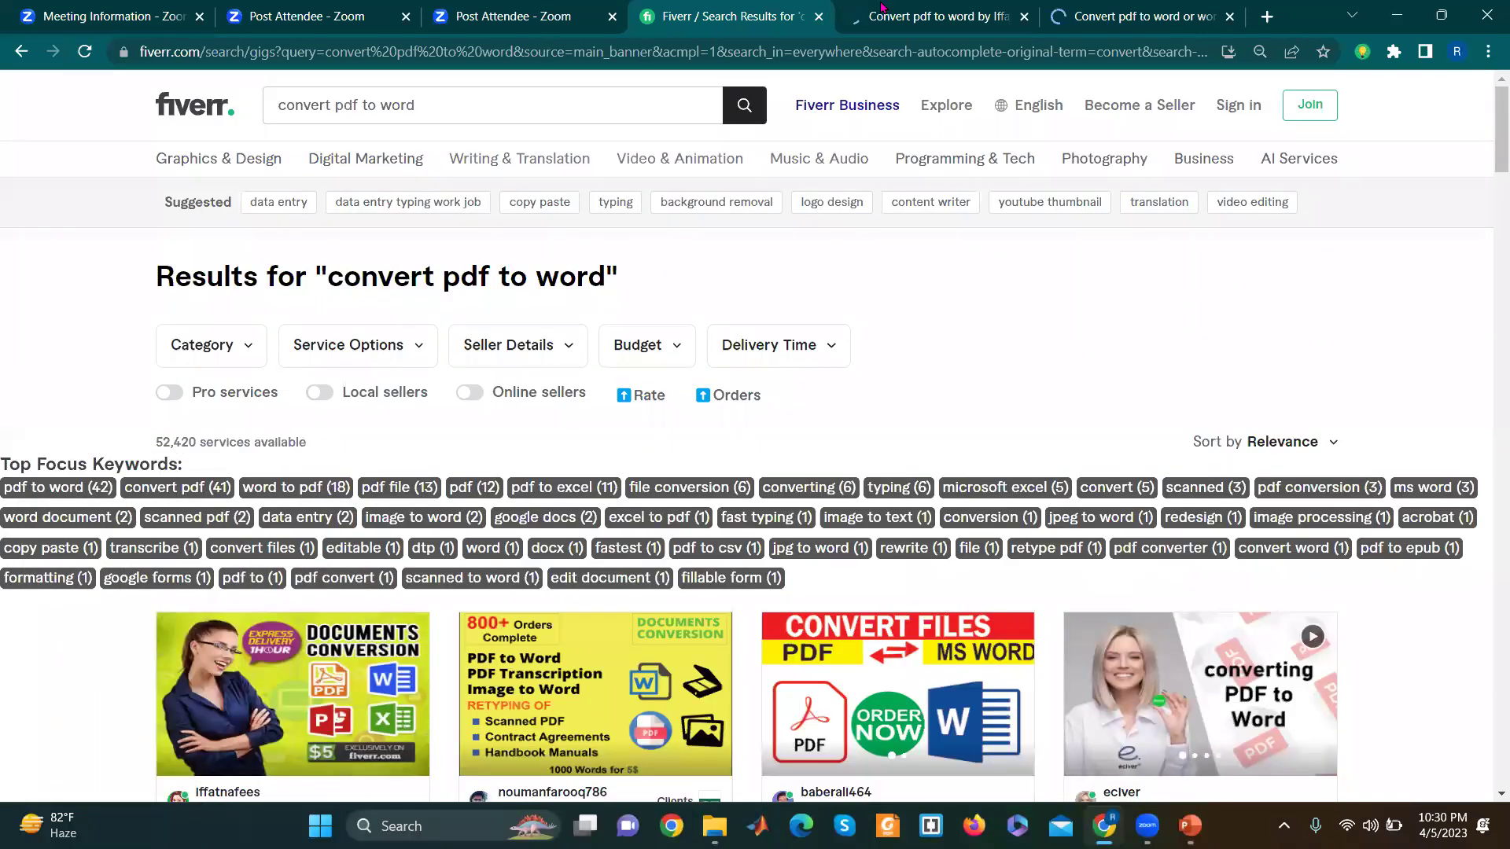
left_click(880, 11)
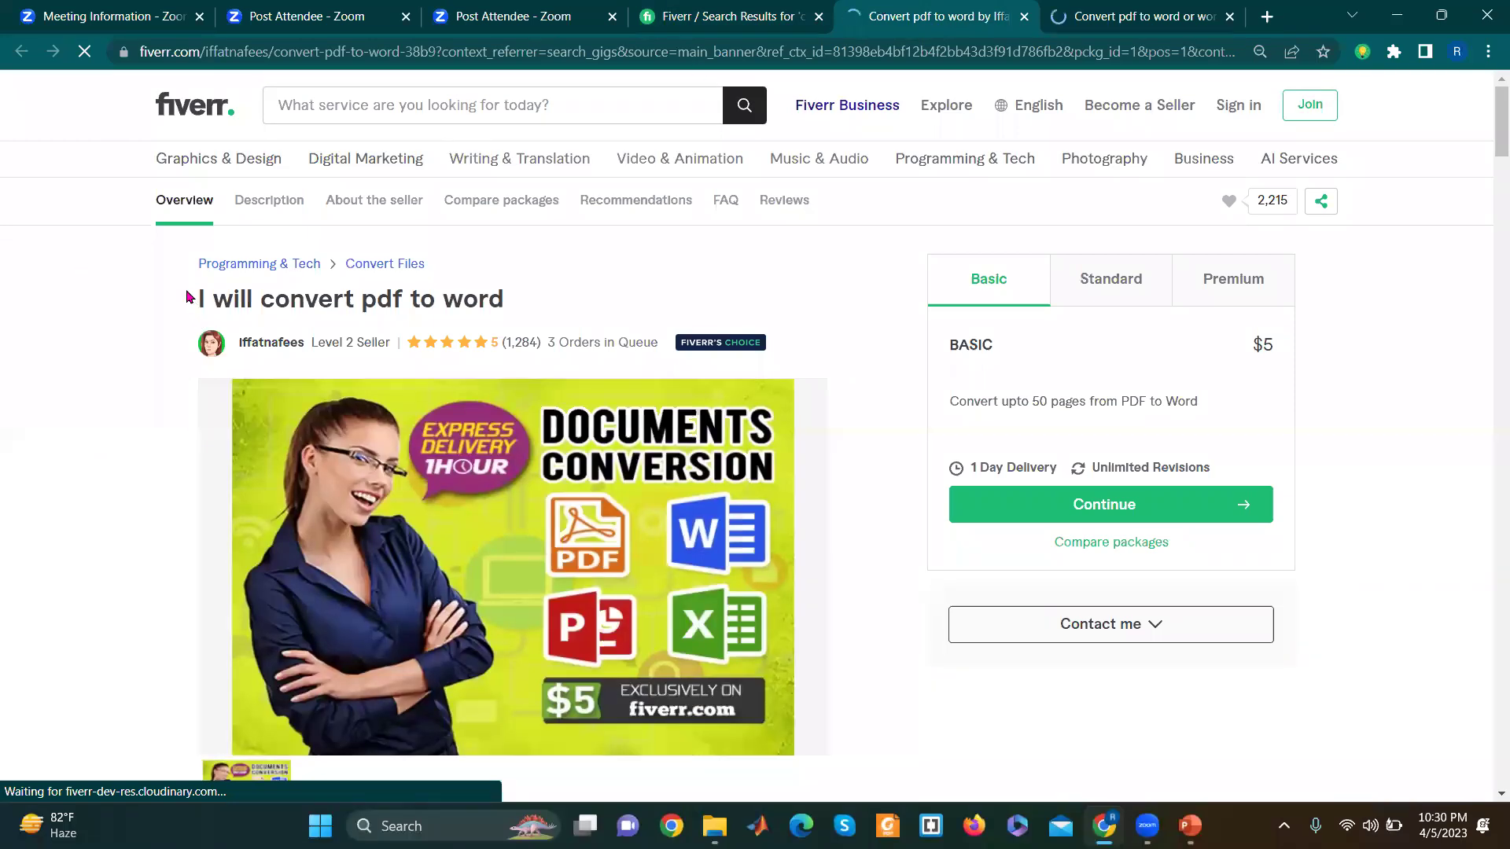
Step: Highlight the gig title and the Basic package's 50-page description
left_click_drag(190, 297, 532, 317)
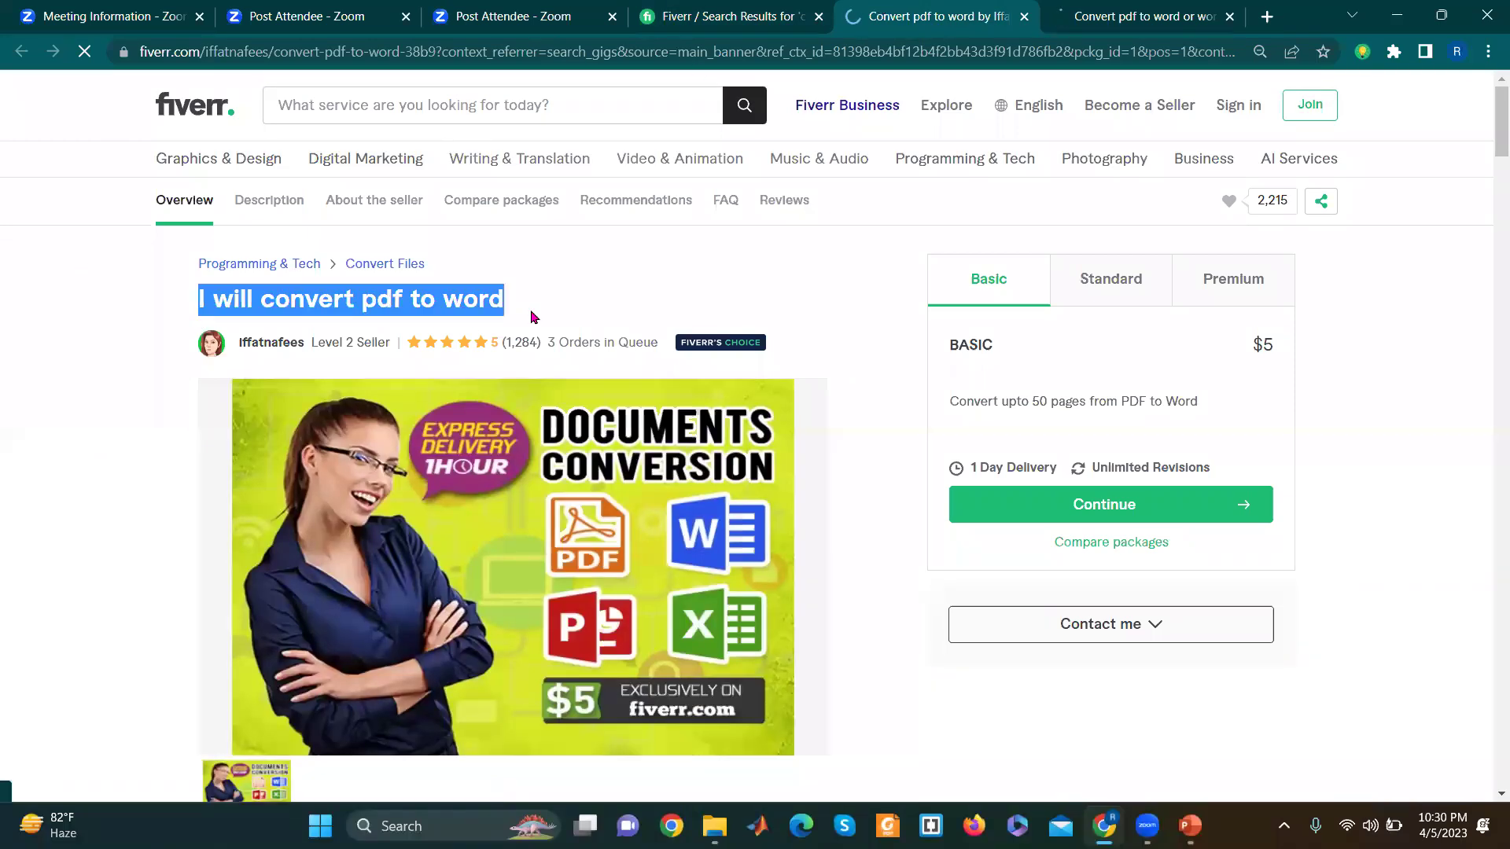
left_click(565, 286)
left_click_drag(944, 401, 1217, 403)
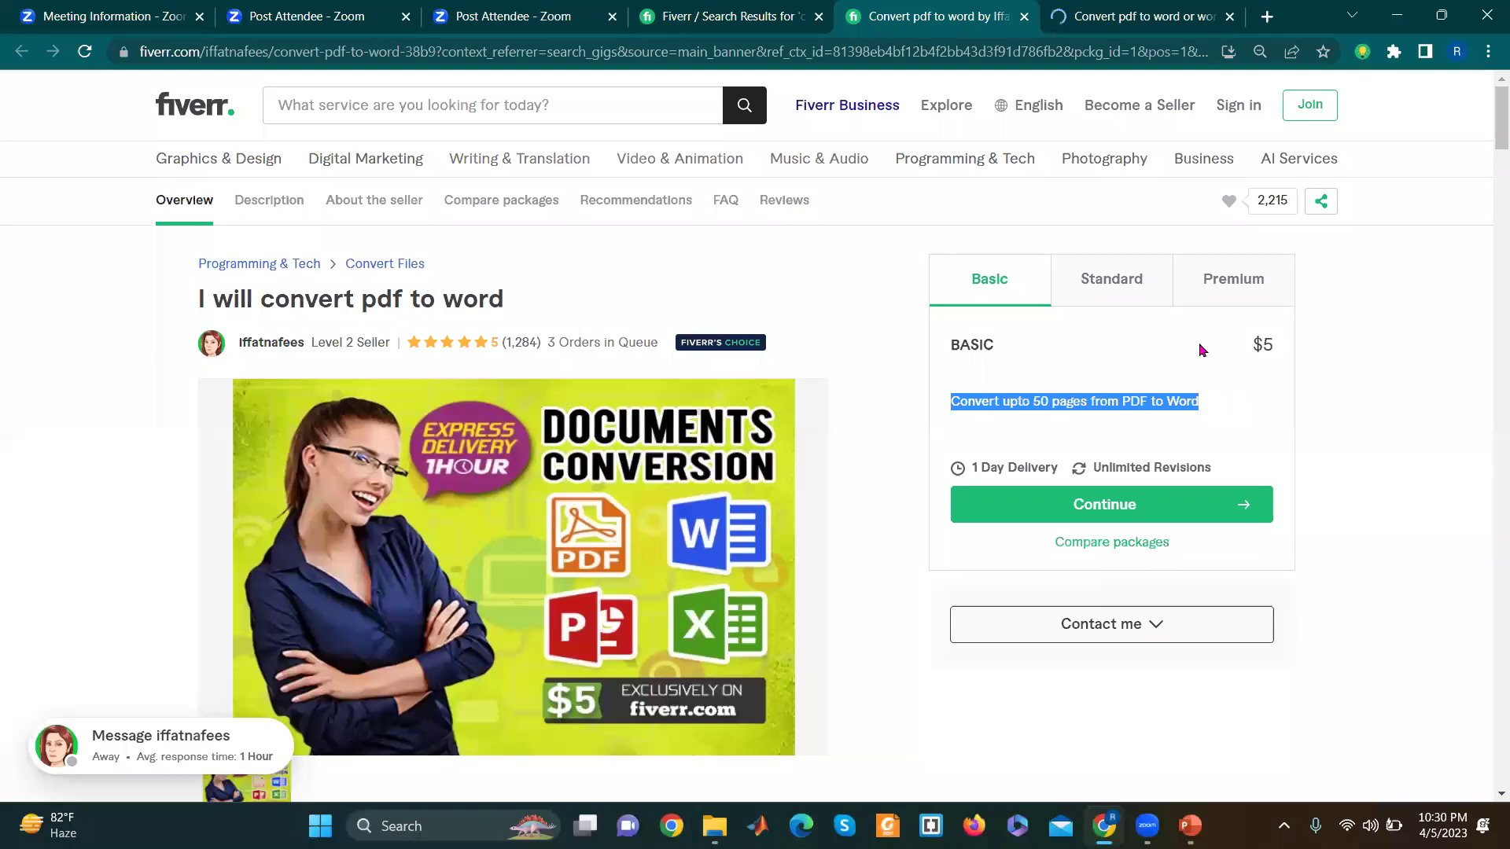
left_click(1251, 352)
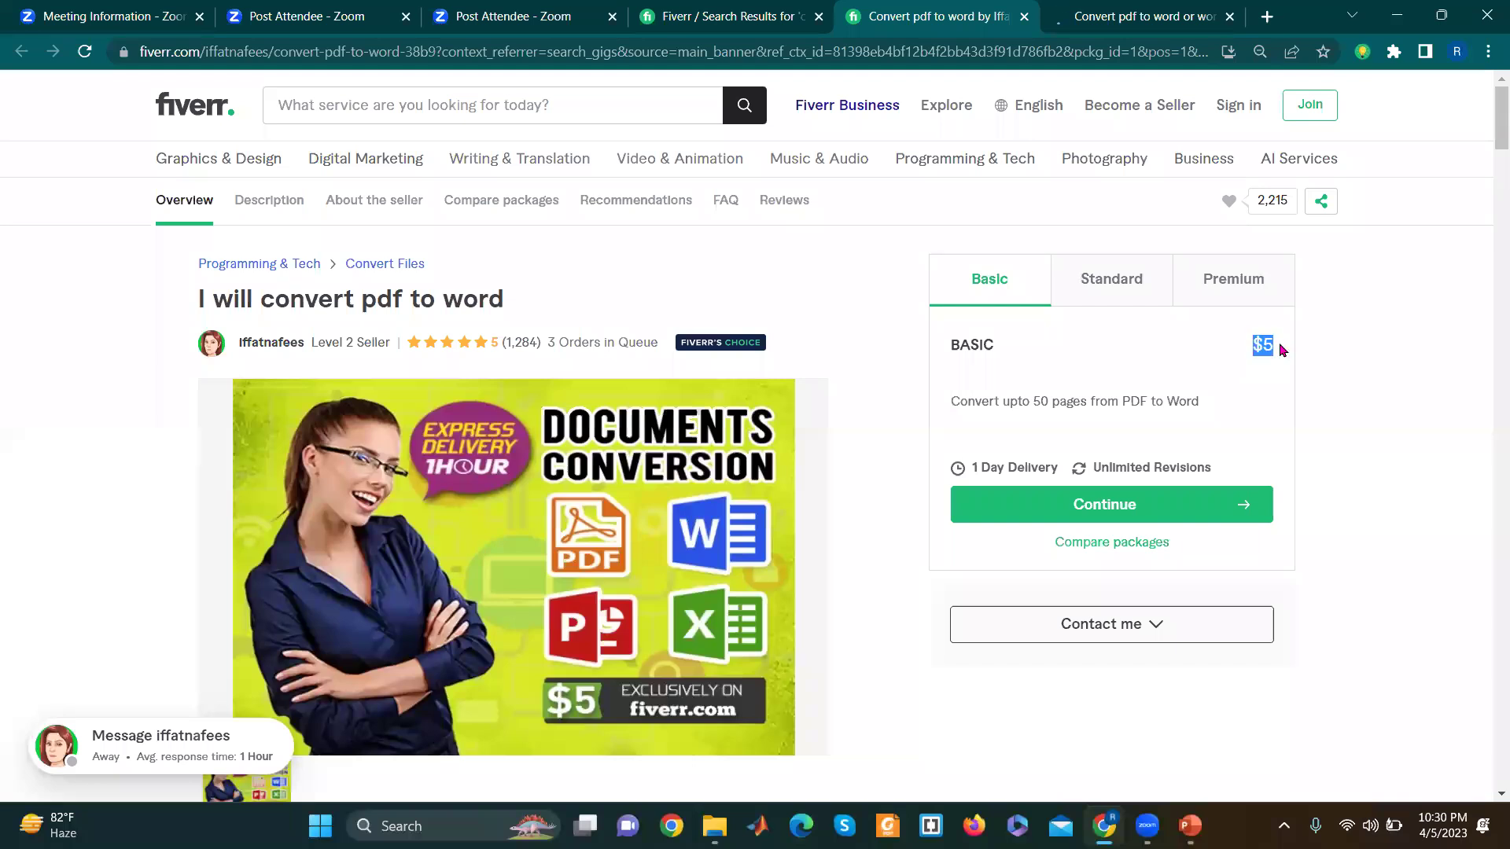
Step: Review the Standard package: 120 pages for $10
left_click(1109, 293)
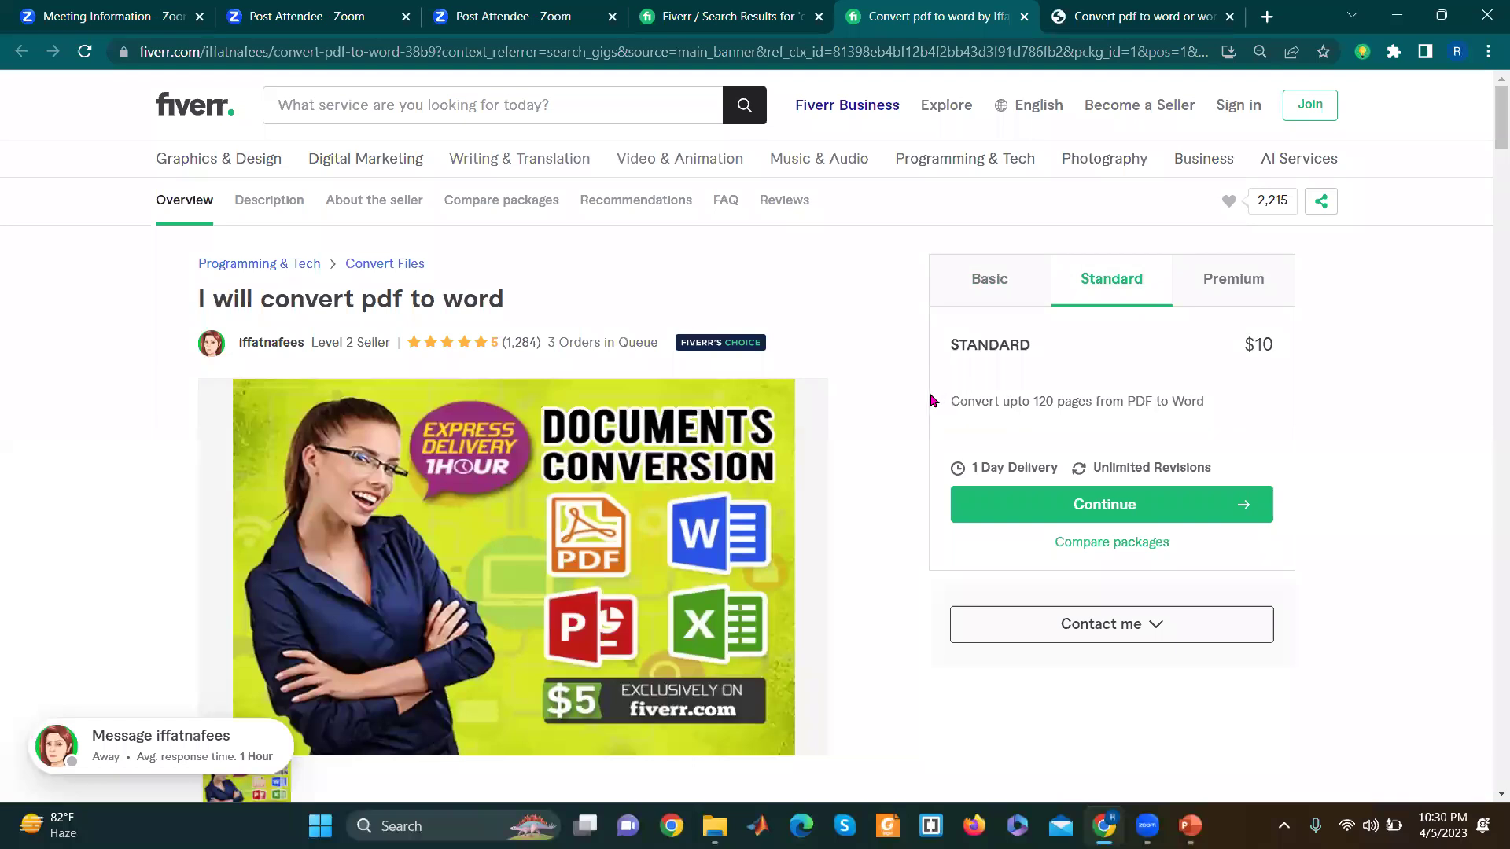
left_click_drag(940, 401, 1238, 404)
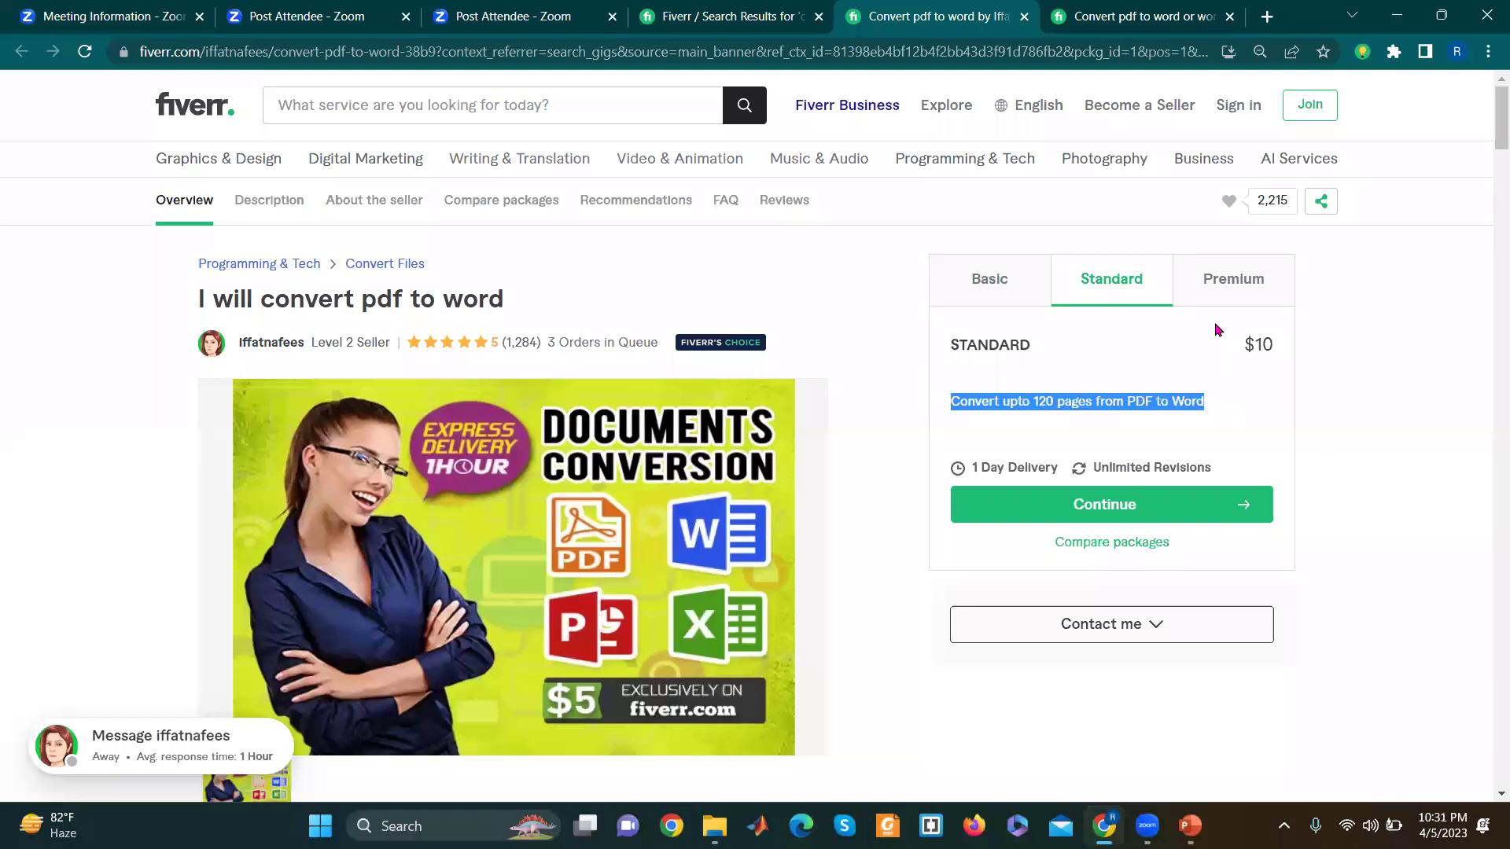
left_click(1241, 346)
double_click(1256, 345)
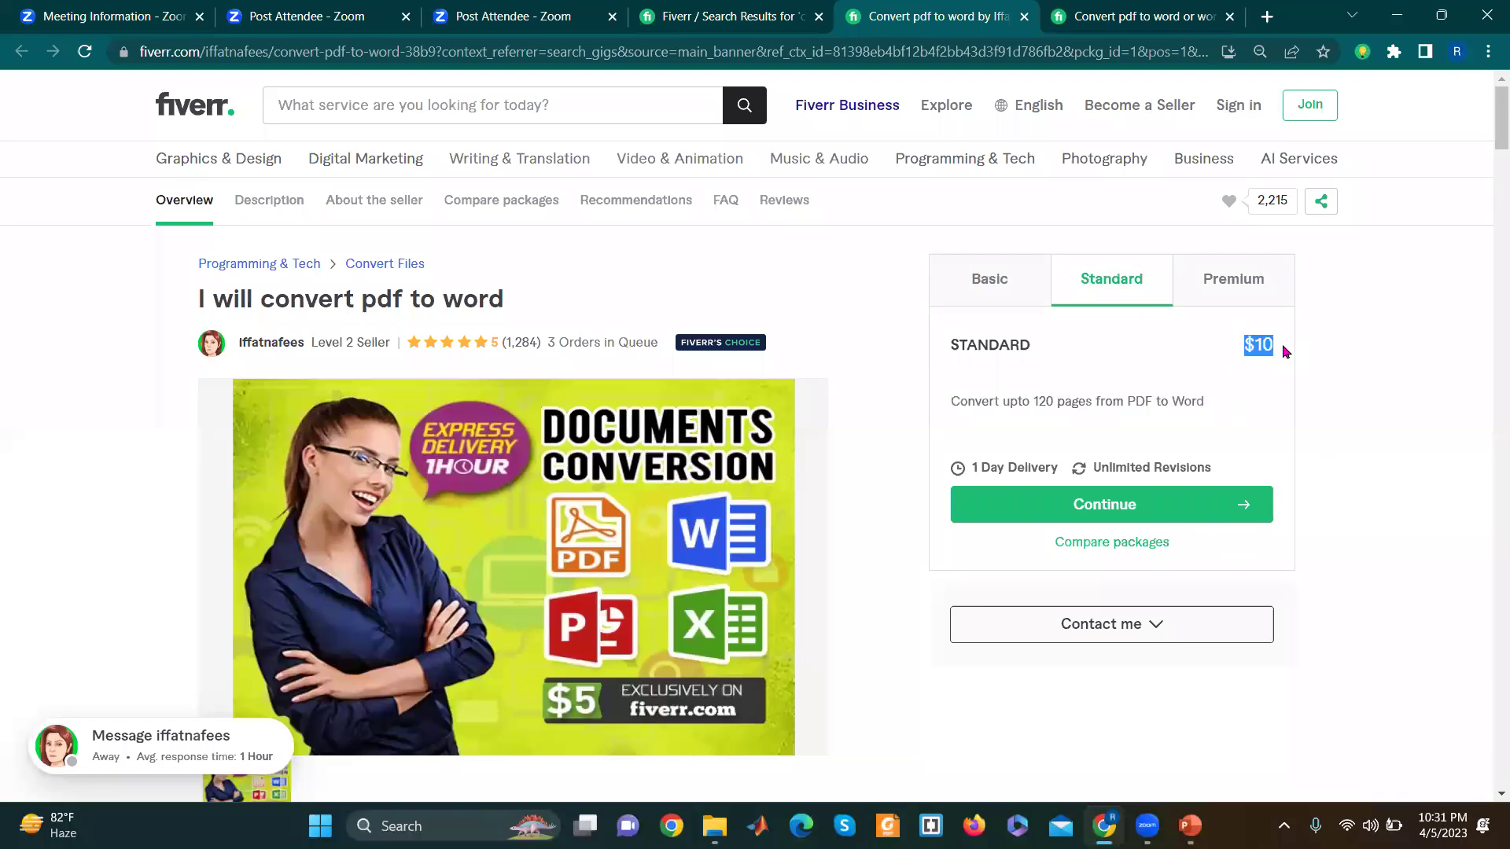
left_click(1247, 282)
Step: Review the Premium package (200 pages, $15) and seller rating, then go to the other gig
left_click(1246, 282)
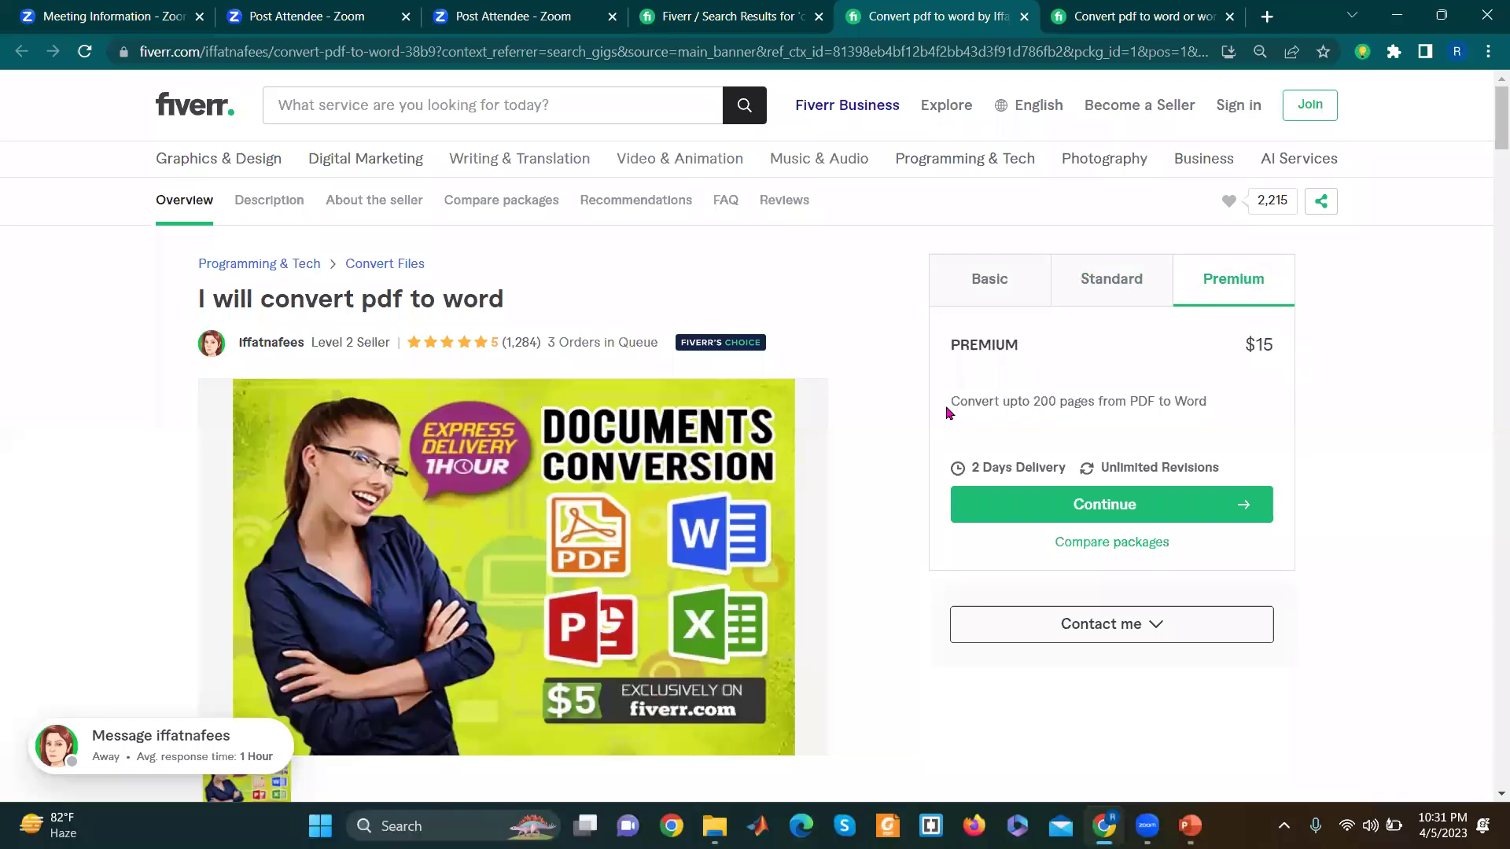
left_click_drag(947, 403, 1229, 419)
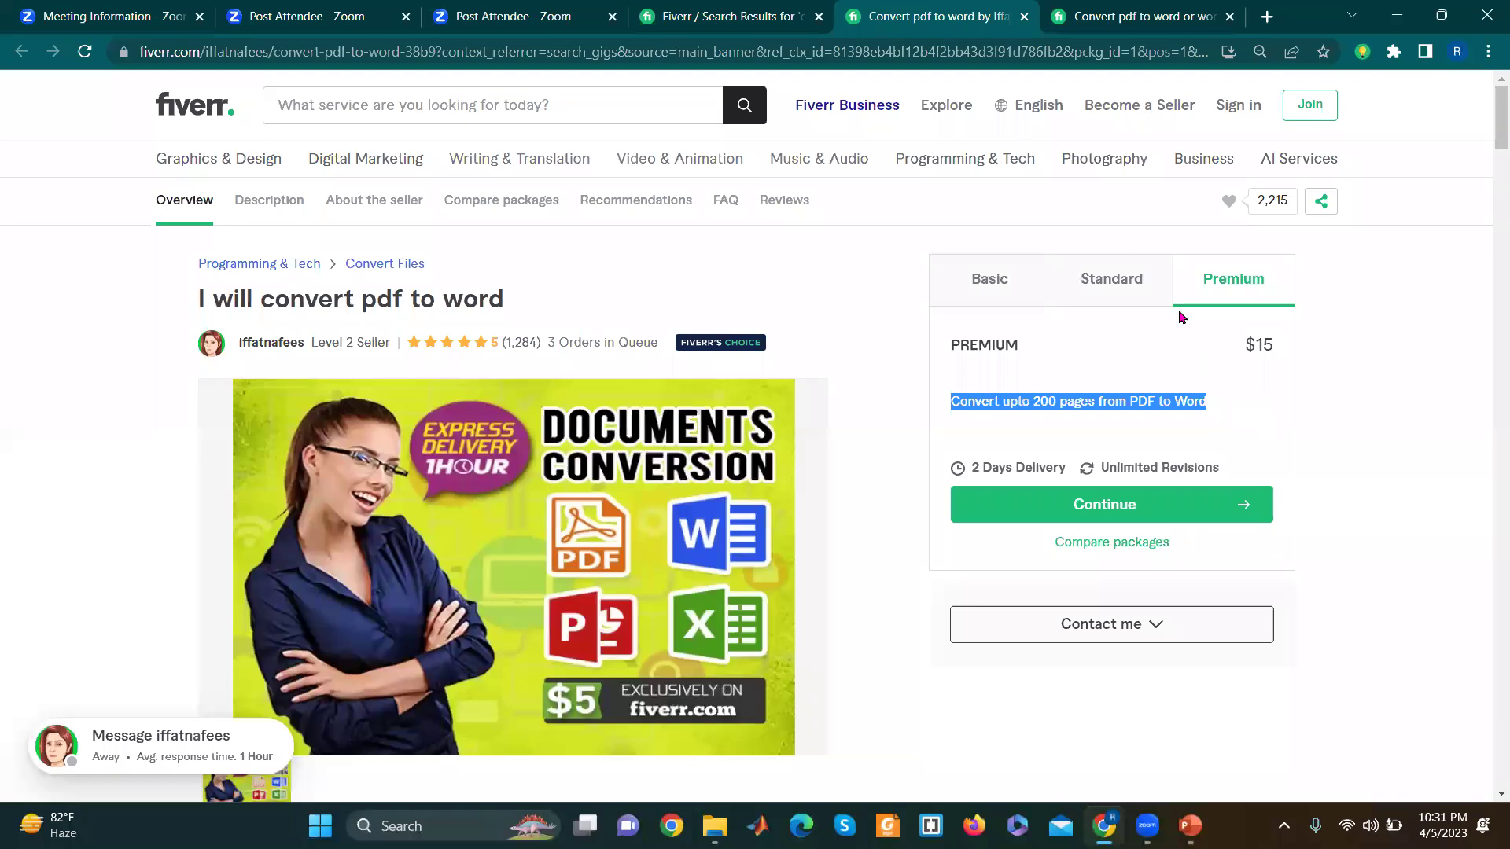
left_click(1024, 423)
left_click_drag(1217, 351, 1298, 353)
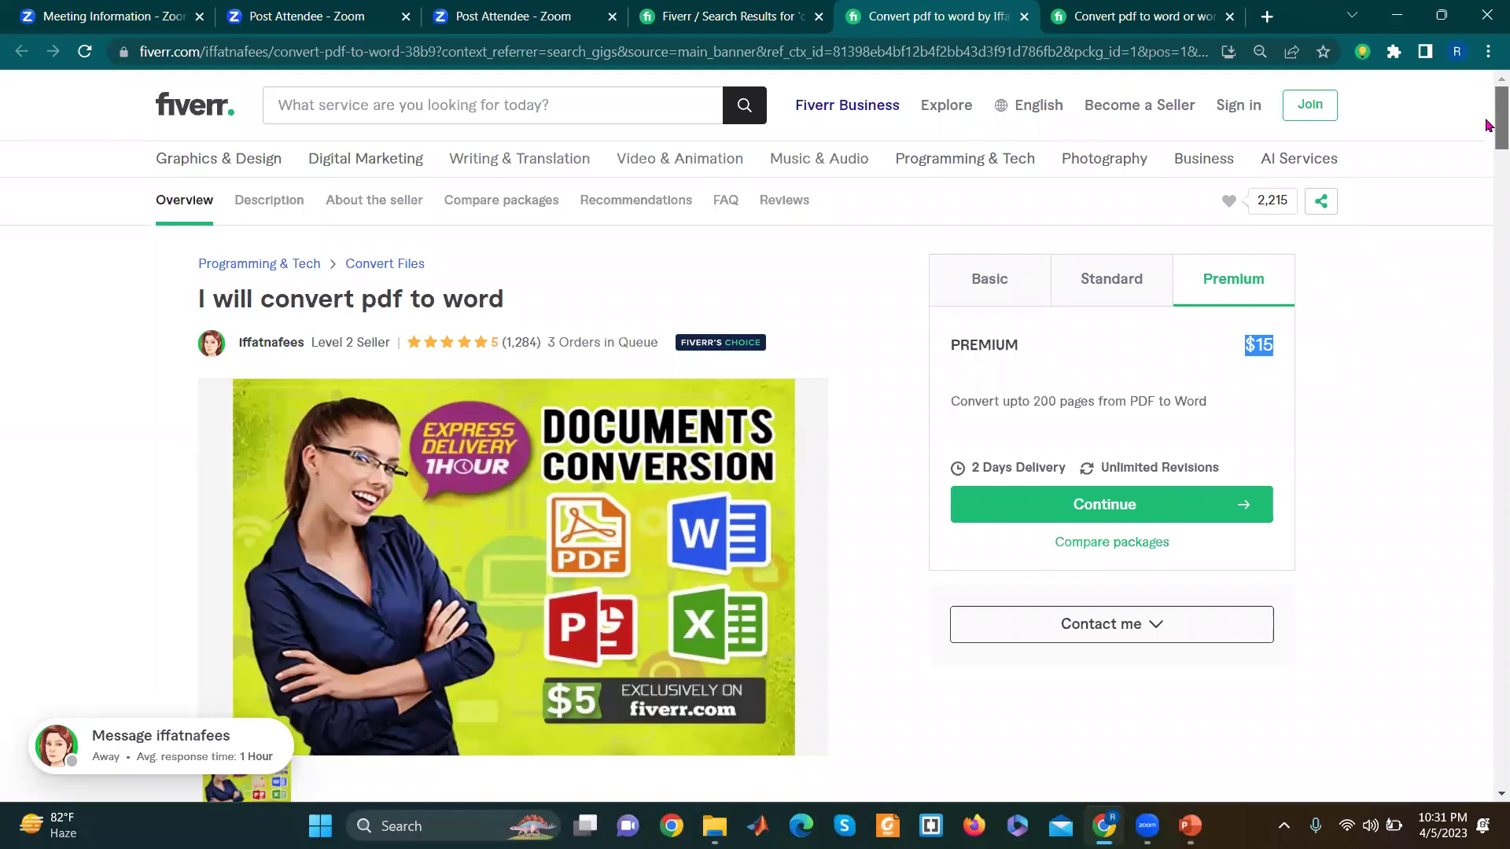
left_click_drag(1488, 122, 1488, 135)
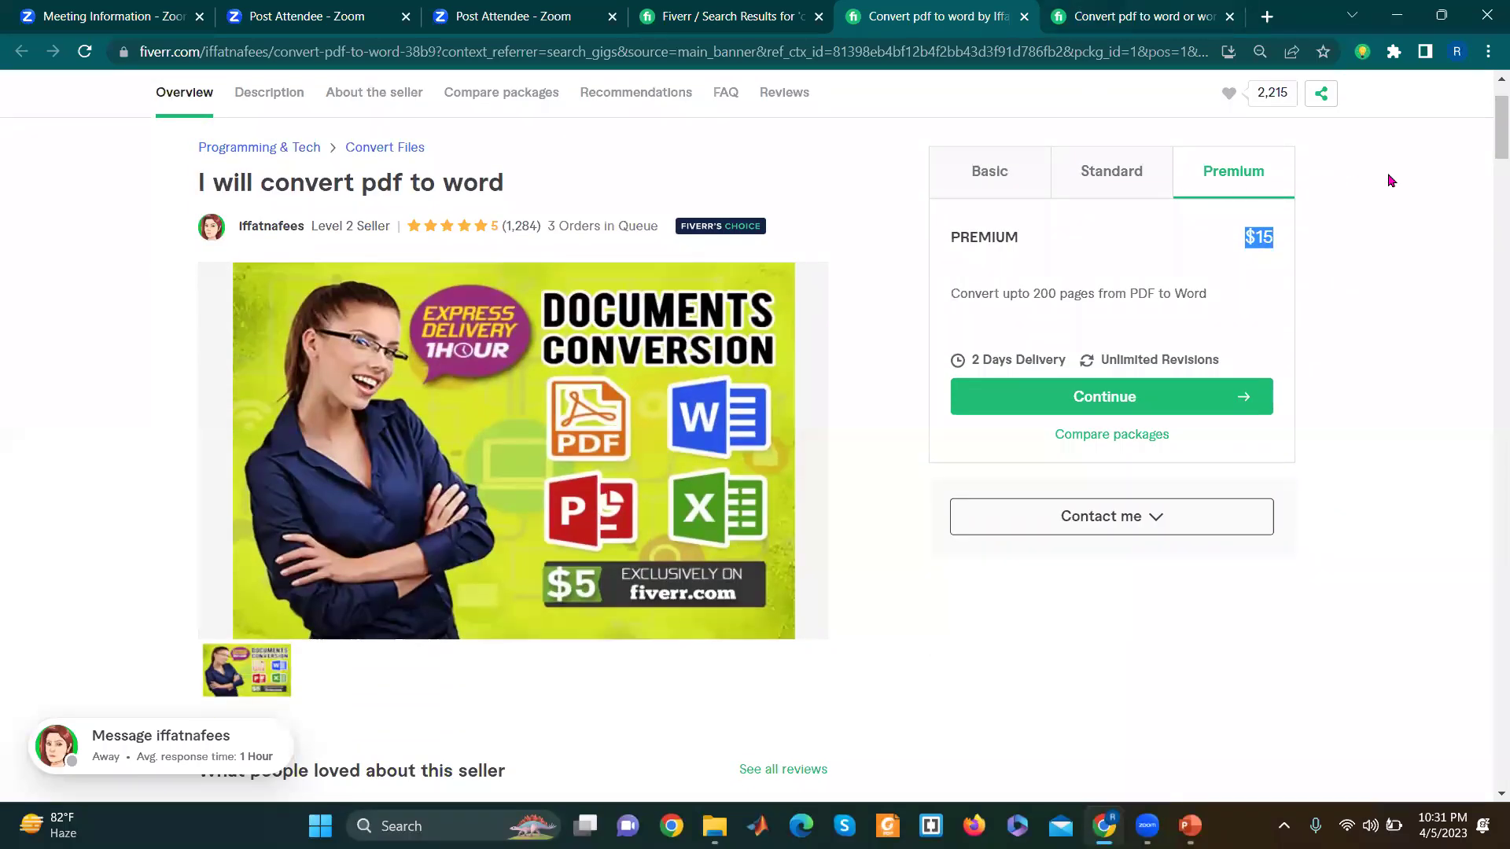
scroll(1489, 124, "up", 2)
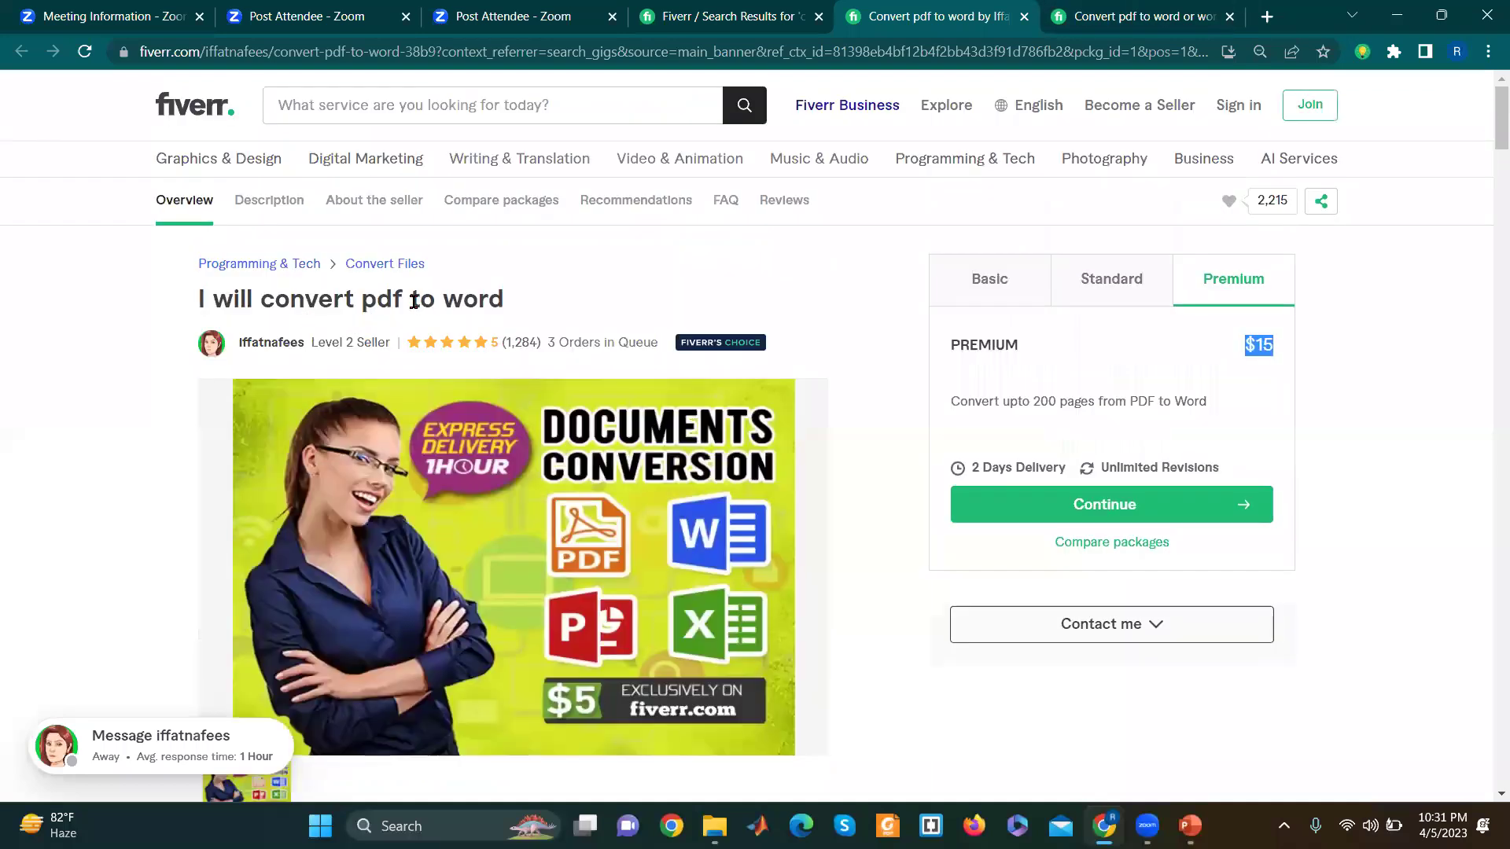
left_click(539, 358)
left_click_drag(658, 343, 492, 343)
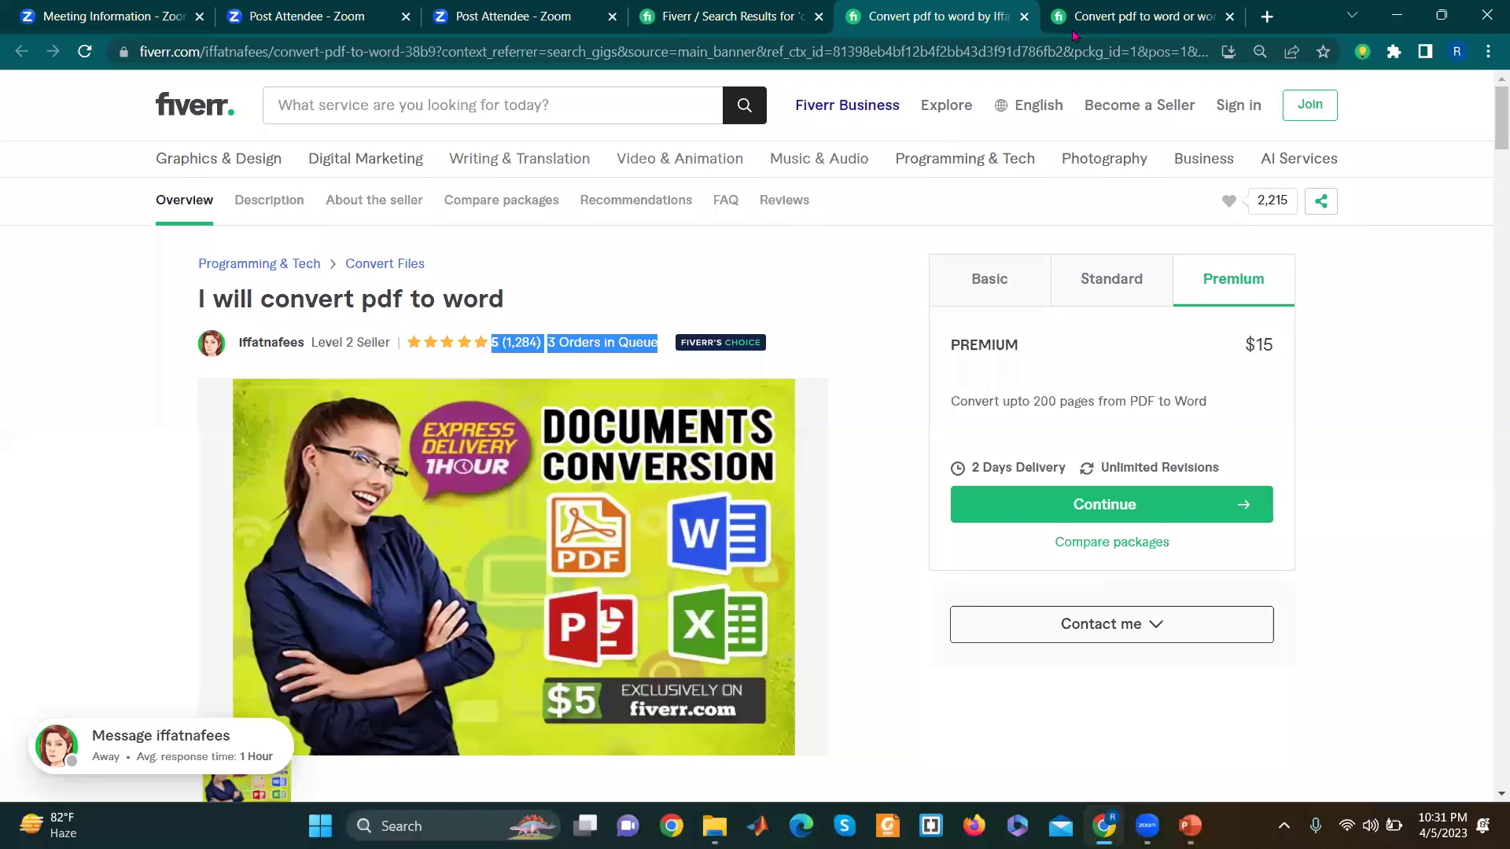
left_click(1082, 14)
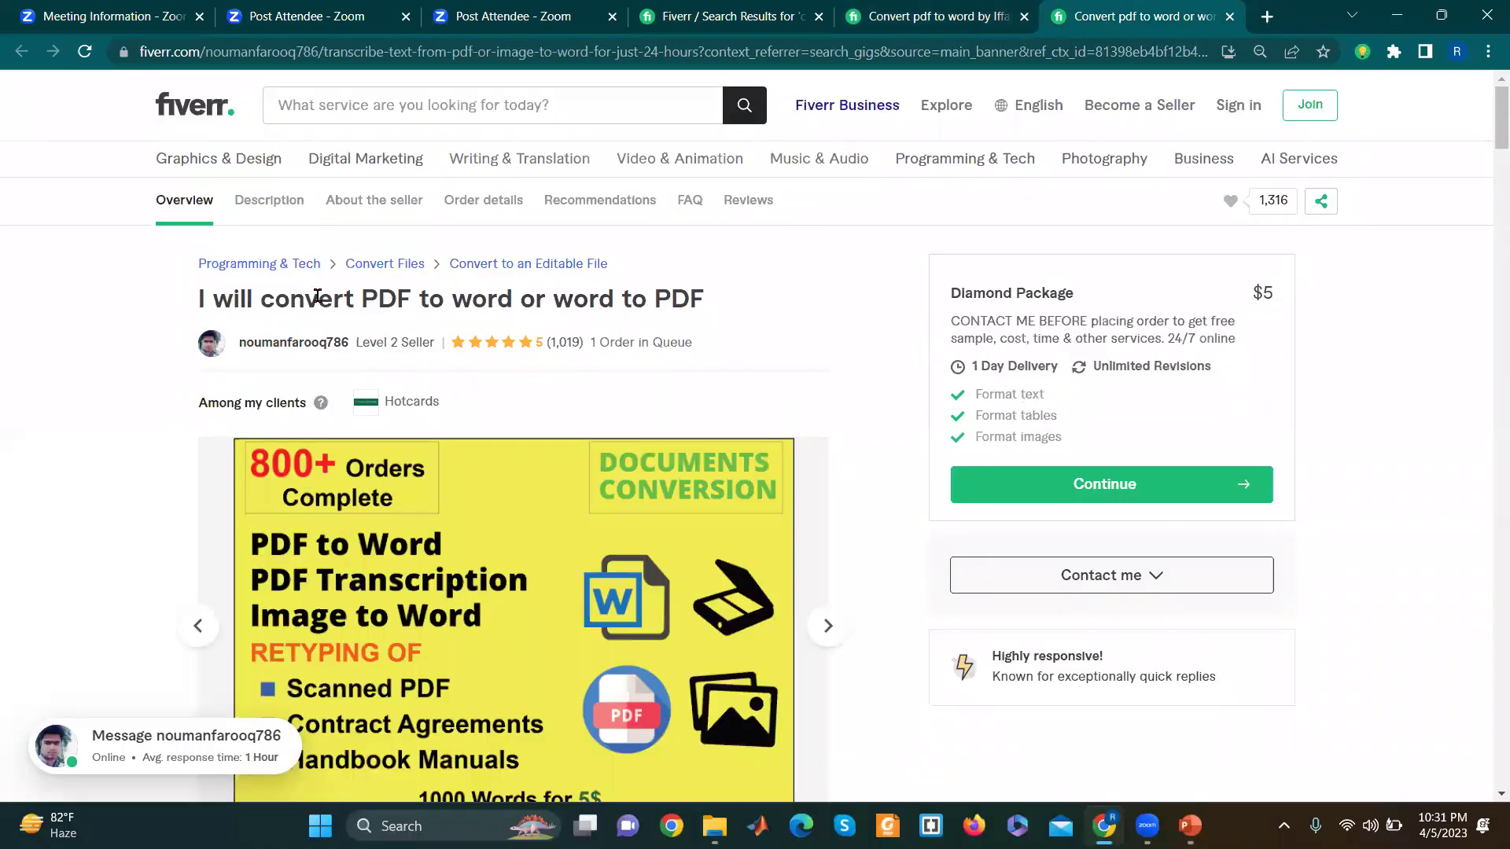
Step: Highlight the PDF/Word gig title, revisit the search results, and return to the first gig
left_click_drag(378, 299, 752, 314)
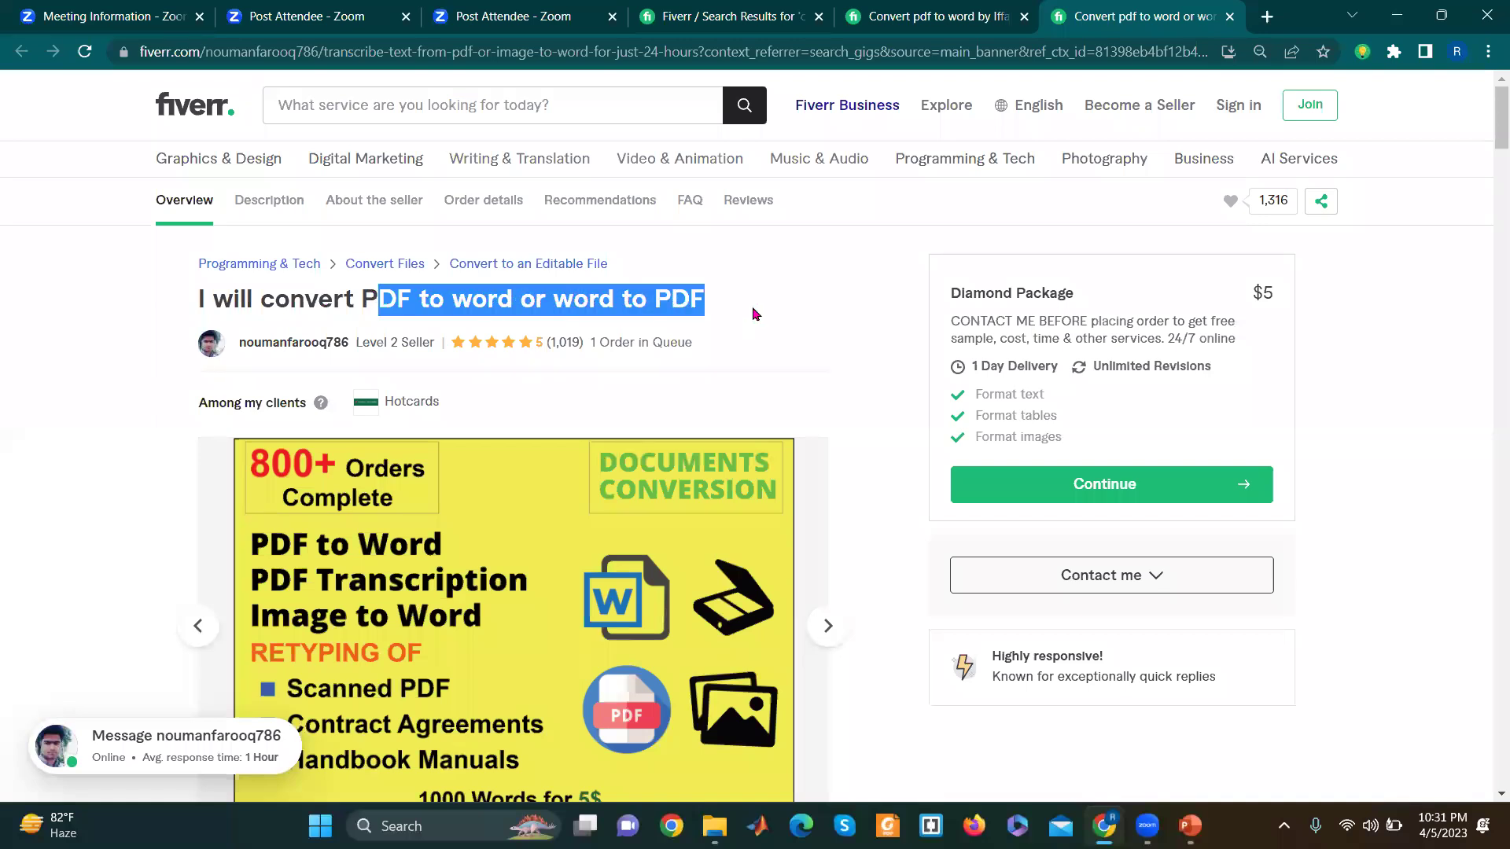
left_click(769, 12)
left_click_drag(1491, 145, 1488, 390)
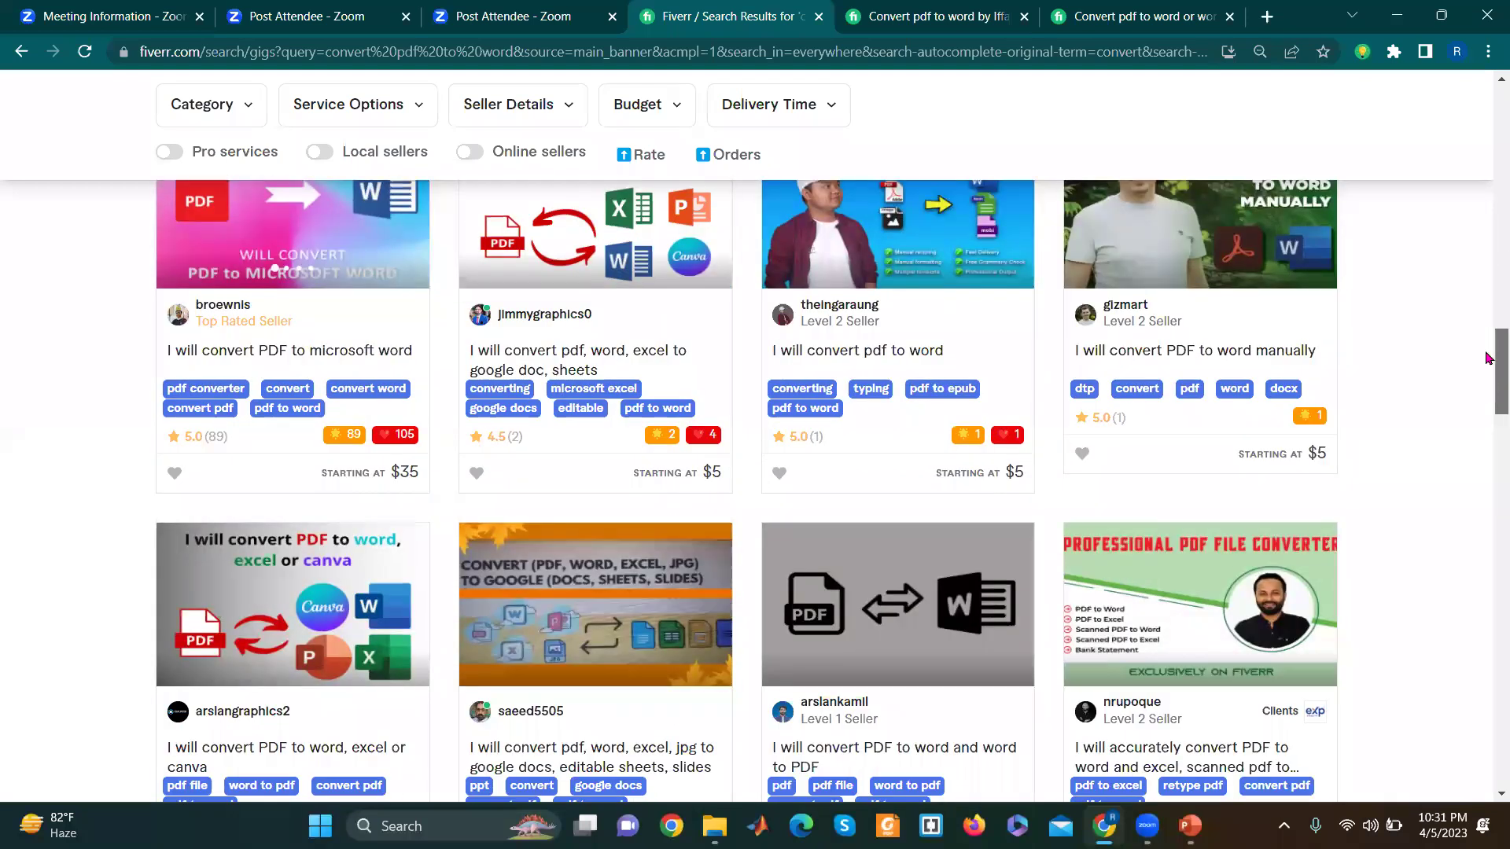
left_click_drag(1488, 391, 1488, 138)
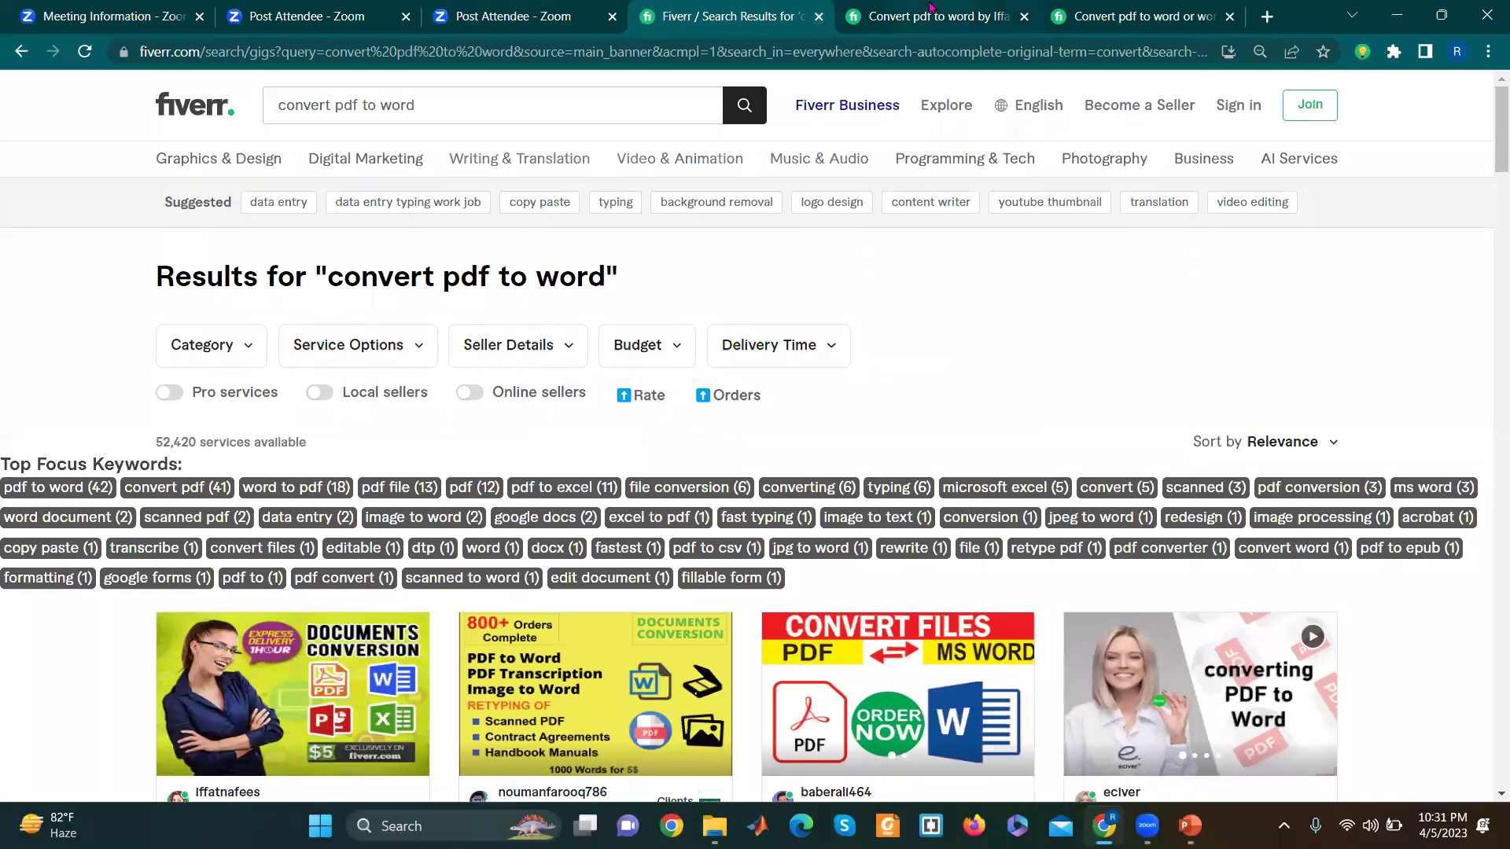
left_click(930, 17)
Step: Compare the Basic 50-page and Premium 200-page package descriptions
left_click(1002, 279)
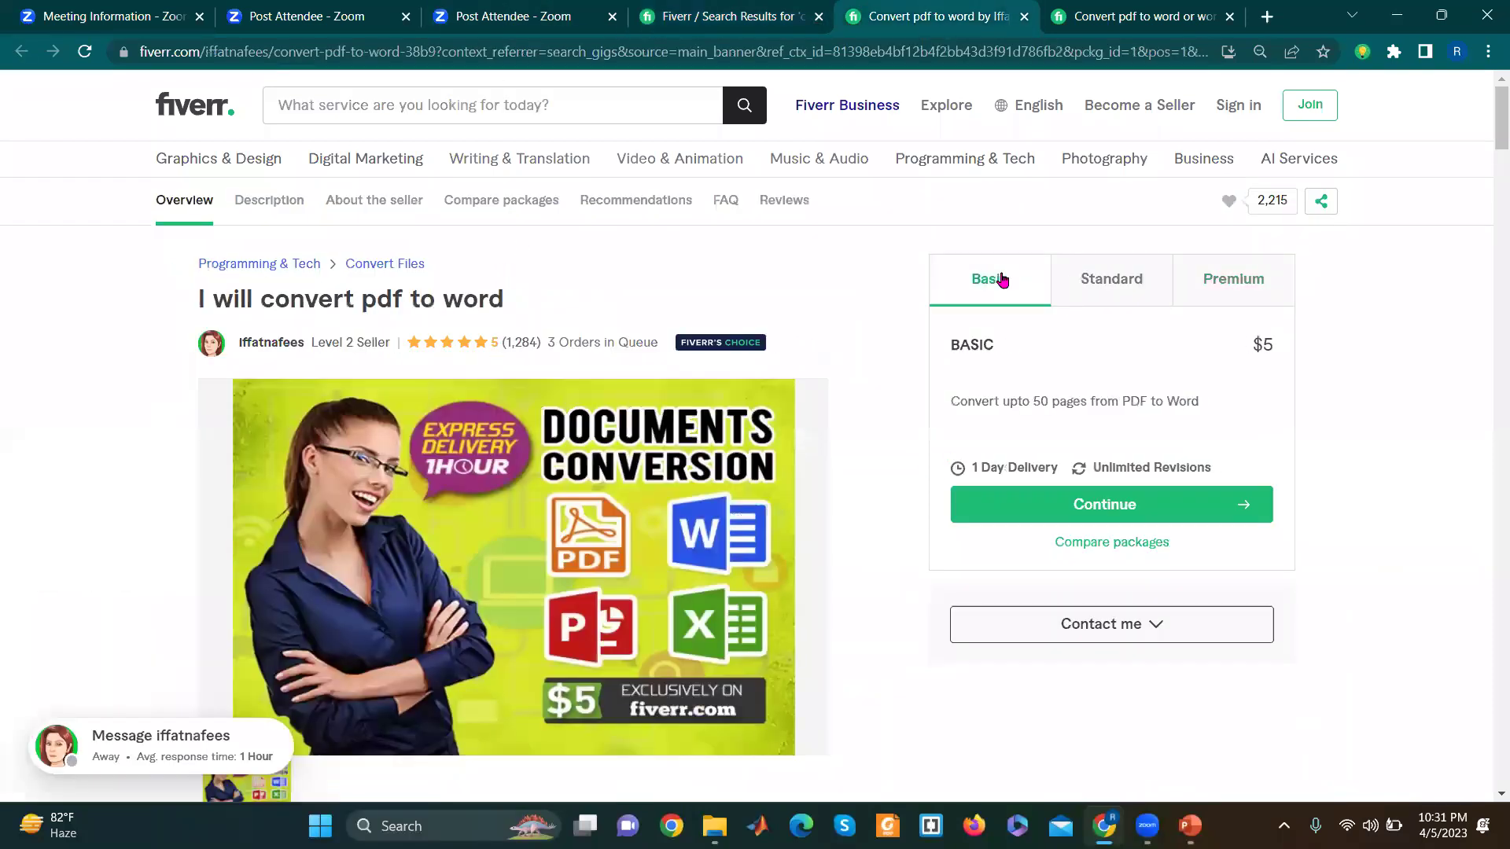
left_click_drag(949, 403, 1229, 415)
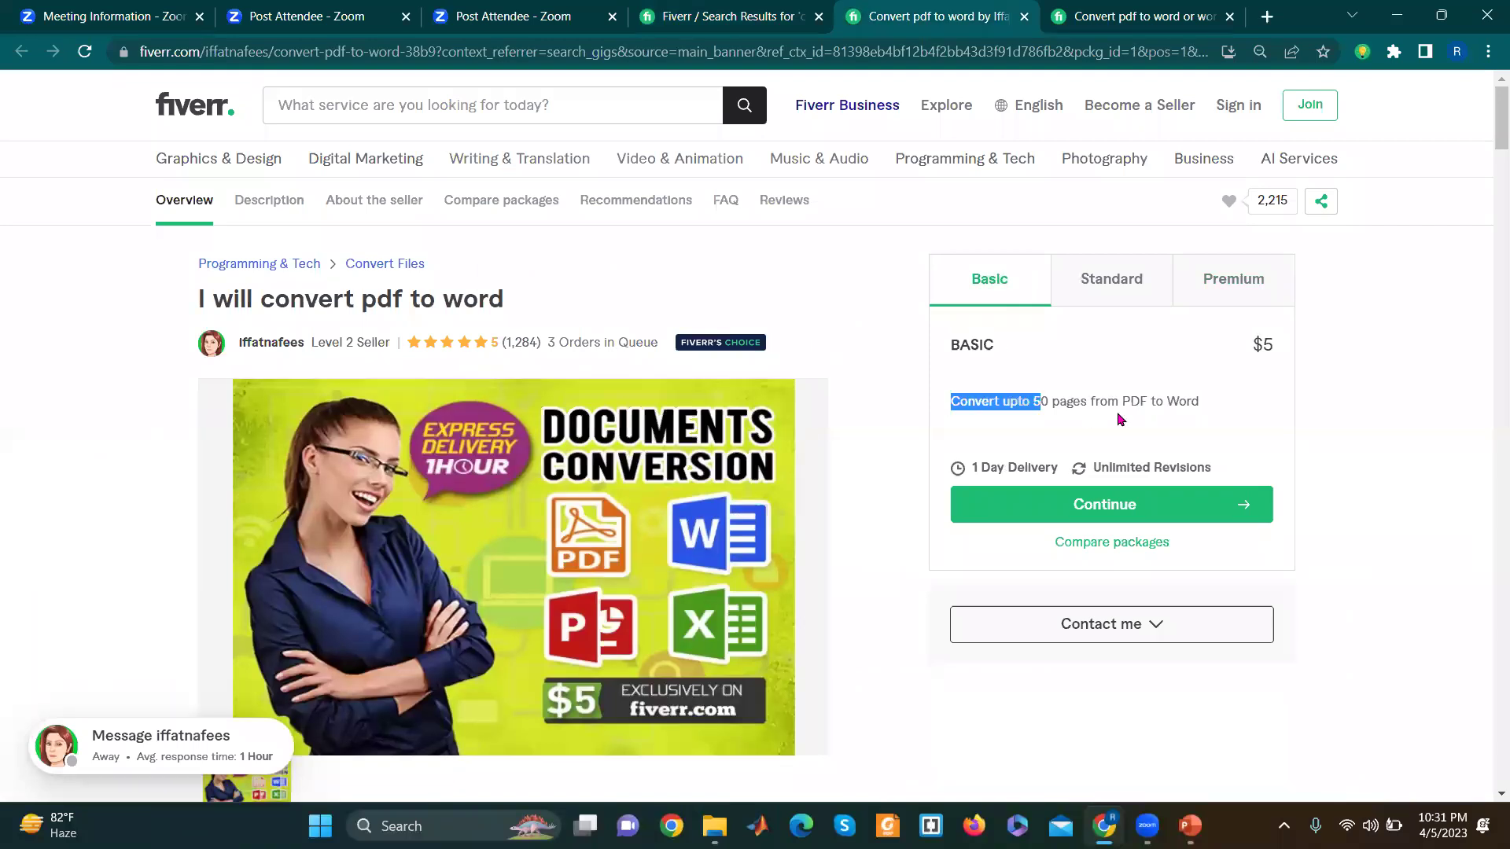
left_click(1229, 414)
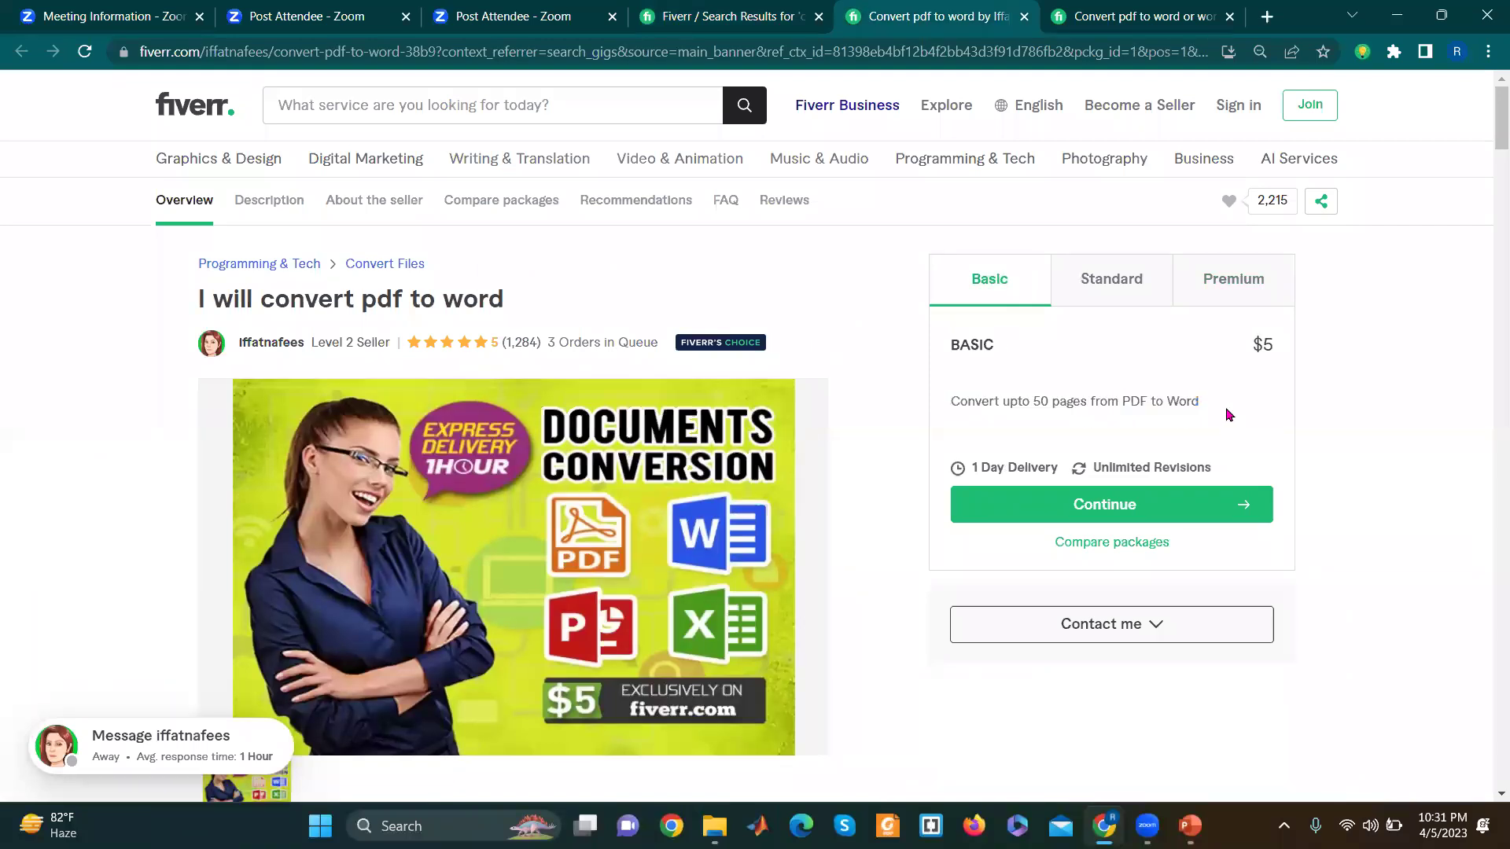
left_click(1235, 271)
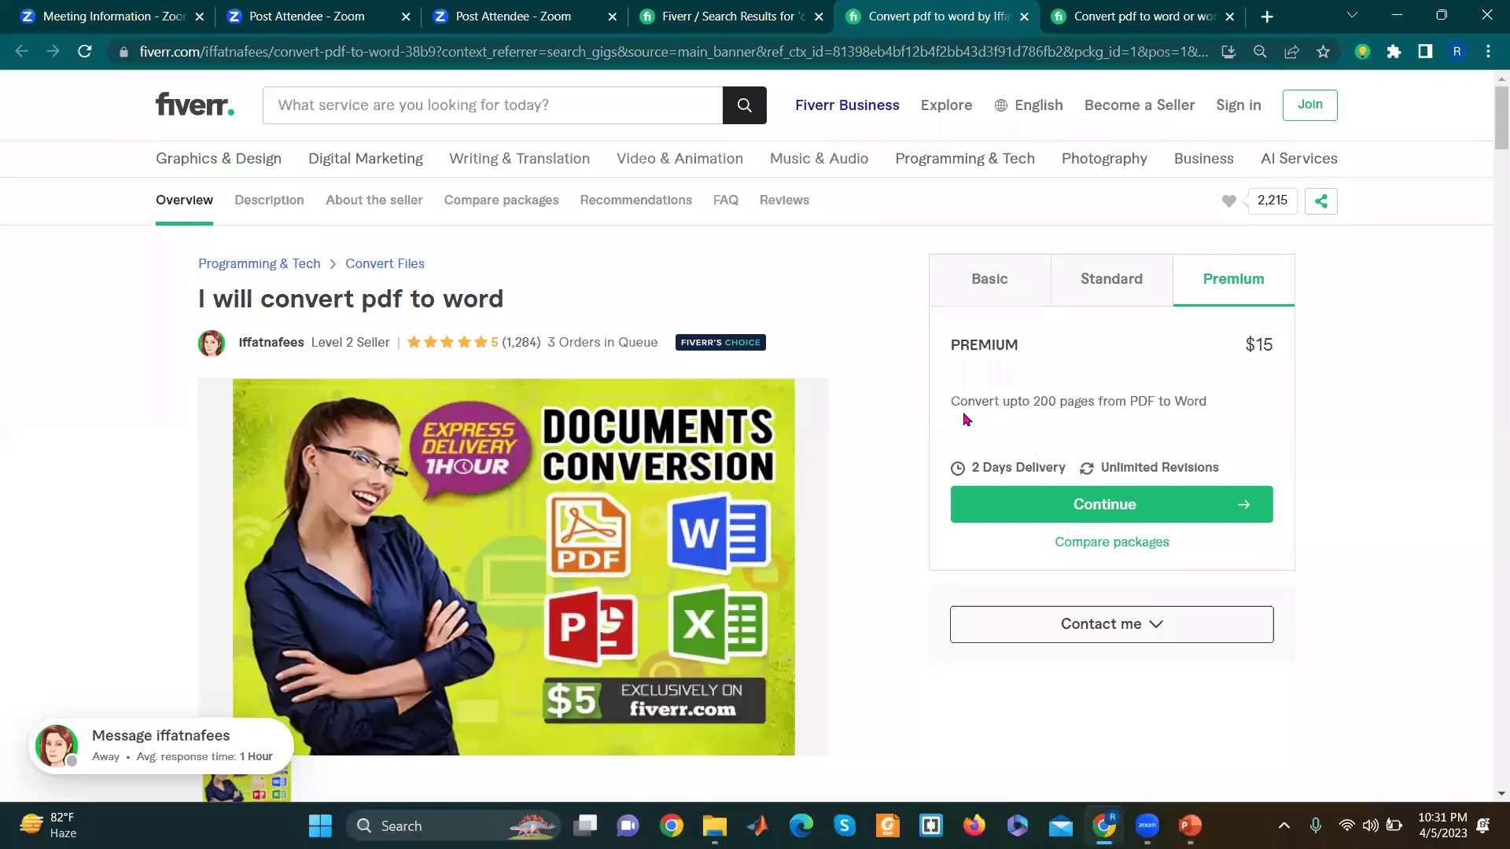
left_click_drag(953, 400, 1207, 415)
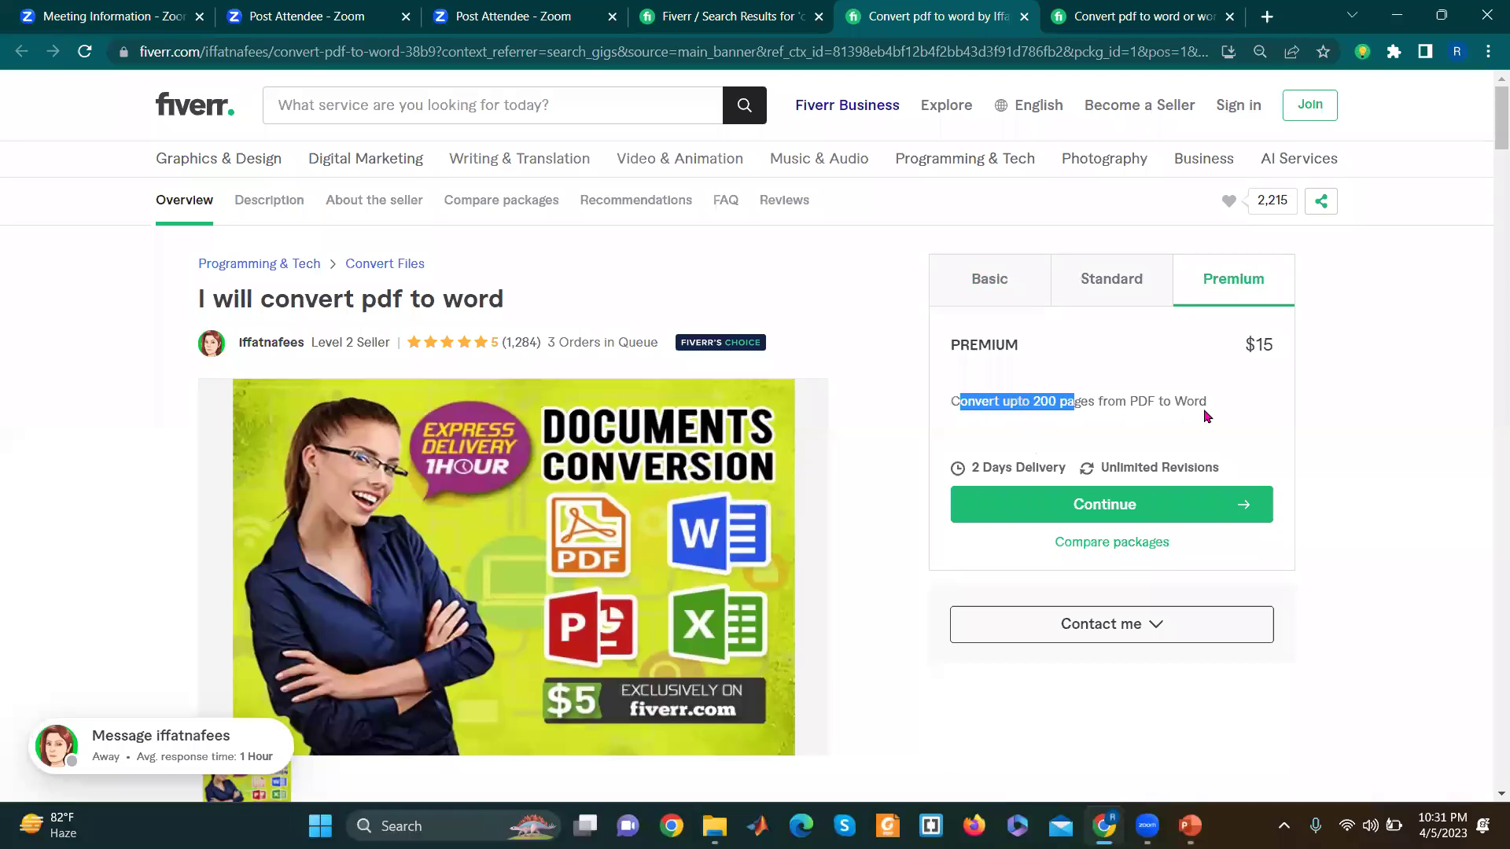
left_click(1220, 371)
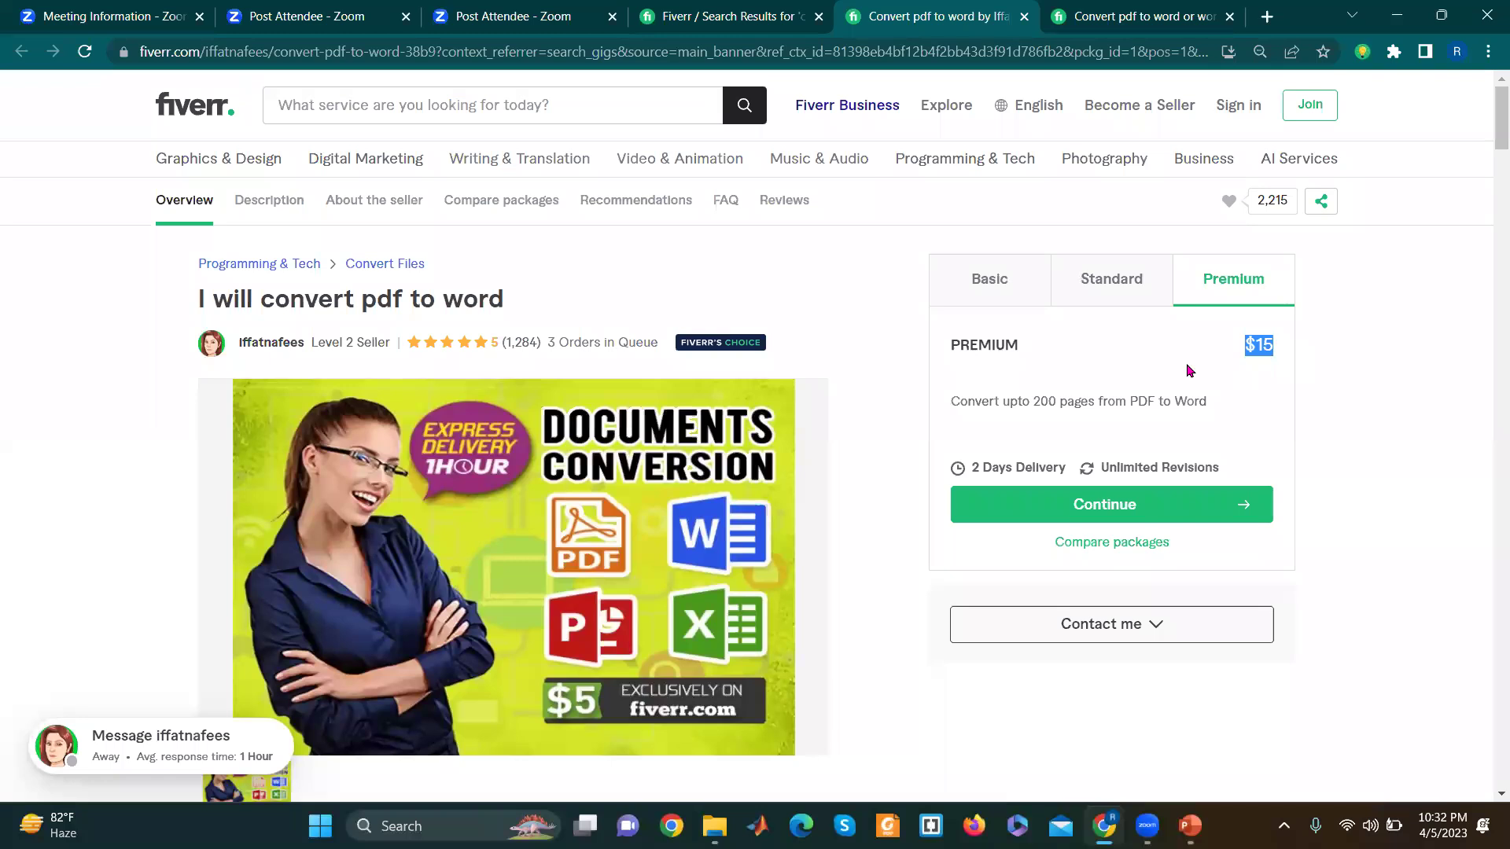
Step: Return to the Basic package and highlight its description and $5 price
left_click(965, 280)
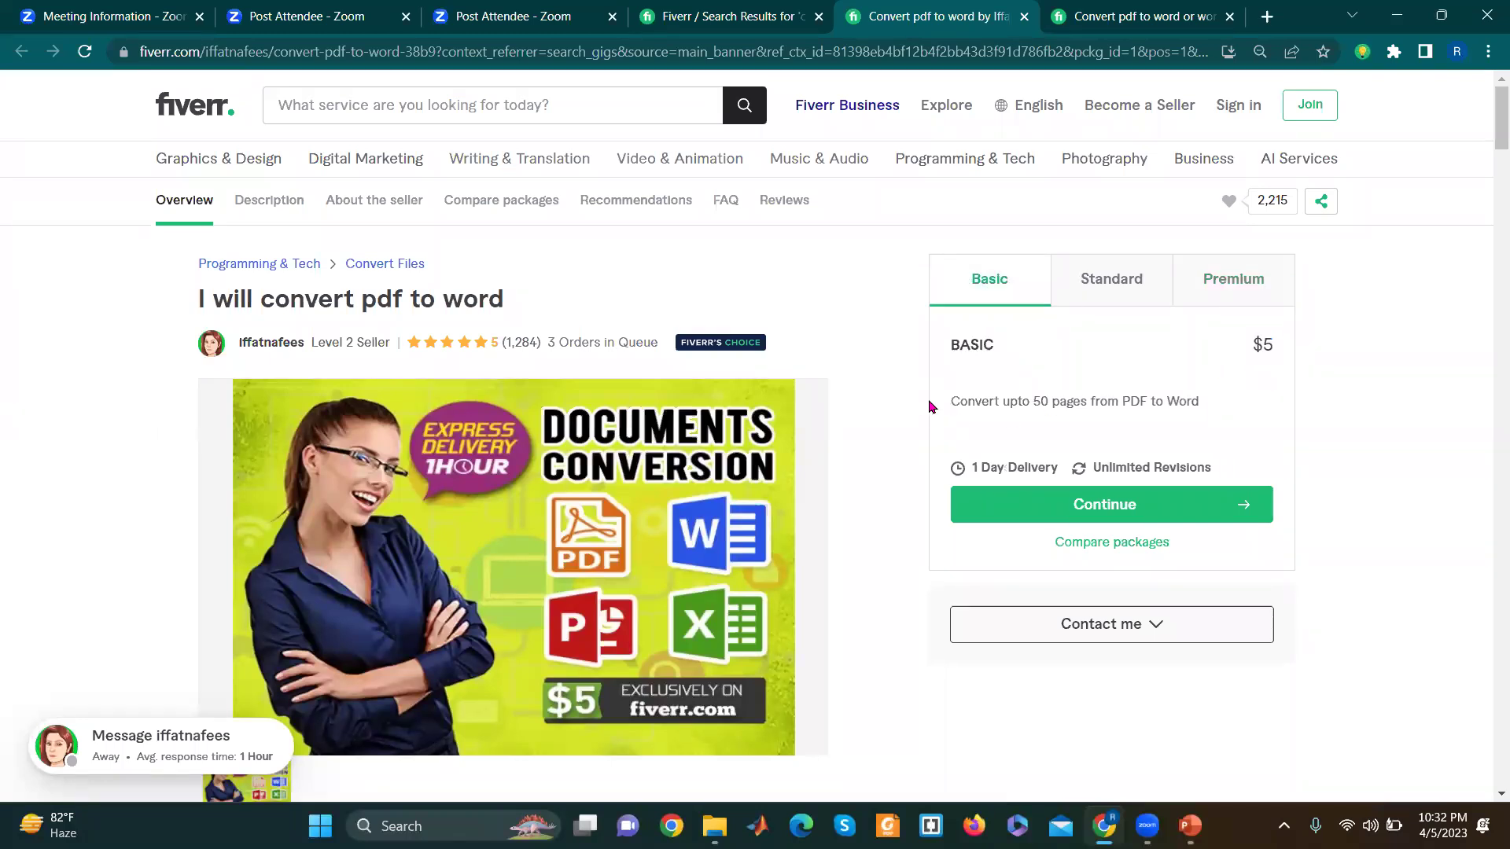
left_click_drag(929, 405, 1209, 409)
left_click_drag(1246, 344, 1298, 344)
mouse_move(513, 566)
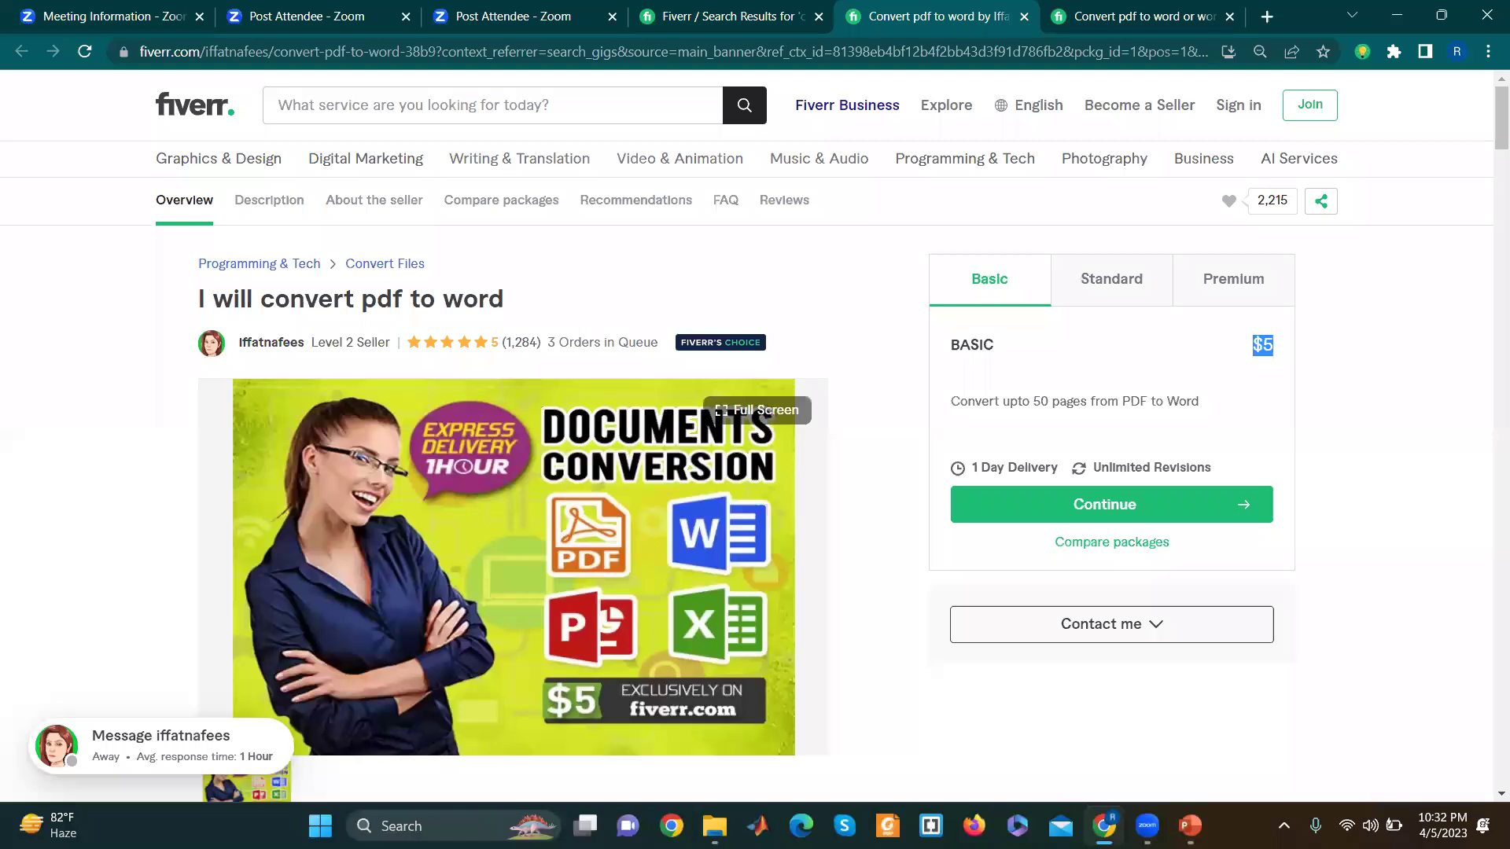
Step: Open New folder inside fiverr all docx and select the live project PDF
left_click(714, 825)
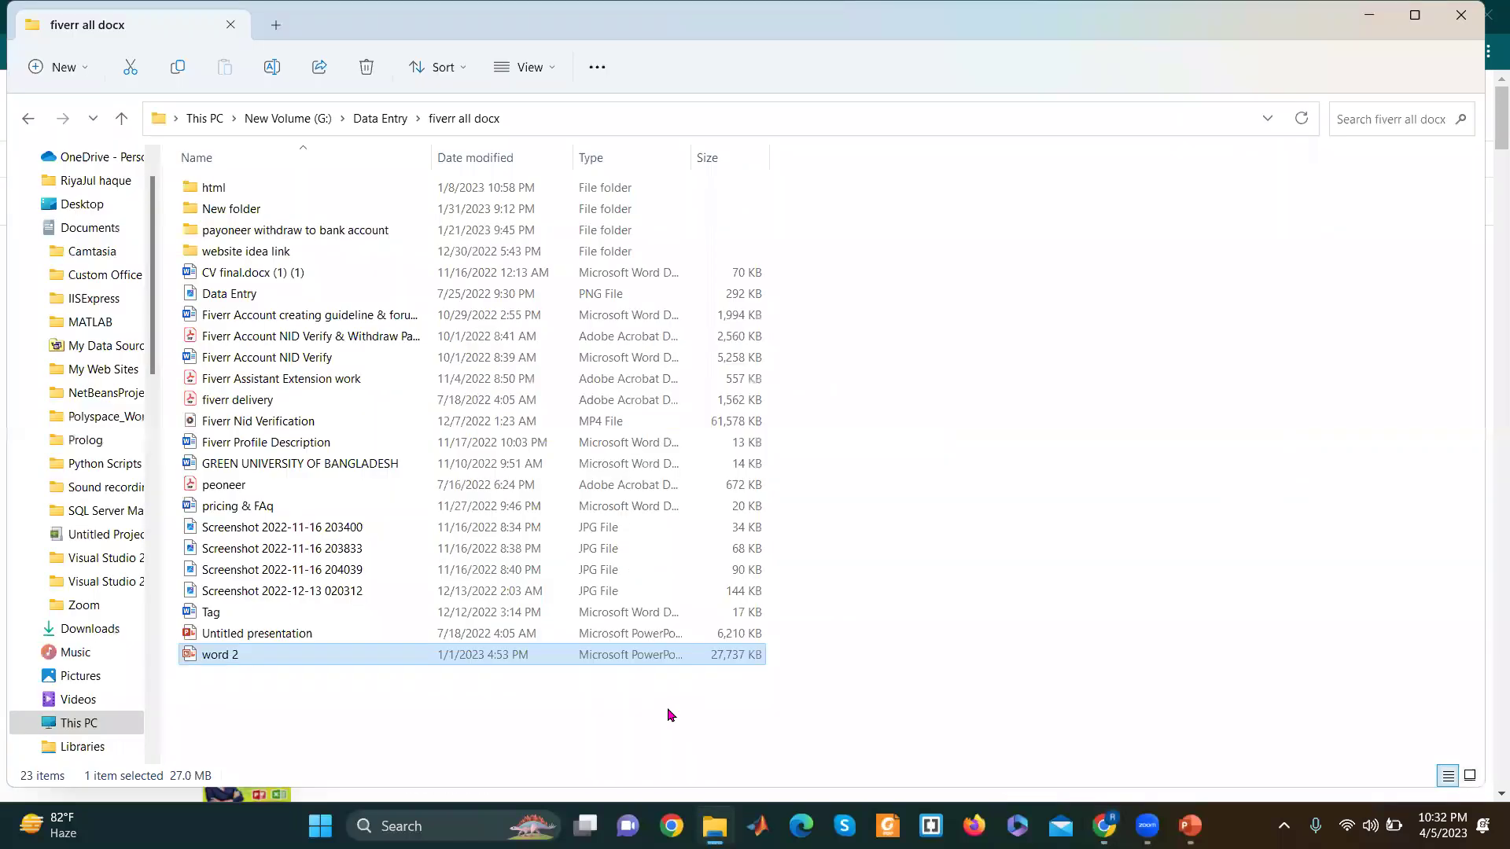
double_click(230, 214)
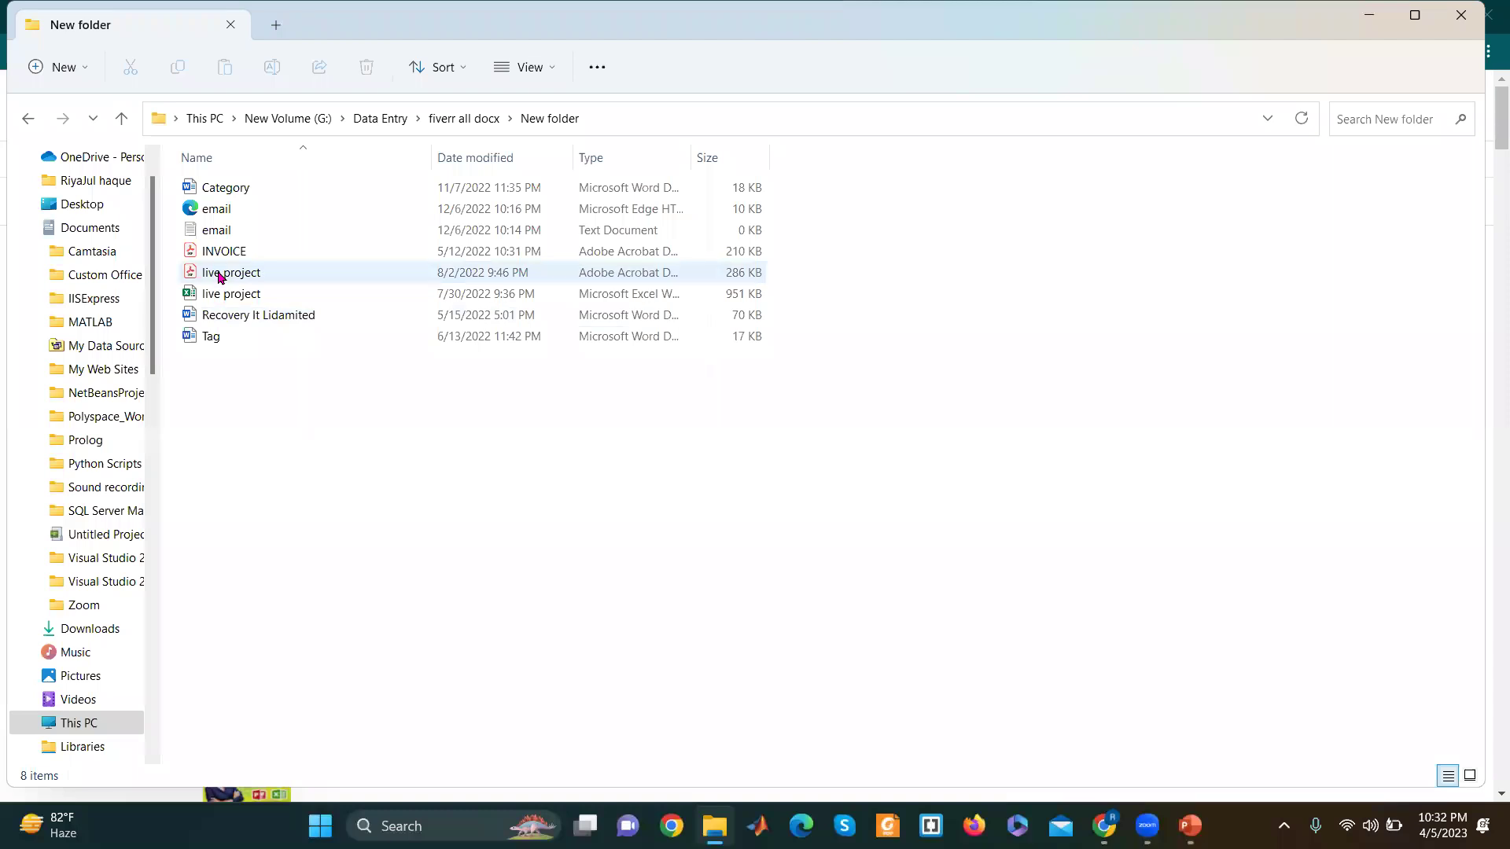
left_click(220, 277)
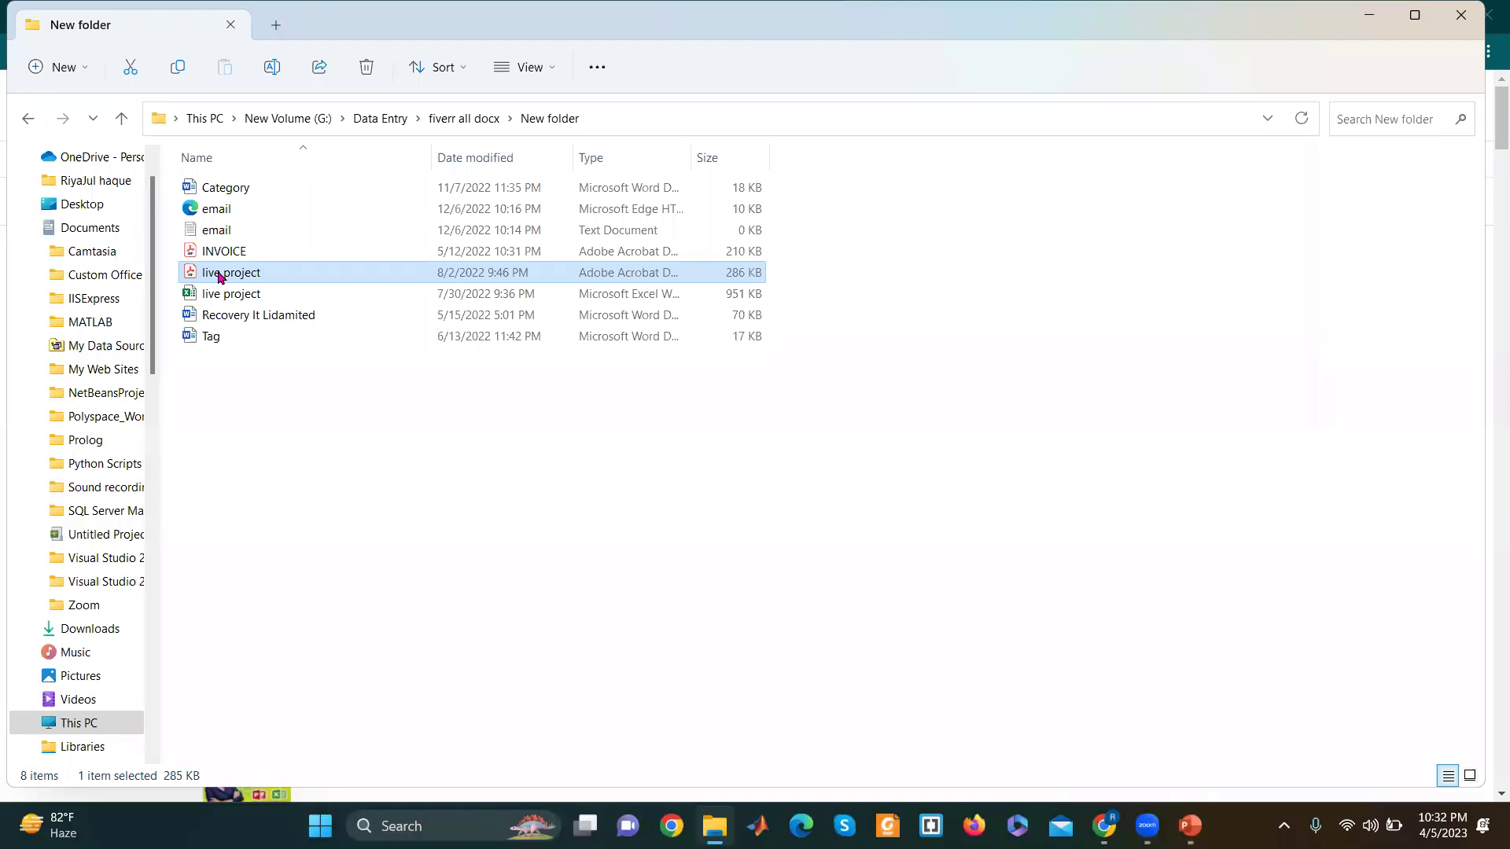
double_click(215, 266)
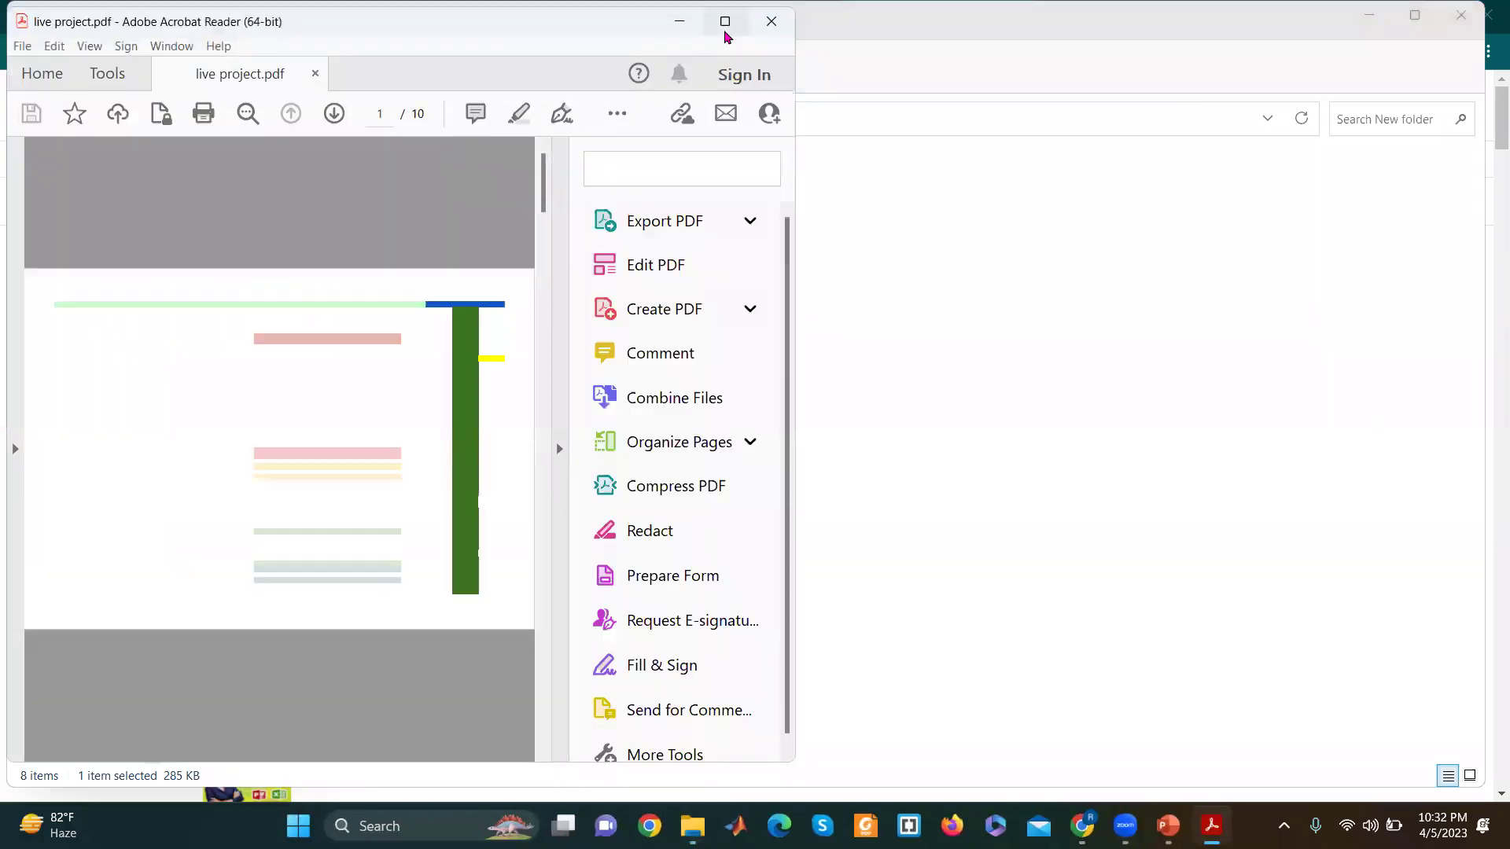
left_click(726, 33)
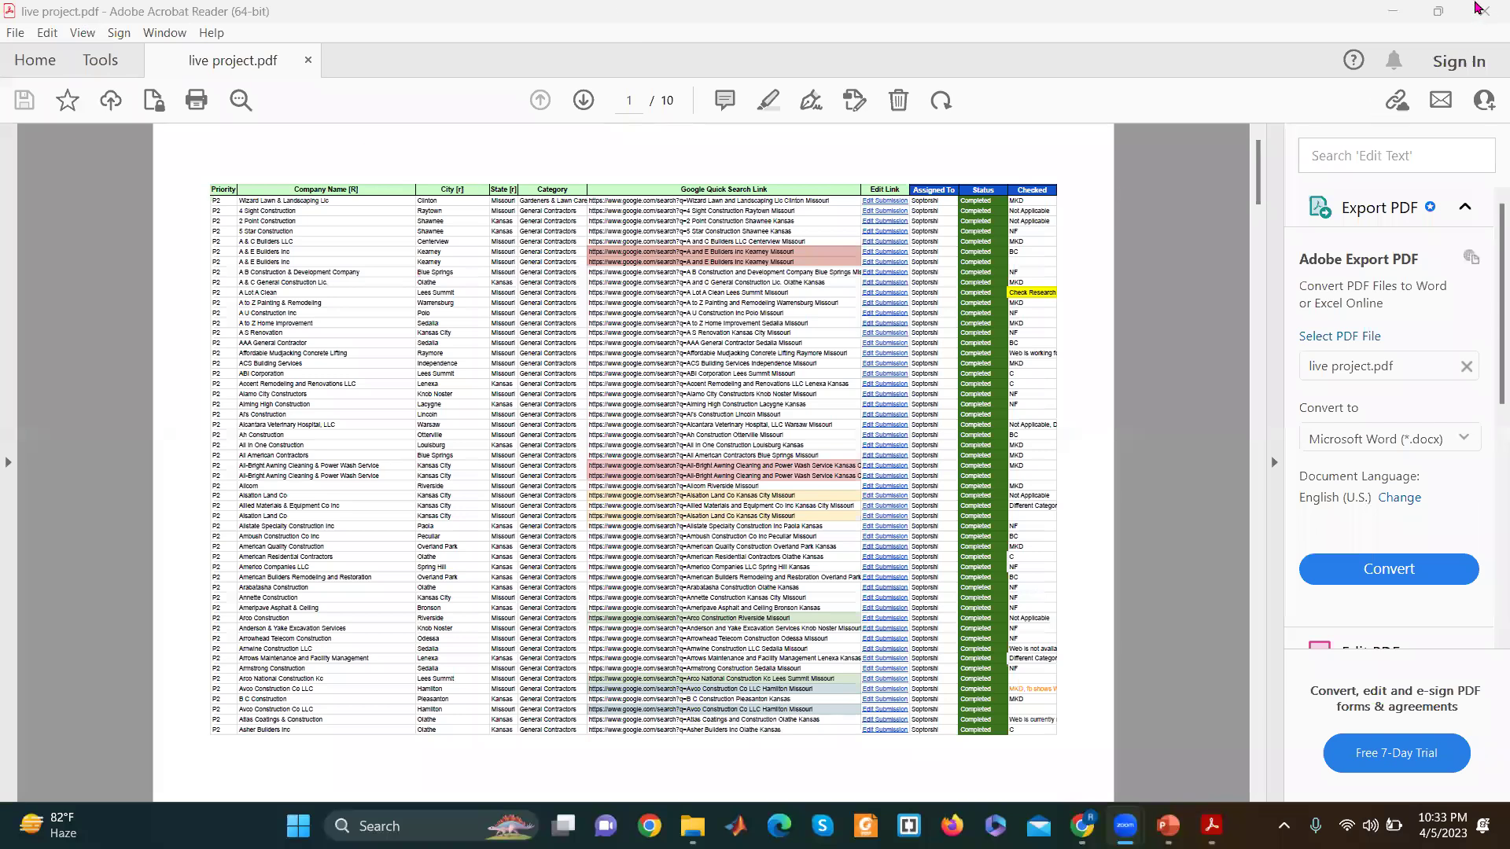
left_click(1393, 11)
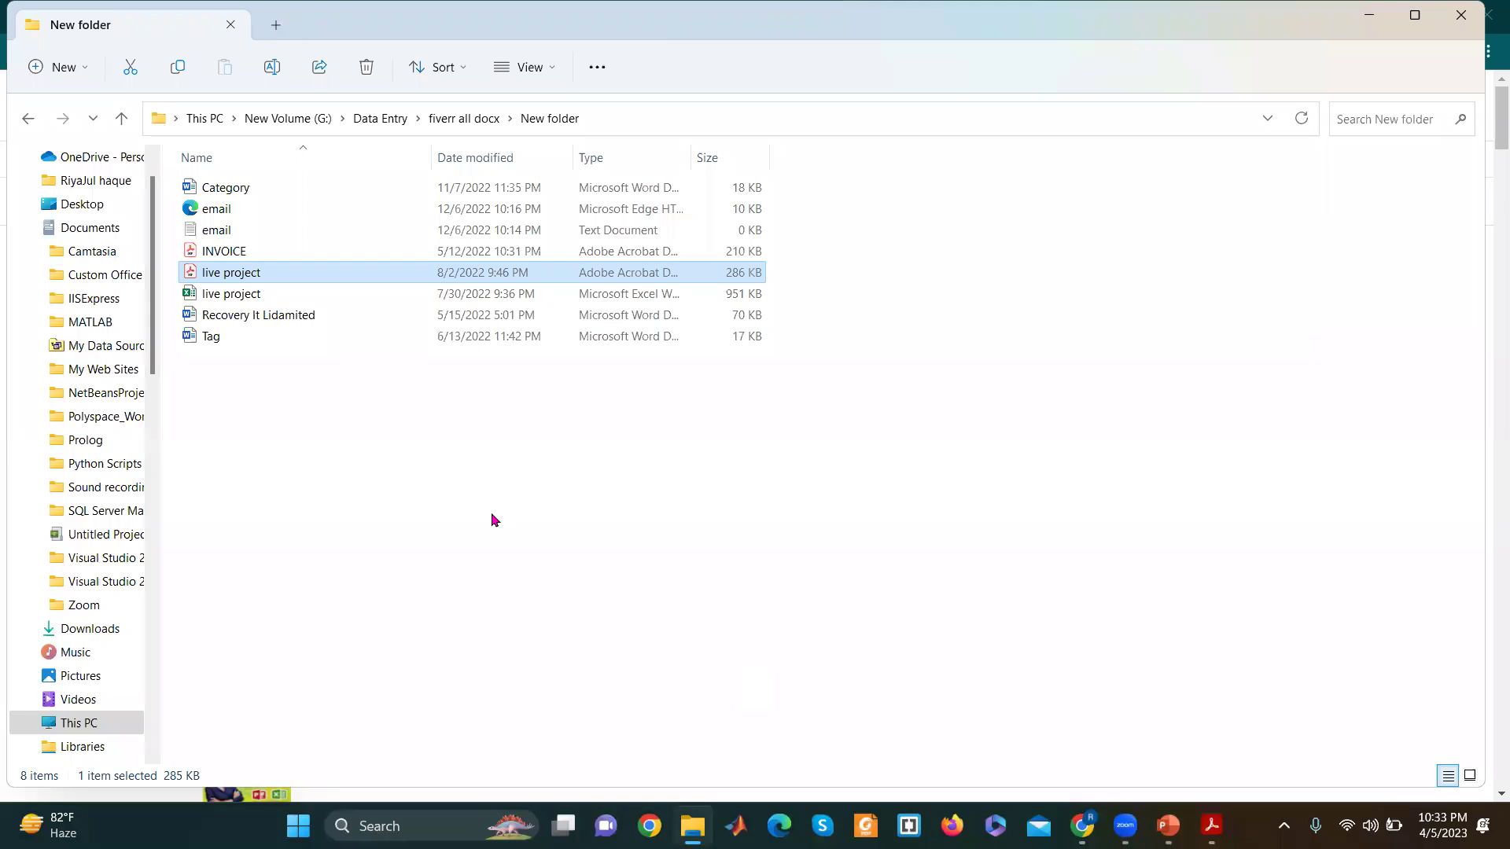
Step: Open the Tag document, then close both GIG (1) and Tag (Alt+F4)
double_click(222, 338)
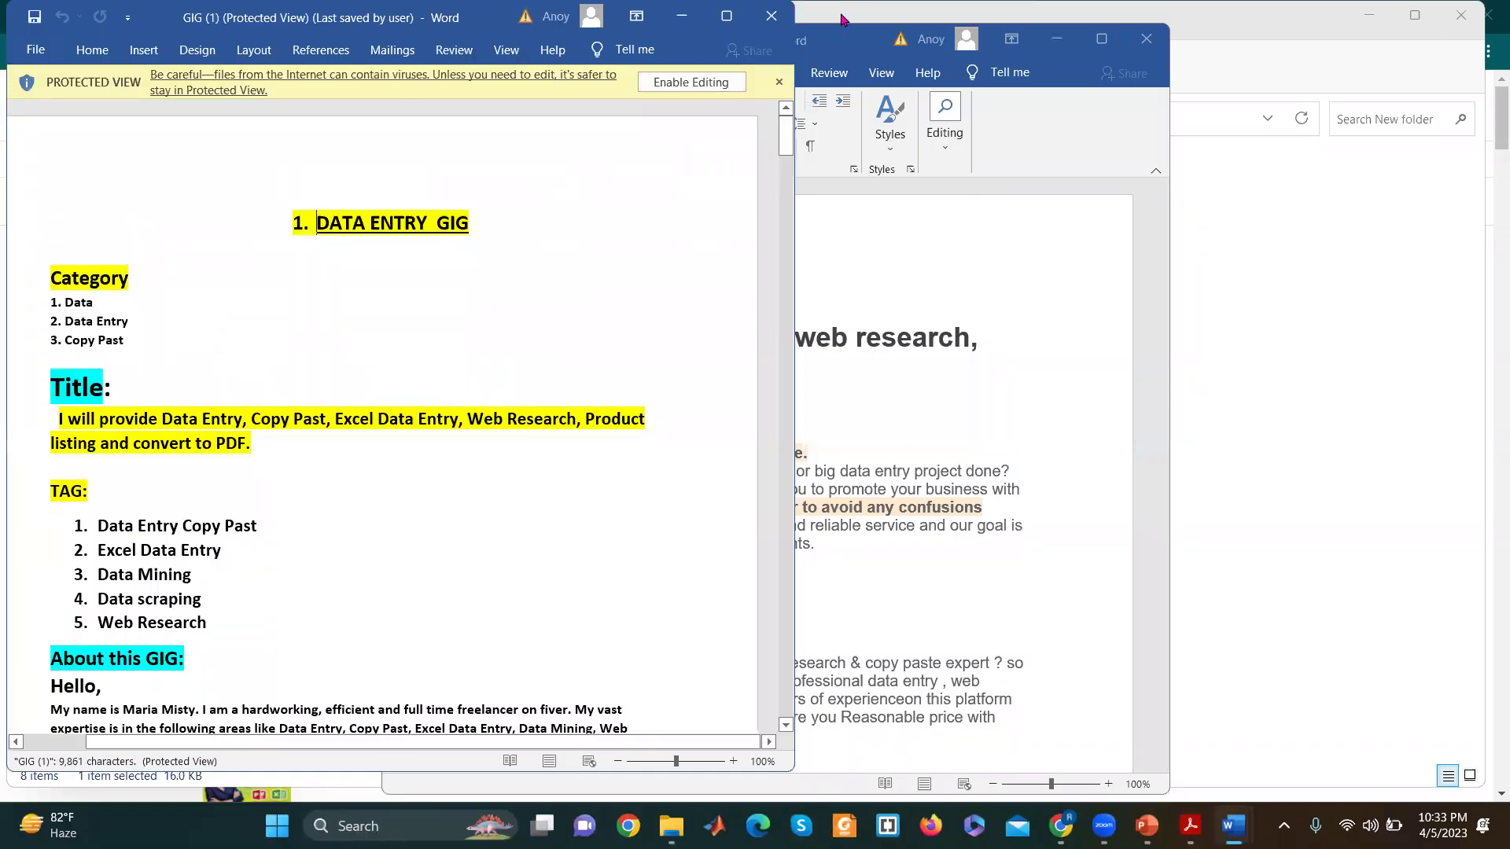
left_click(730, 17)
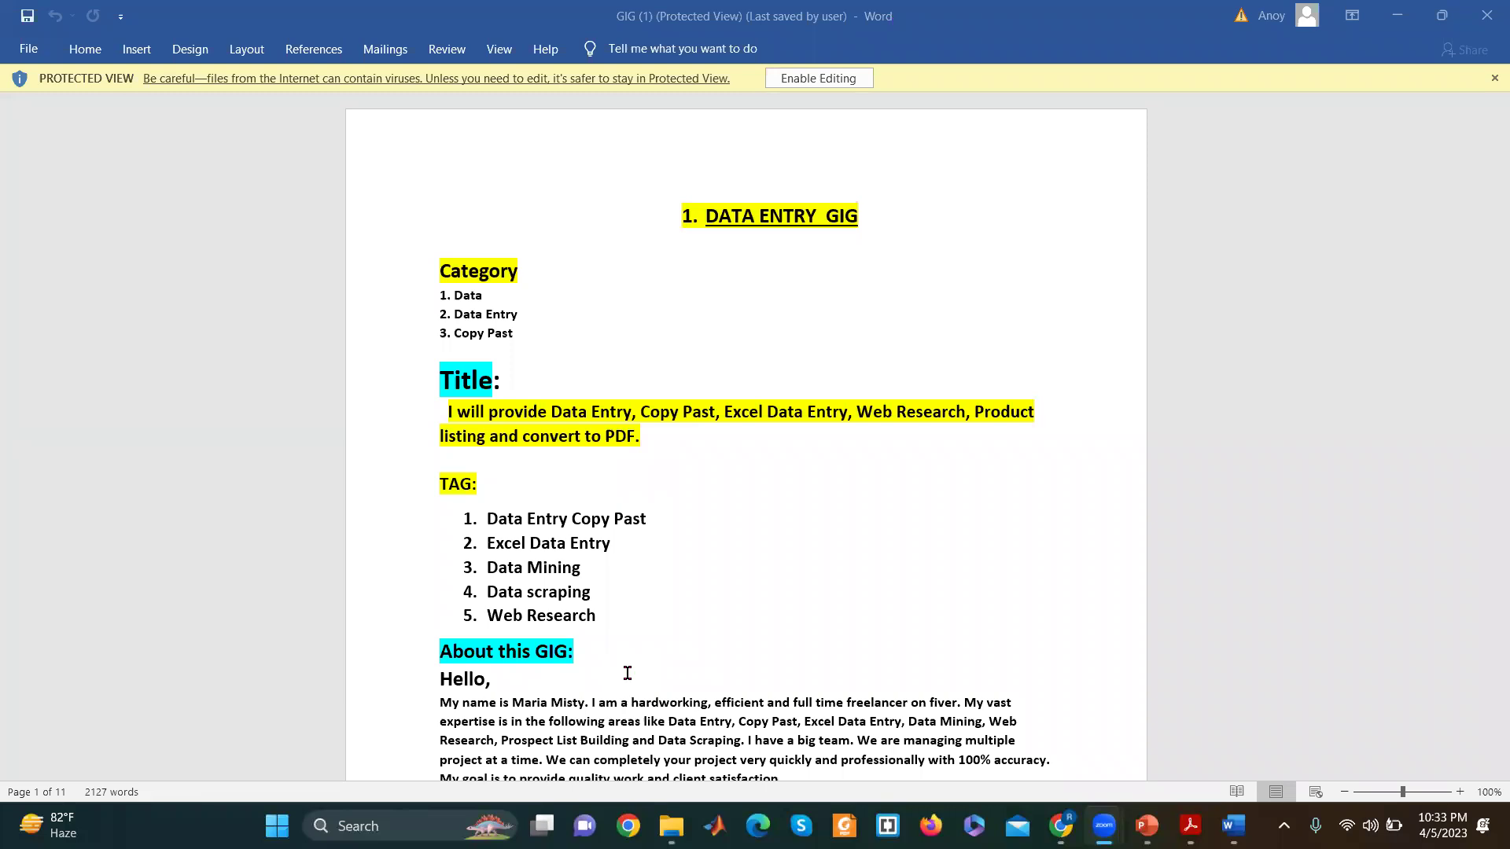
left_click(1488, 11)
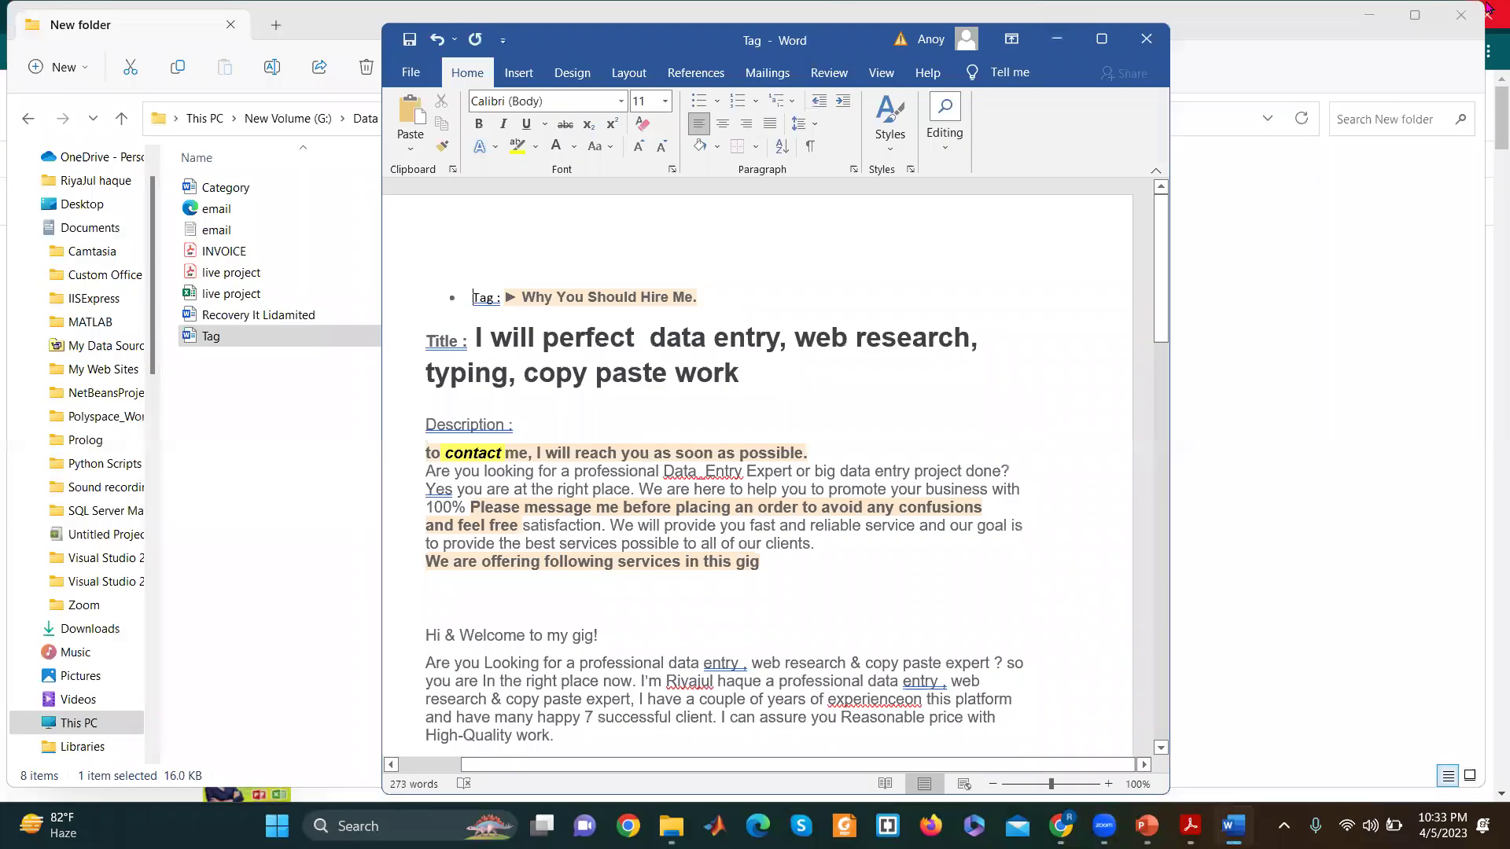
key("alt+F4")
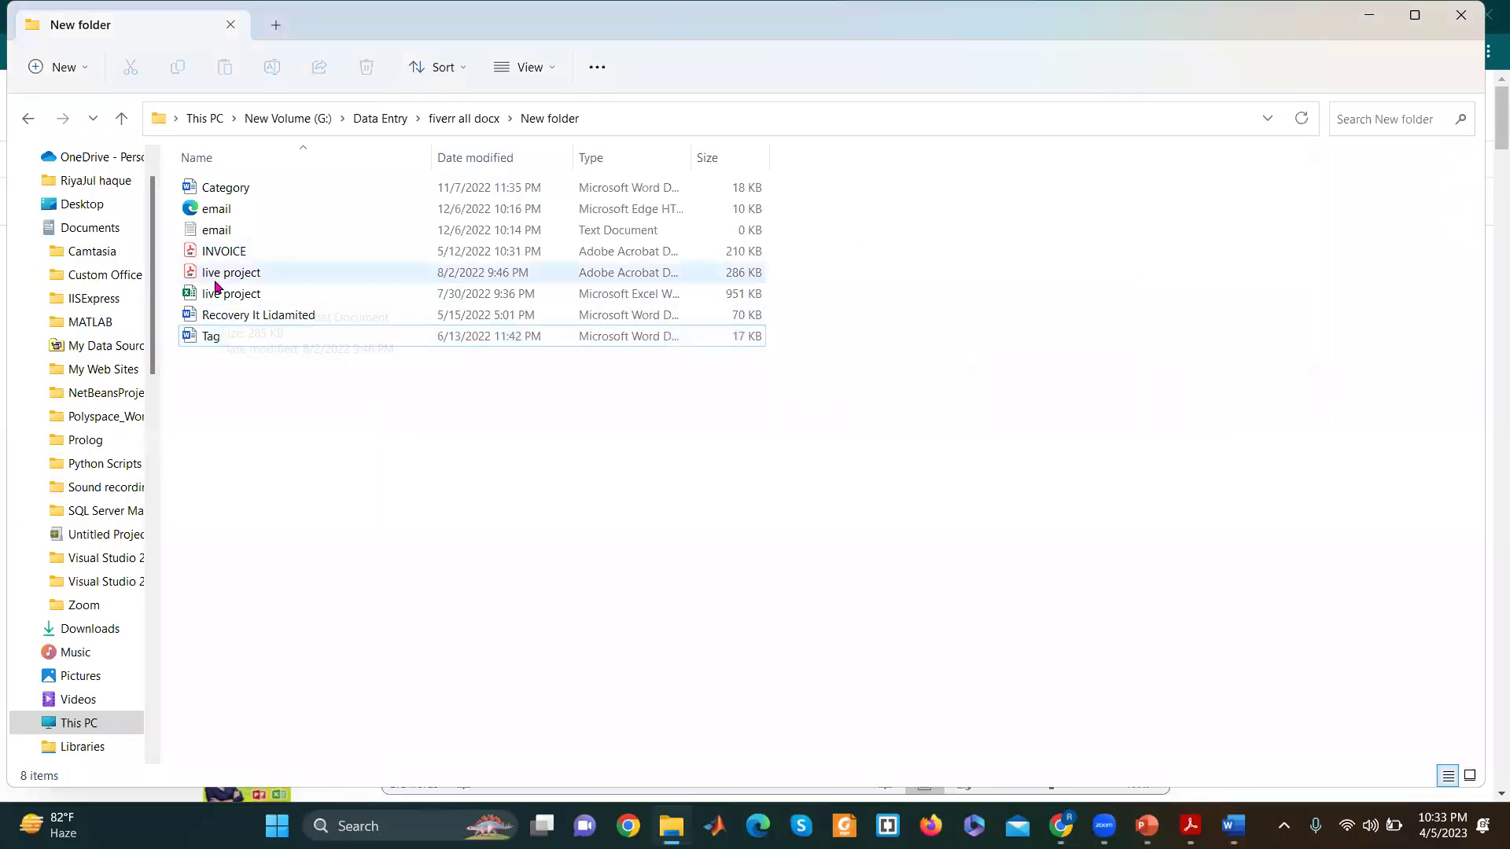
Step: Open the live project workbook of Tampa home-inspector listings in Excel, review it, then minimize it
double_click(216, 295)
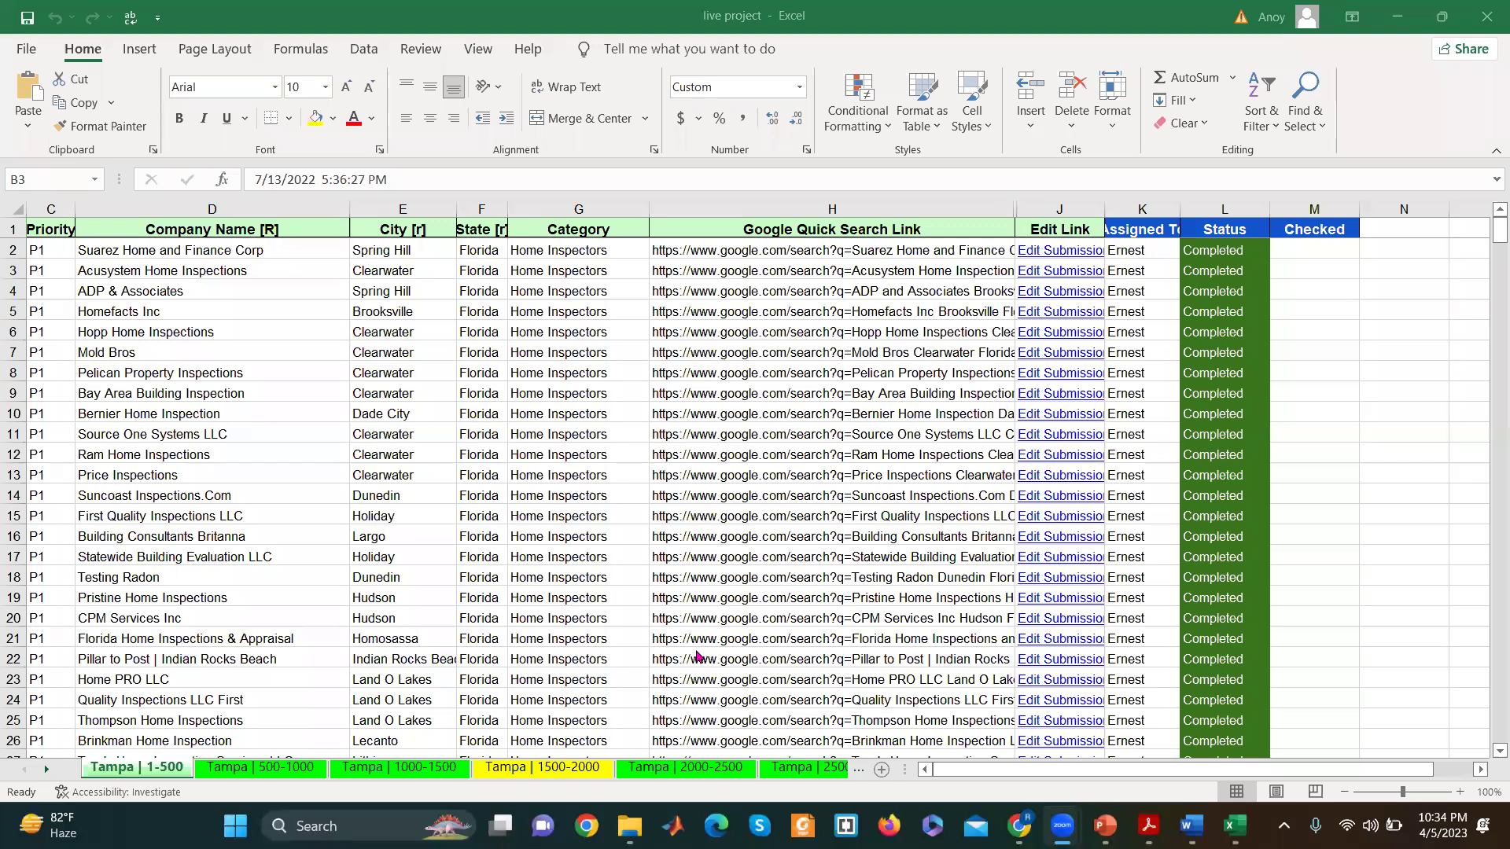
left_click(1400, 8)
left_click(1400, 8)
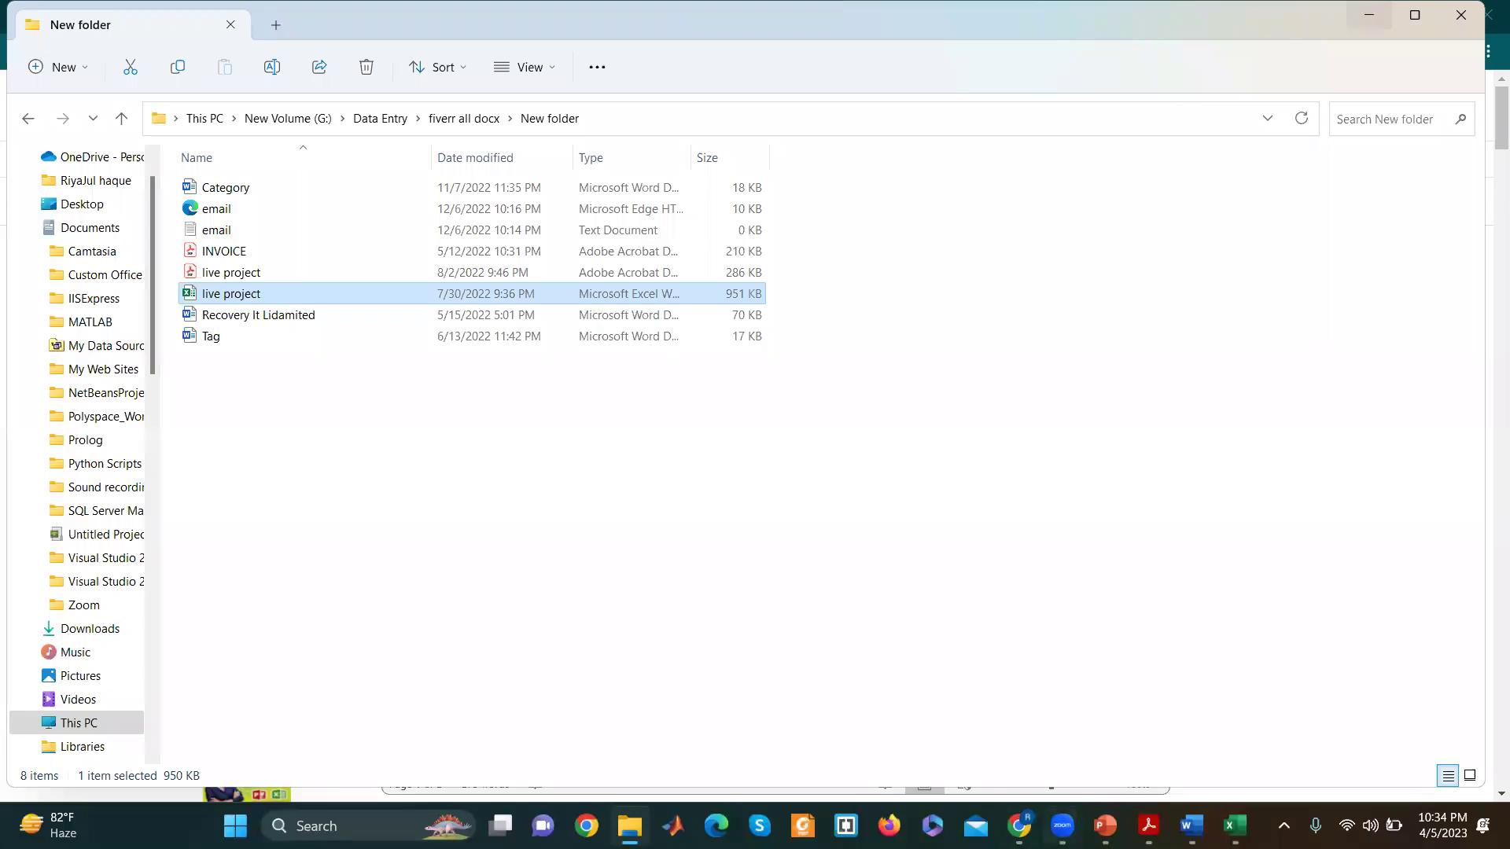
Step: Return to the Fiverr 'I will convert pdf to word' gig and briefly highlight its title
mouse_move(1019, 825)
left_click(1019, 723)
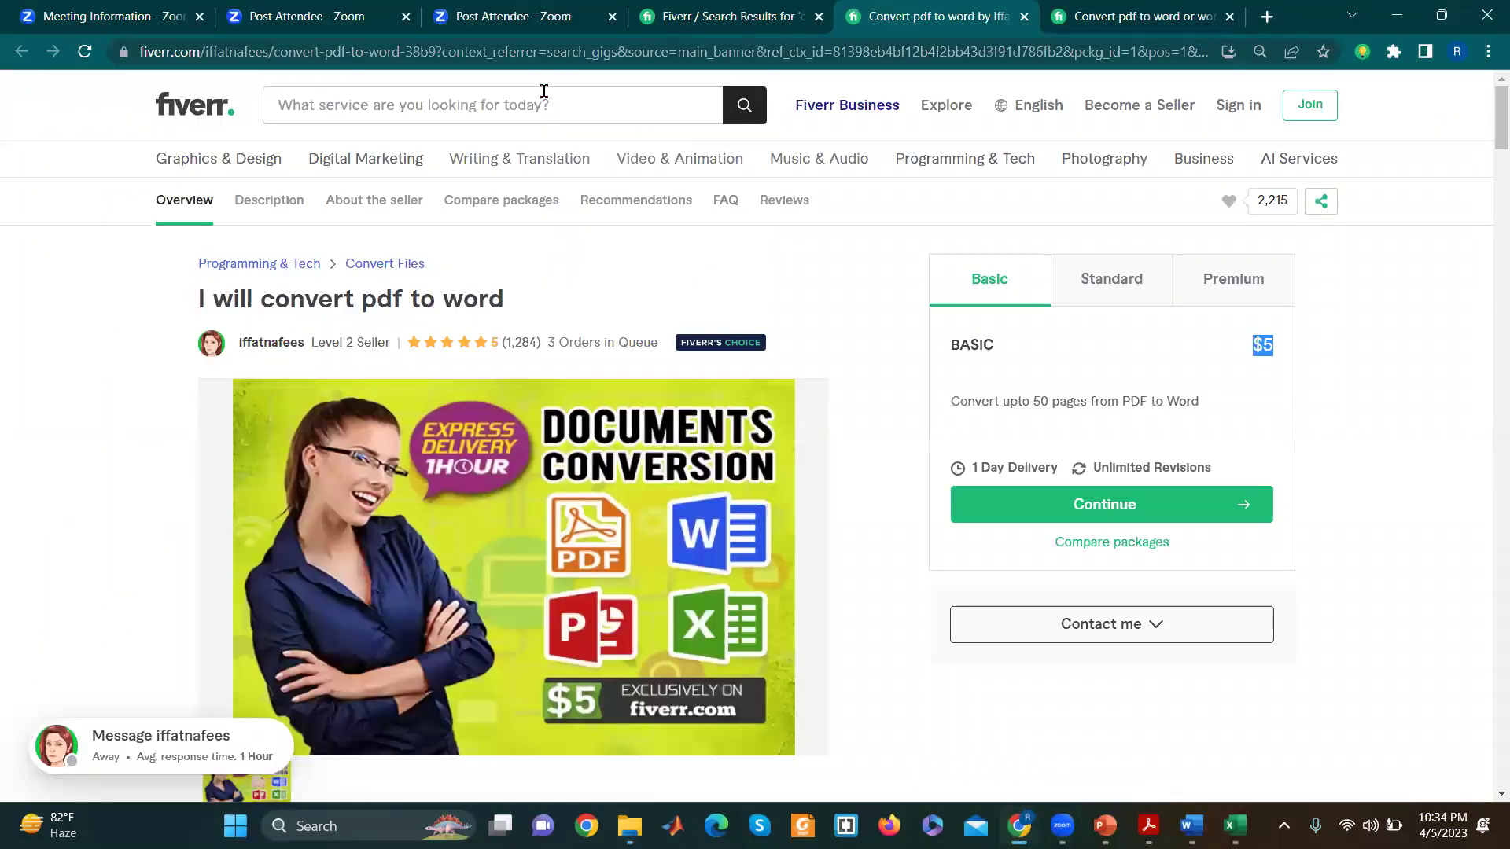
left_click_drag(258, 300, 541, 308)
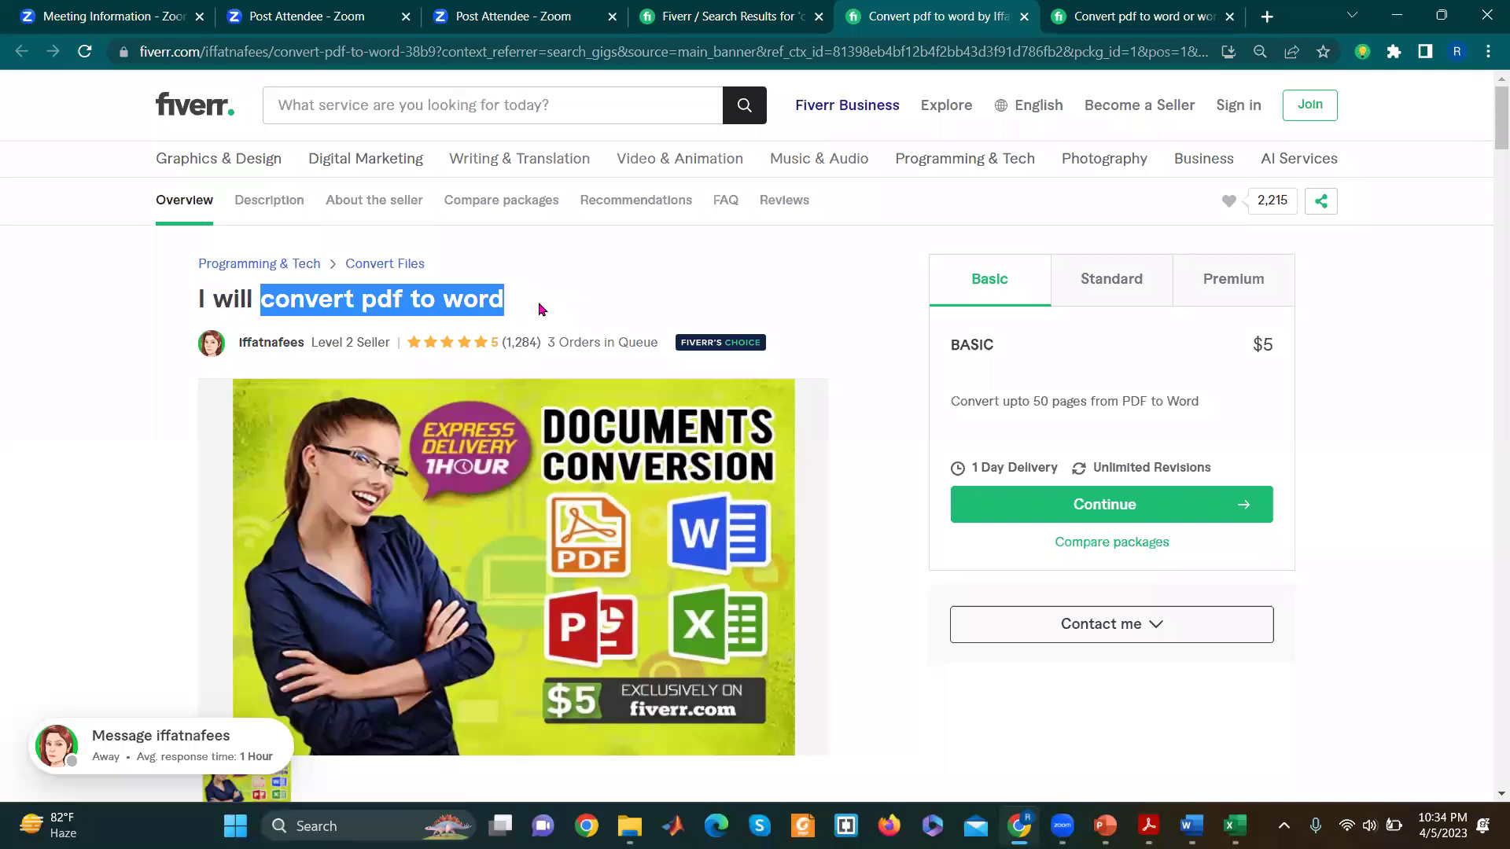
left_click(569, 299)
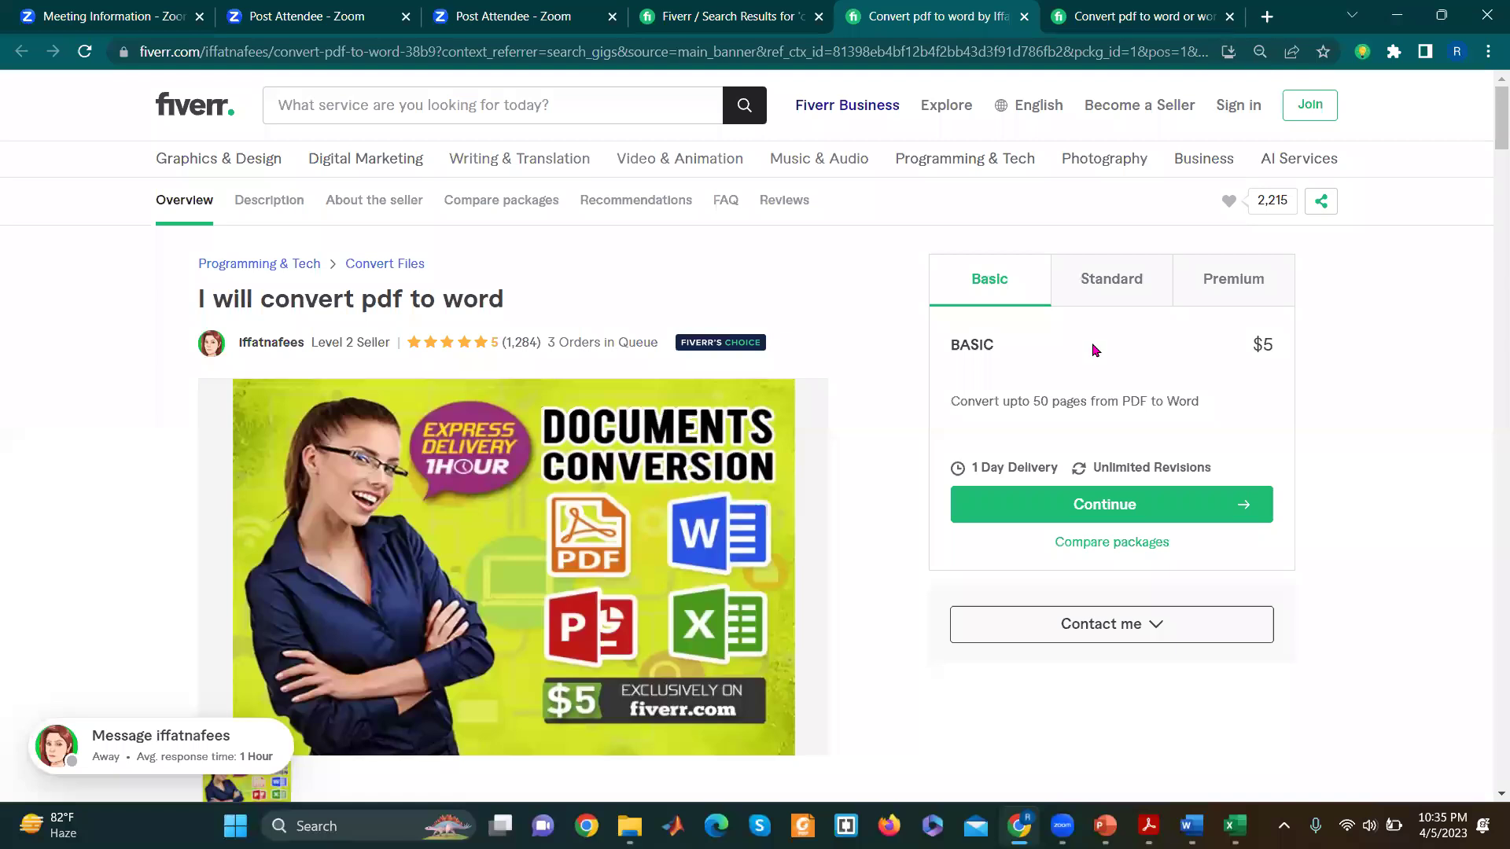
Step: Load ilovepdf.com in a new browser tab, then return to the Fiverr gig tab
left_click(1266, 16)
type("i")
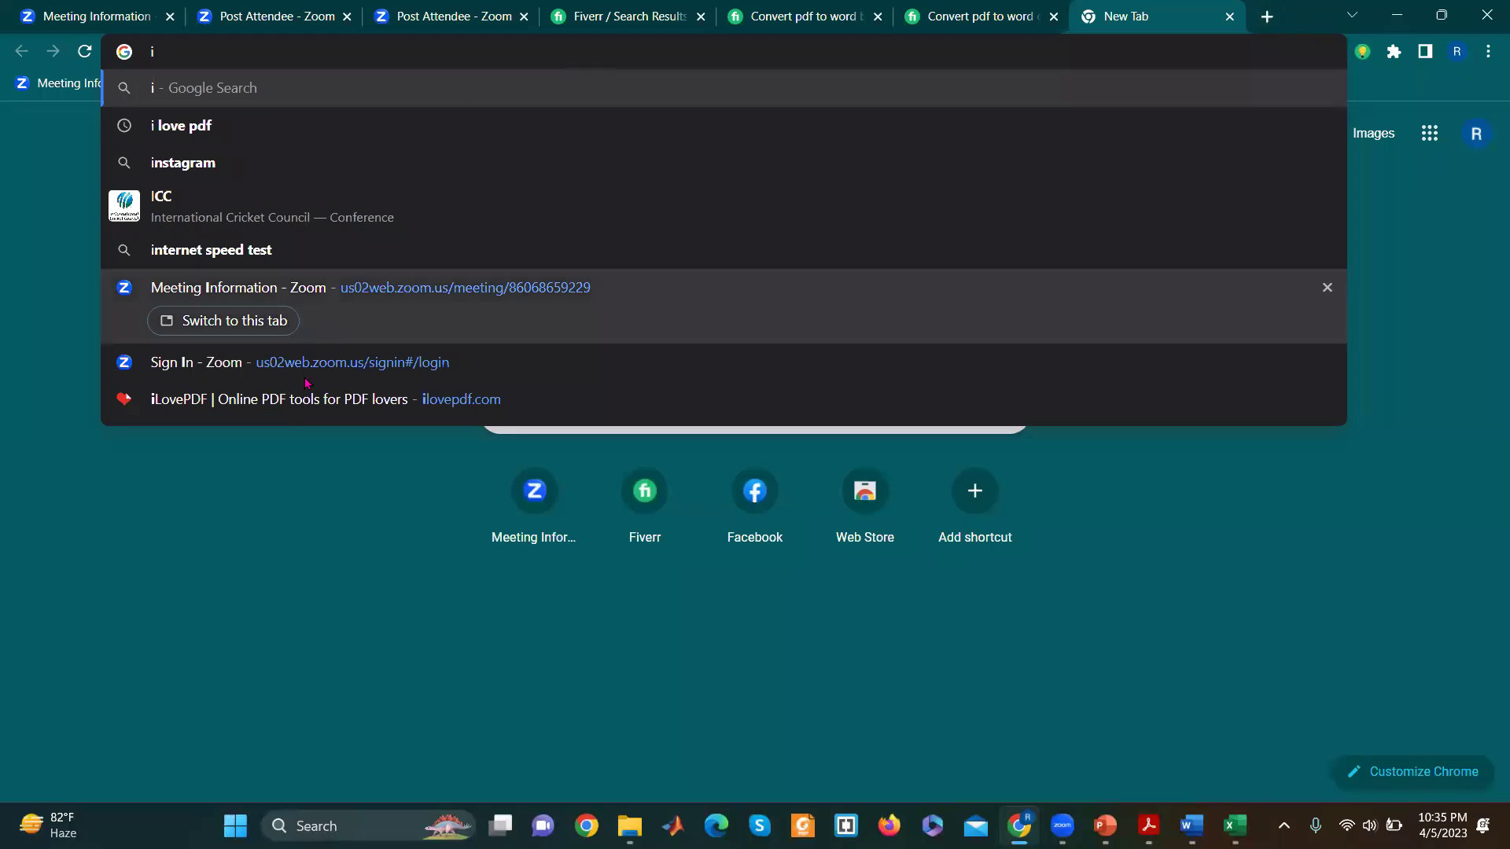
left_click(296, 404)
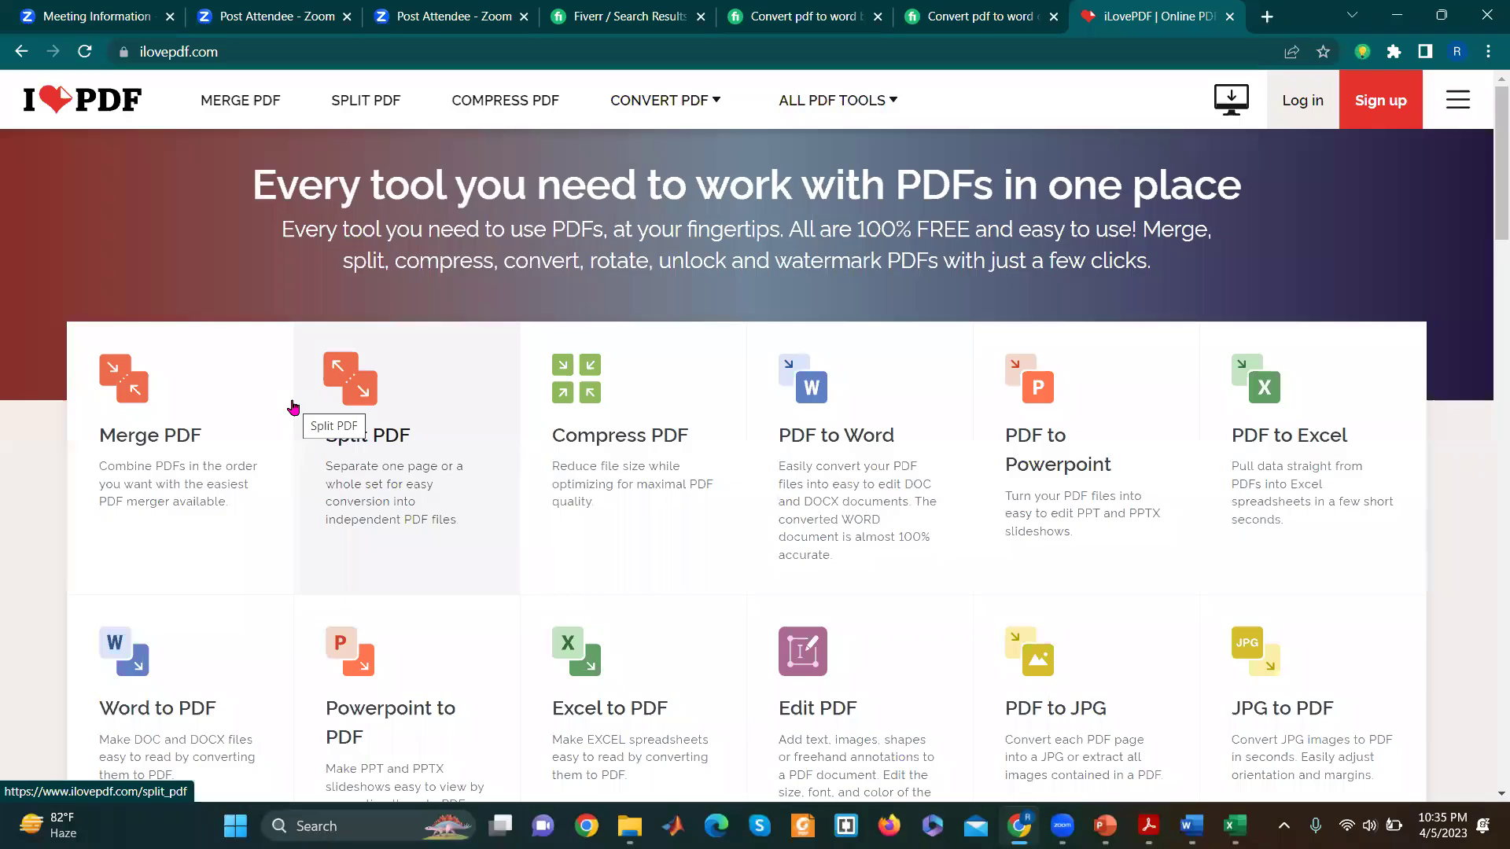
left_click(382, 52)
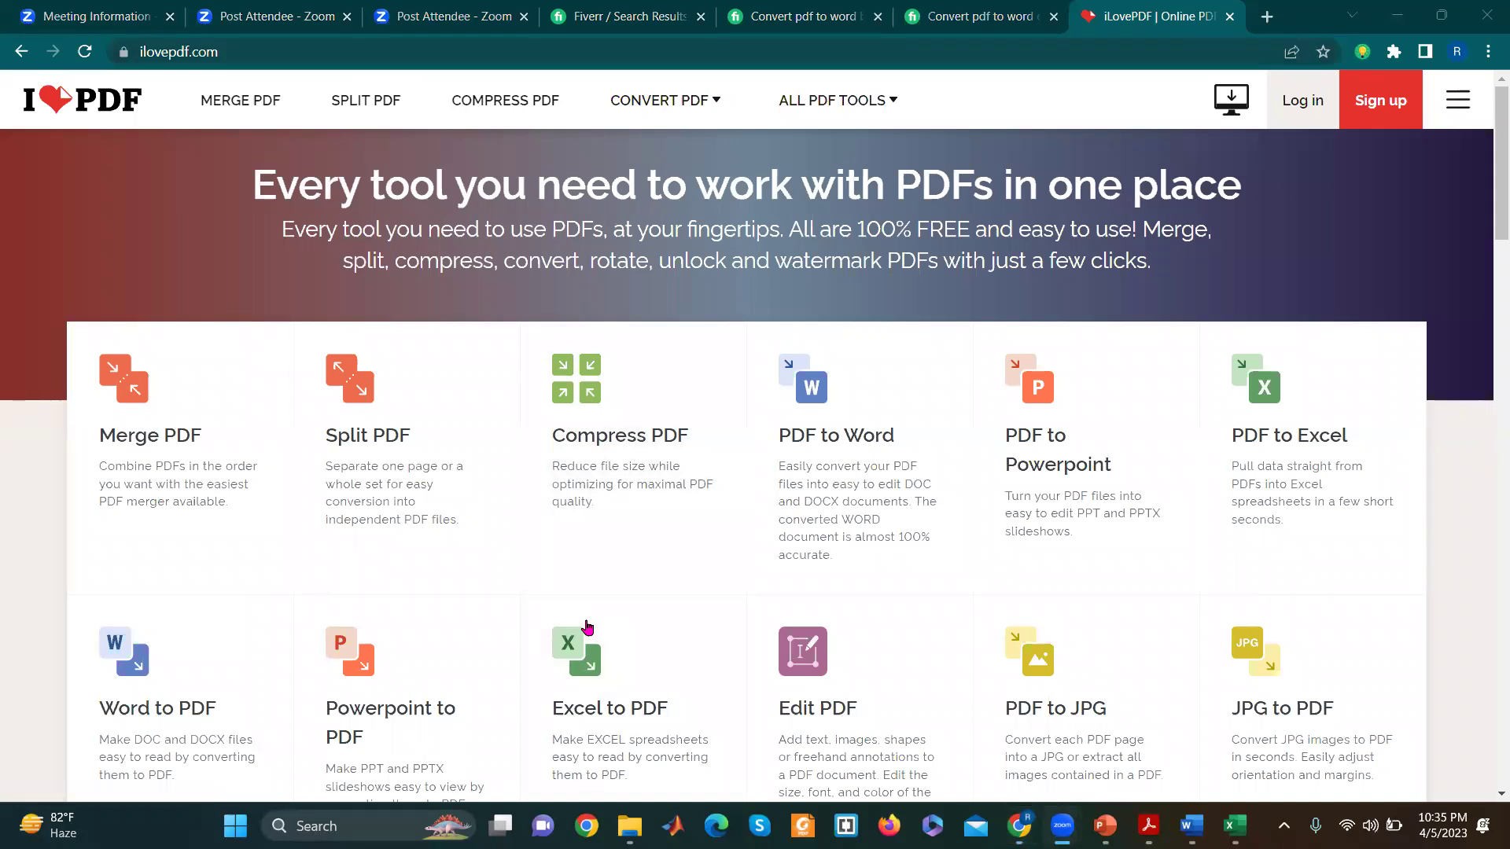
key("XF86AudioRaiseVolume")
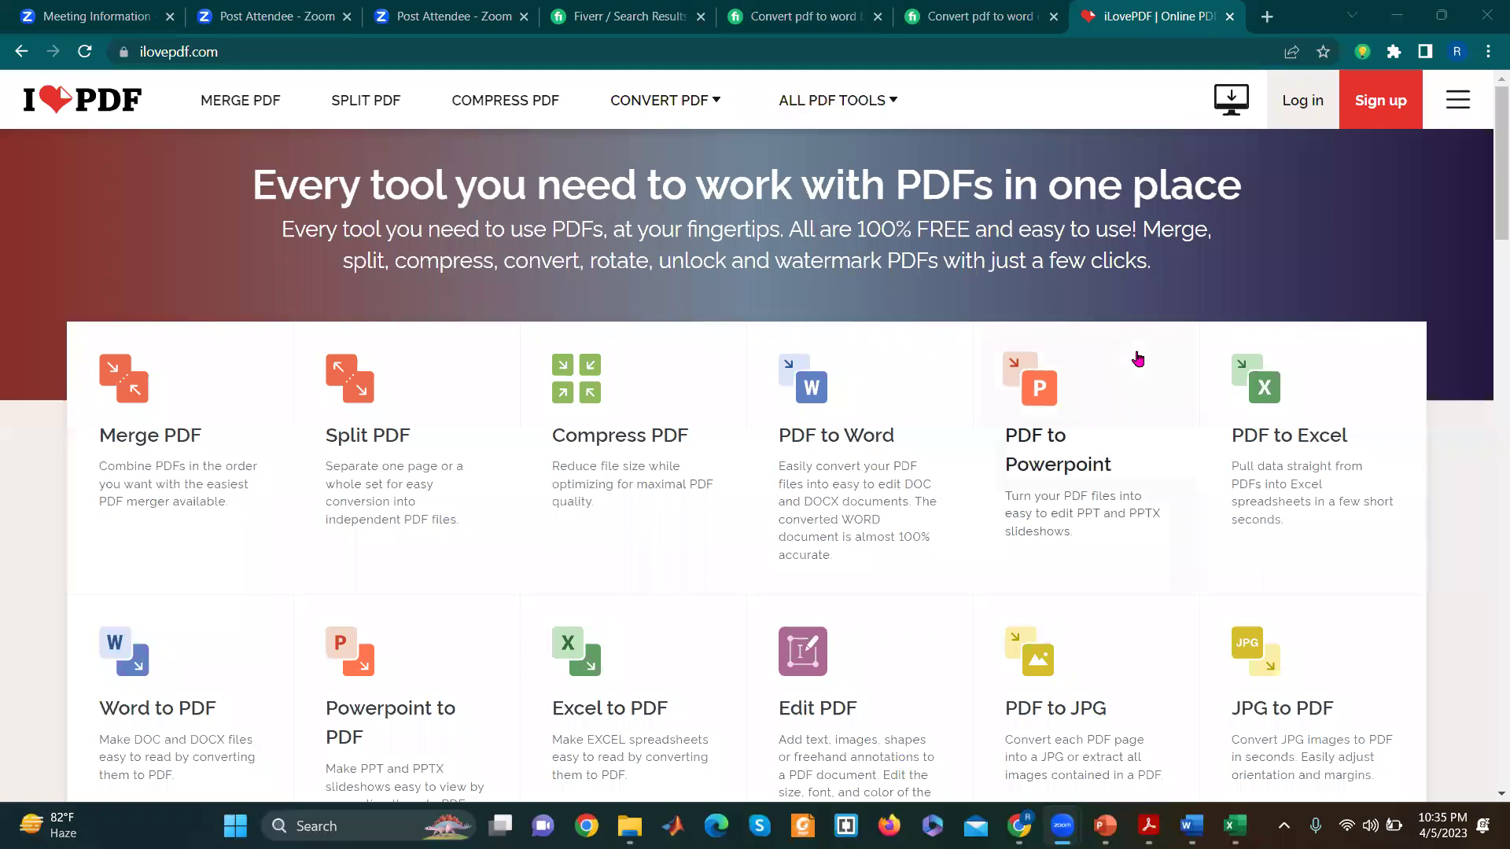
left_click(802, 16)
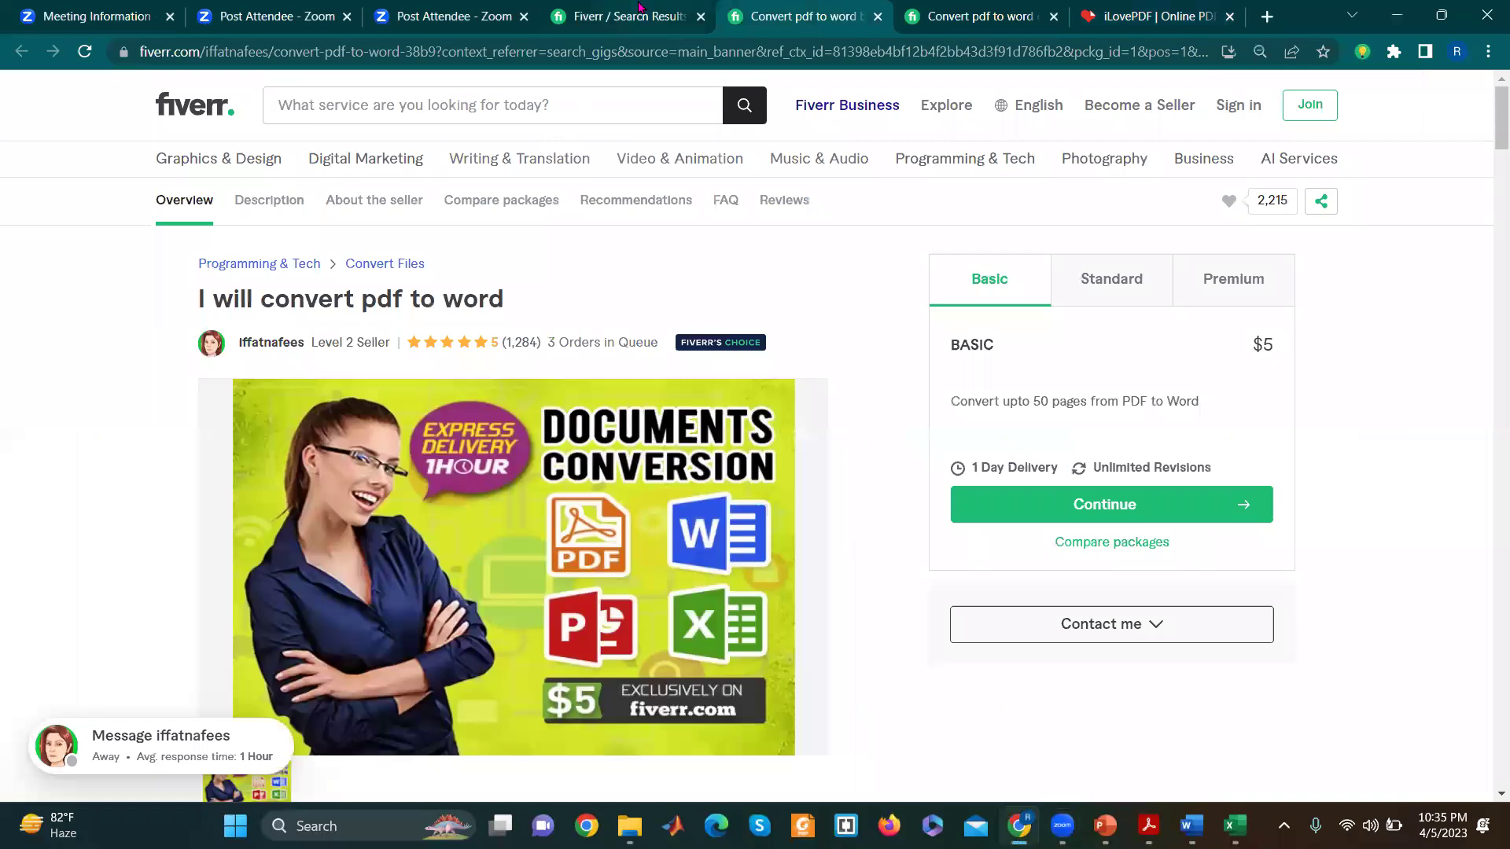
Step: Glance at live project.pdf in Acrobat, then minimize the Tag Word document, the Excel workbook and Acrobat
left_click(1163, 10)
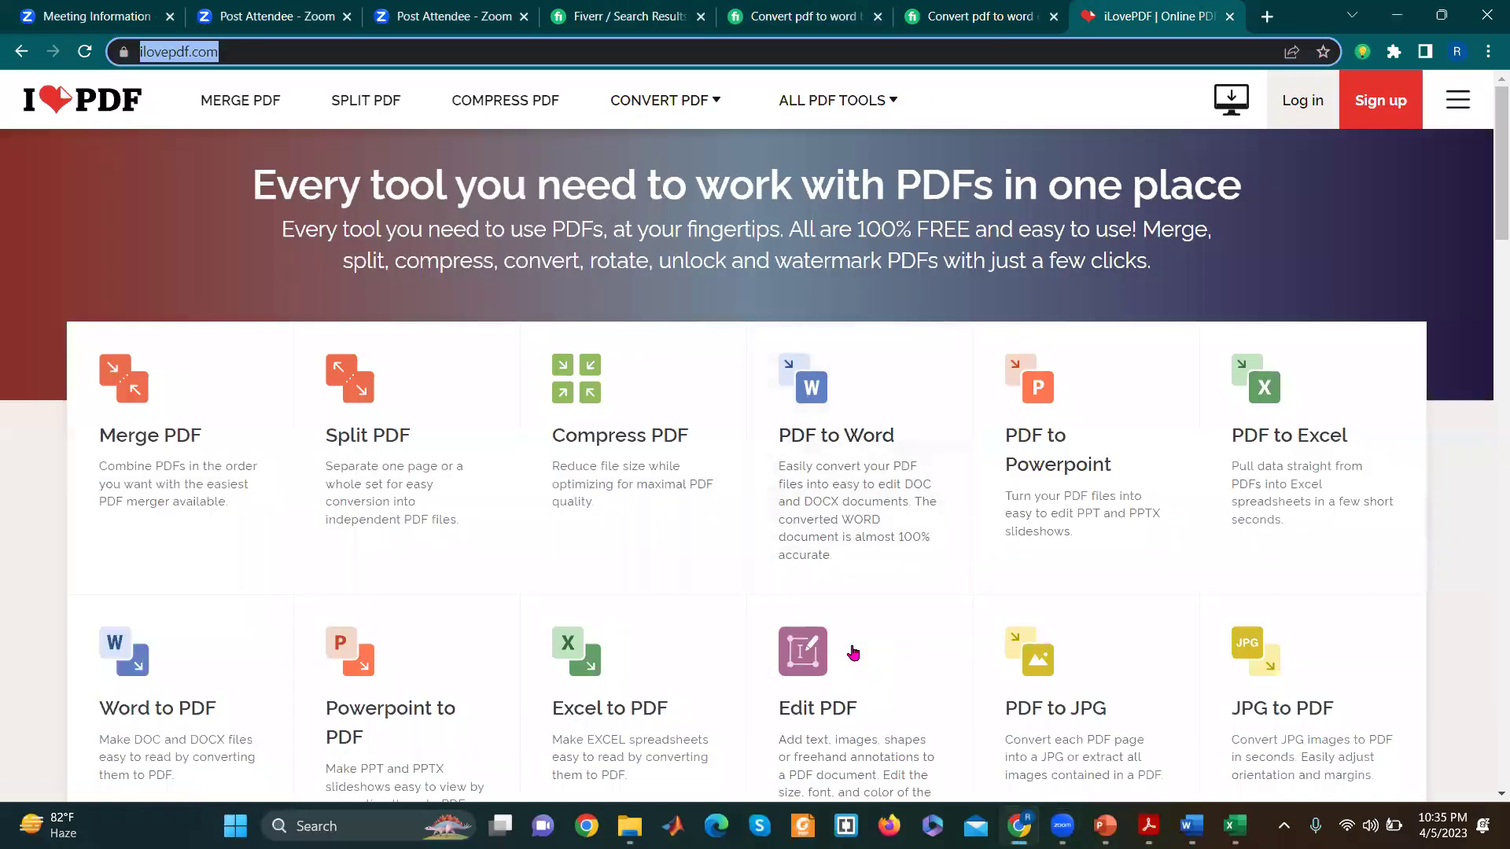
key("alt+Tab")
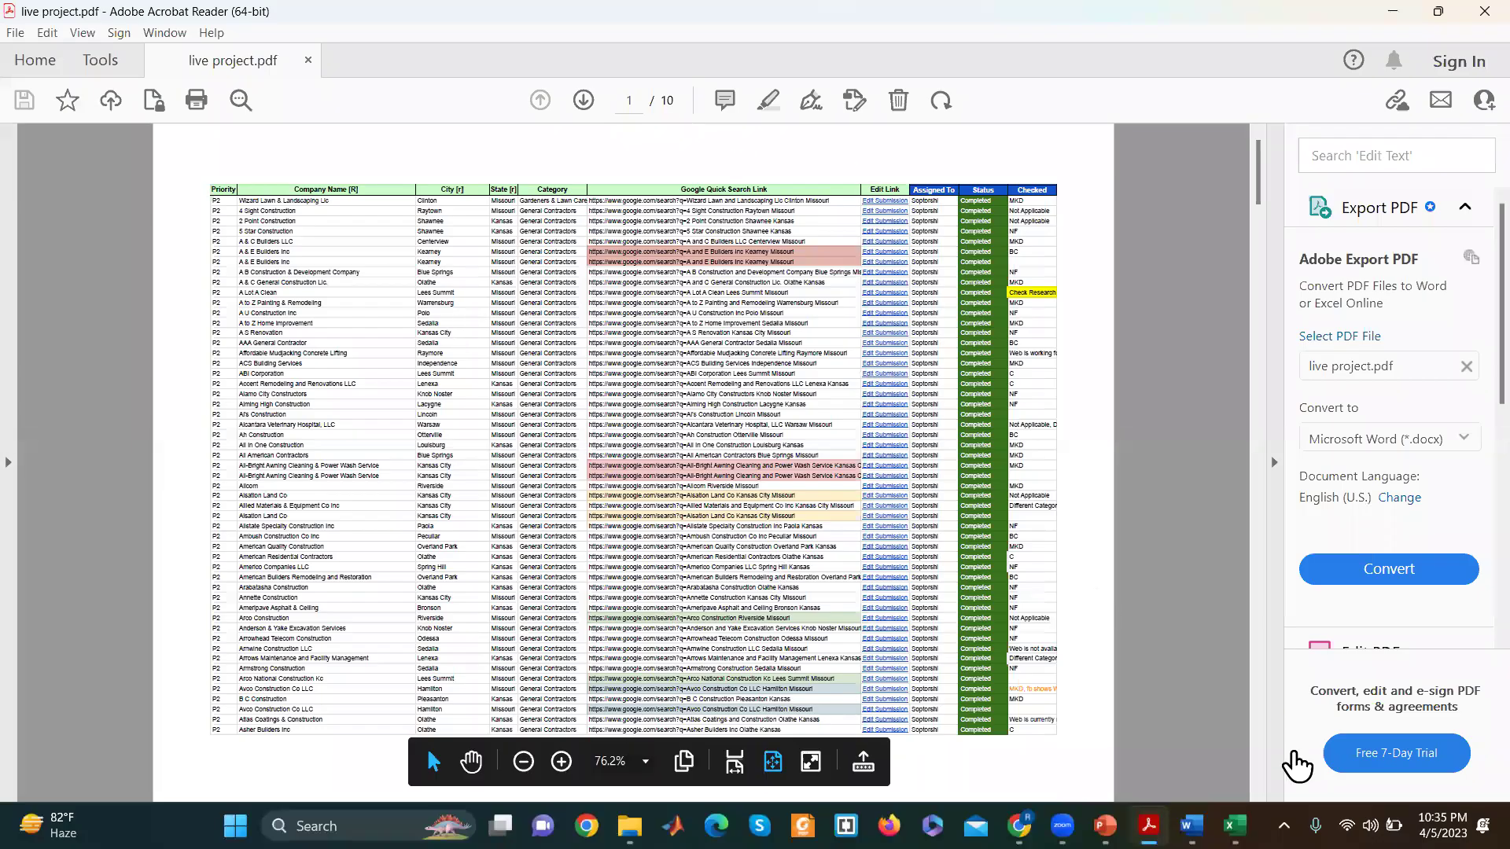
left_click(1191, 825)
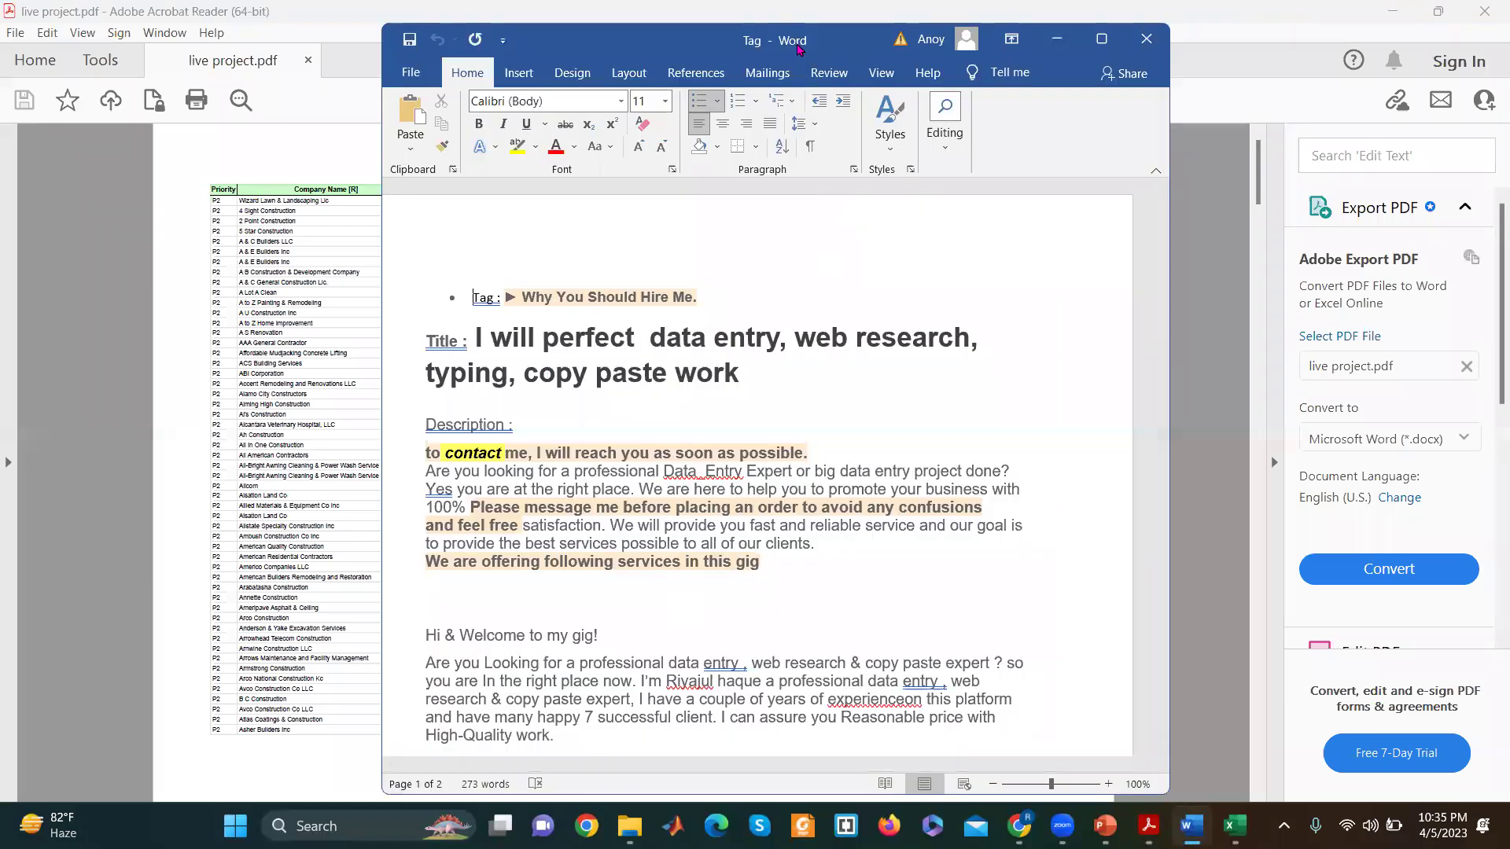
left_click(1056, 46)
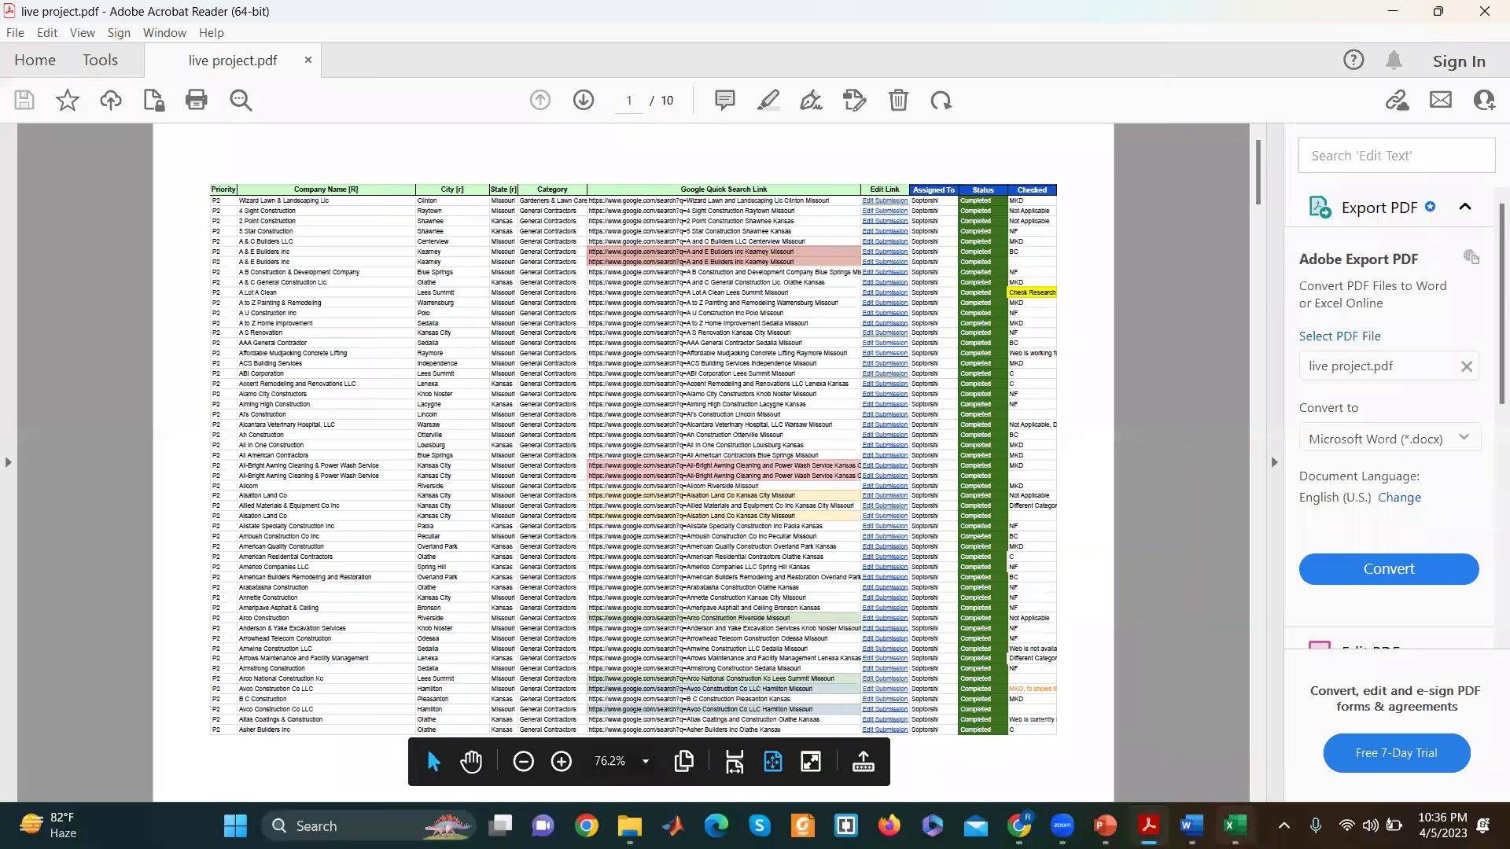
left_click(1235, 826)
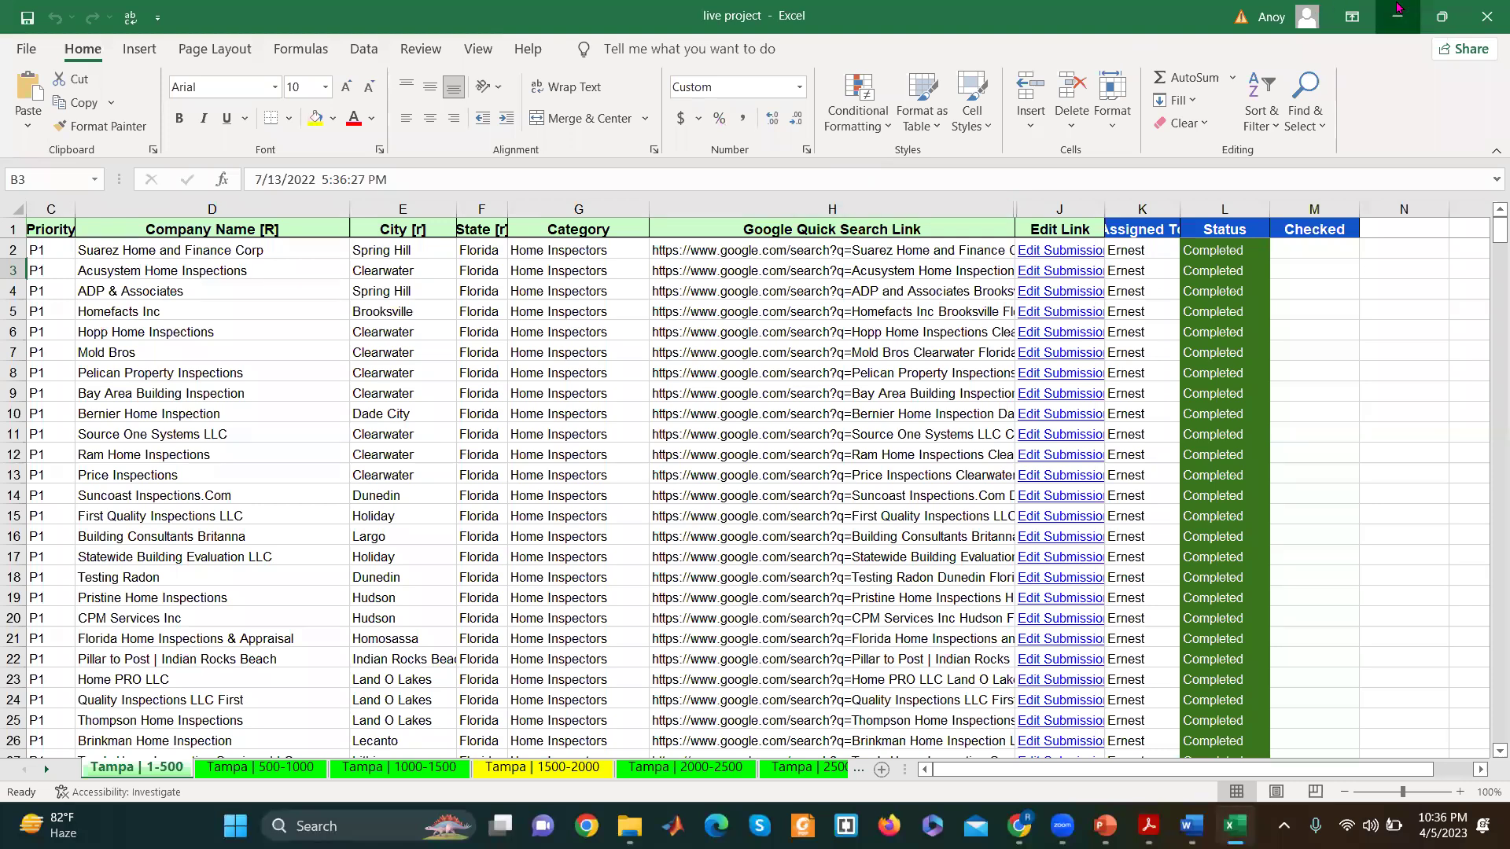
left_click(1397, 10)
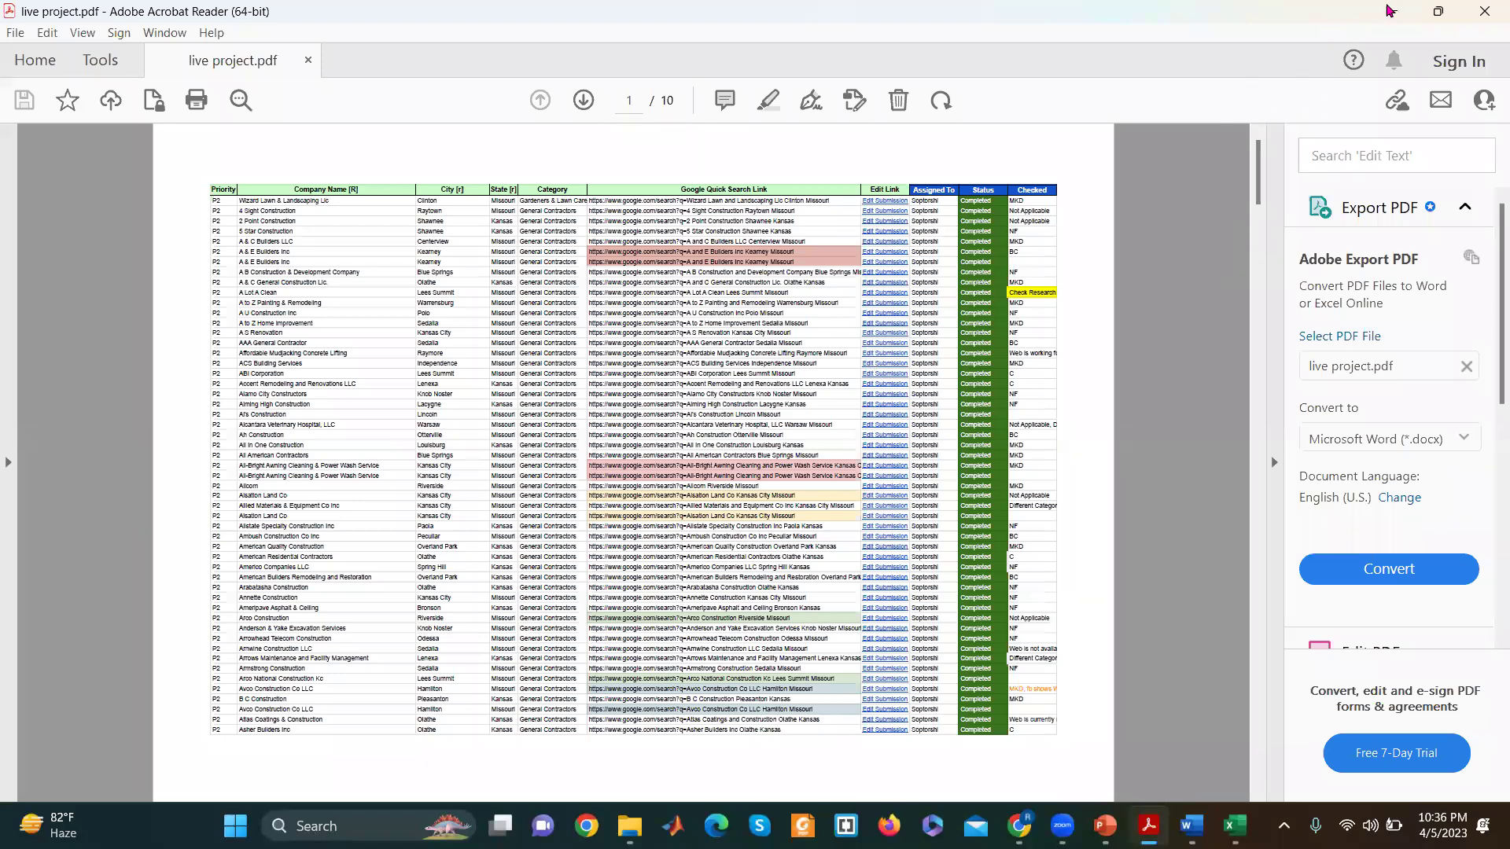
left_click(1388, 8)
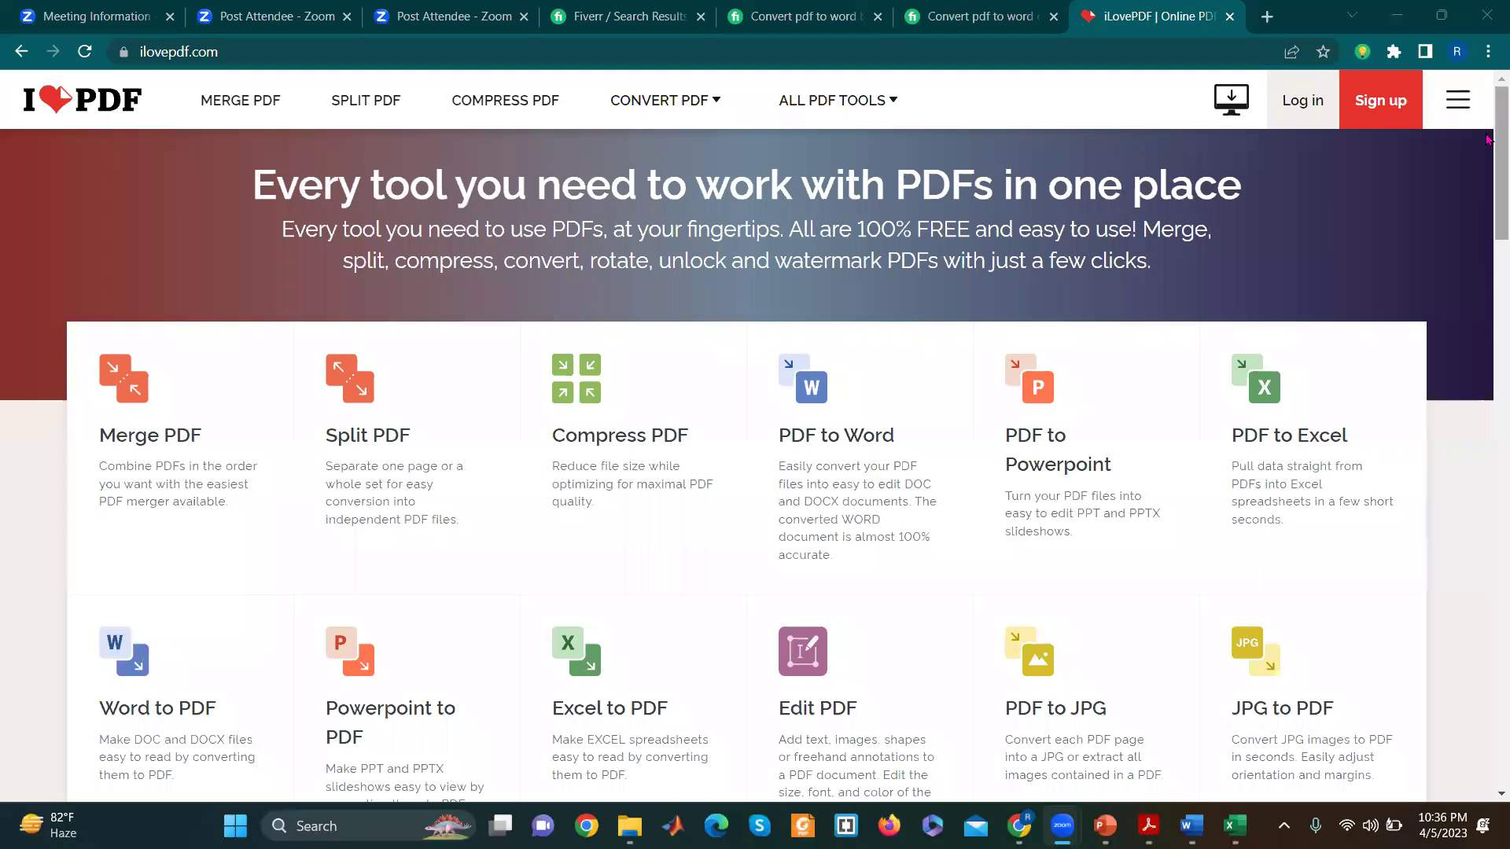
Step: Scroll through the iLovePDF tool cards to browse the available PDF converters
scroll(1487, 157, "down", 3)
scroll(1487, 236, "down", 5)
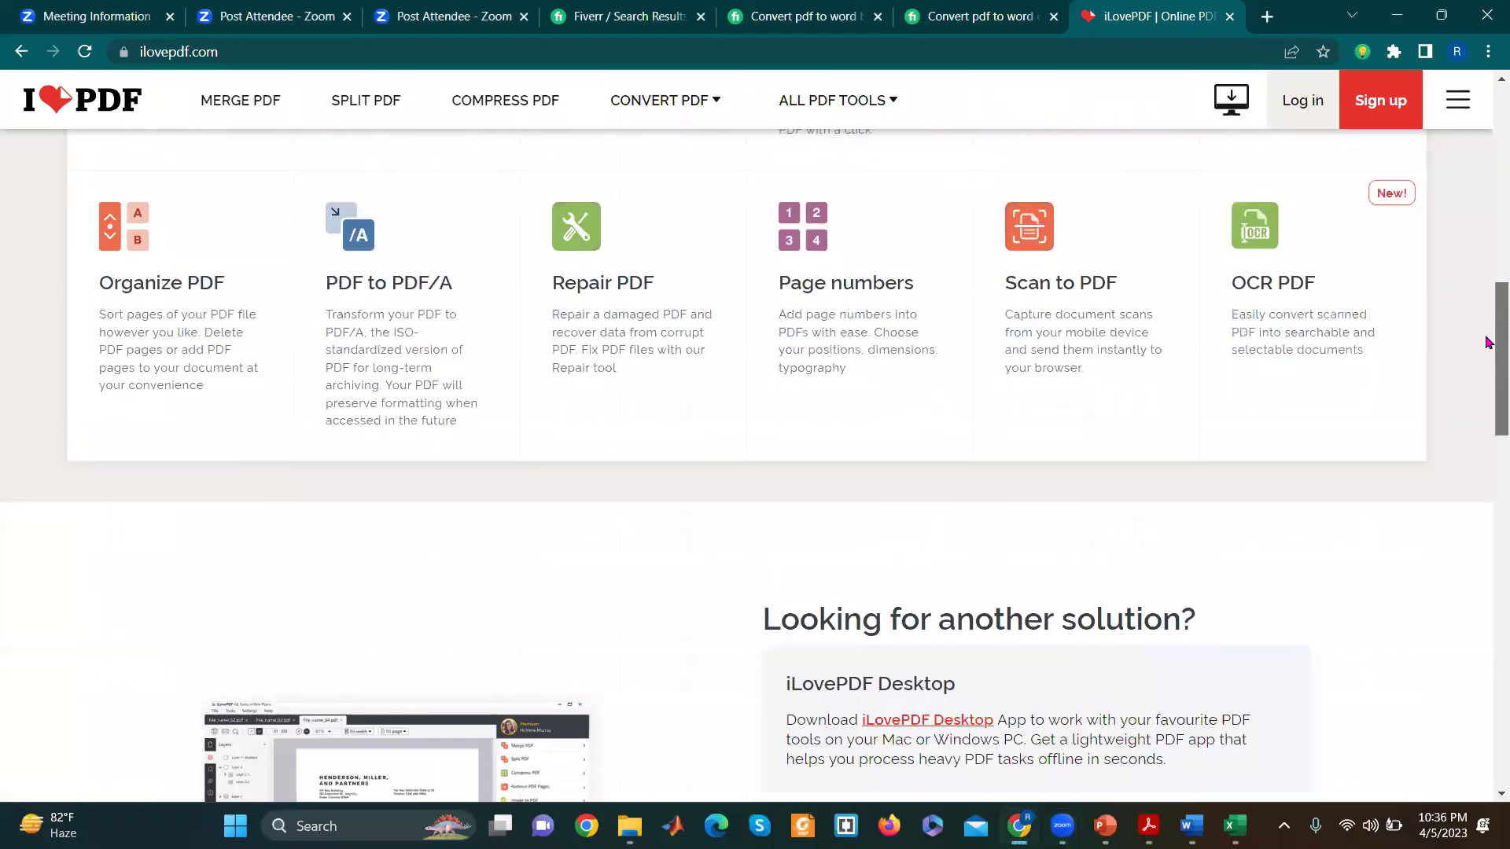
scroll(1487, 267, "up", 4)
scroll(1487, 220, "up", 5)
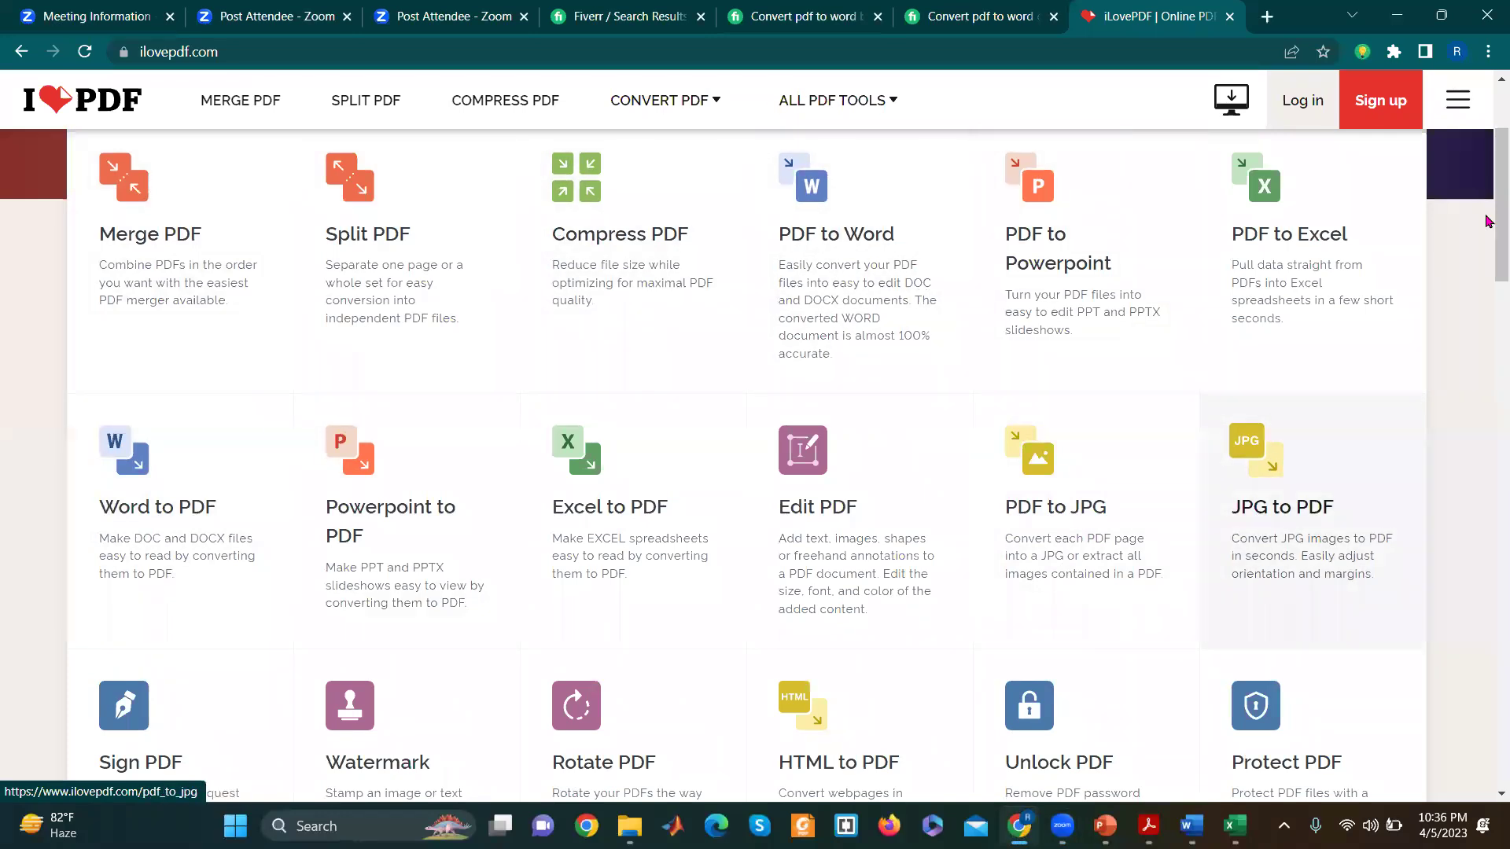
left_click_drag(1488, 256, 1488, 374)
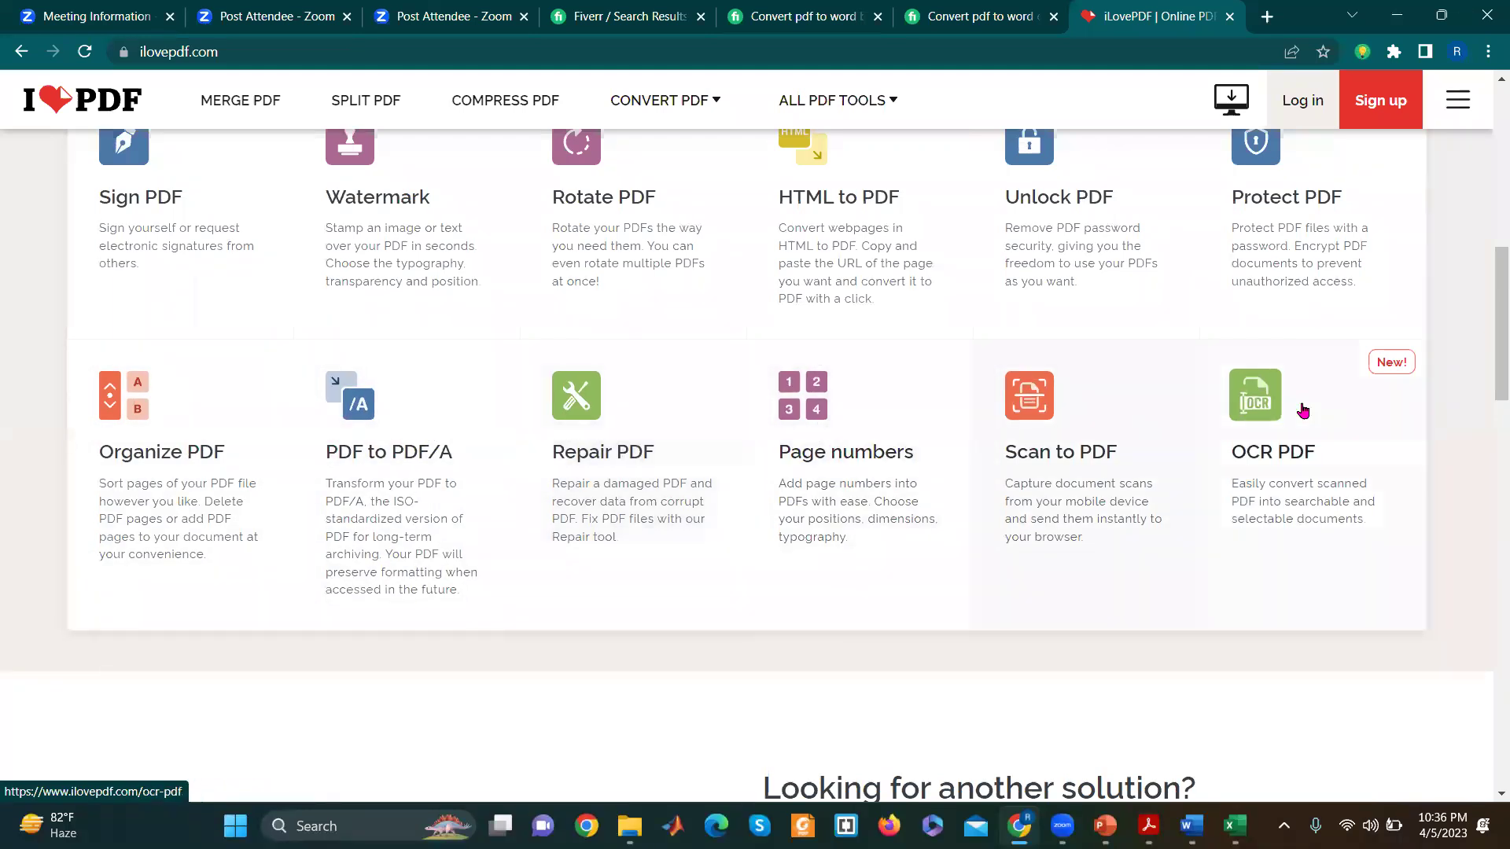
scroll(1488, 338, "up", 10)
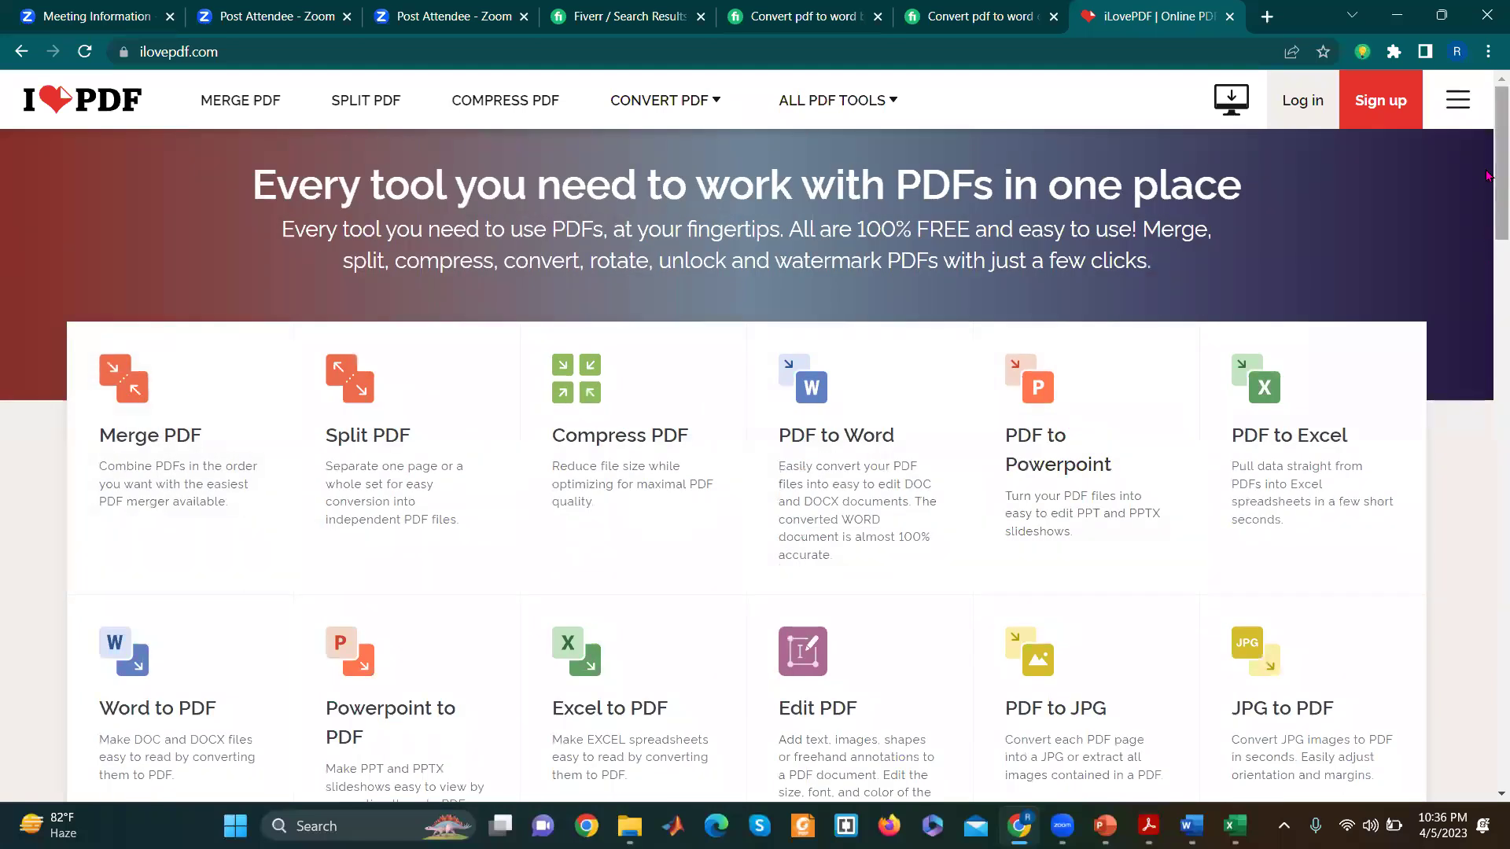
scroll(1488, 189, "down", 2)
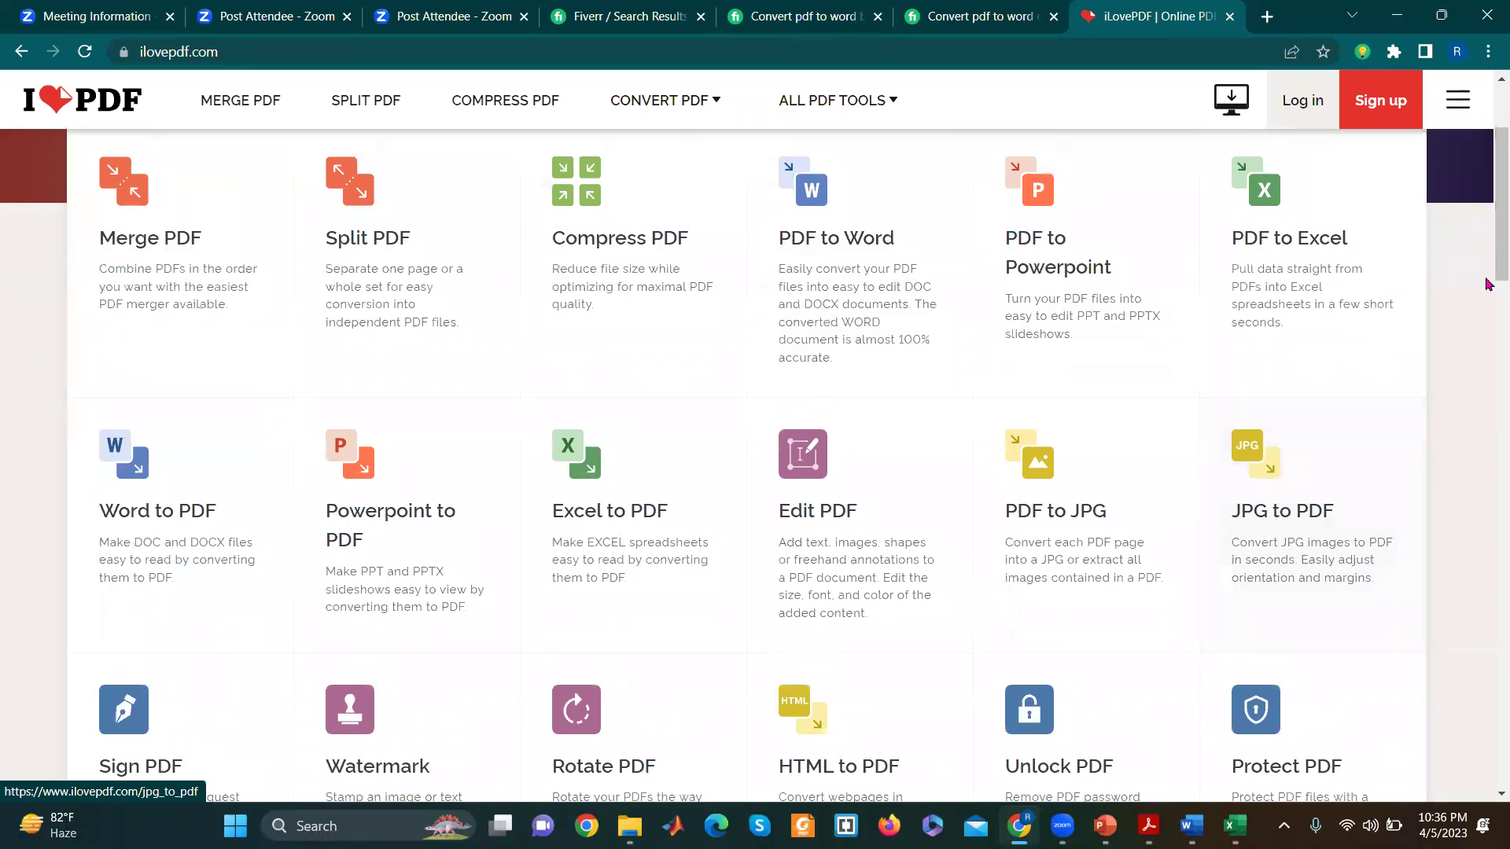
scroll(1488, 277, "down", 2)
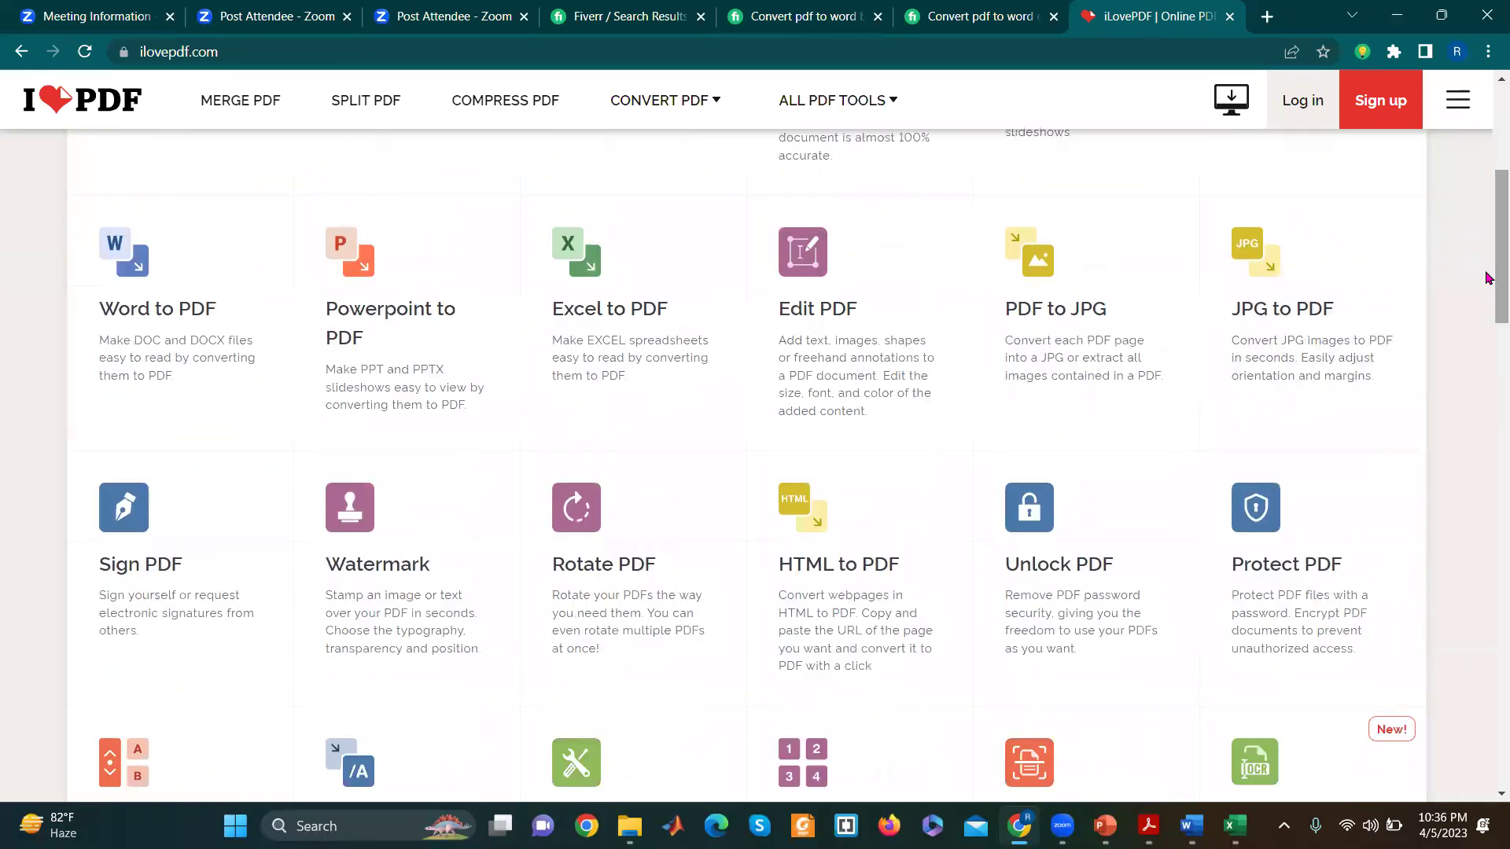
scroll(1489, 260, "up", 1)
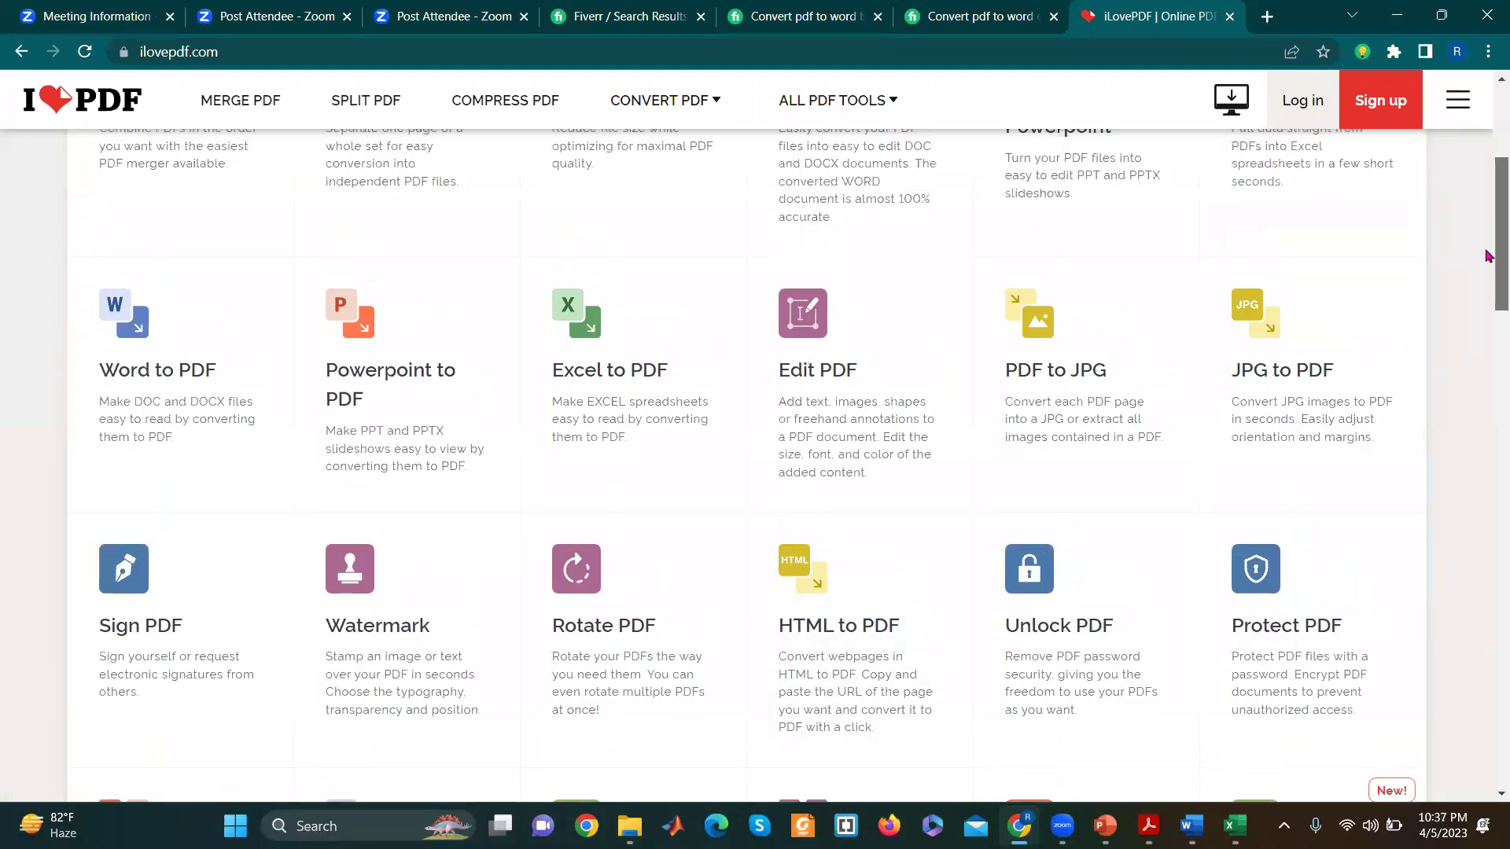
scroll(1487, 255, "up", 3)
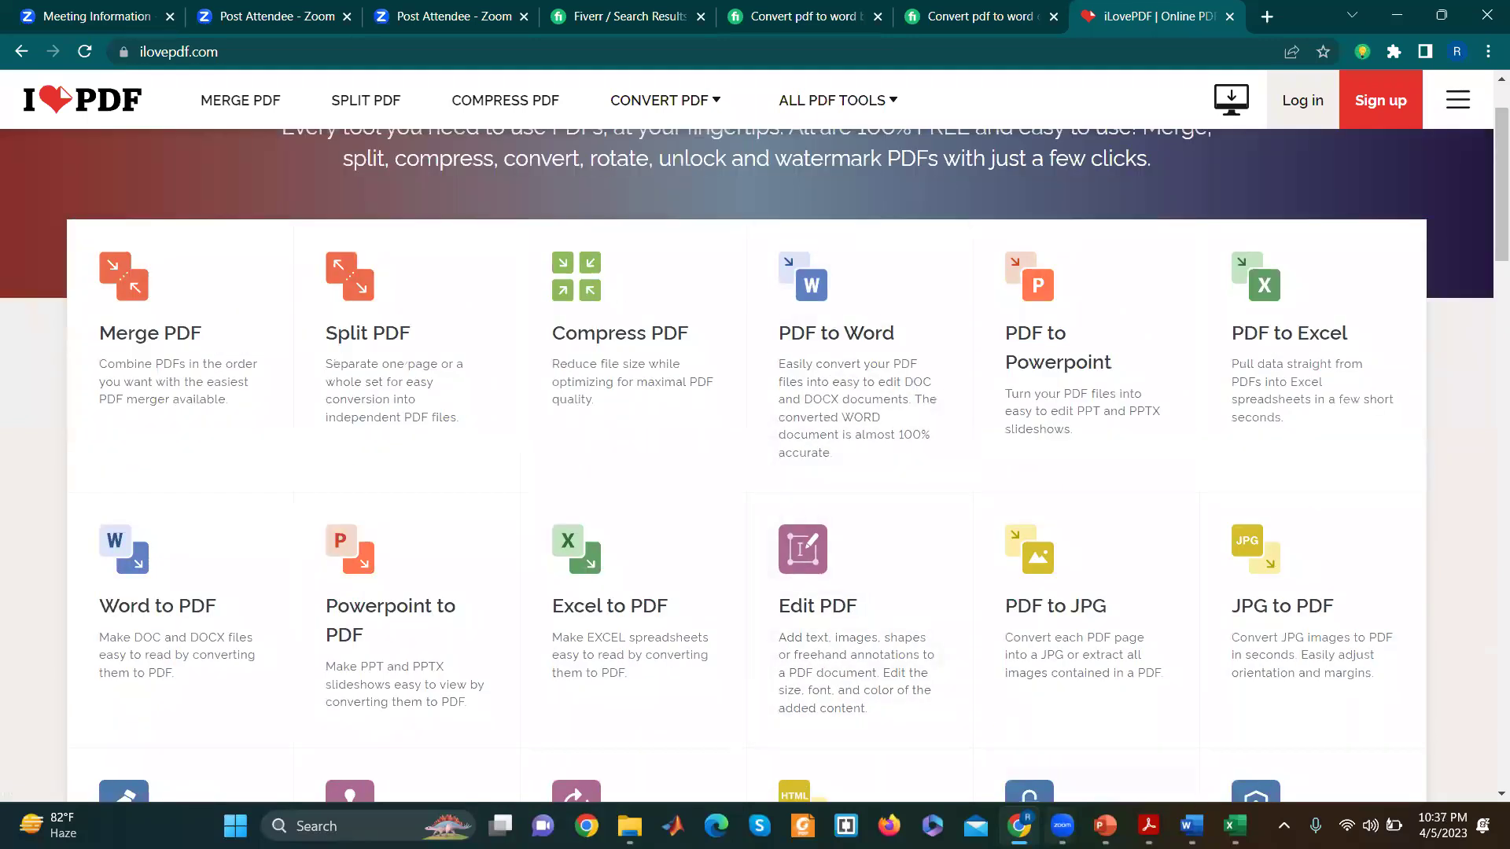
Step: Highlight 'pdf to word' in the Fiverr gig title, then return to the iLovePDF tools page
left_click(800, 13)
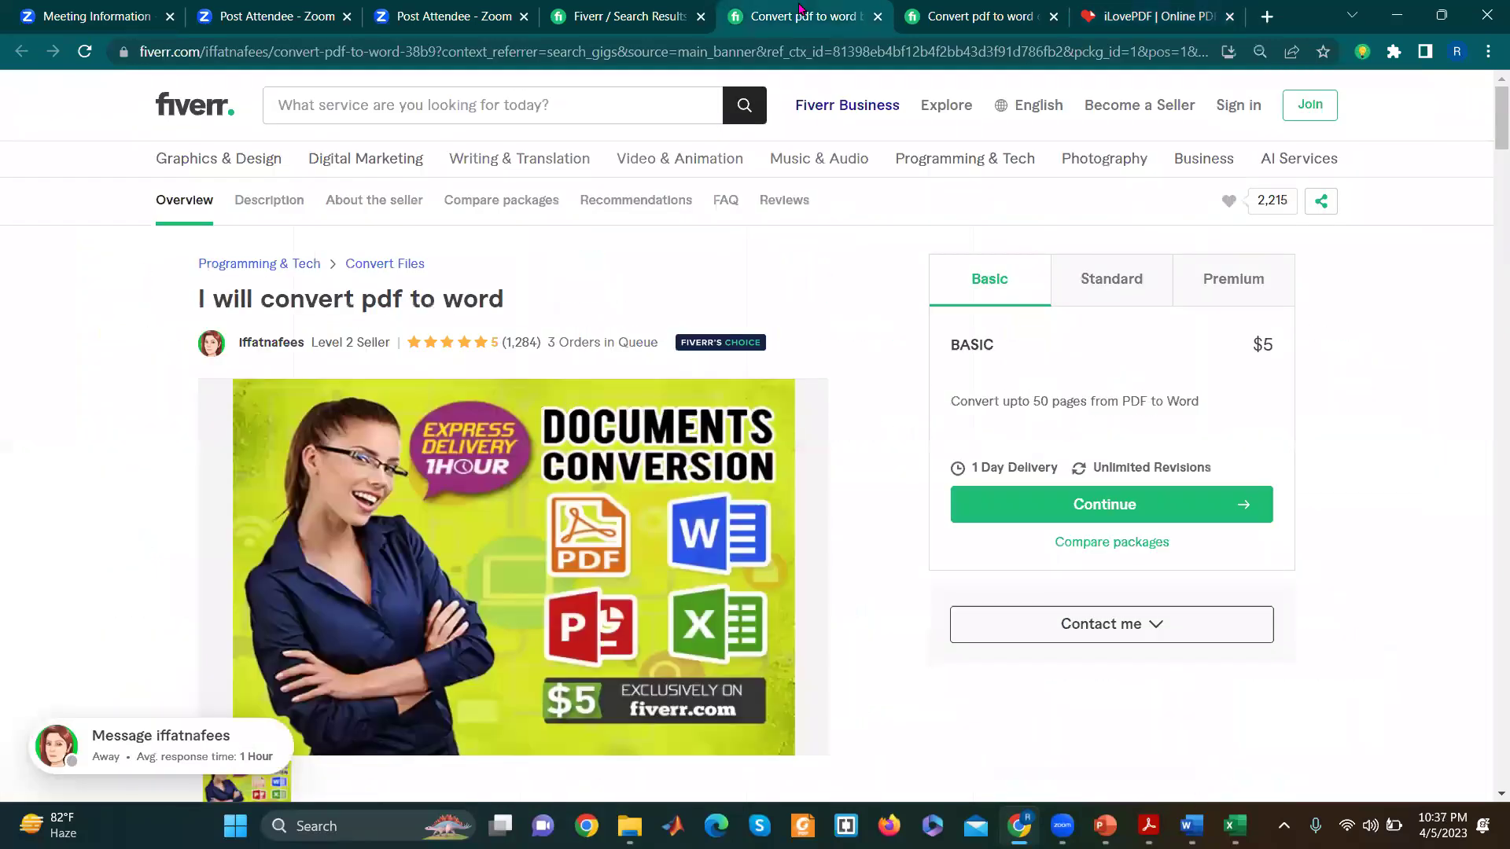
left_click_drag(362, 299, 545, 302)
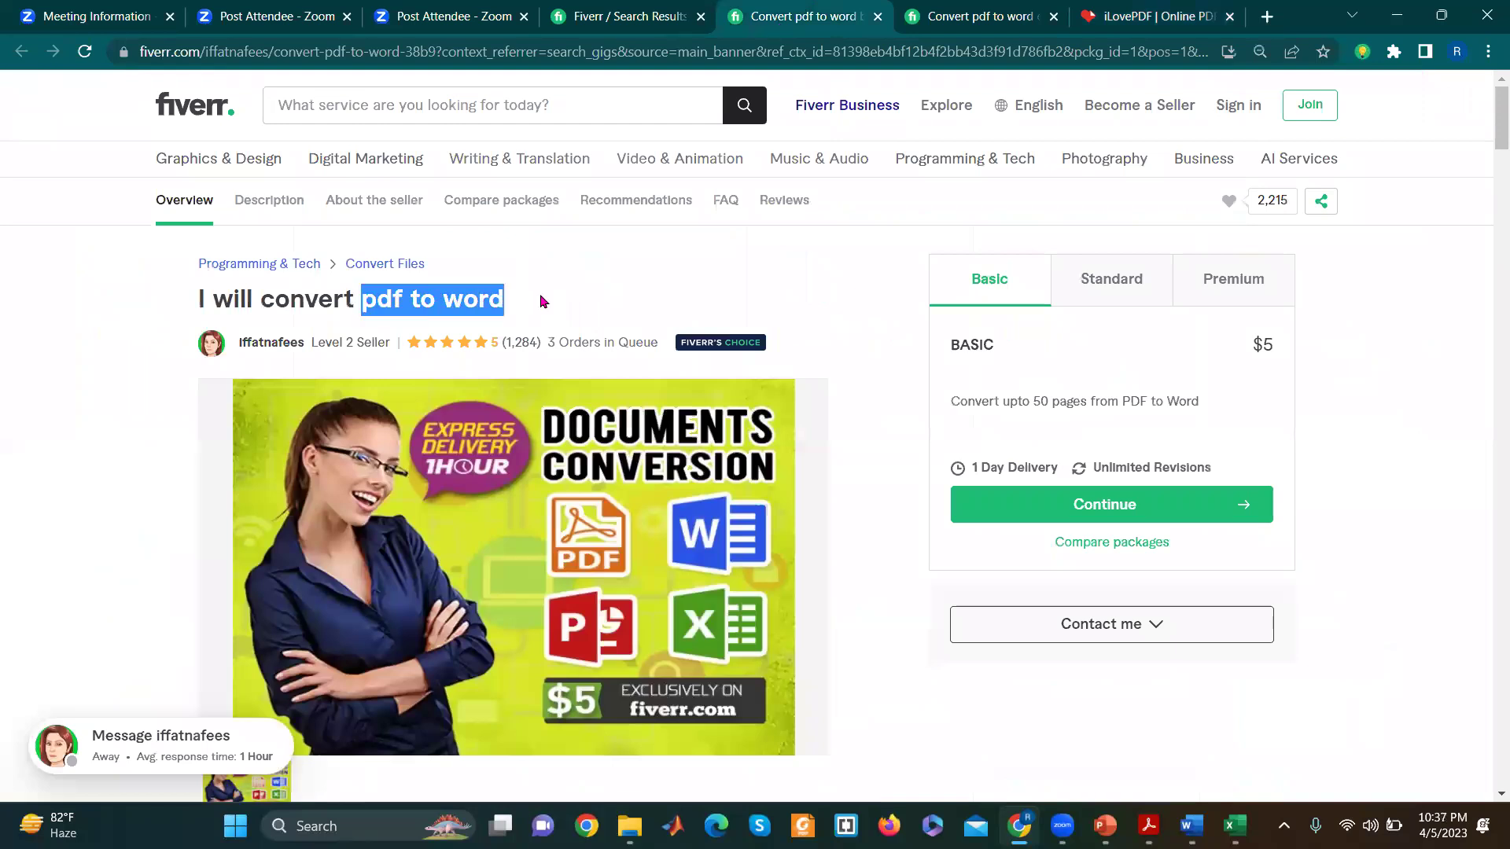
left_click(1194, 10)
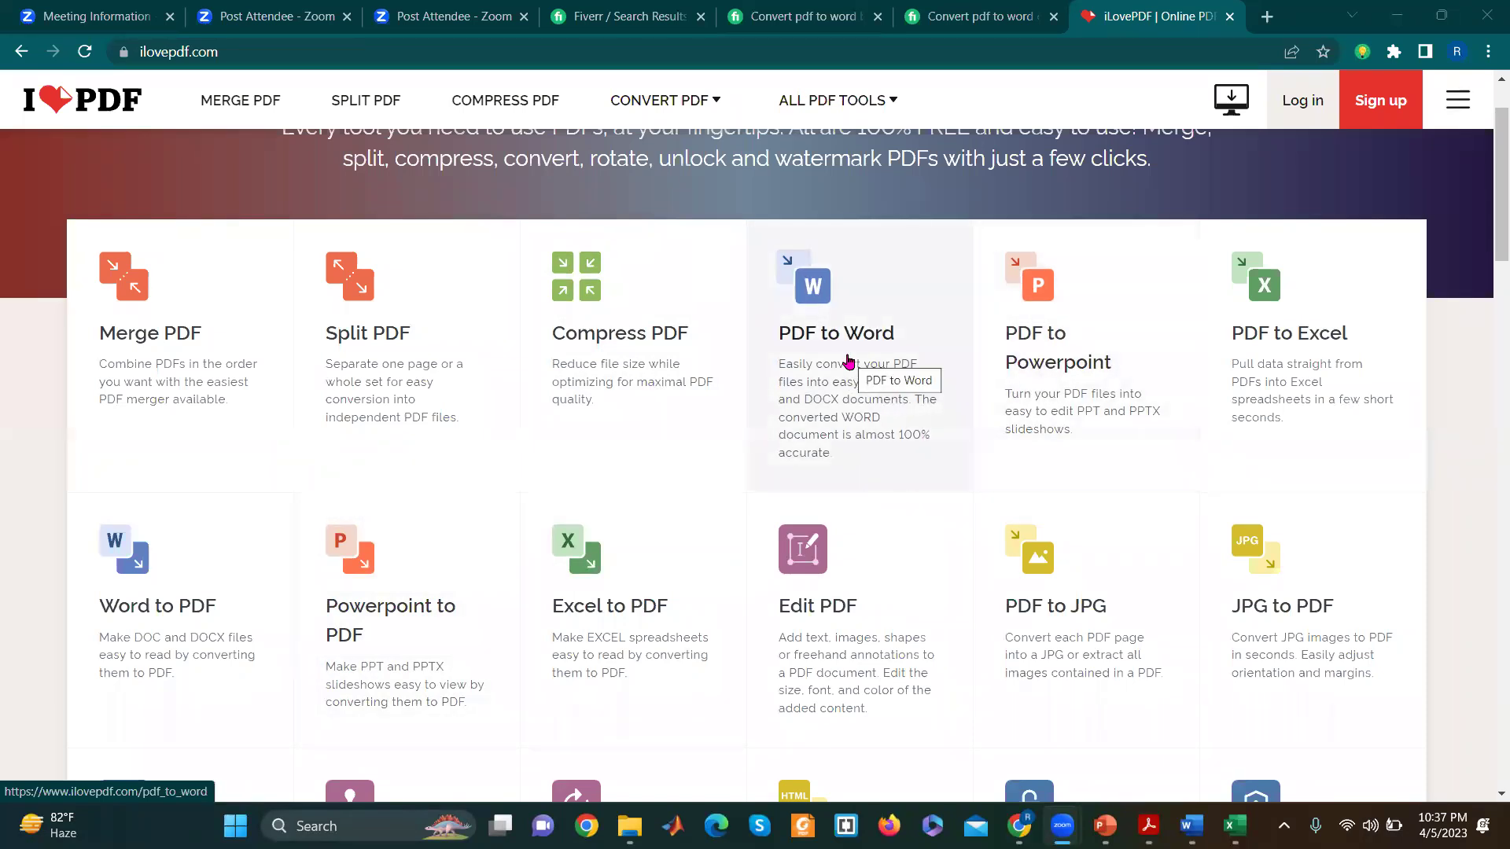
Step: Open iLovePDF's PDF to Word converter and its file picker, checking the Desktop first
left_click(796, 283)
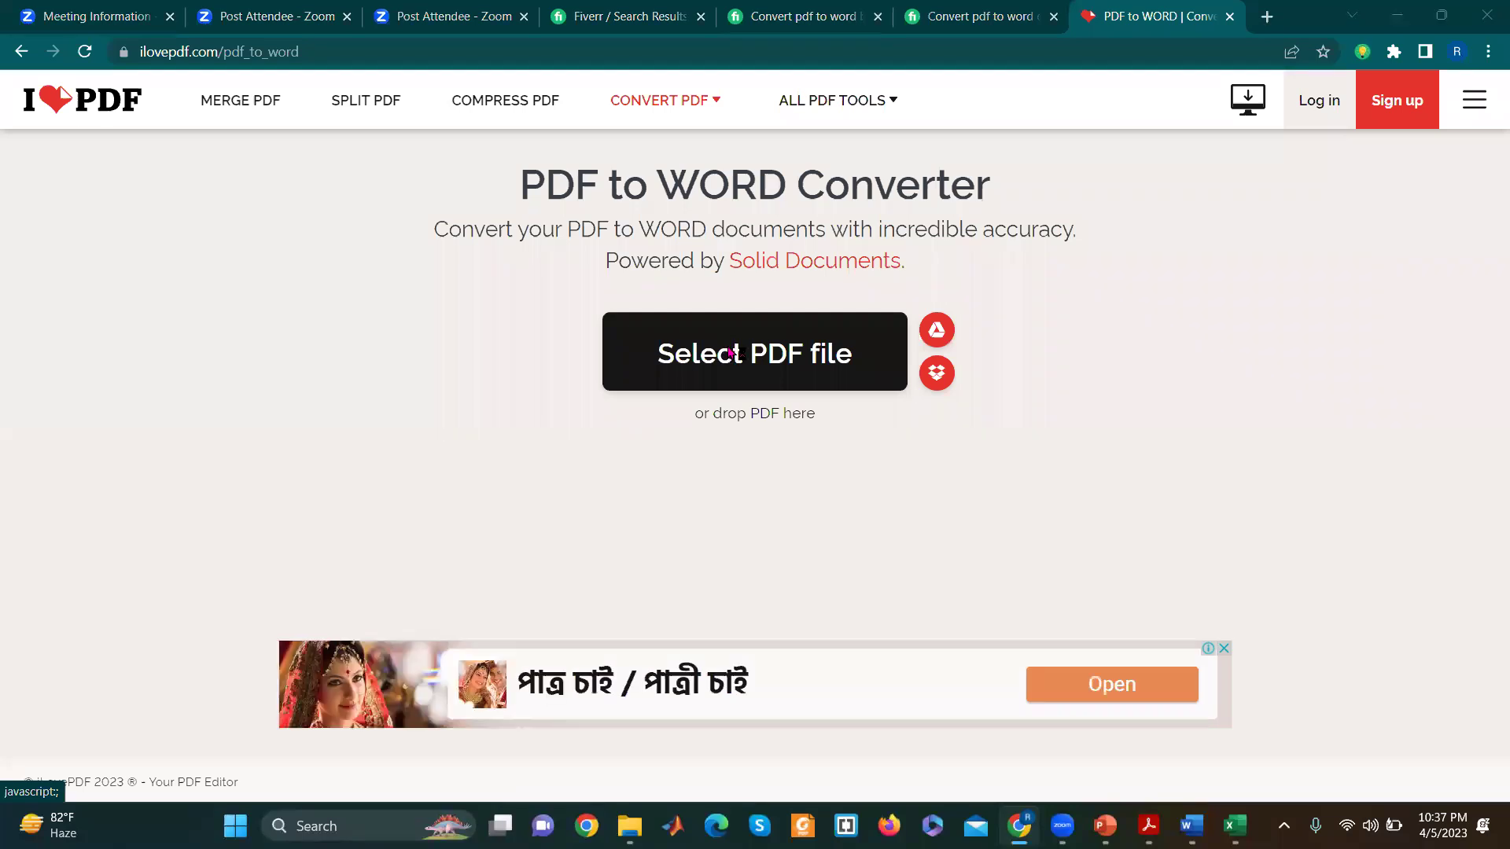
left_click(730, 354)
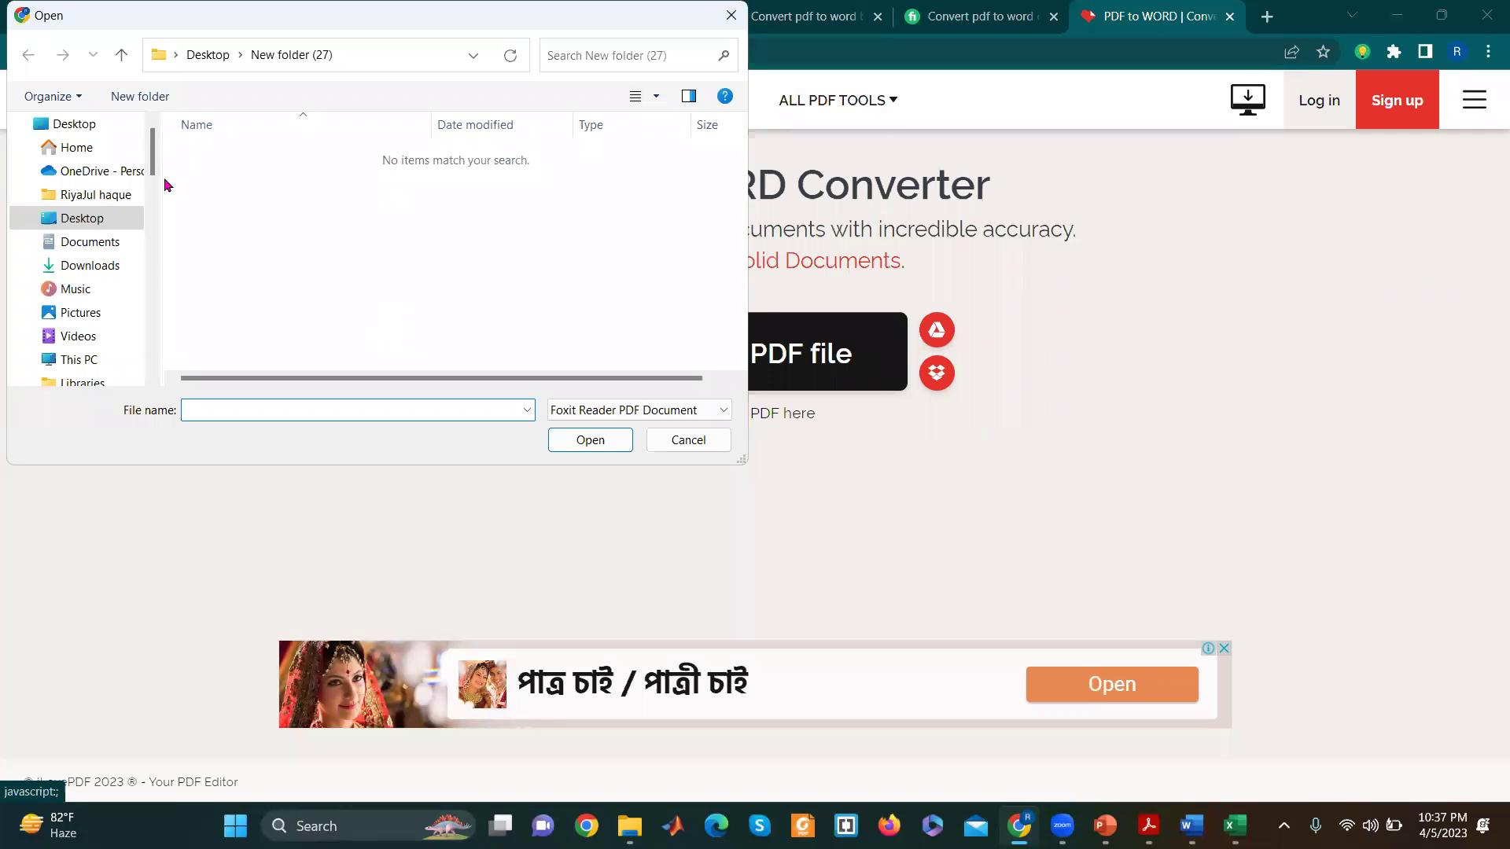
left_click(79, 125)
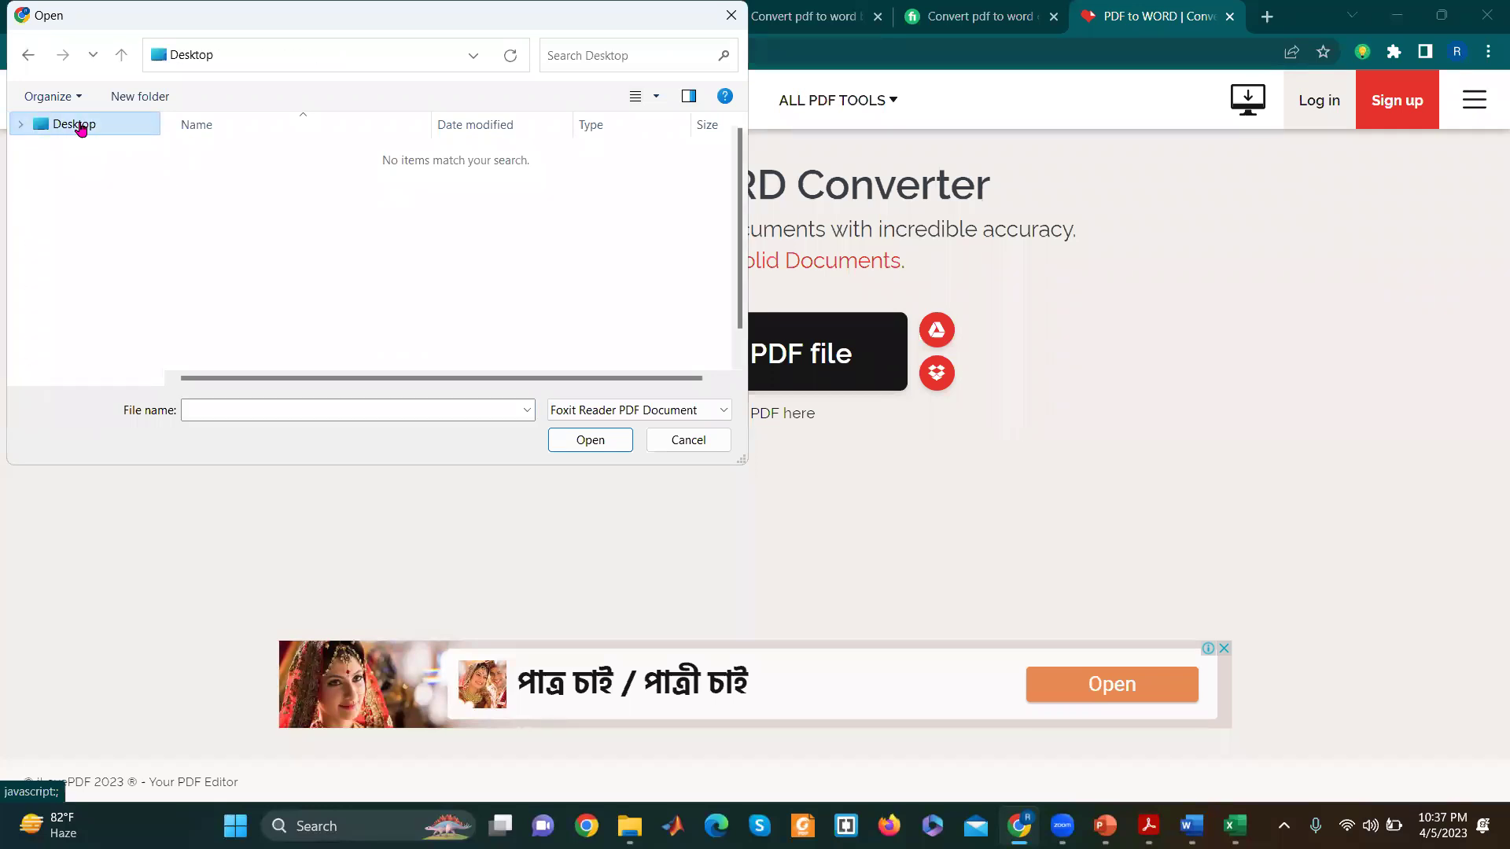
double_click(275, 203)
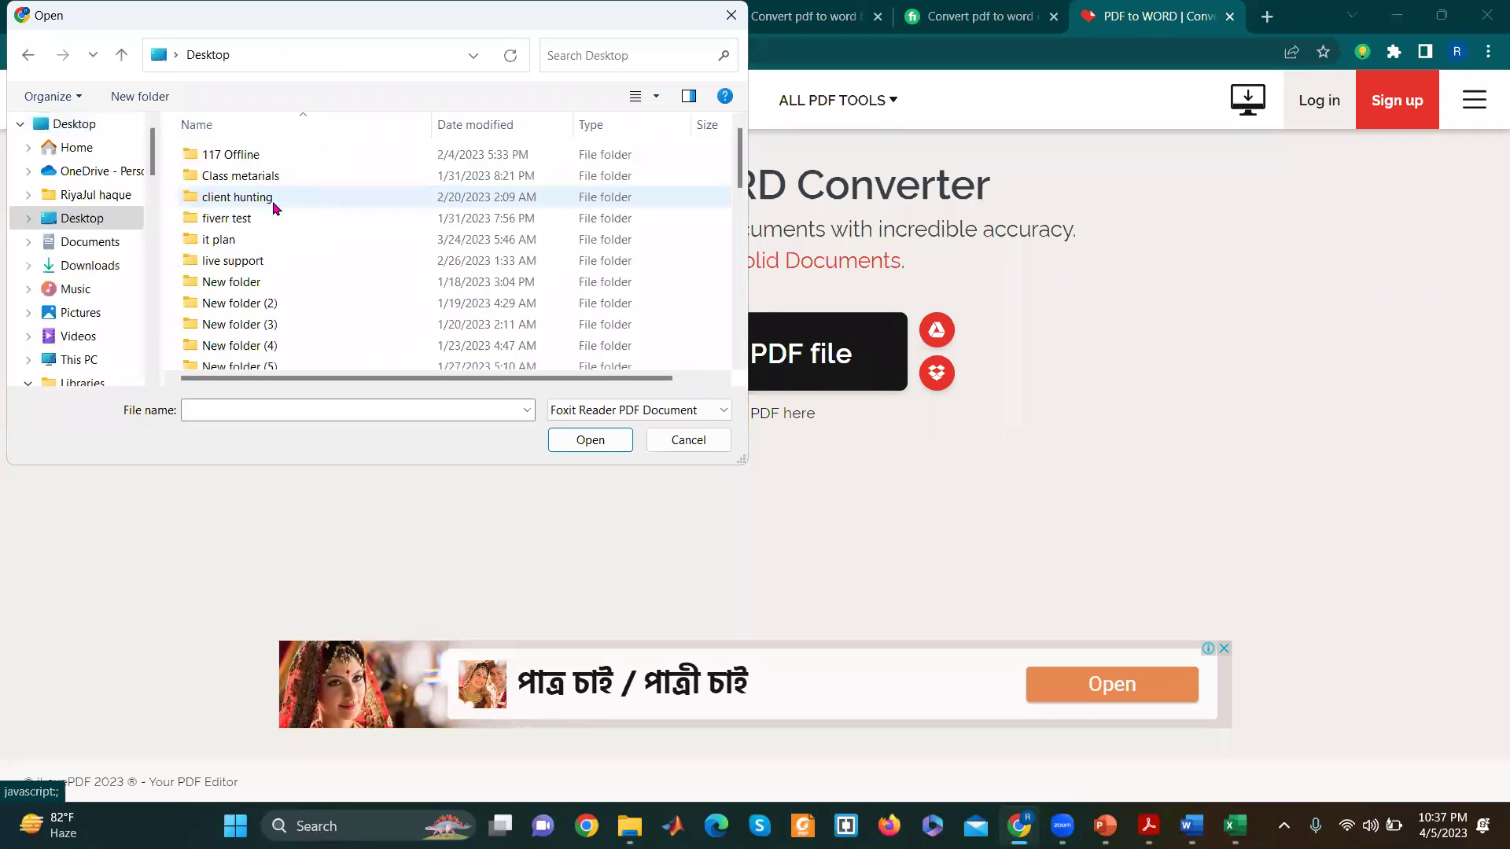
left_click(71, 125)
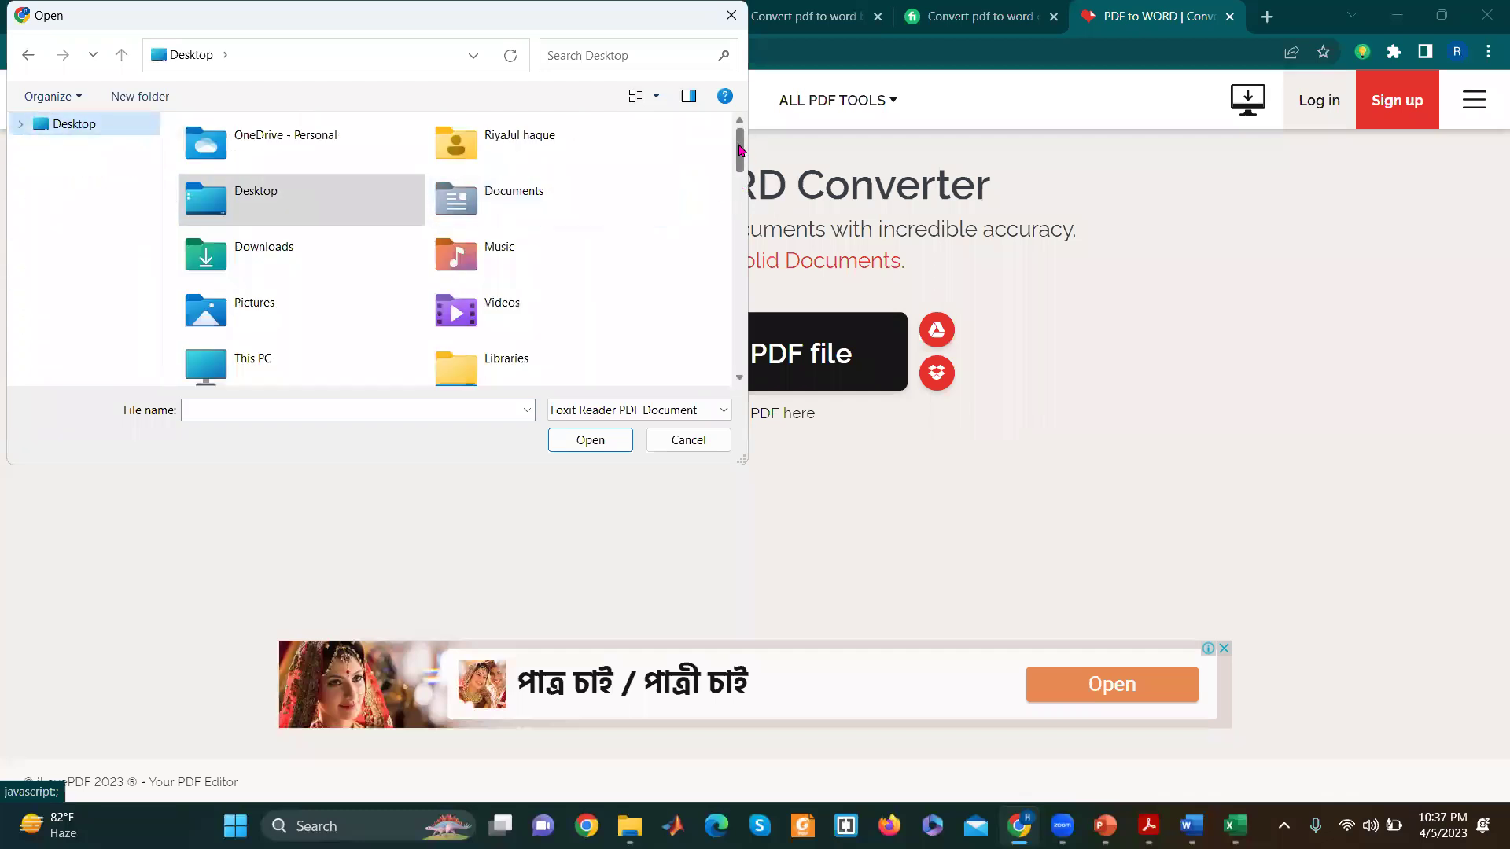
Step: Browse the picker to This PC > New Volume (G:) > Data Entry > fiverr all docx > New folder
scroll(739, 149, "down", 3)
double_click(297, 139)
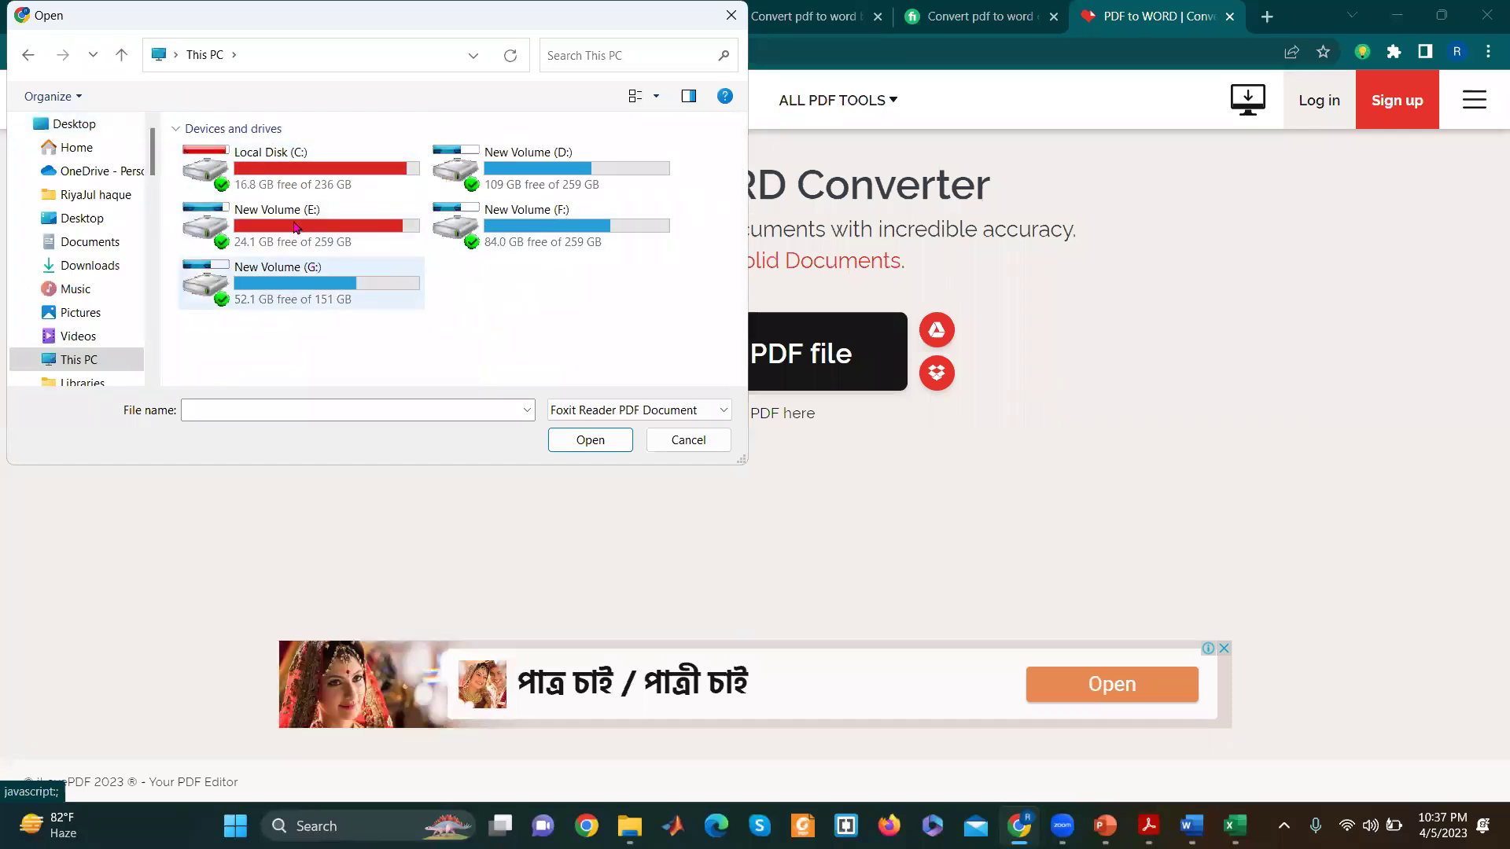
double_click(300, 293)
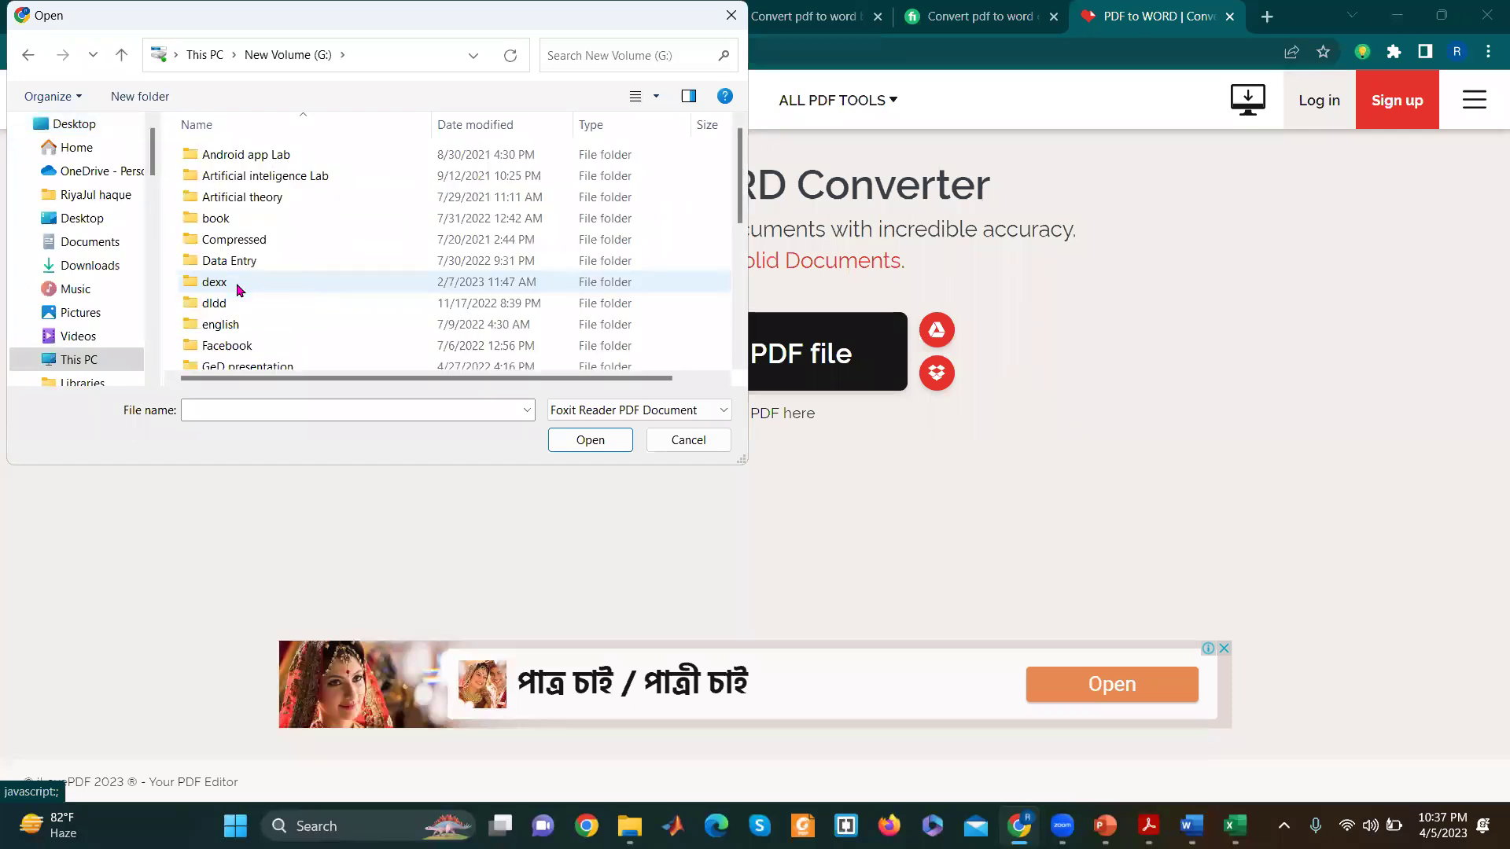
double_click(232, 261)
double_click(391, 185)
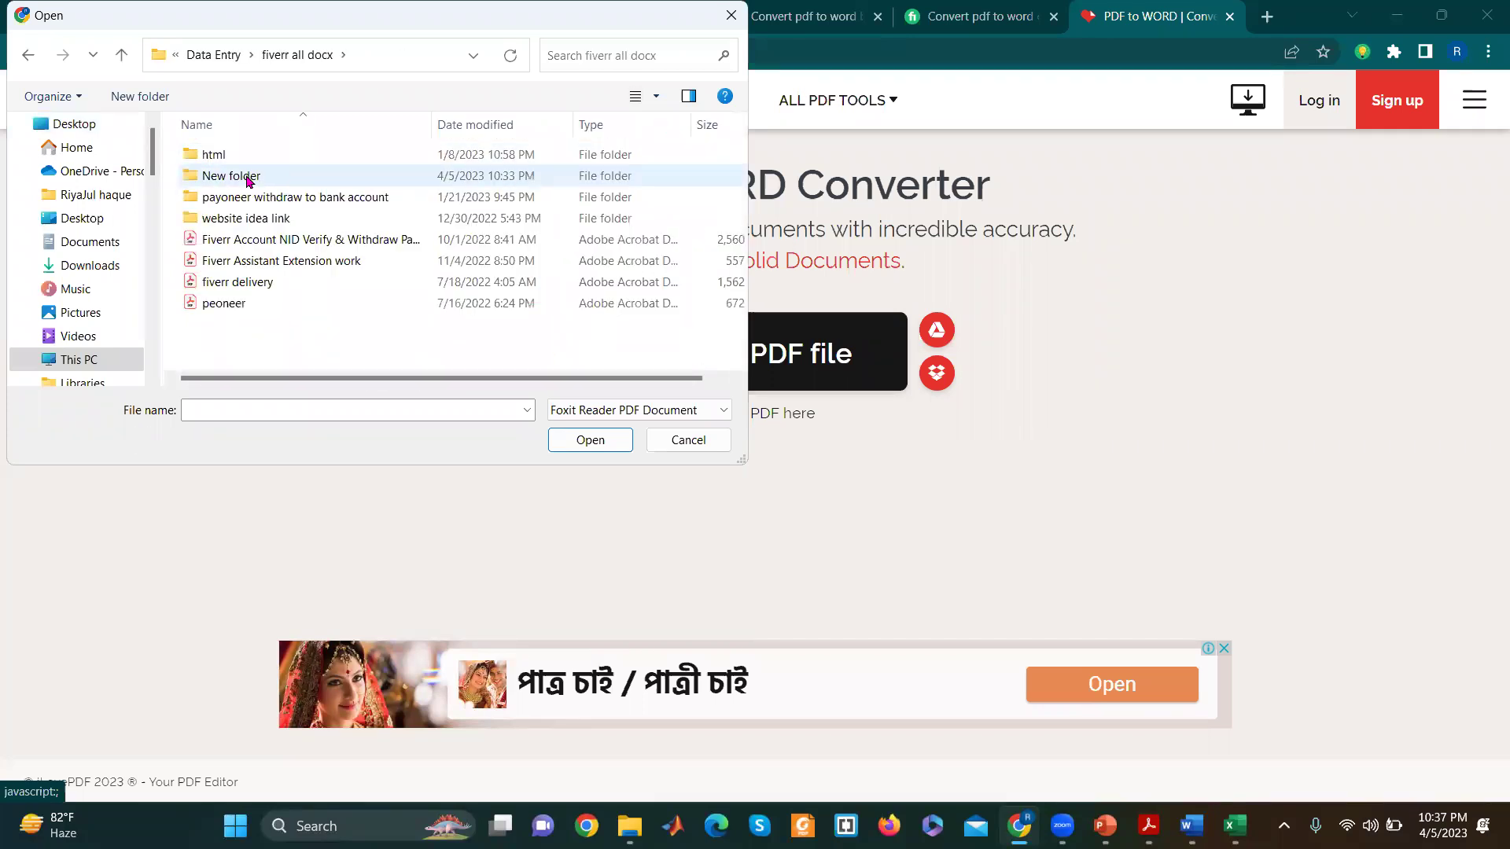
double_click(246, 177)
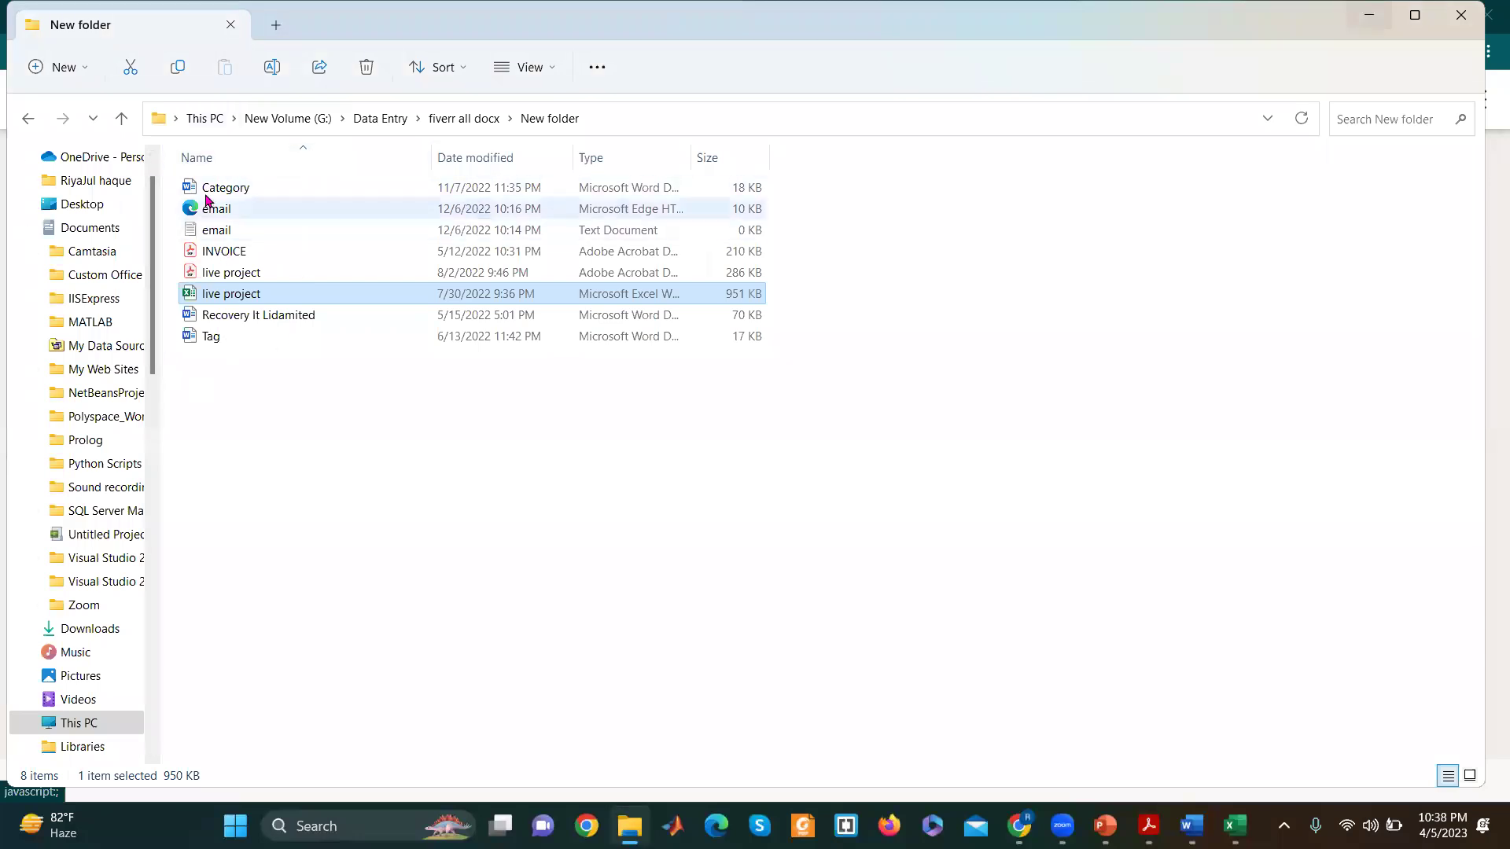
Step: Minimize File Explorer to reveal the picker listing the INVOICE and live project PDFs
left_click(1369, 14)
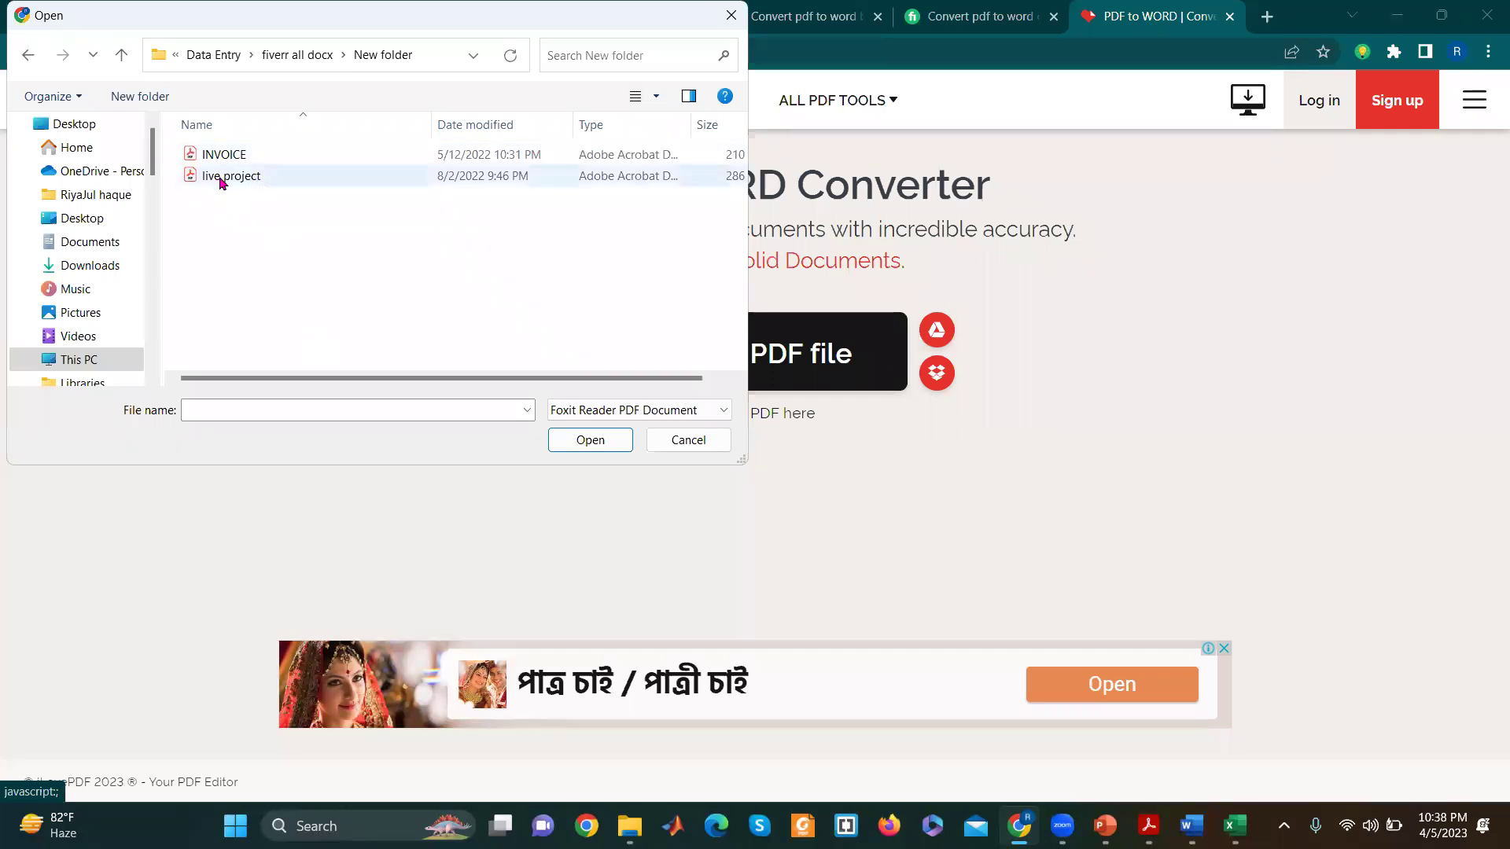
mouse_move(232, 176)
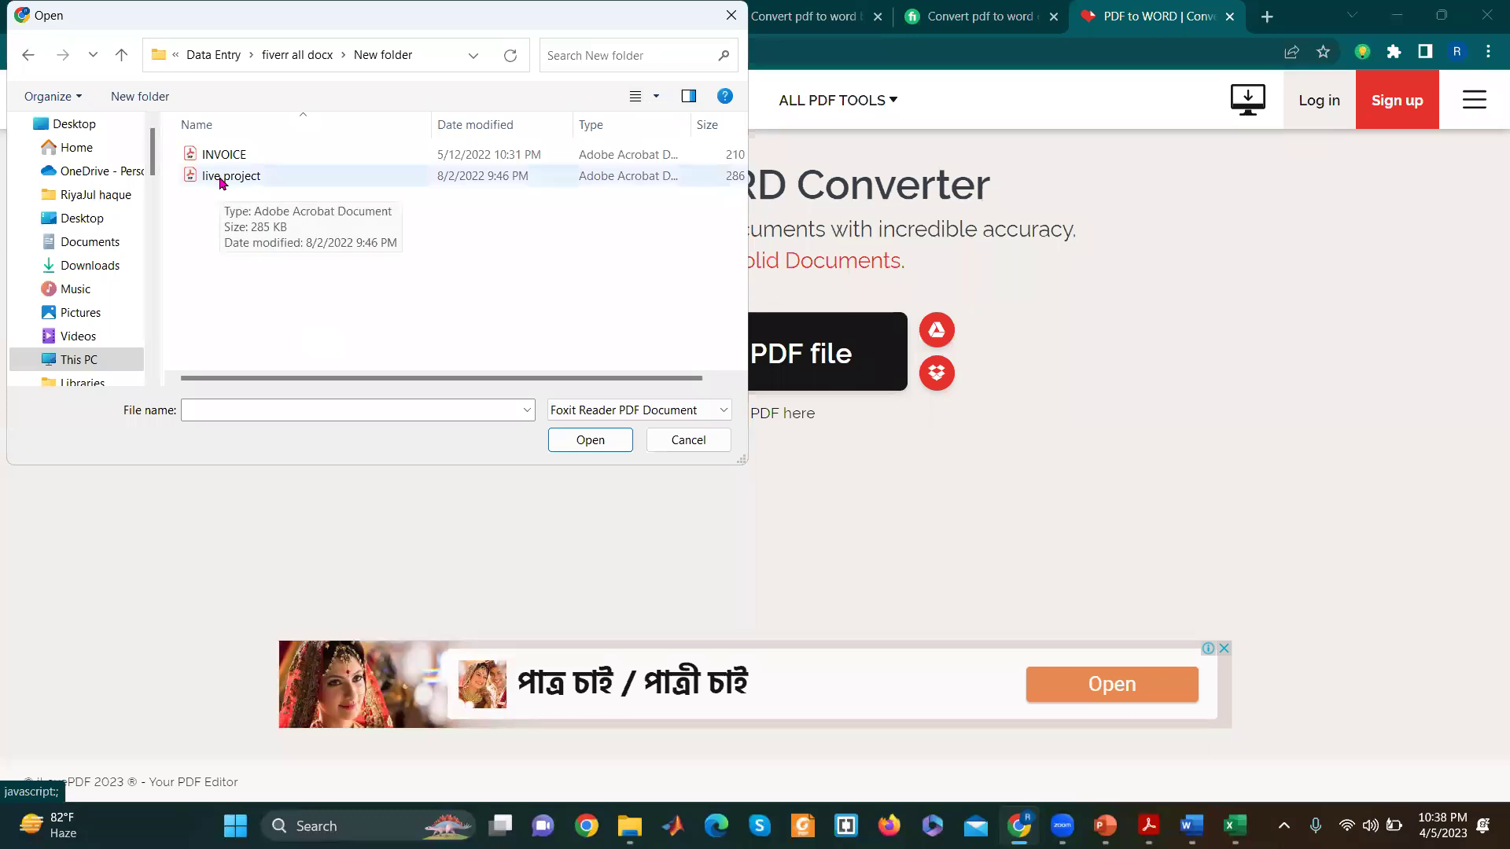
Step: Upload live project.pdf and convert it to Word, downloading live project (11).docx
left_click(221, 180)
left_click(588, 445)
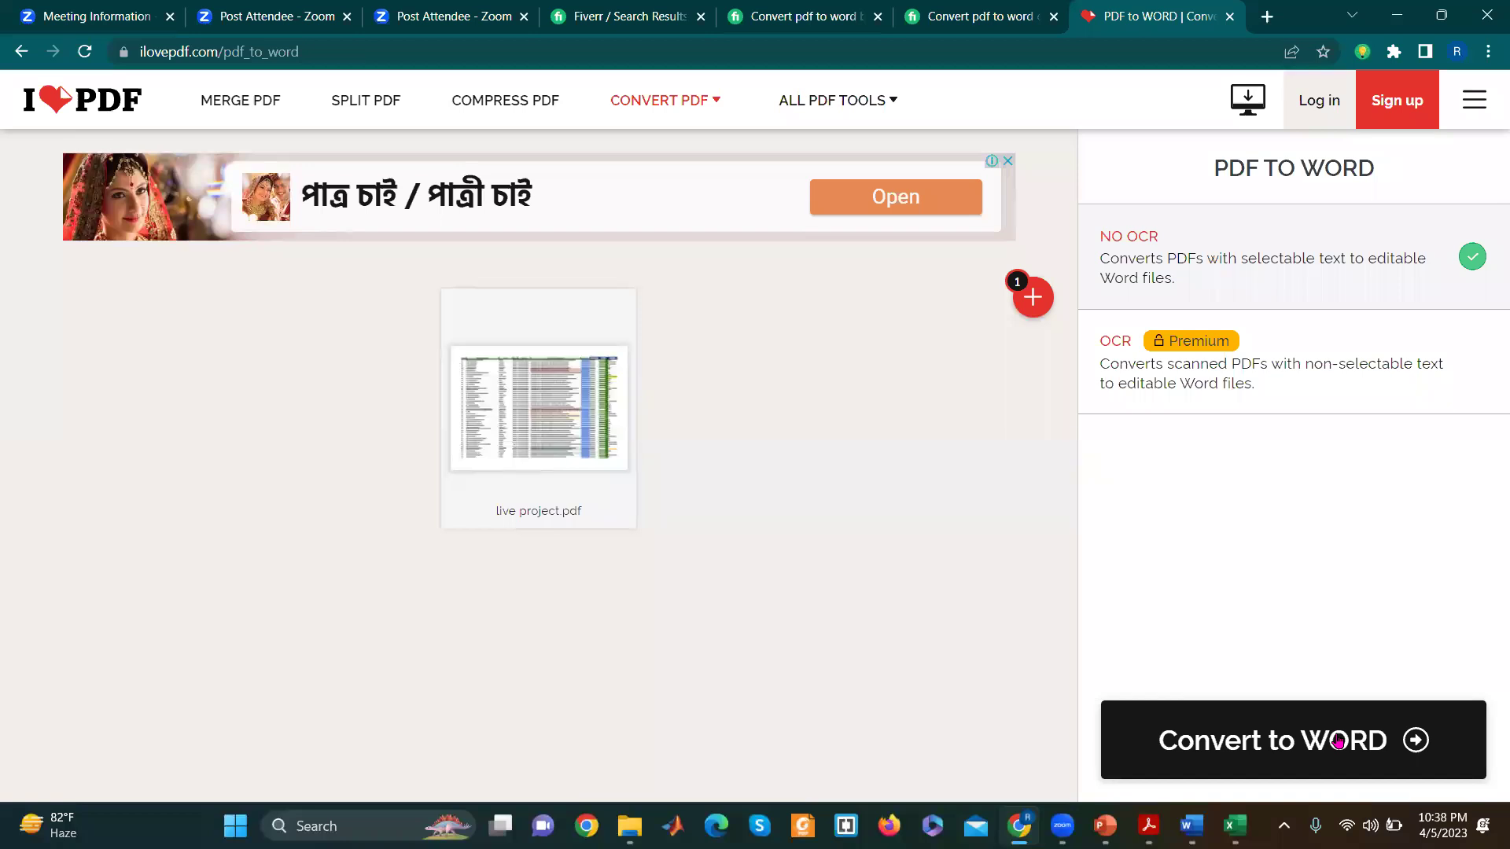
left_click(1337, 741)
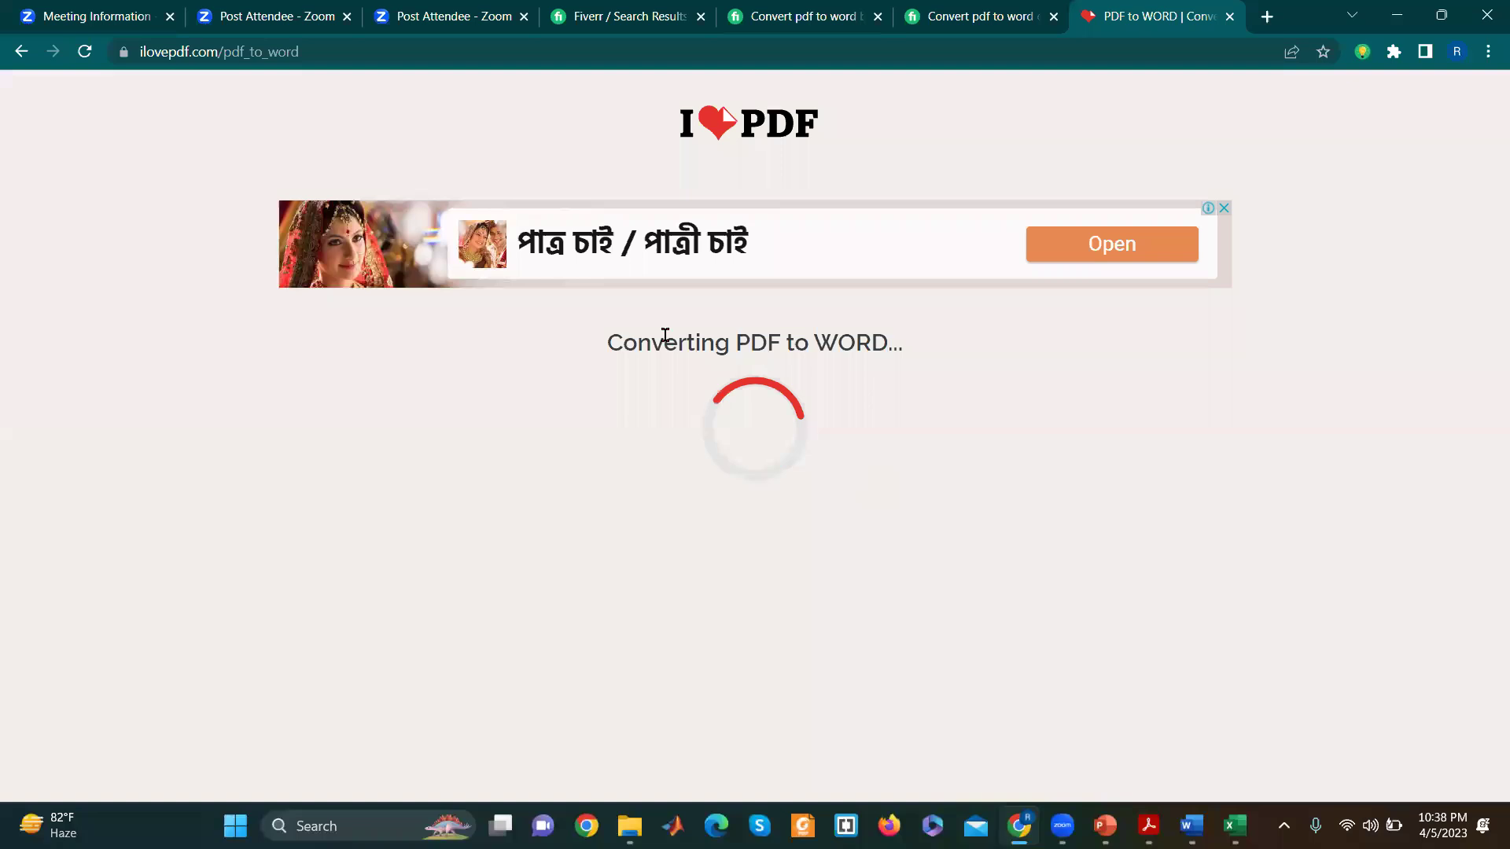
Step: Clear the Fiverr gig title selection, then bring up live project.pdf in Acrobat Reader
left_click(777, 9)
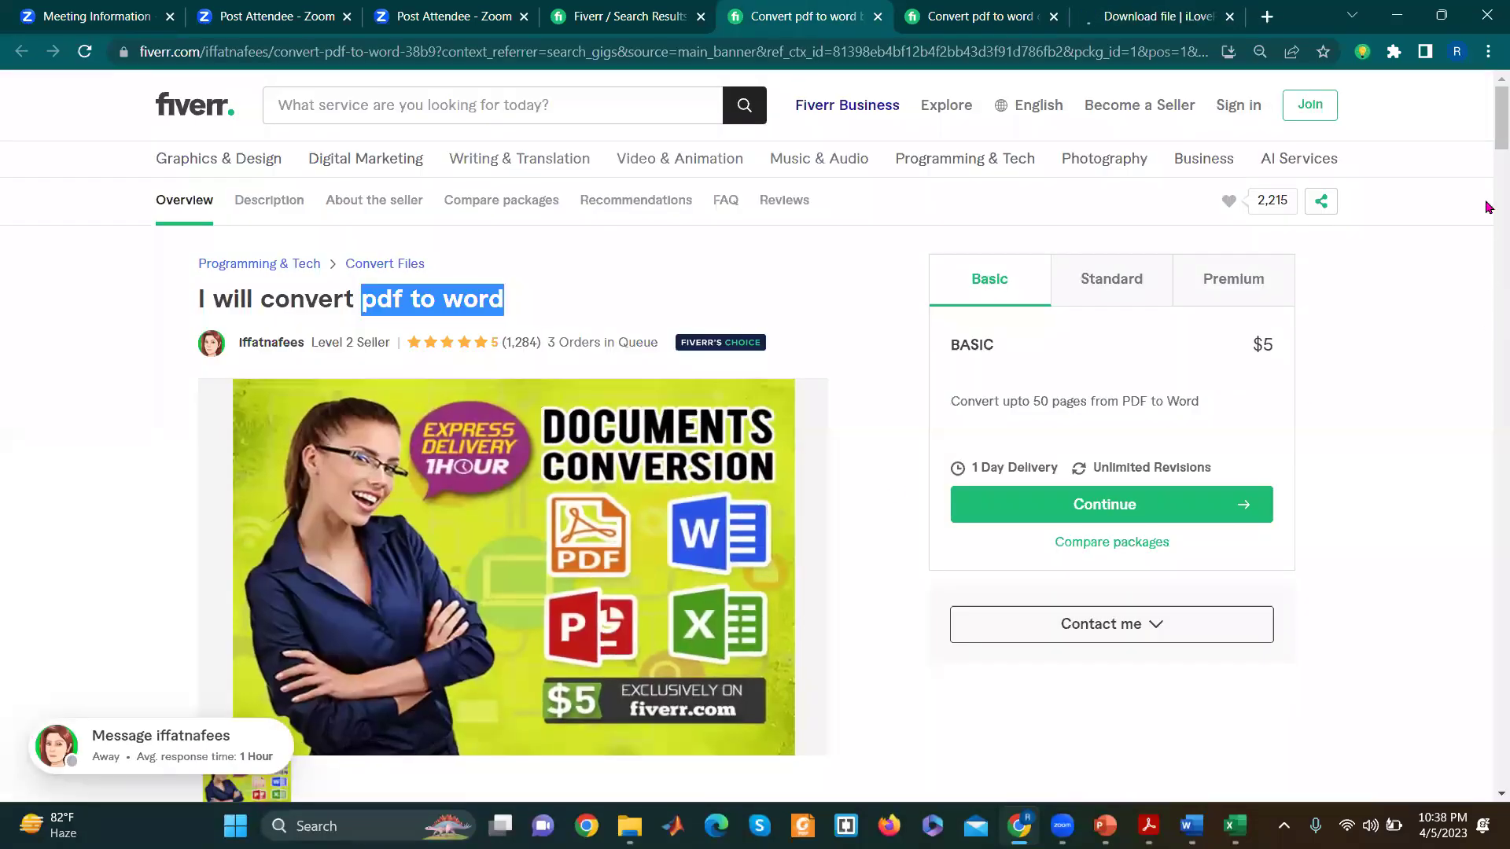
scroll(1498, 118, "down", 2)
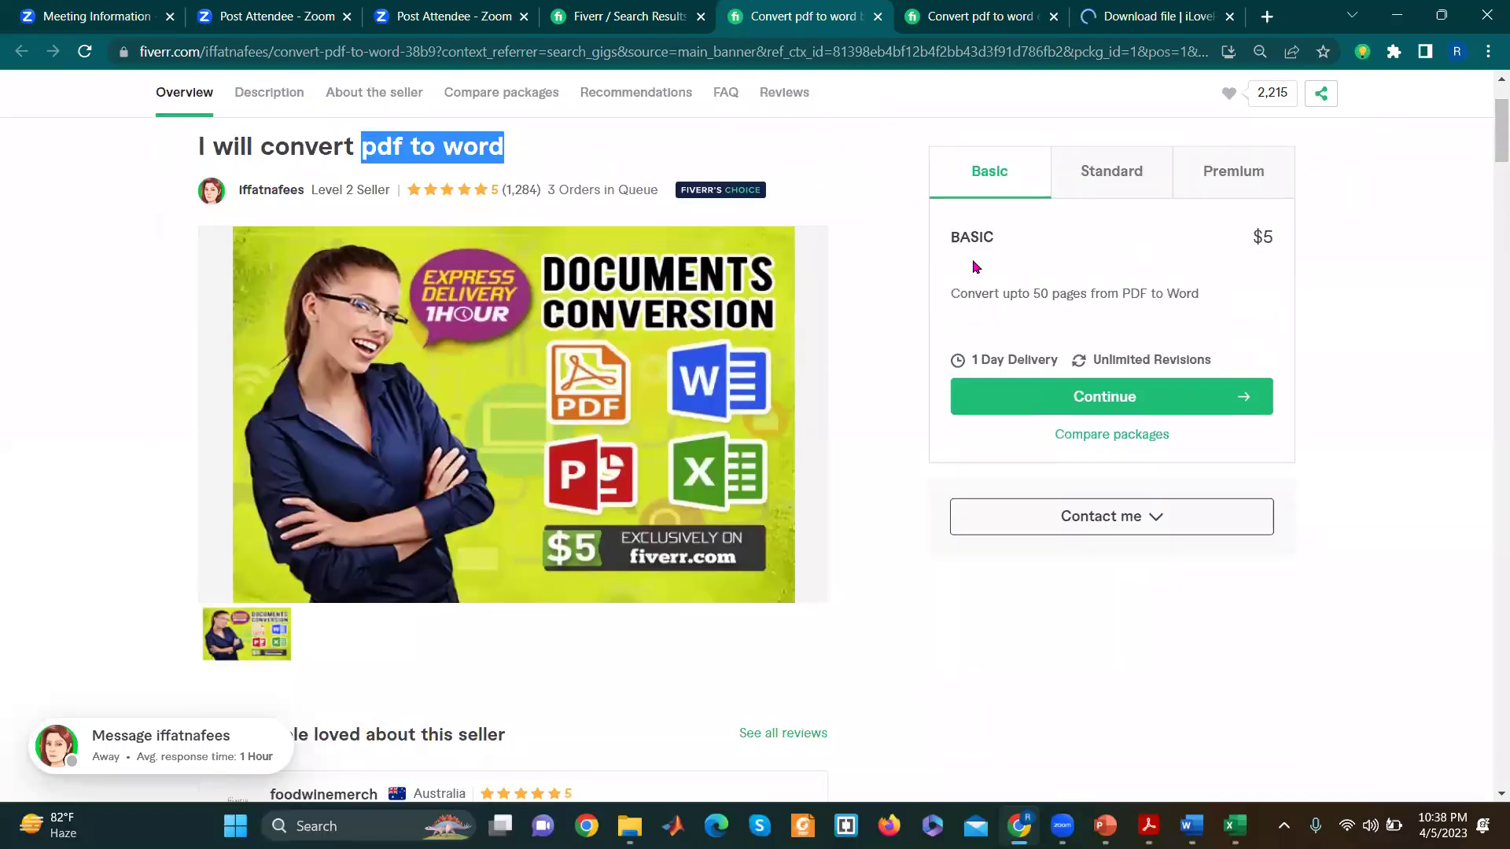
left_click(944, 295)
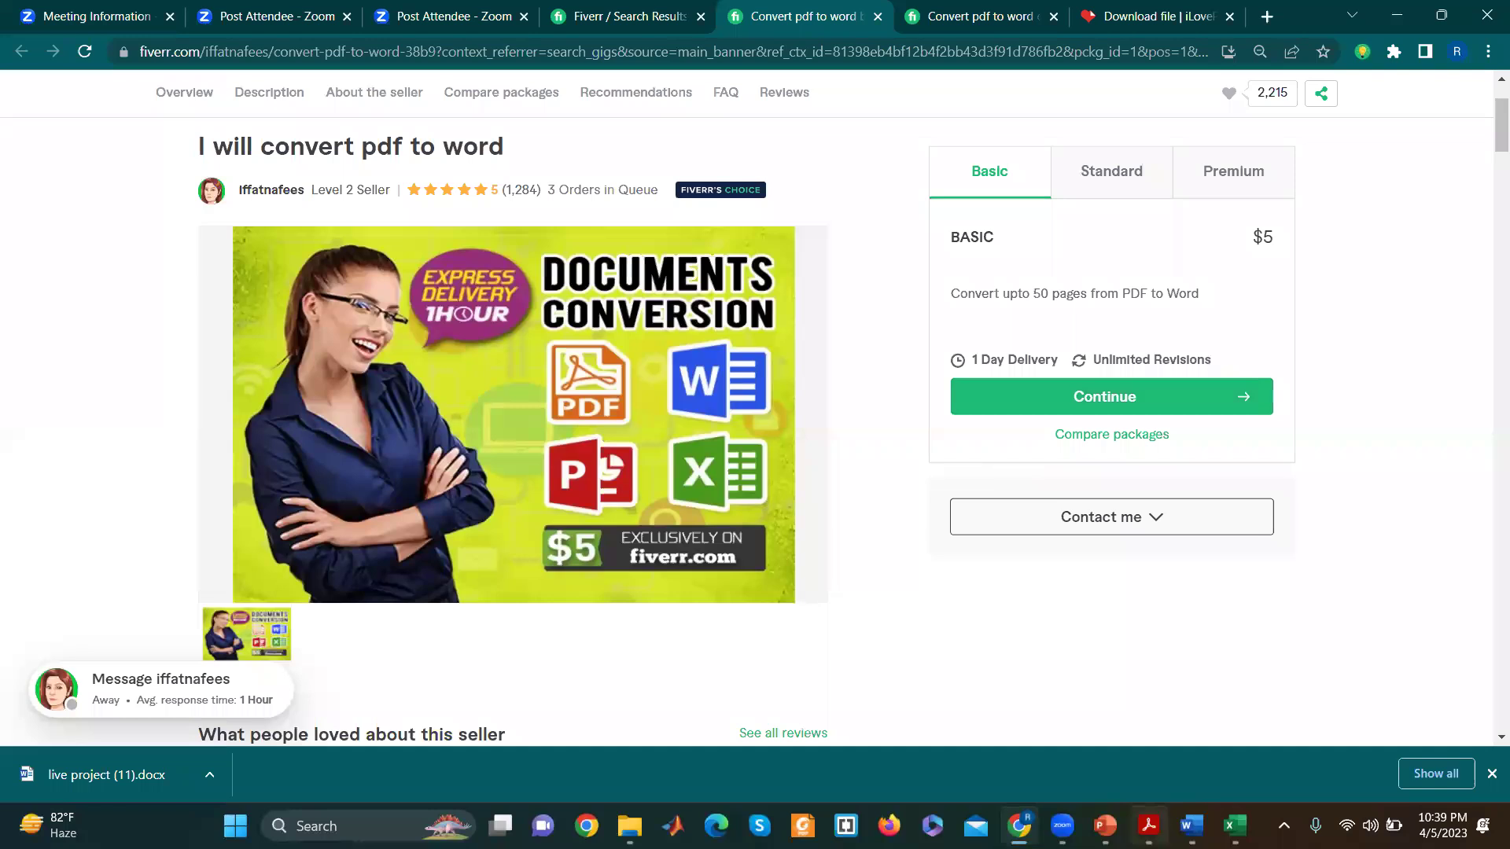
key("alt+Tab")
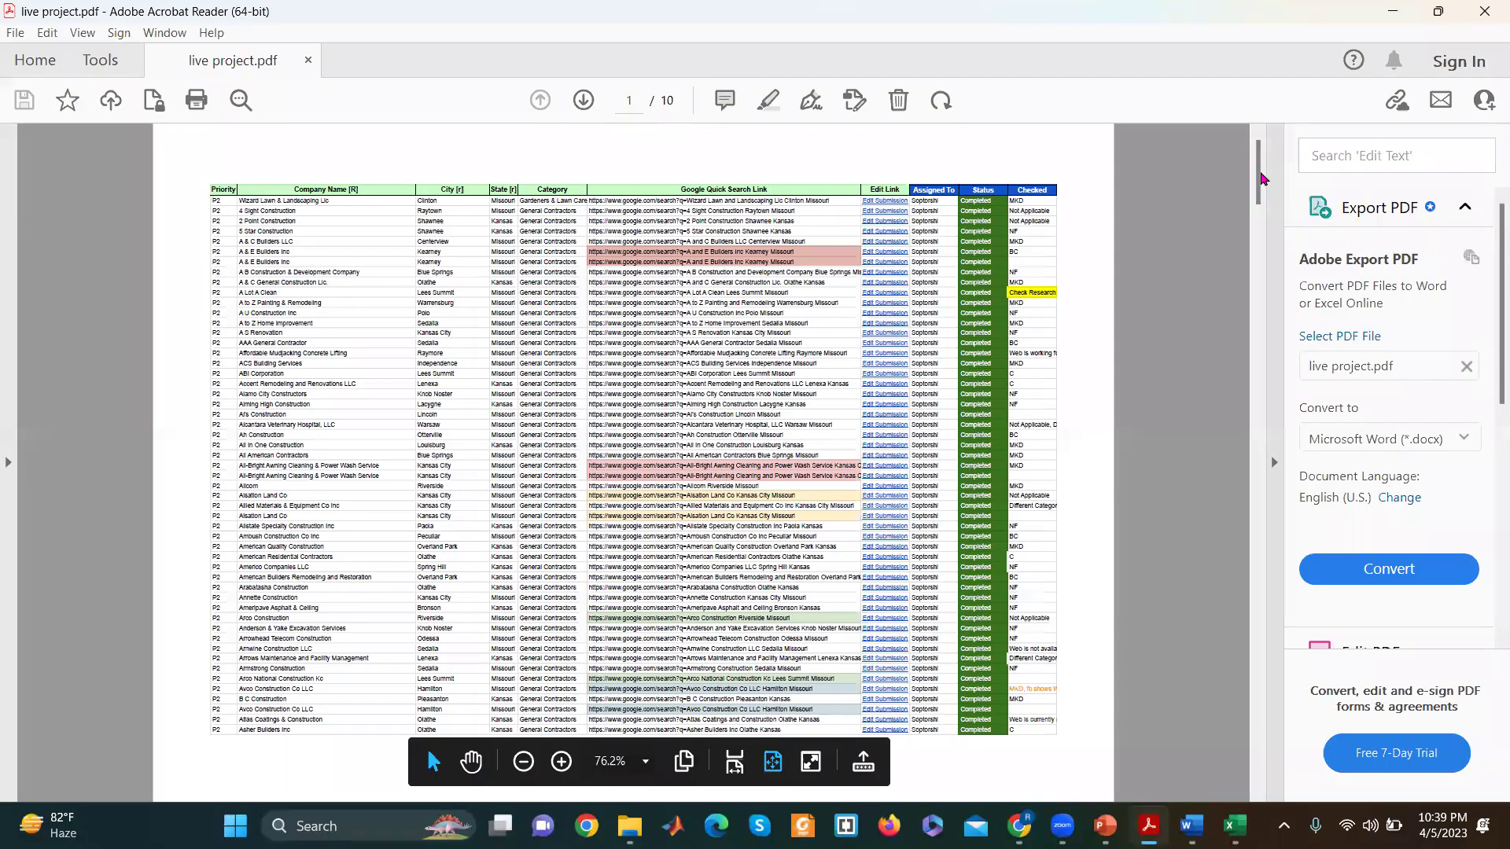
Step: Scroll to a later page of live project.pdf, then minimize Acrobat Reader
mouse_move(1258, 177)
left_mouse_down()
mouse_move(1251, 452)
mouse_move(1272, 667)
left_mouse_up()
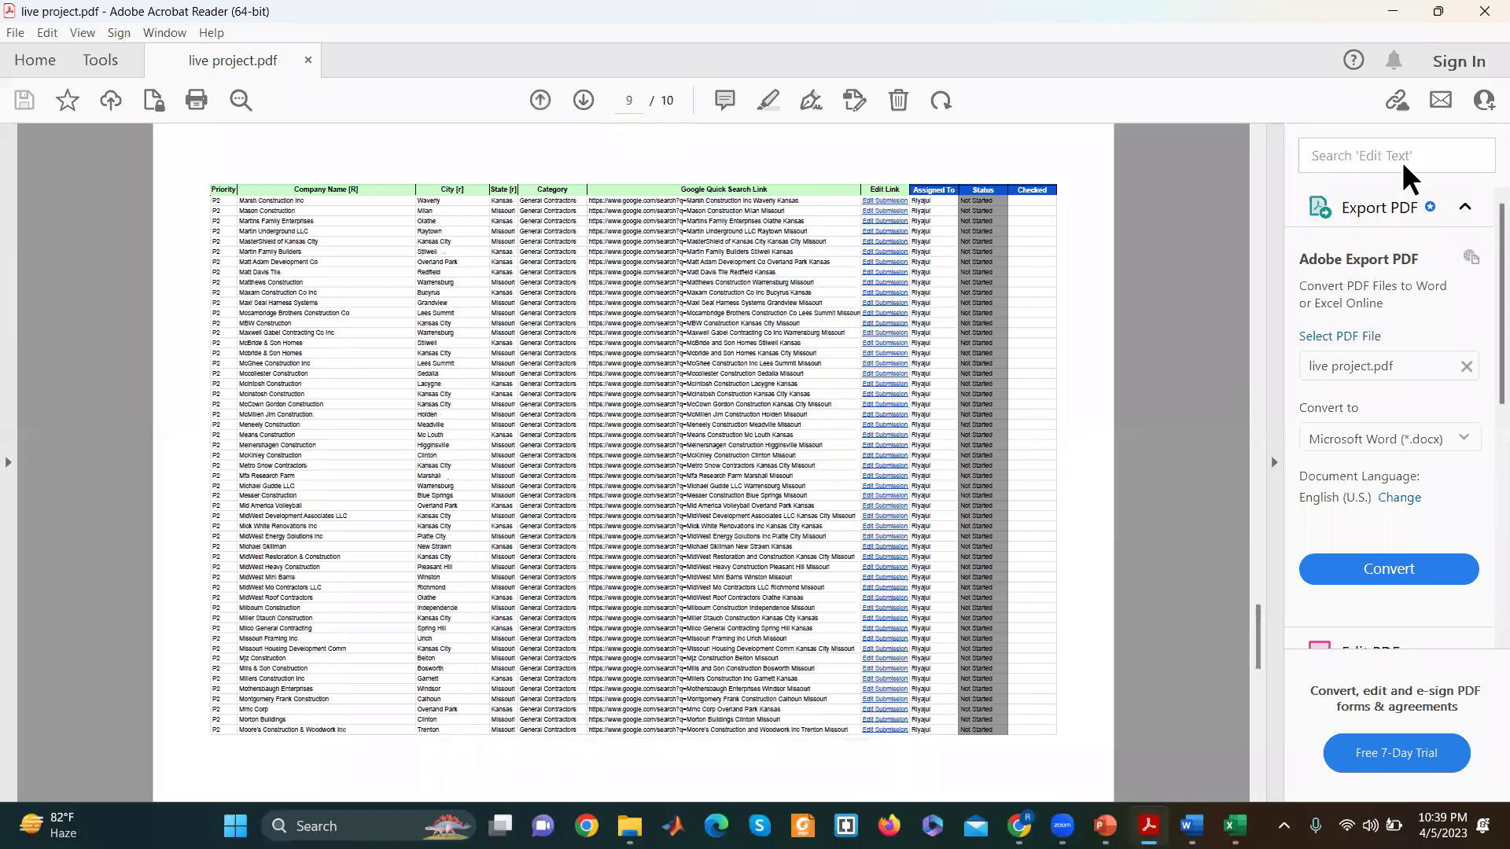
left_click(1392, 11)
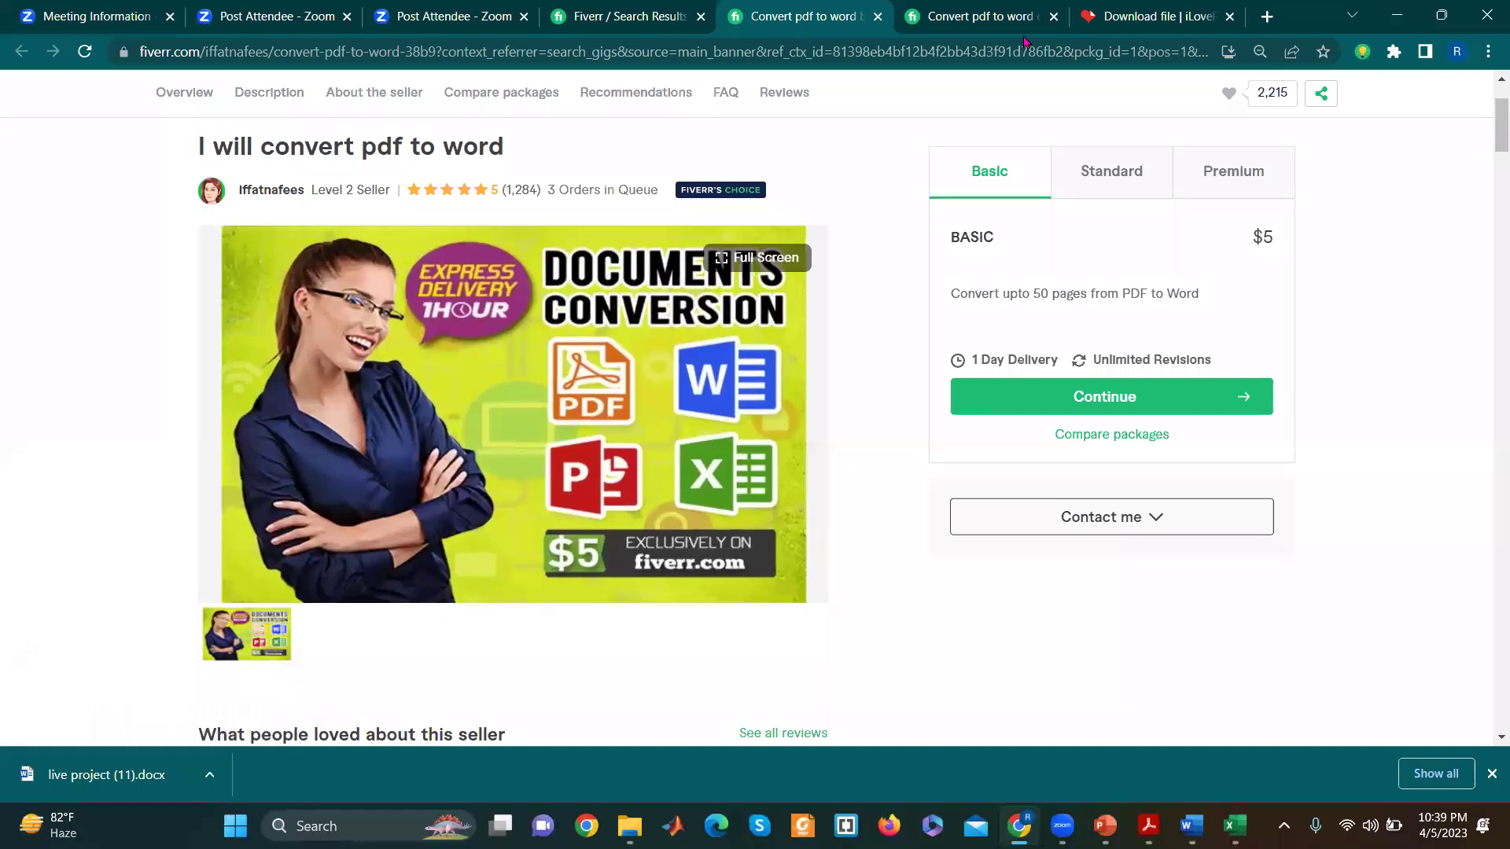
Step: Download the converted Word file again as live project (12).docx and open it in Word
left_click(1164, 16)
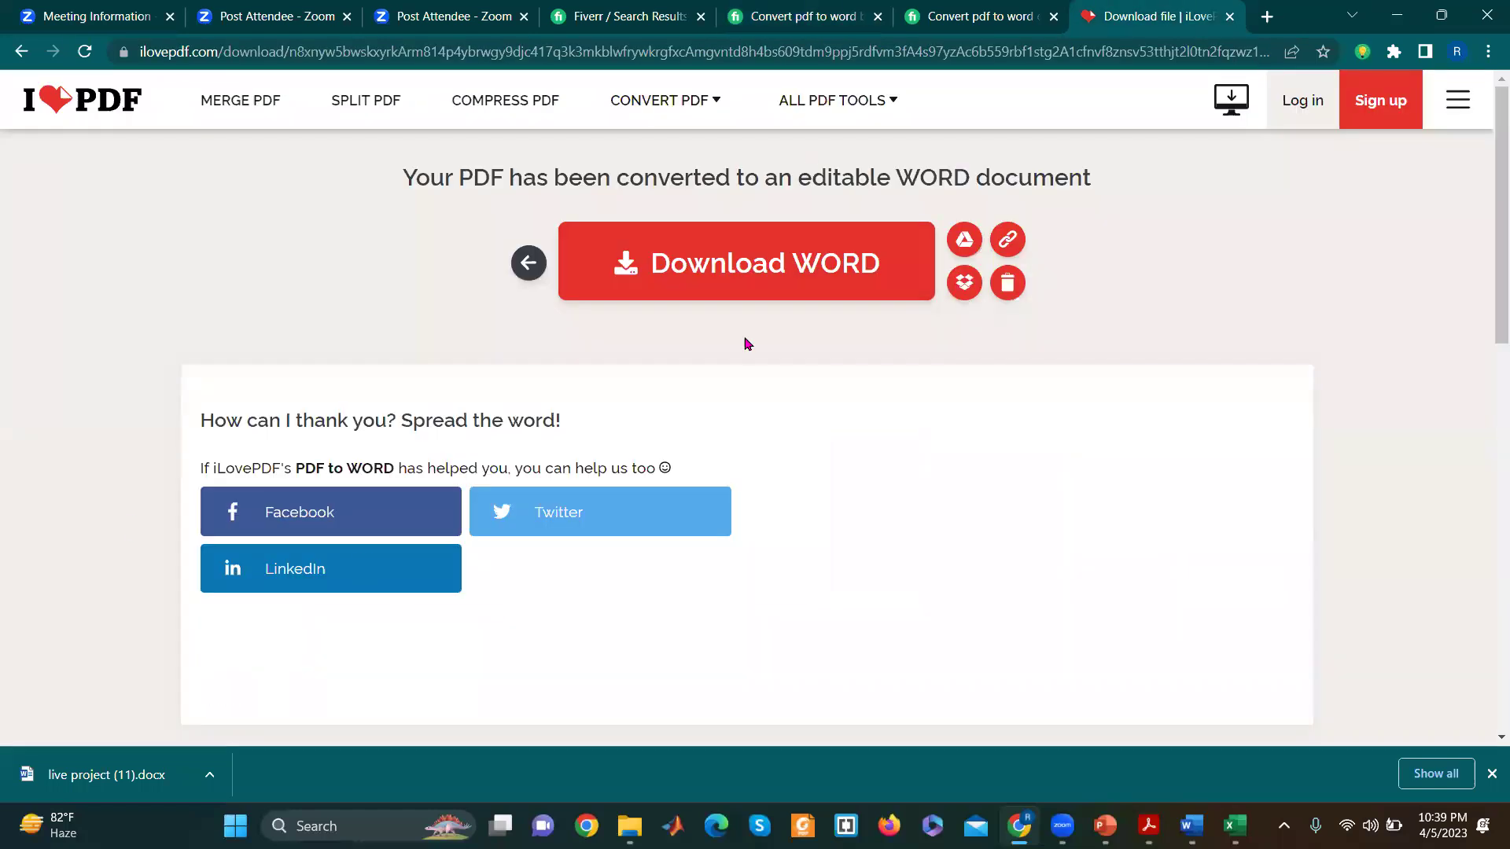
left_click(769, 272)
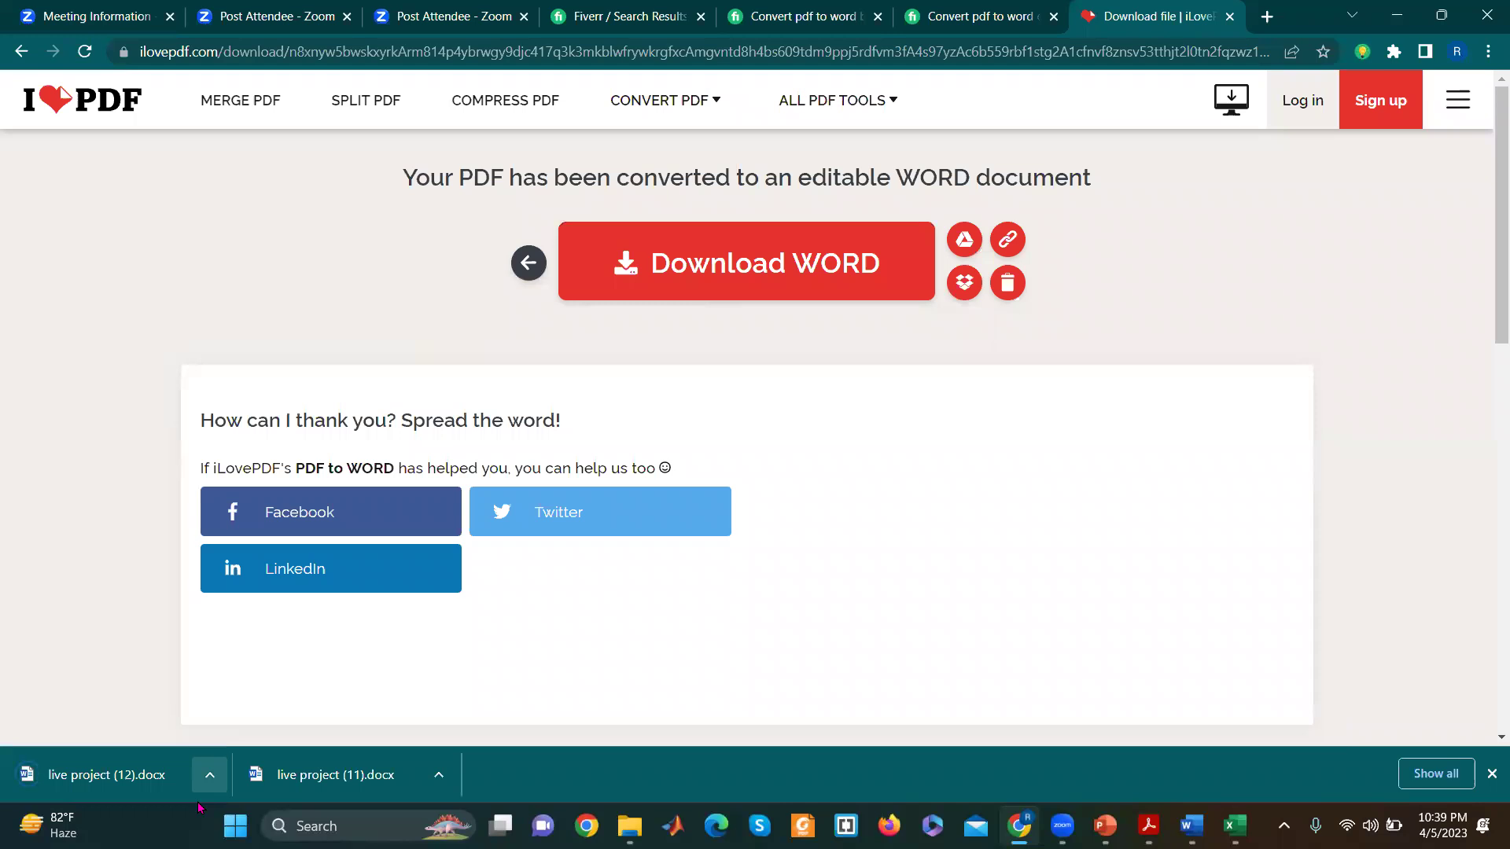
left_click(209, 774)
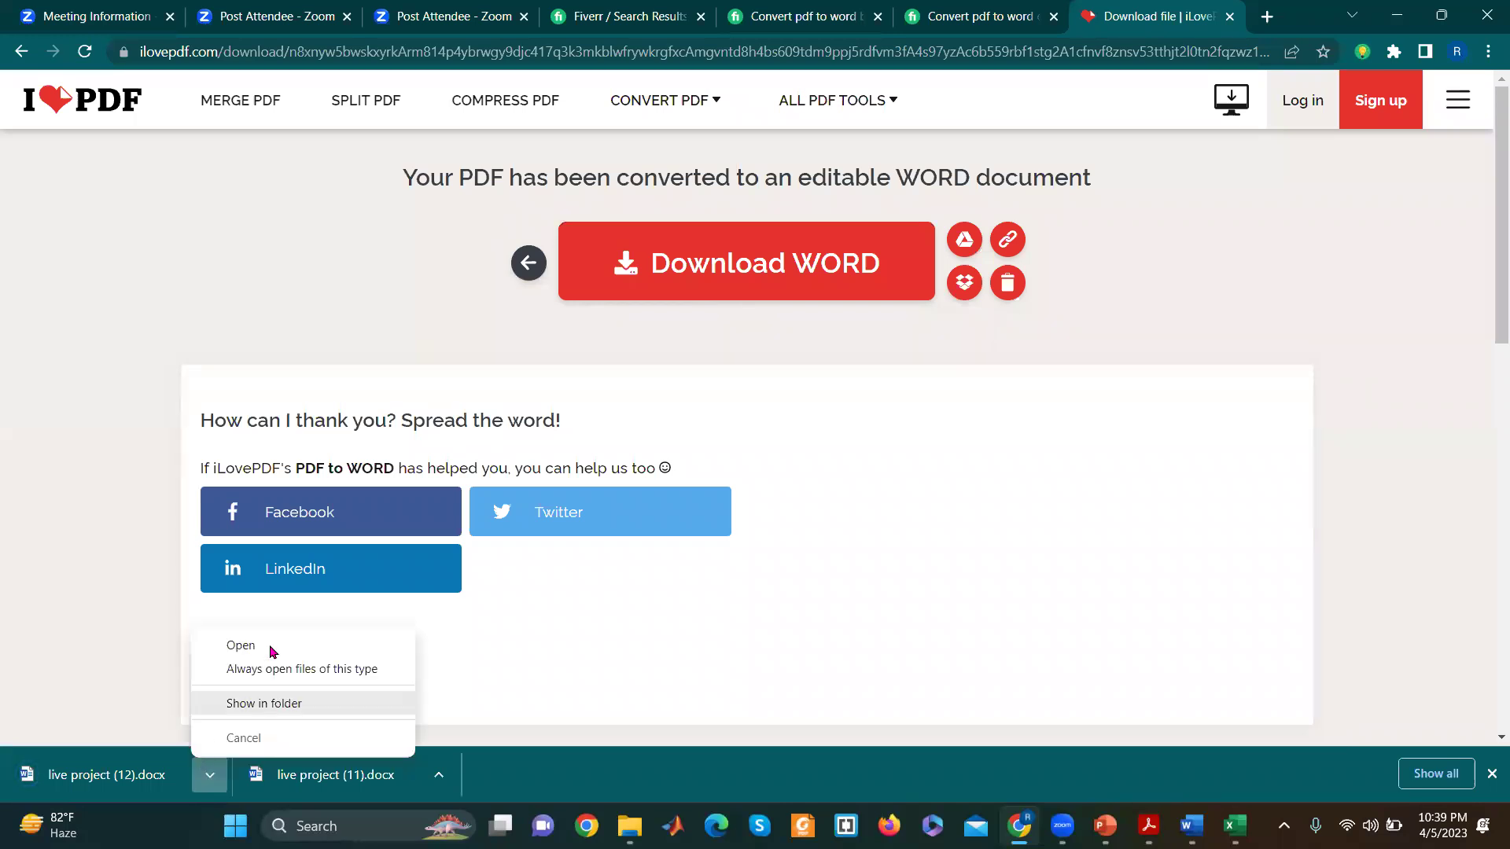
left_click(241, 645)
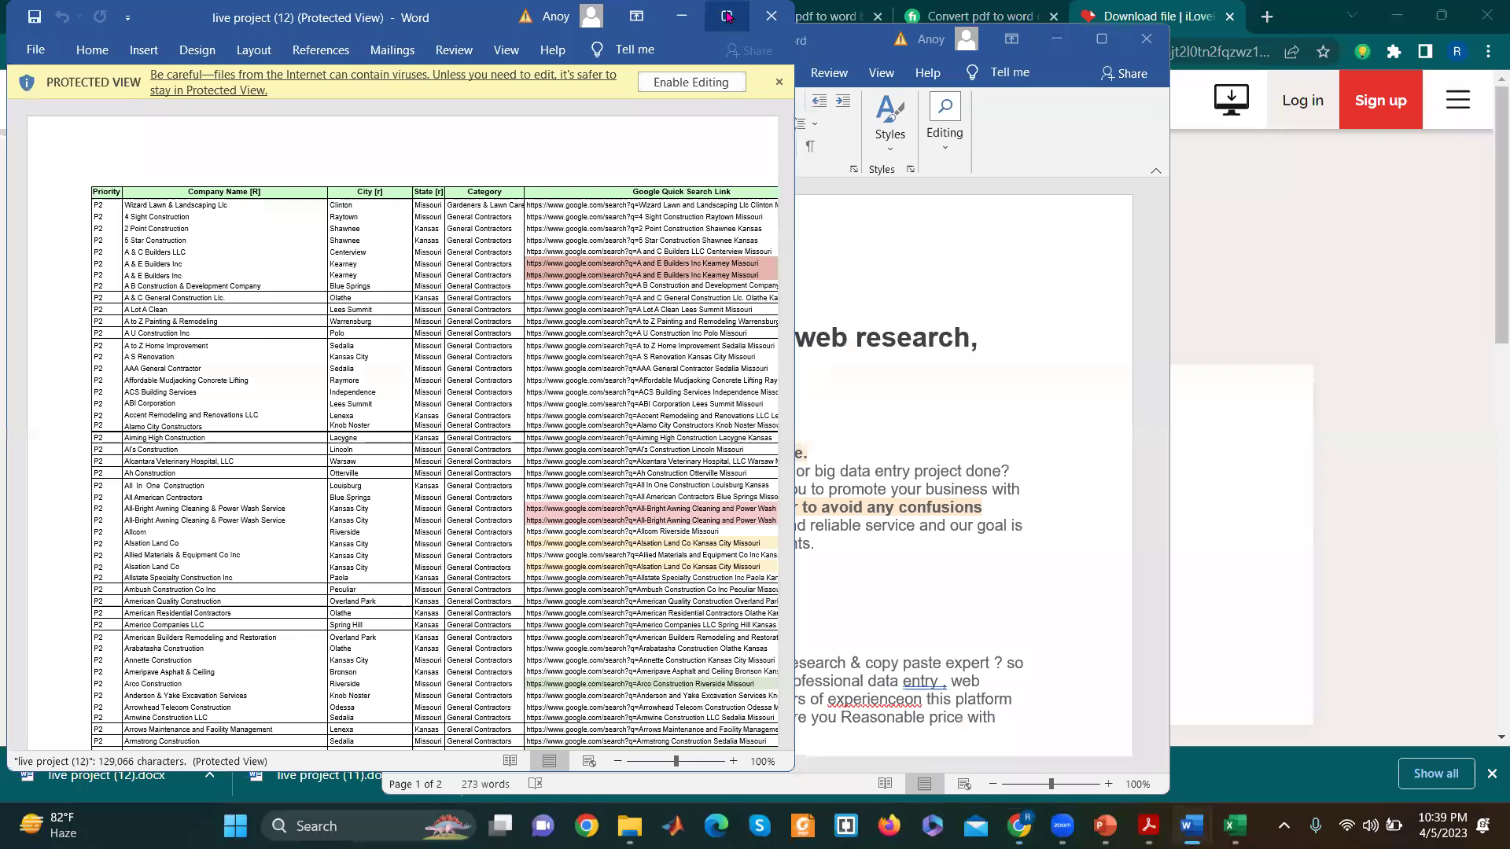
Step: Maximize live project (12).docx, scroll through its company listings table, then minimize both Word windows
left_click(727, 16)
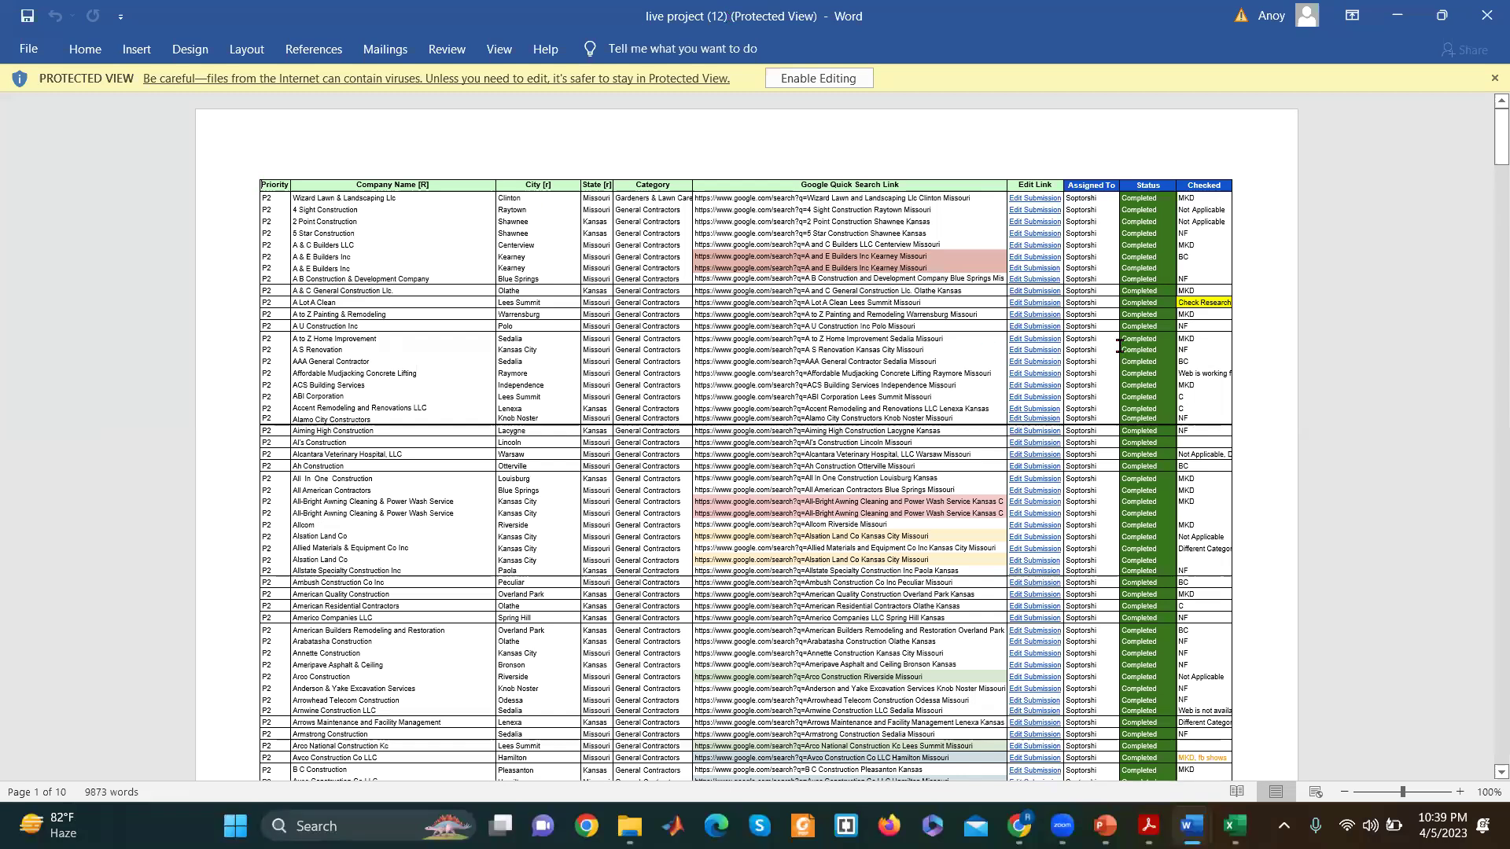
mouse_move(1498, 143)
left_mouse_down()
mouse_move(1482, 799)
mouse_move(1489, 97)
left_mouse_up()
left_click(1388, 16)
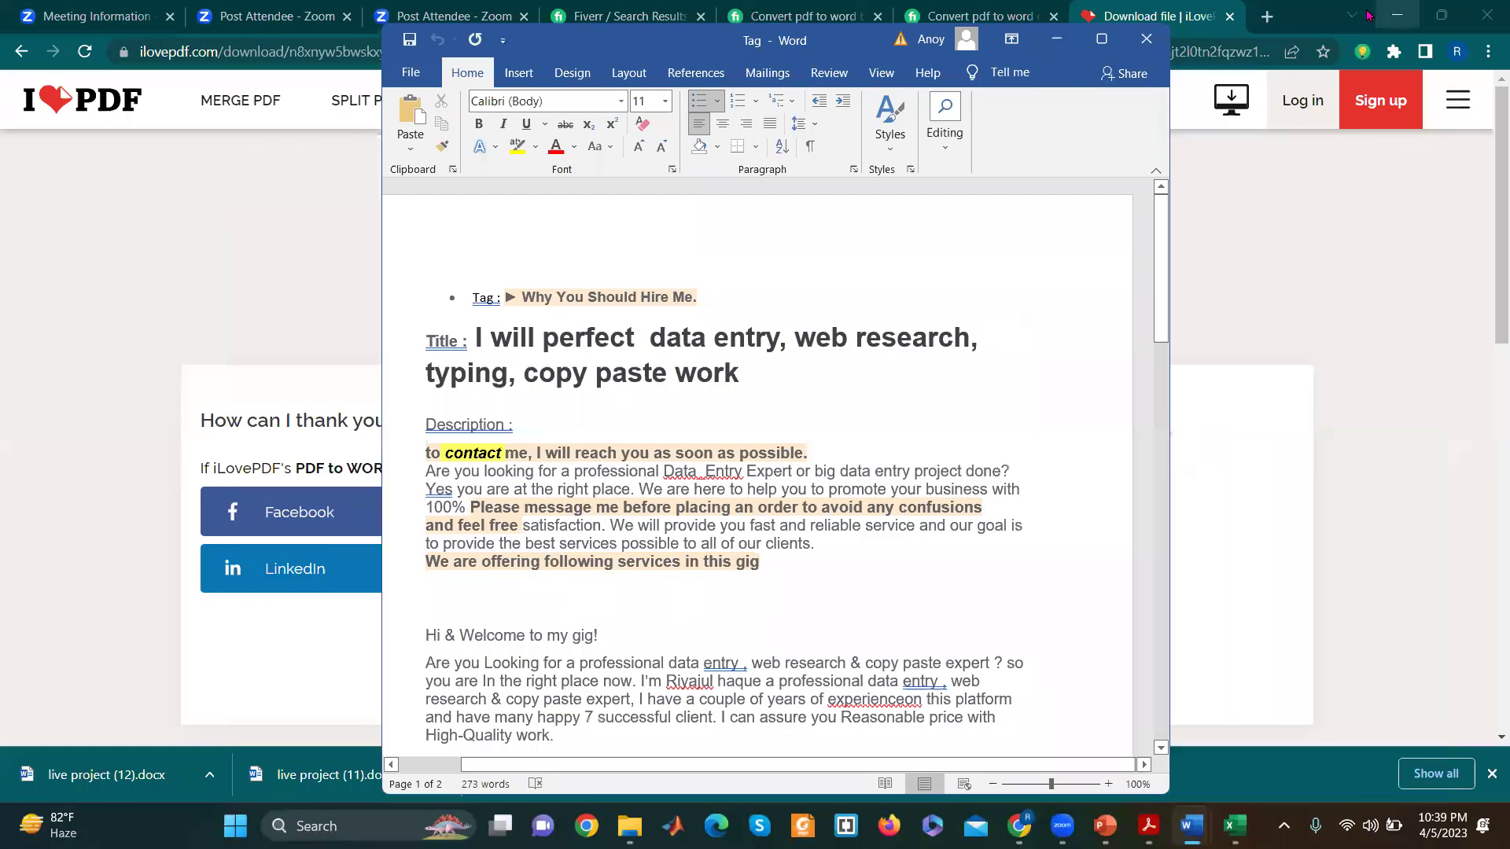
left_click(1057, 39)
mouse_move(838, 101)
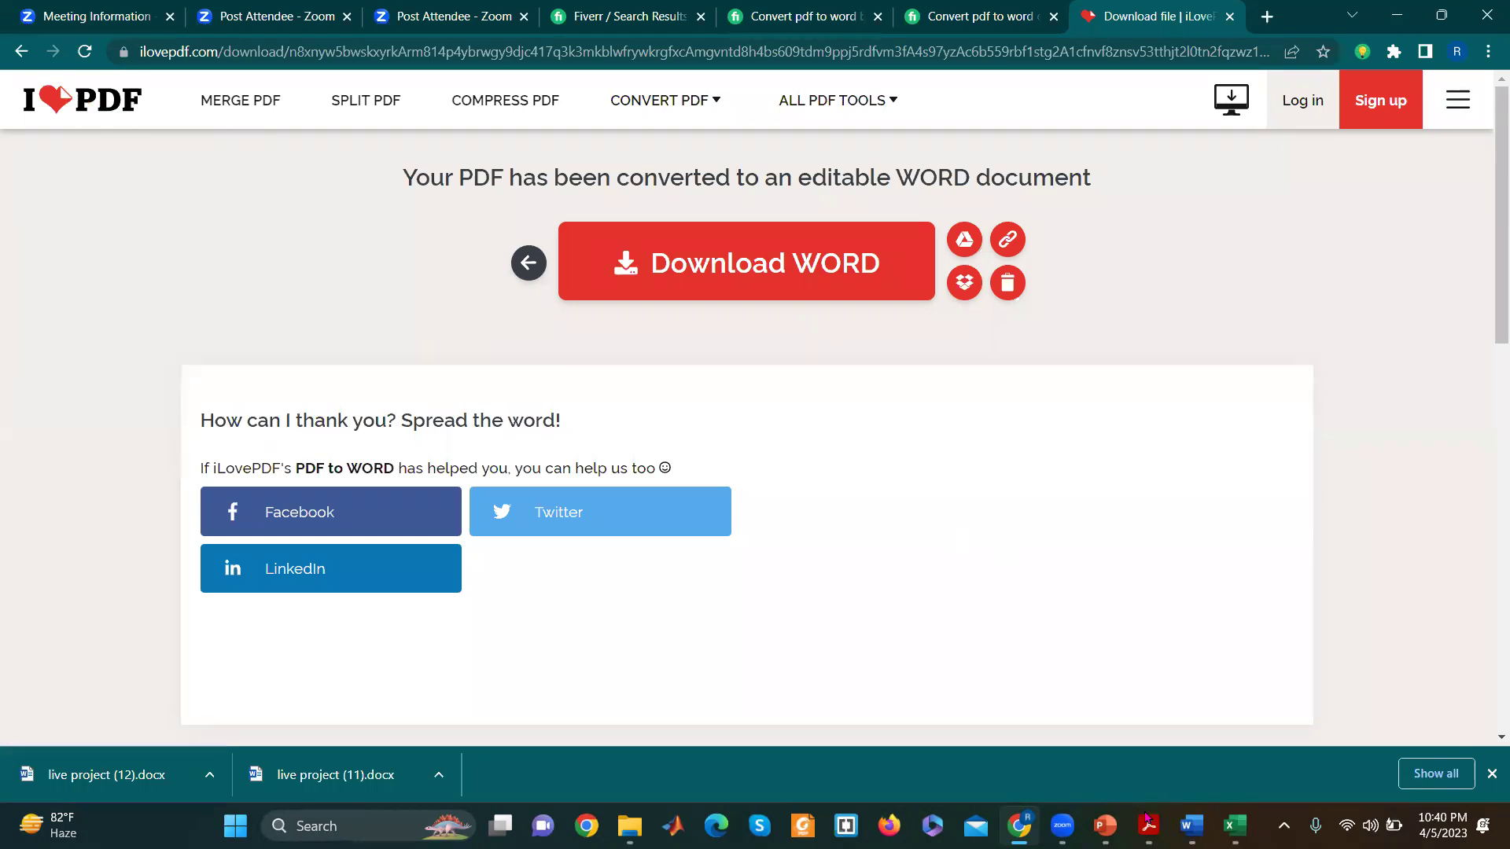
mouse_move(1148, 825)
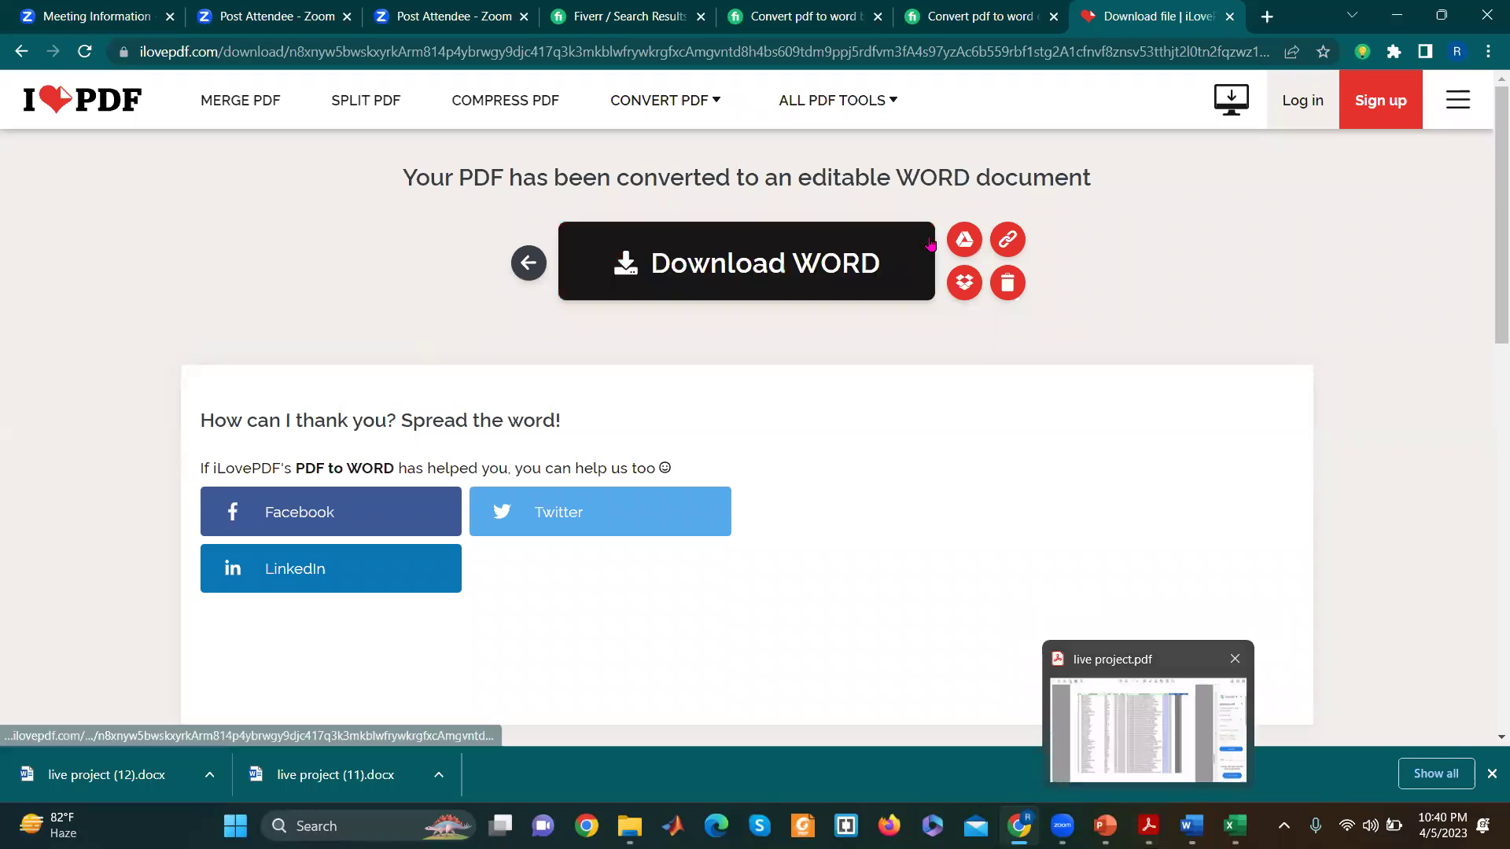
Step: On the Fiverr pdf-to-word gig, highlight the Basic package's $5 price and 50-page description
left_click(818, 14)
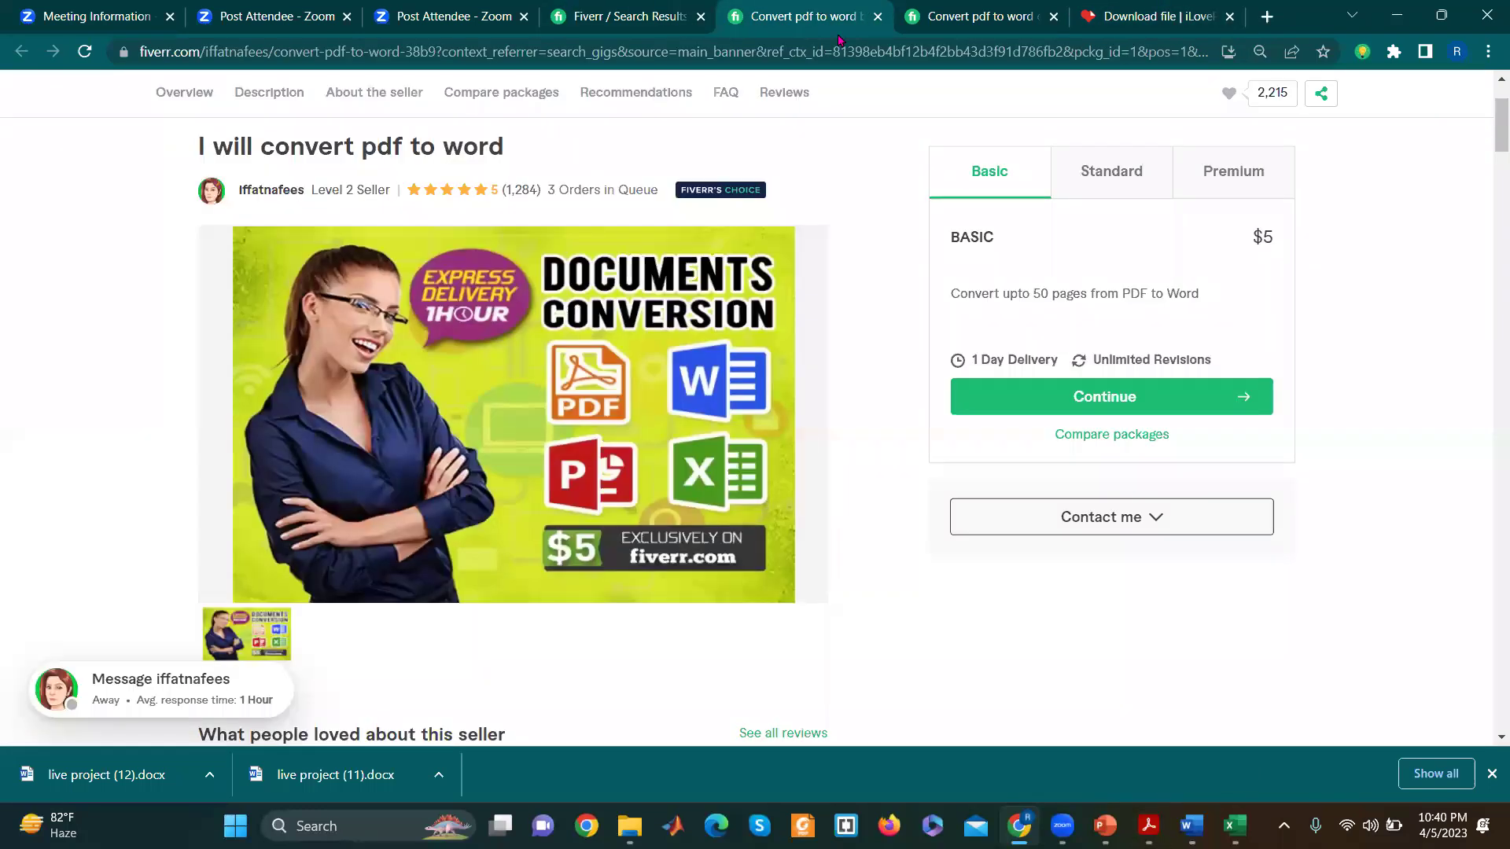
left_click_drag(947, 295, 1229, 305)
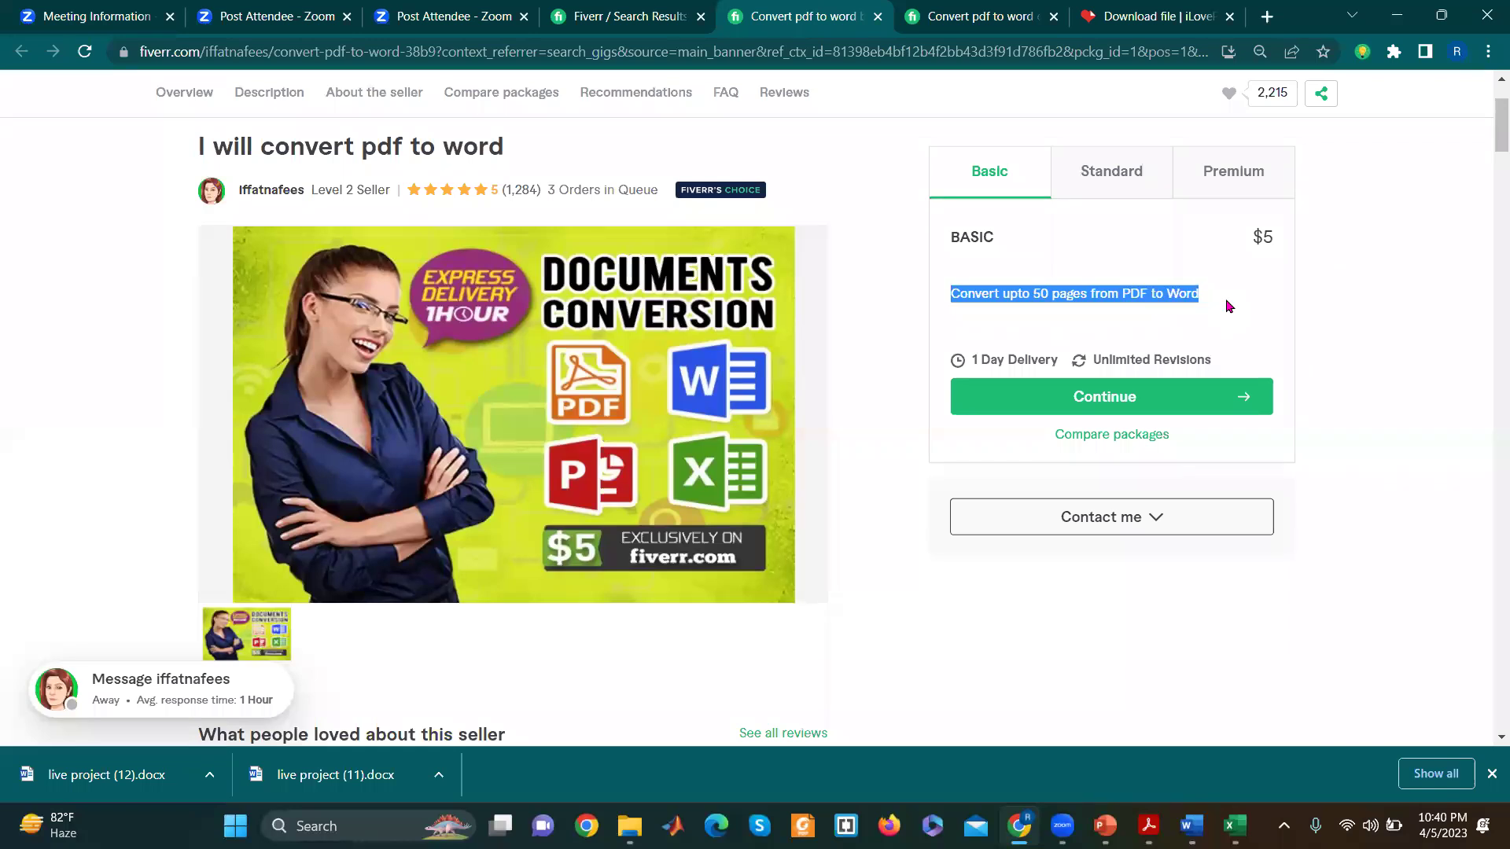
left_click_drag(1252, 238, 1281, 236)
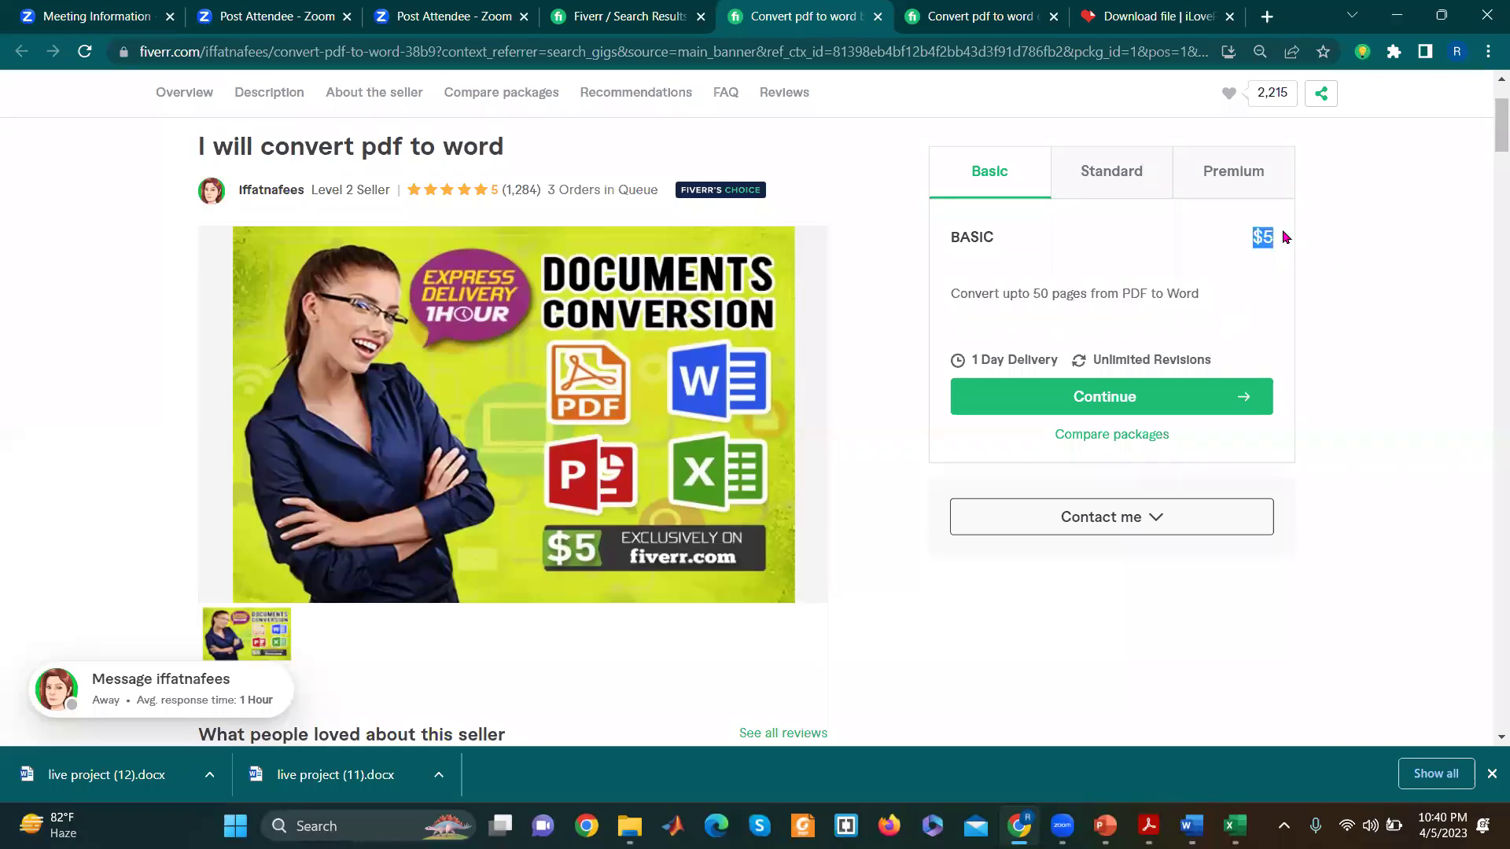
left_click(1112, 158)
left_click(987, 168)
left_click_drag(941, 310, 1203, 313)
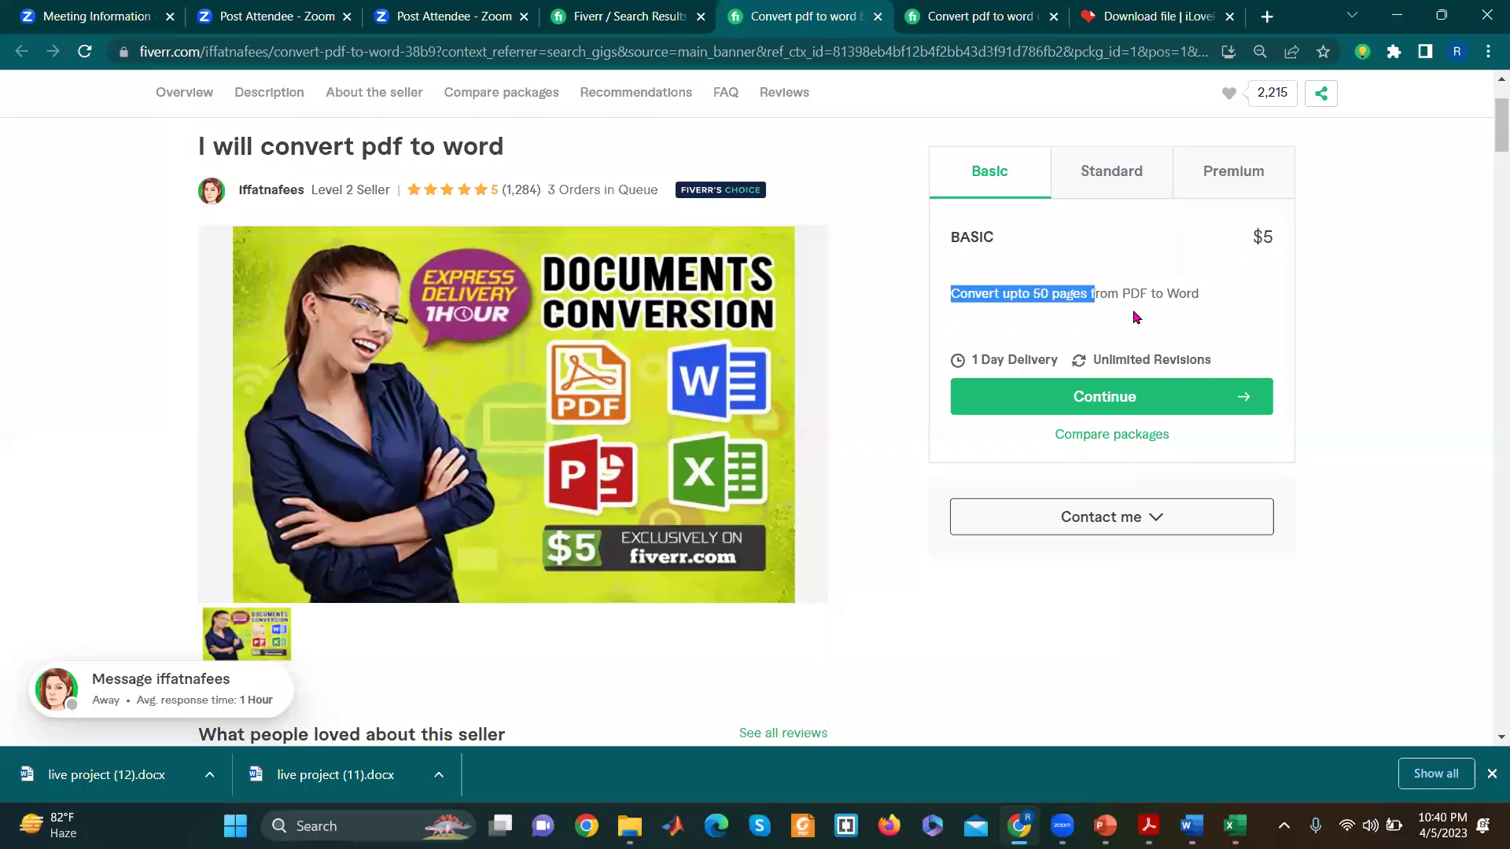
left_click_drag(1255, 263, 1276, 218)
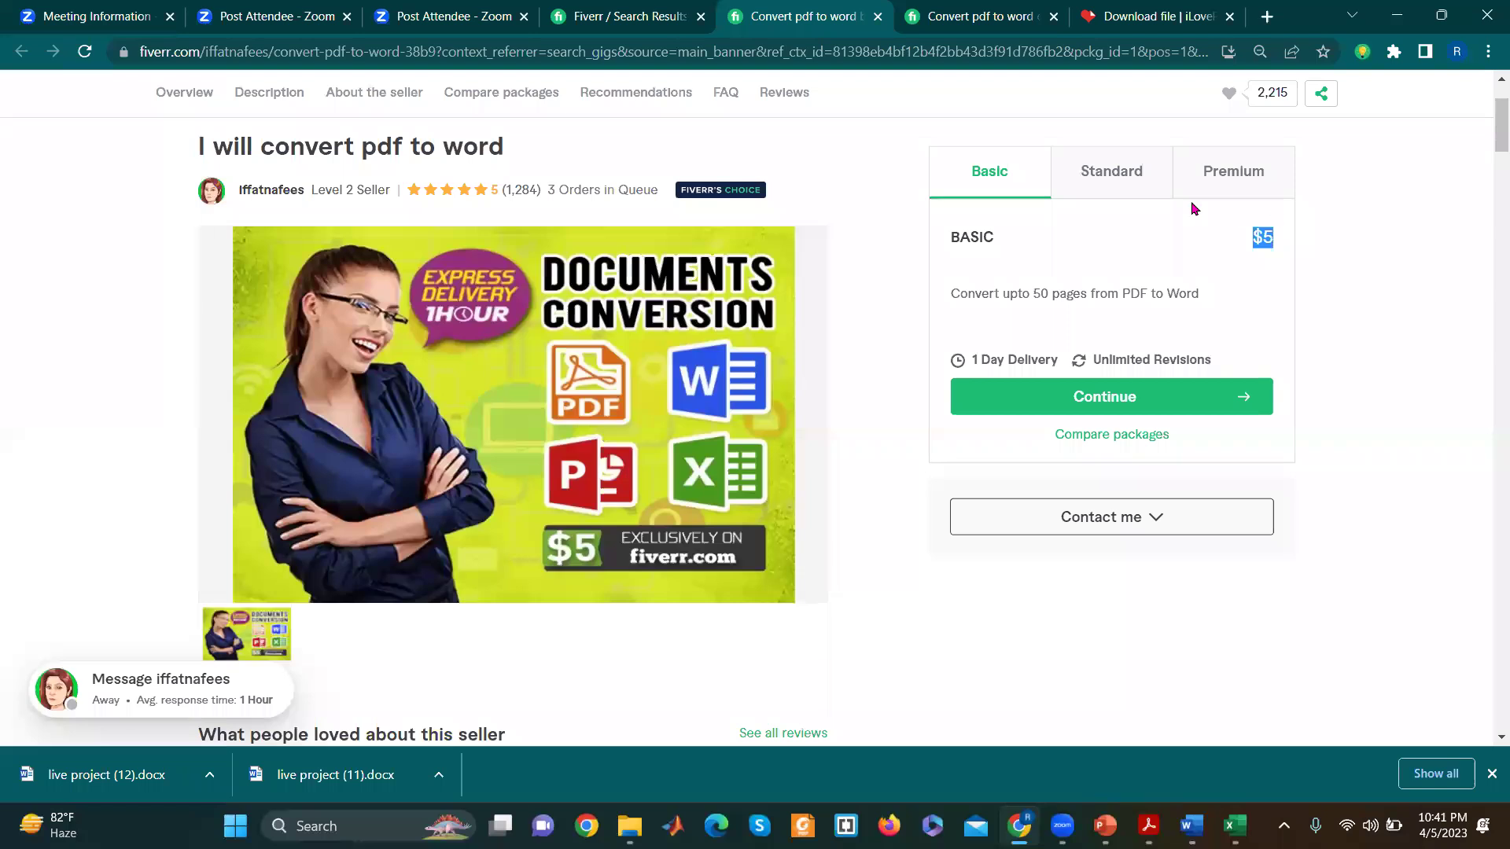
mouse_move(938, 297)
left_mouse_down()
mouse_move(1171, 324)
mouse_move(1099, 309)
left_mouse_up()
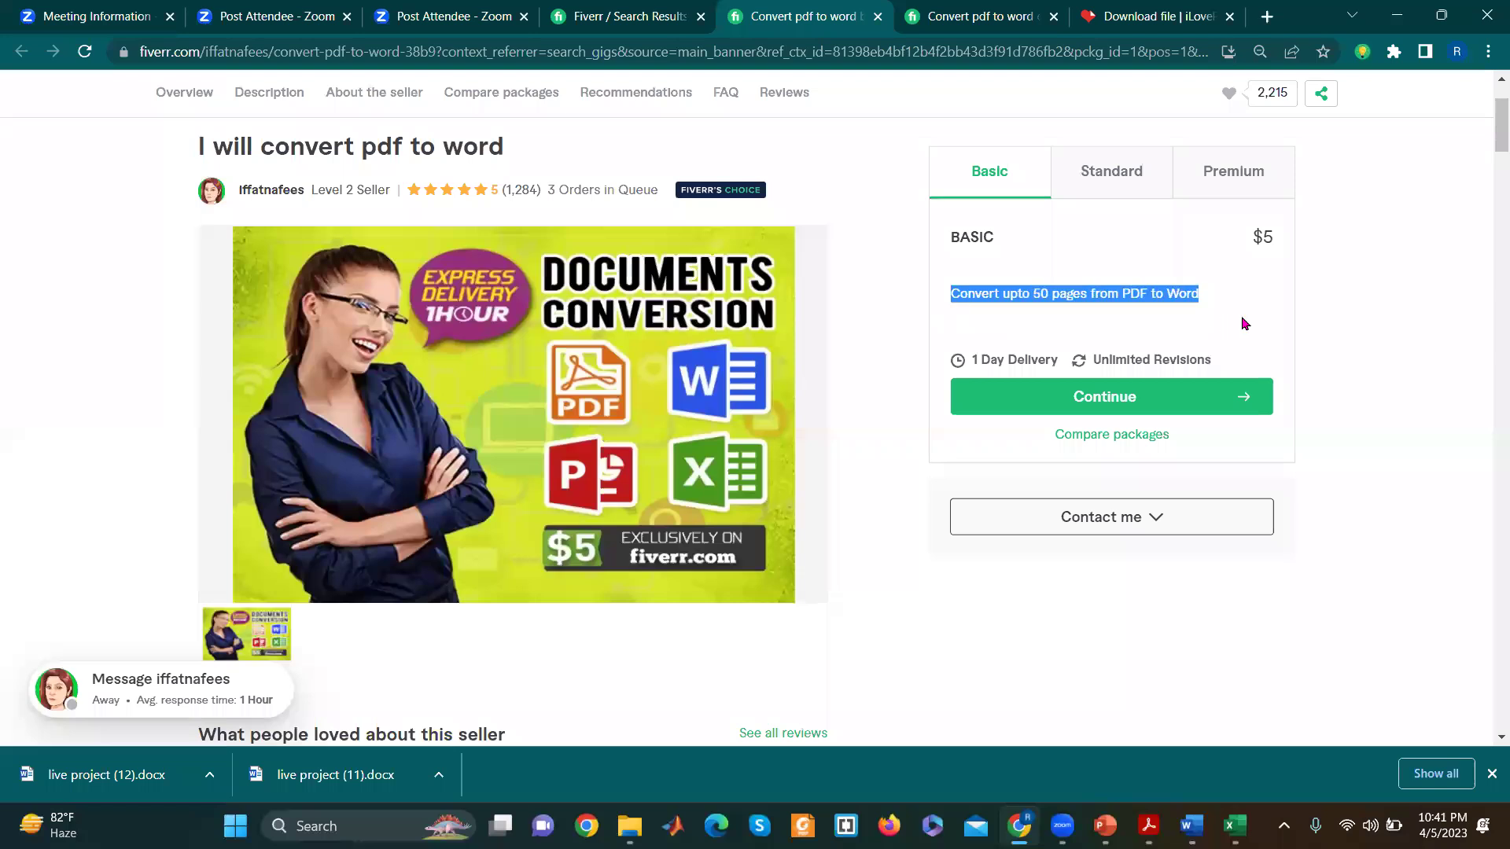
left_click(1098, 309)
mouse_move(1215, 297)
left_mouse_down()
mouse_move(950, 276)
mouse_move(1216, 324)
left_mouse_up()
left_click(1093, 257)
Step: Compare the Standard and Premium packages, highlighting the Premium $15, 200-page description
left_click(1060, 259)
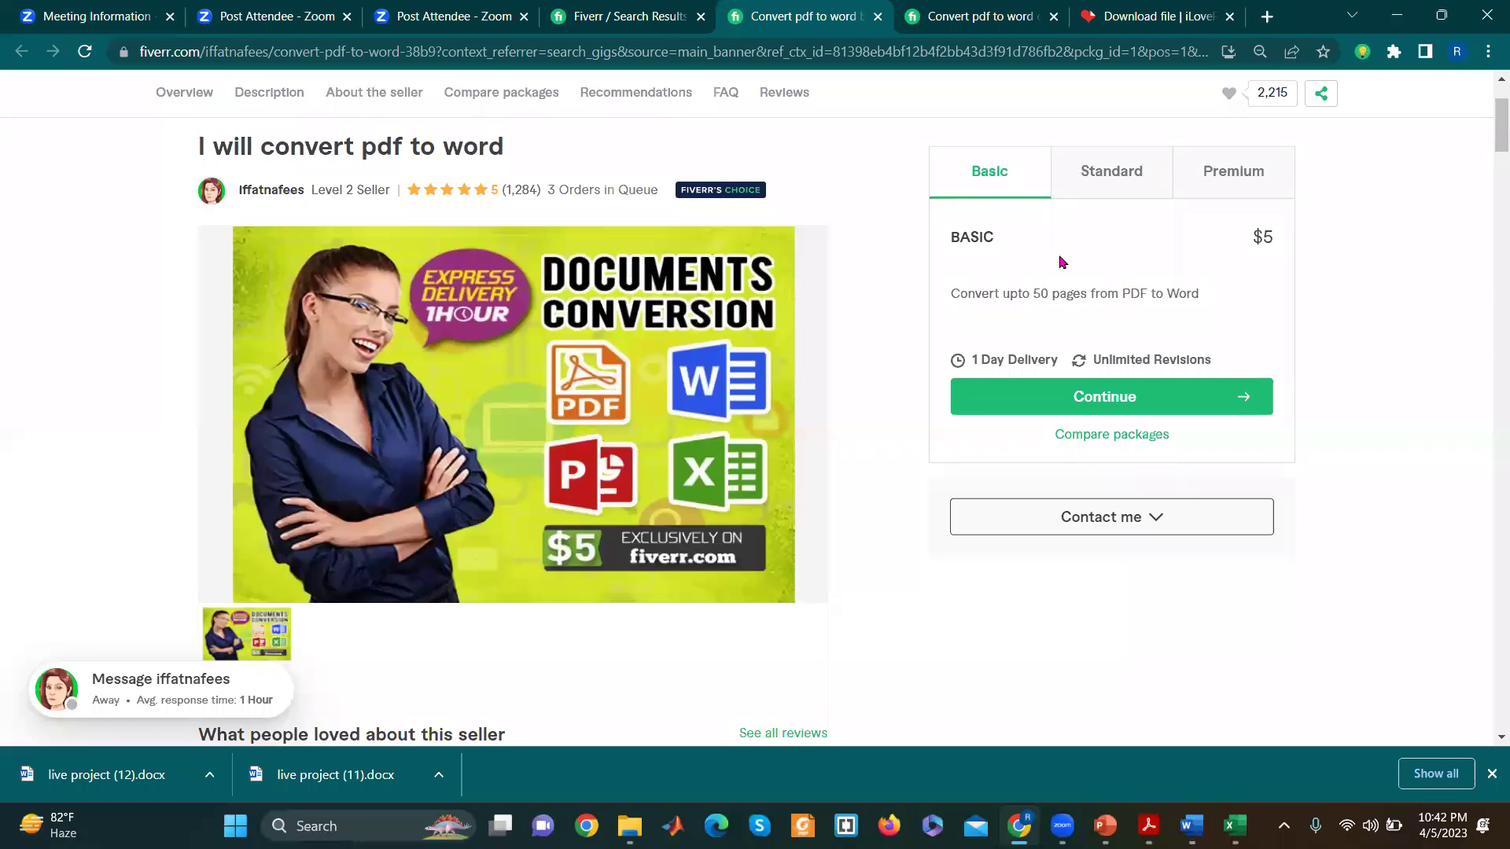
left_click(1103, 170)
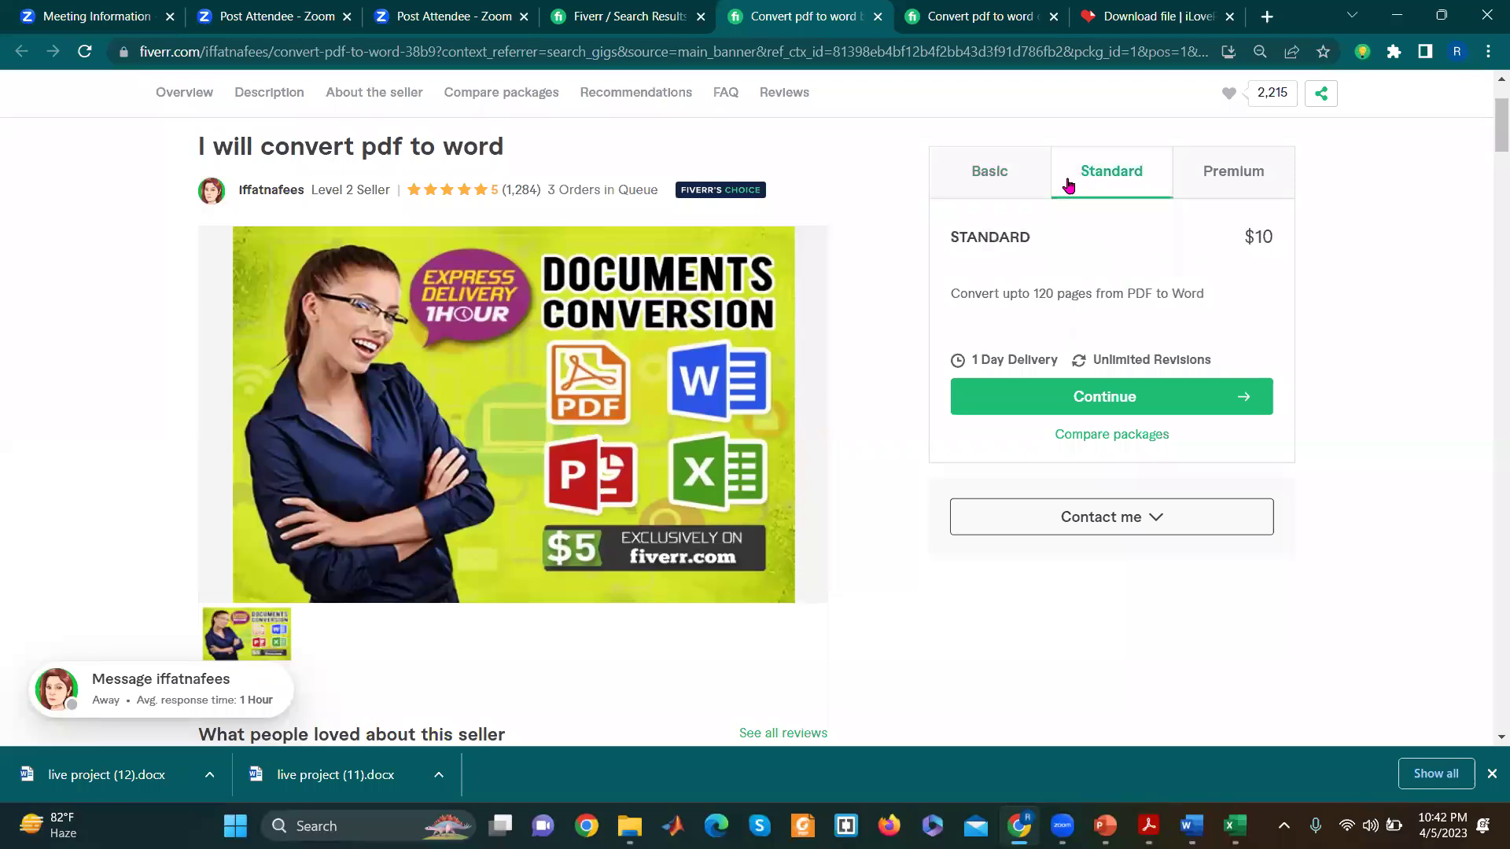
left_click(1233, 177)
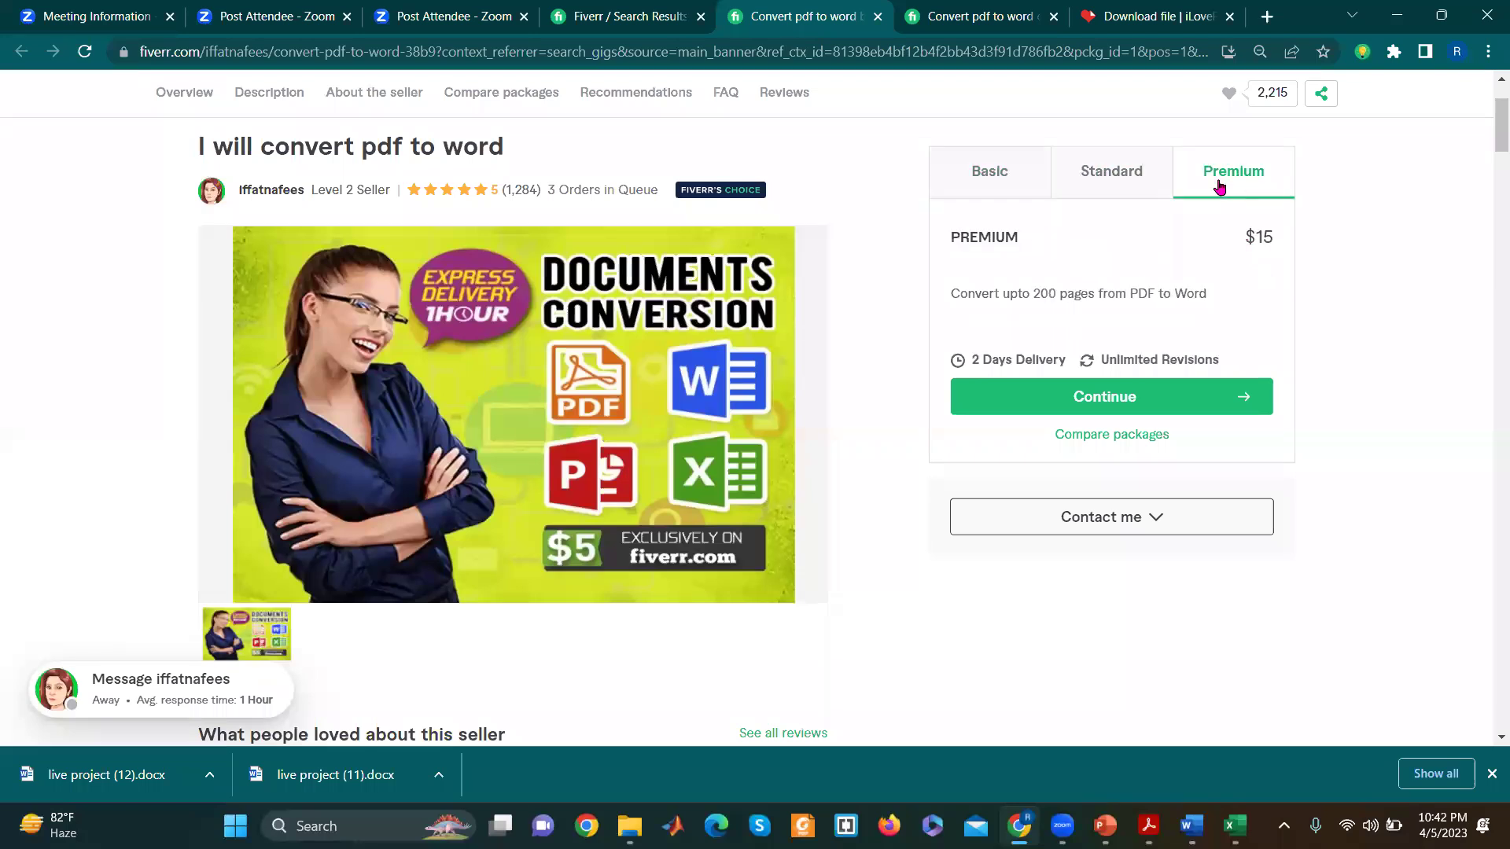
left_click_drag(948, 297, 1229, 339)
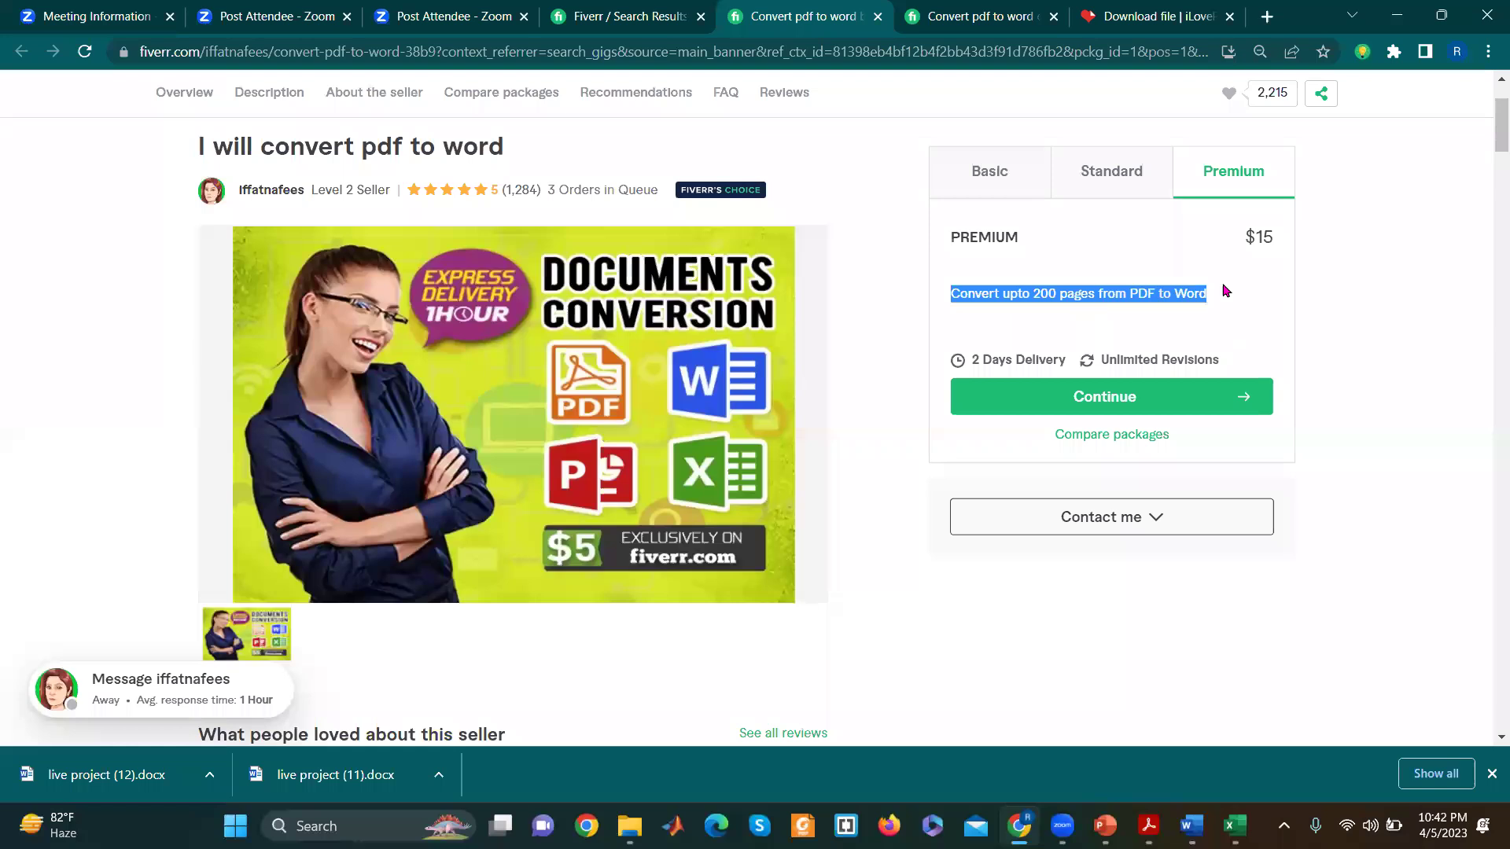
left_click(1125, 179)
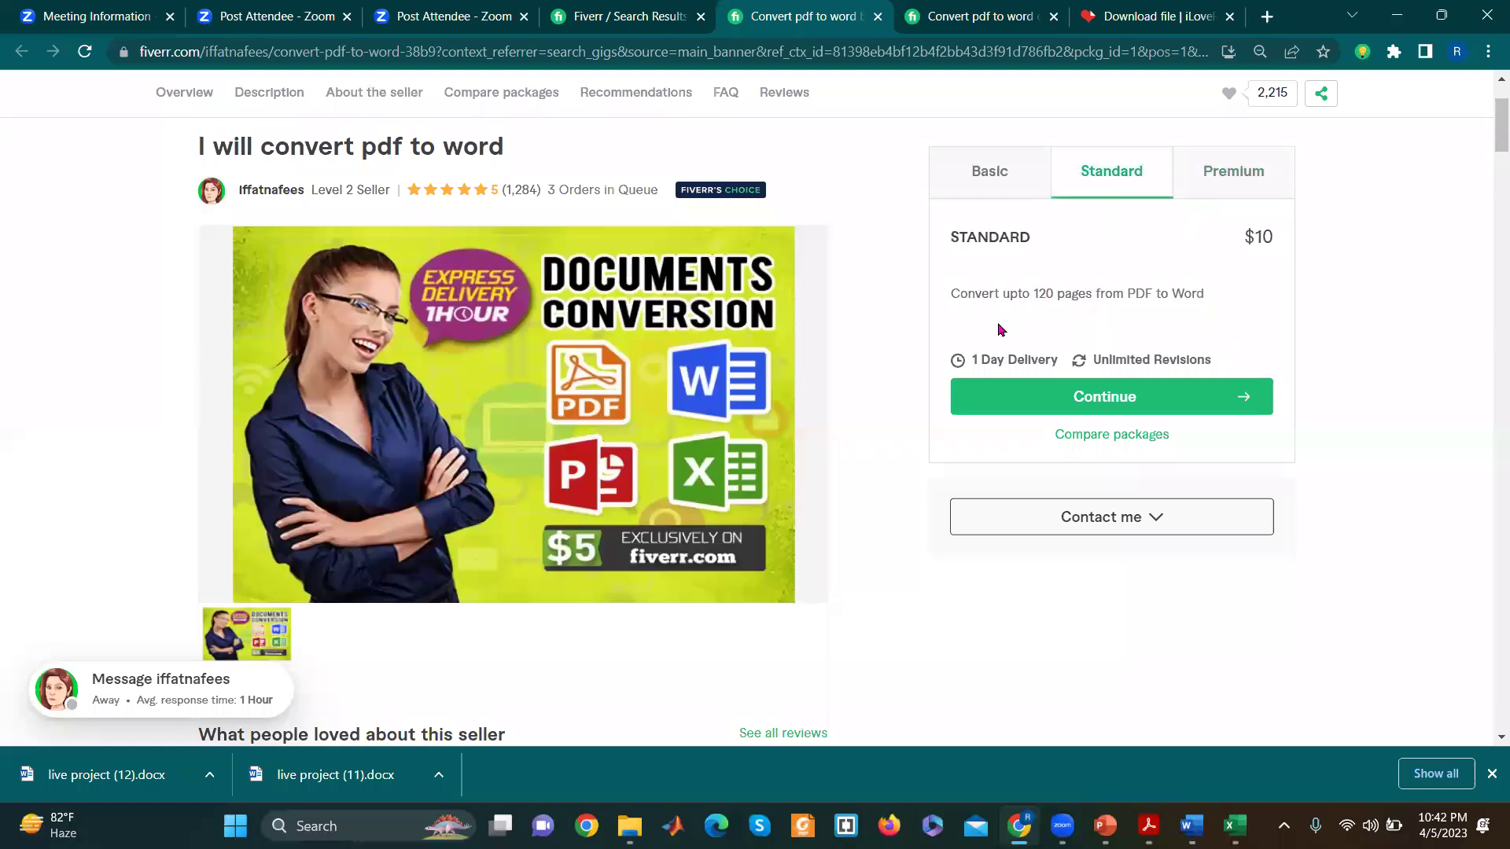
left_click(1204, 190)
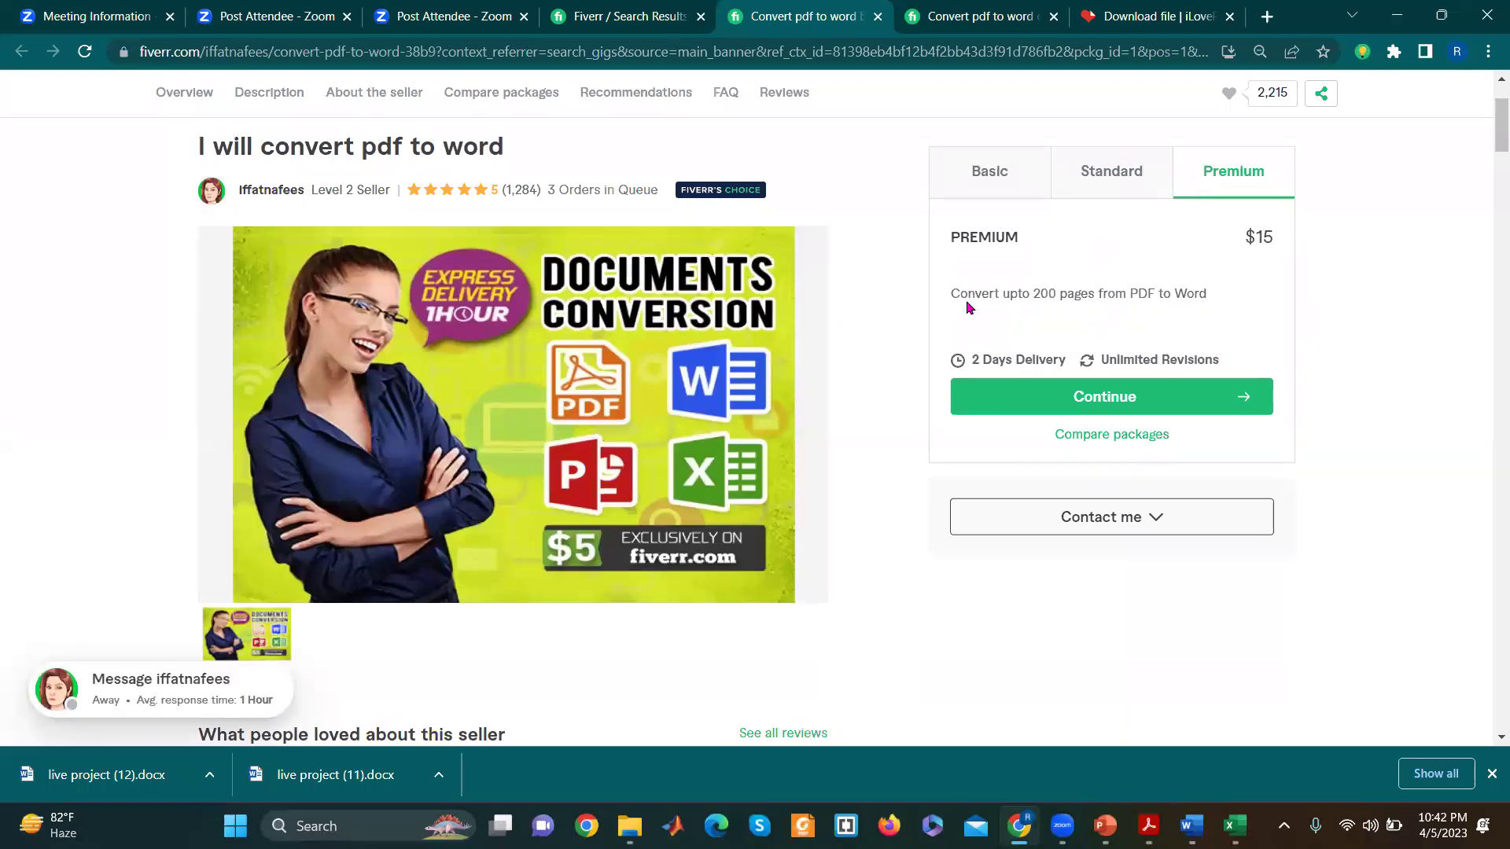
left_click_drag(968, 305, 1232, 329)
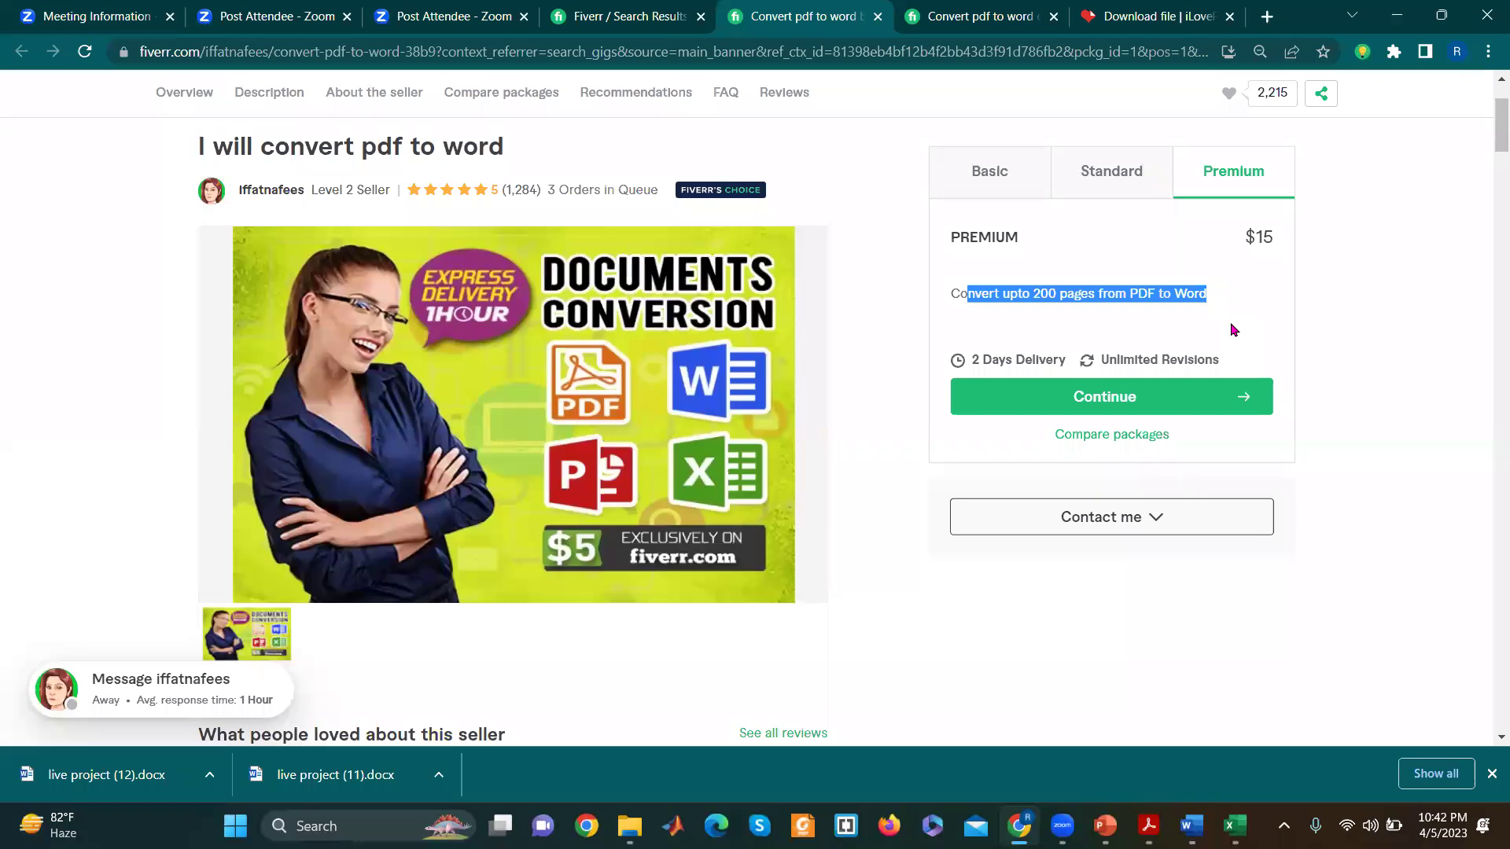
Step: Highlight the package panel text, recheck Standard, and settle on Premium with 2-day delivery
mouse_move(914, 139)
left_mouse_down()
mouse_move(1060, 275)
mouse_move(1355, 438)
left_mouse_up()
left_click(1364, 441)
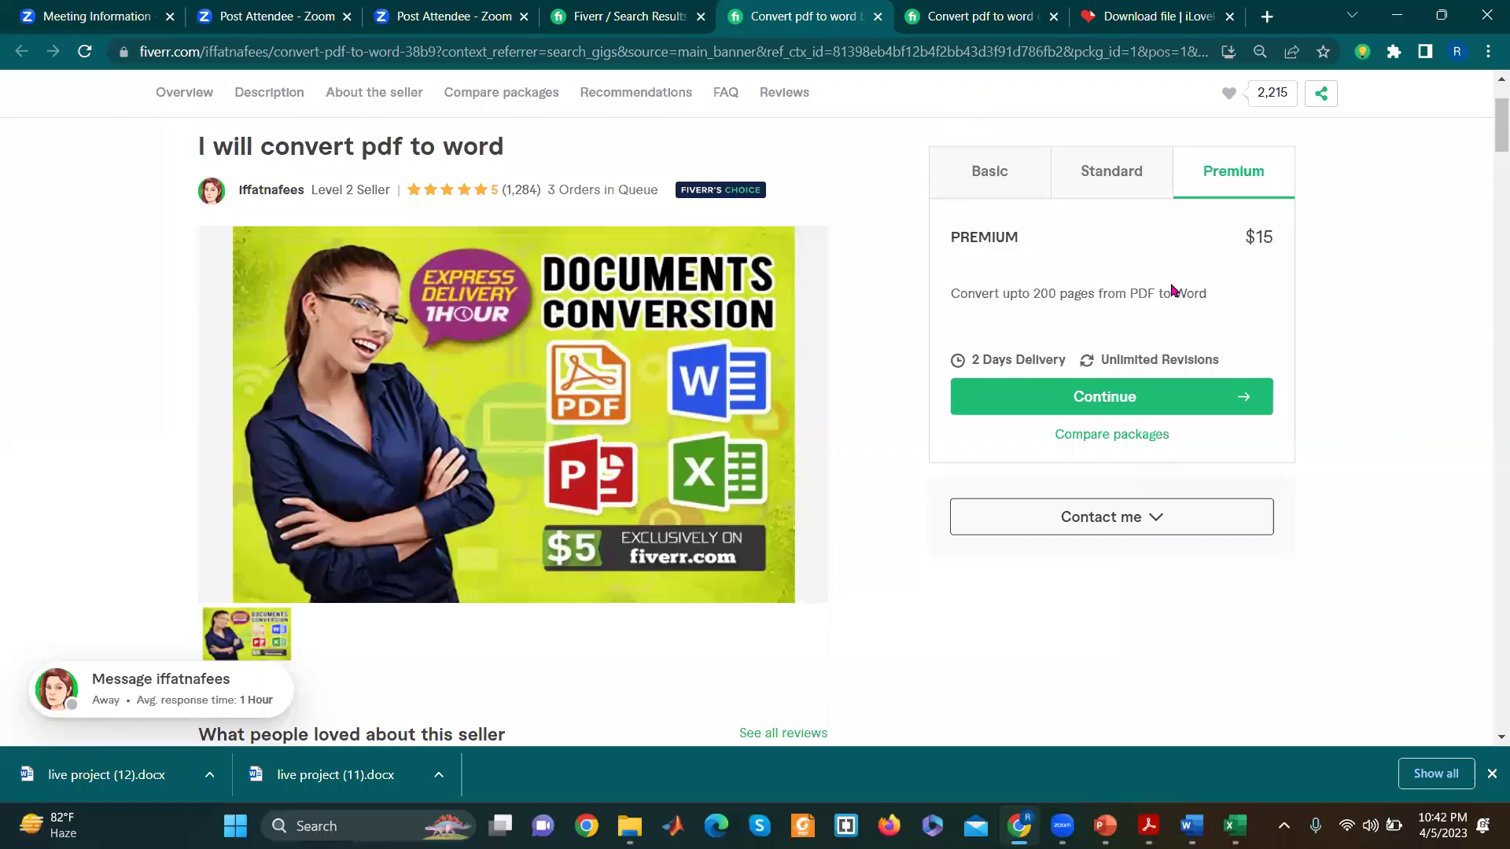
left_click_drag(900, 143, 1321, 379)
left_click(1376, 402)
left_click(1122, 168)
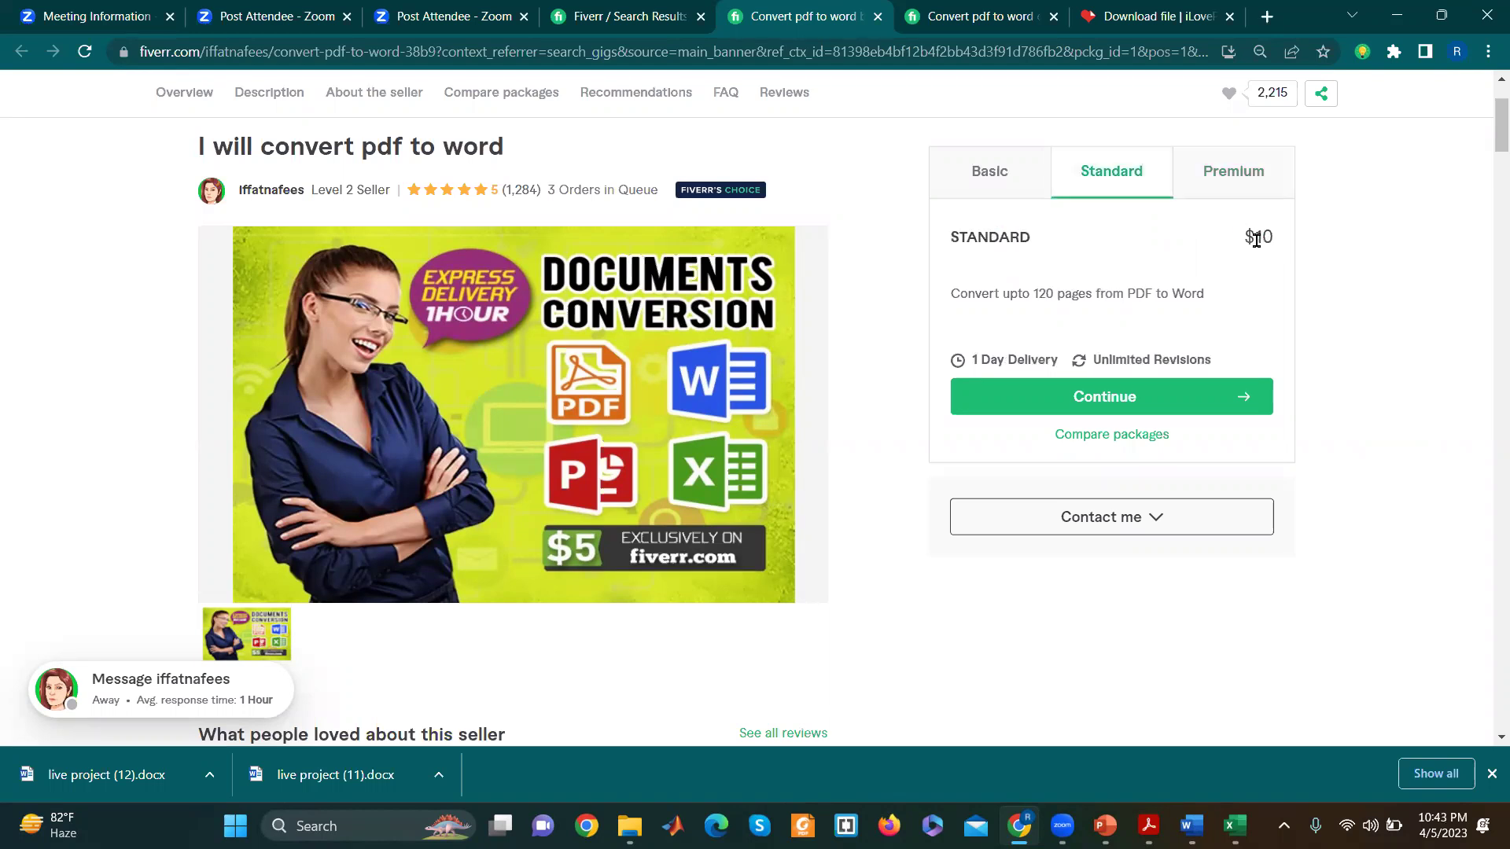
left_click(1242, 190)
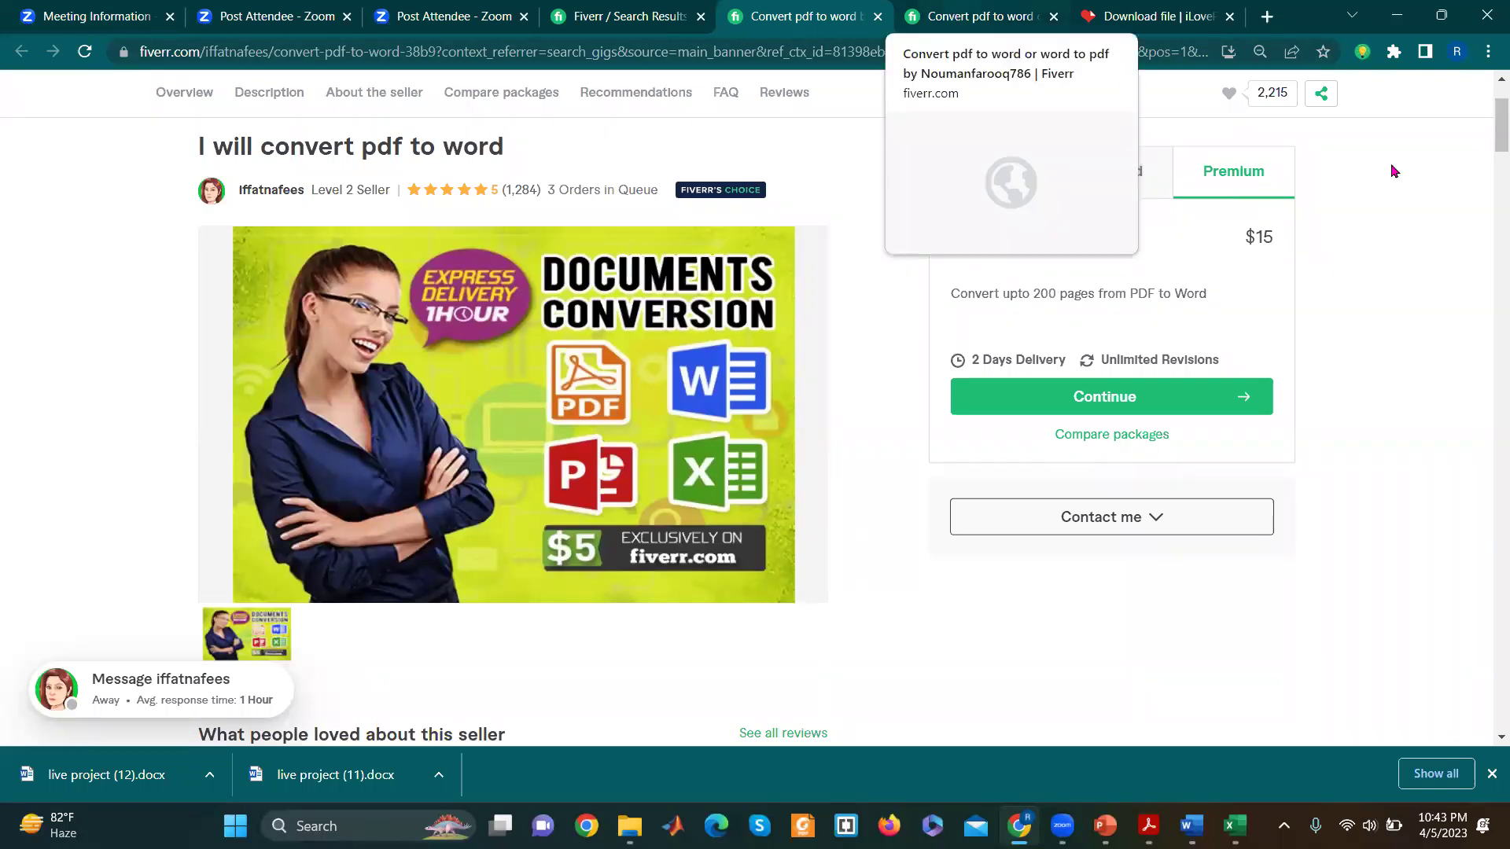
scroll(1489, 123, "up", 2)
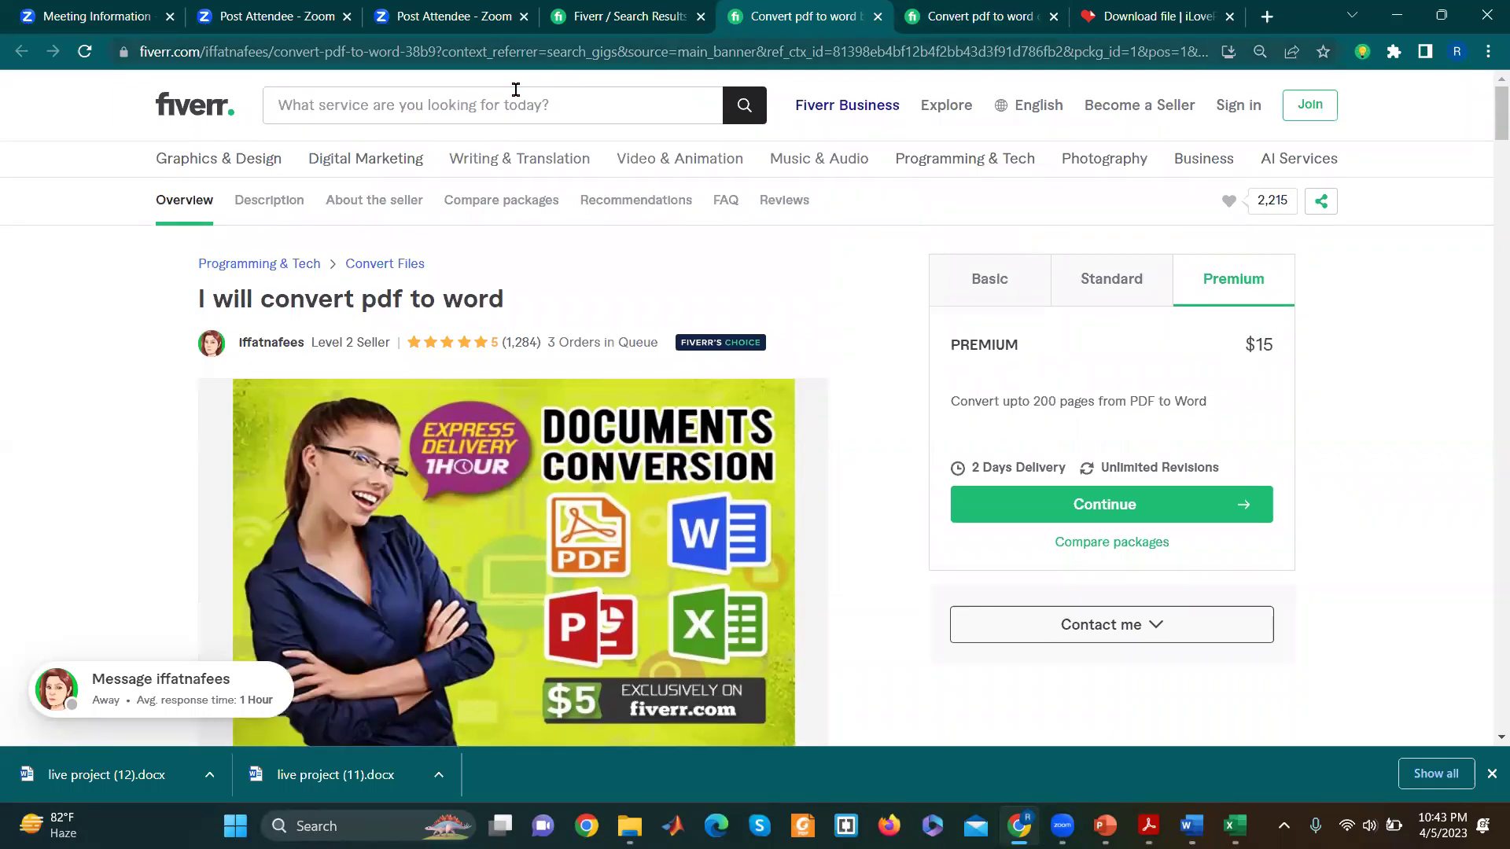
Step: Search Fiverr for 'convert word to pdf' and close the extra pdf-to-word gig tab
left_click(495, 104)
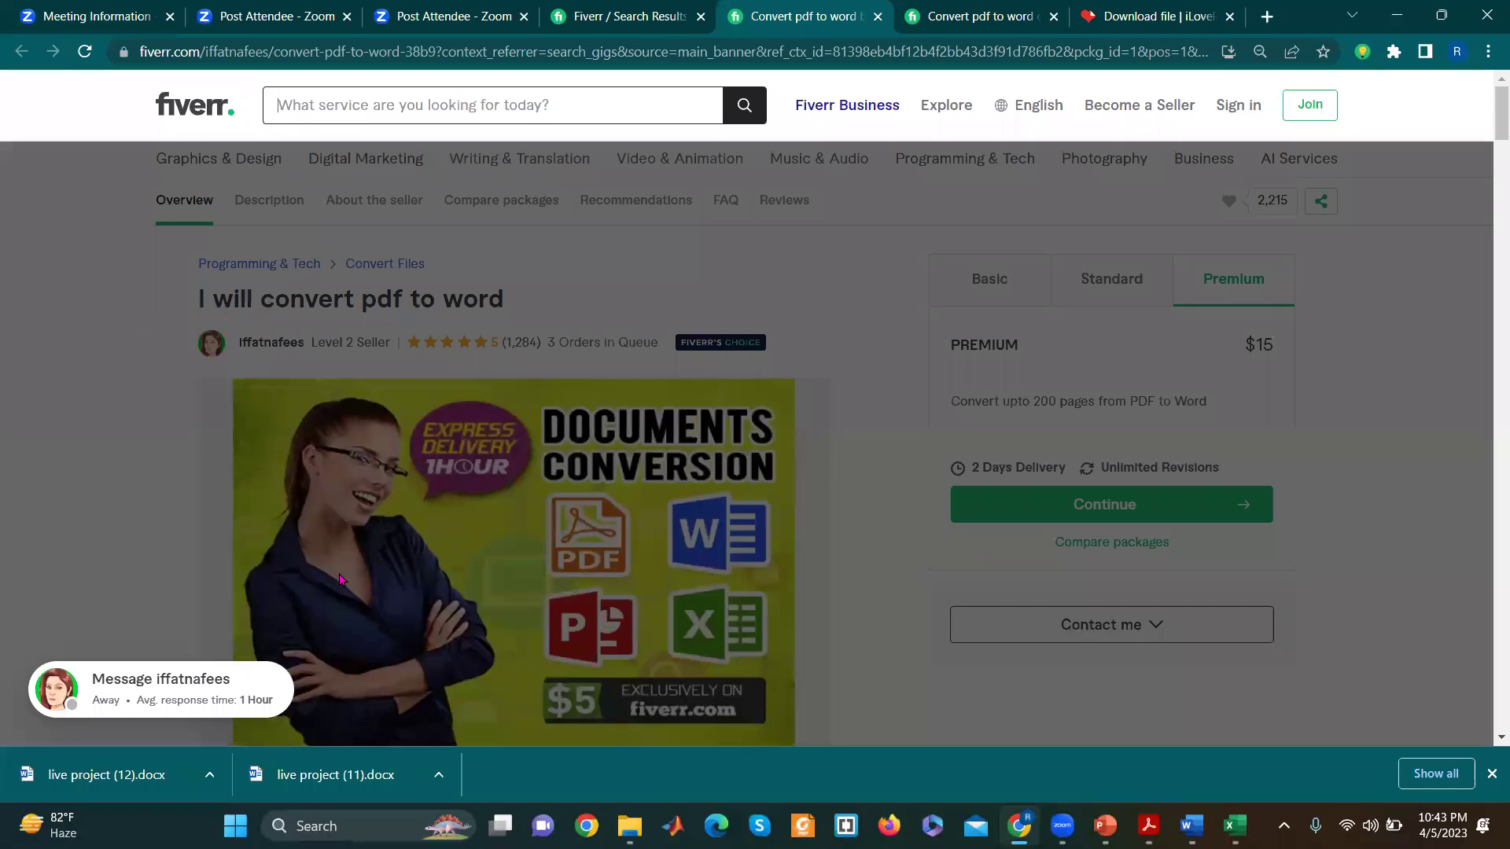
left_click(935, 275)
left_click(591, 107)
type("convert")
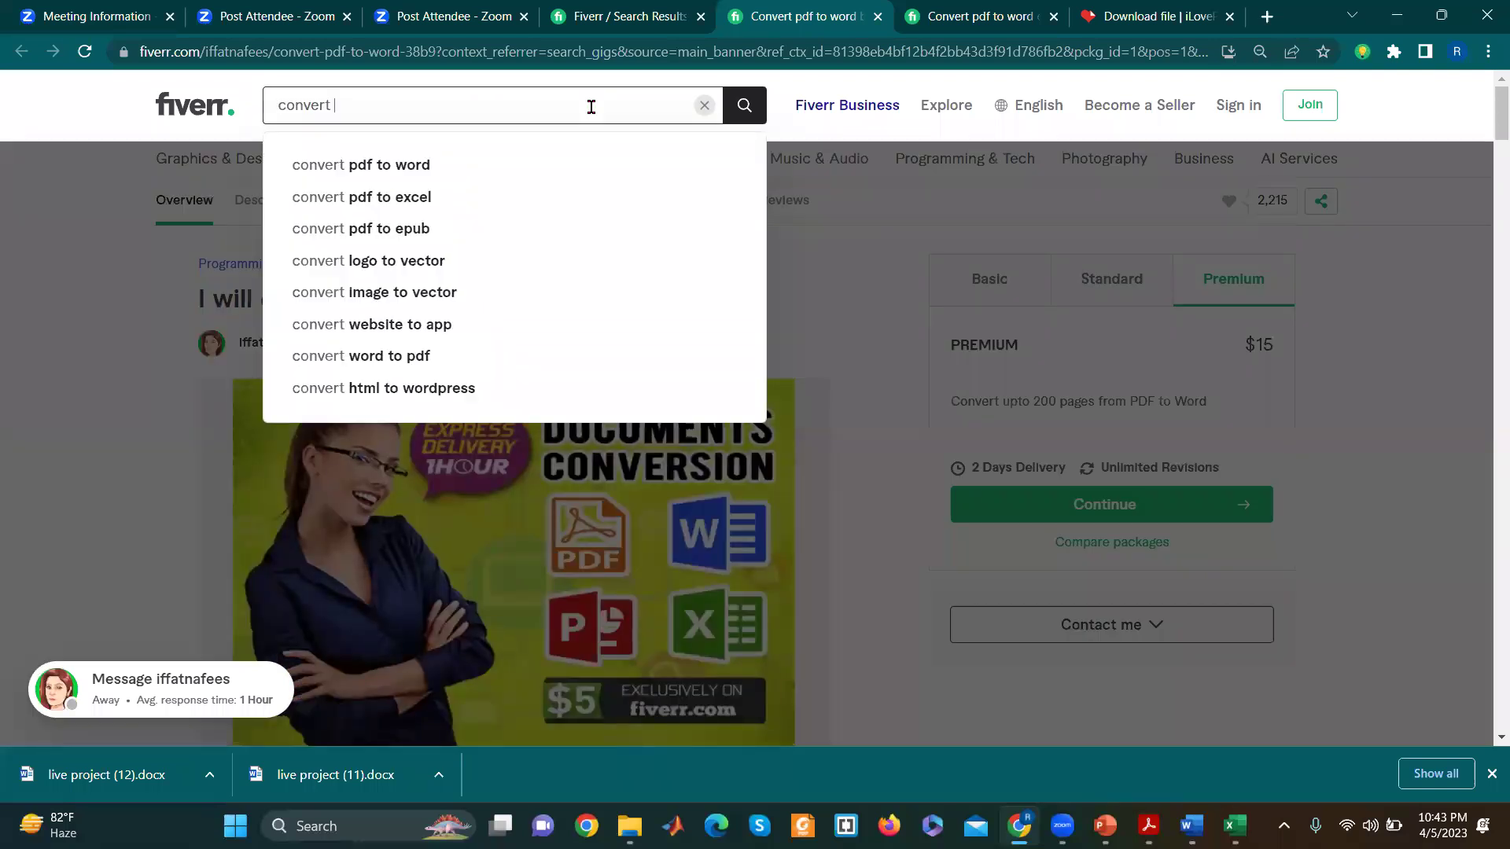
type(" word")
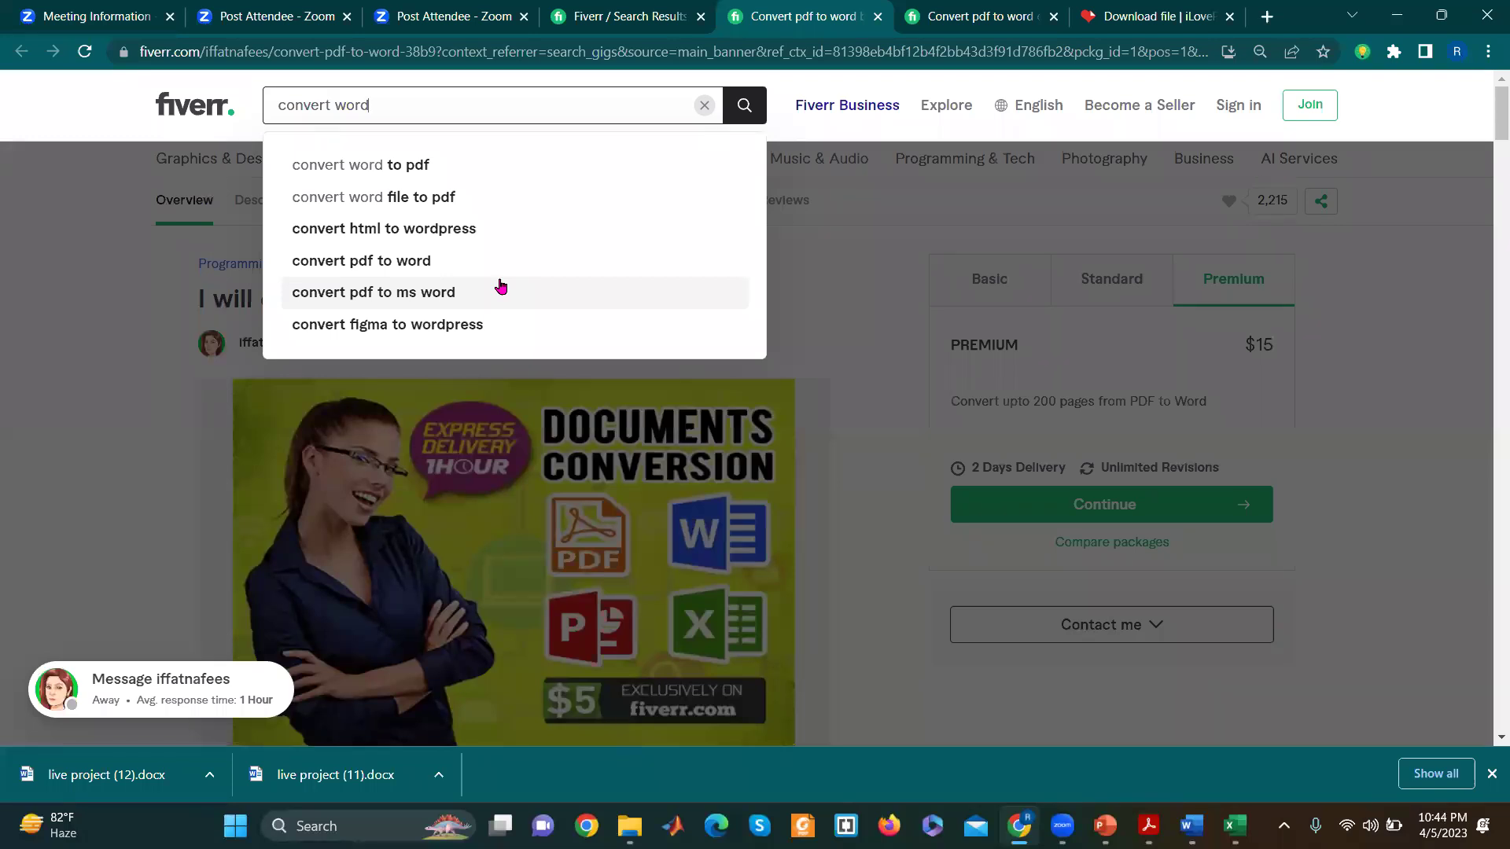
left_click(415, 165)
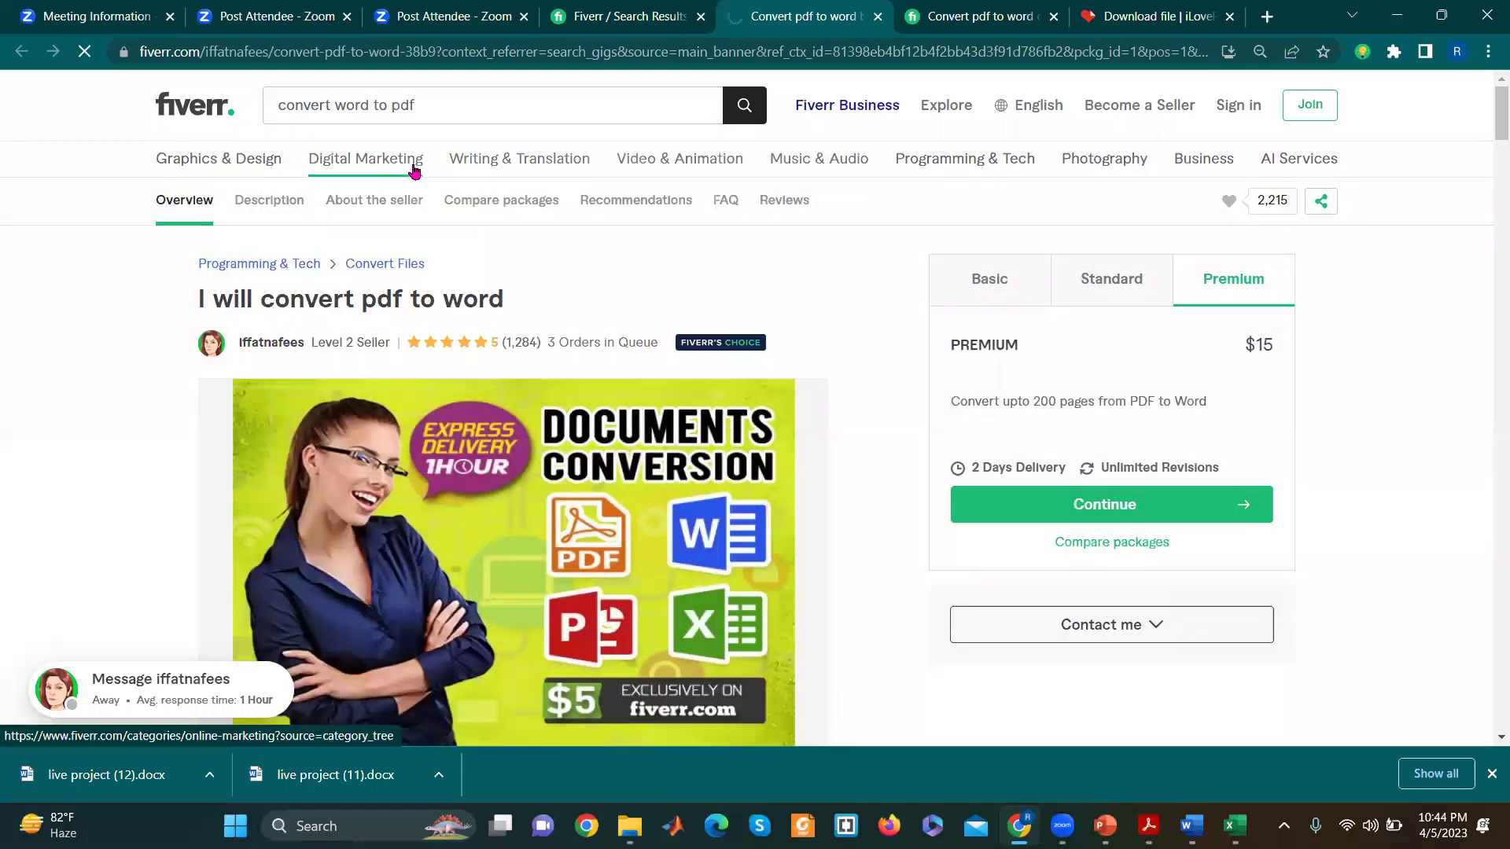
left_click(1052, 18)
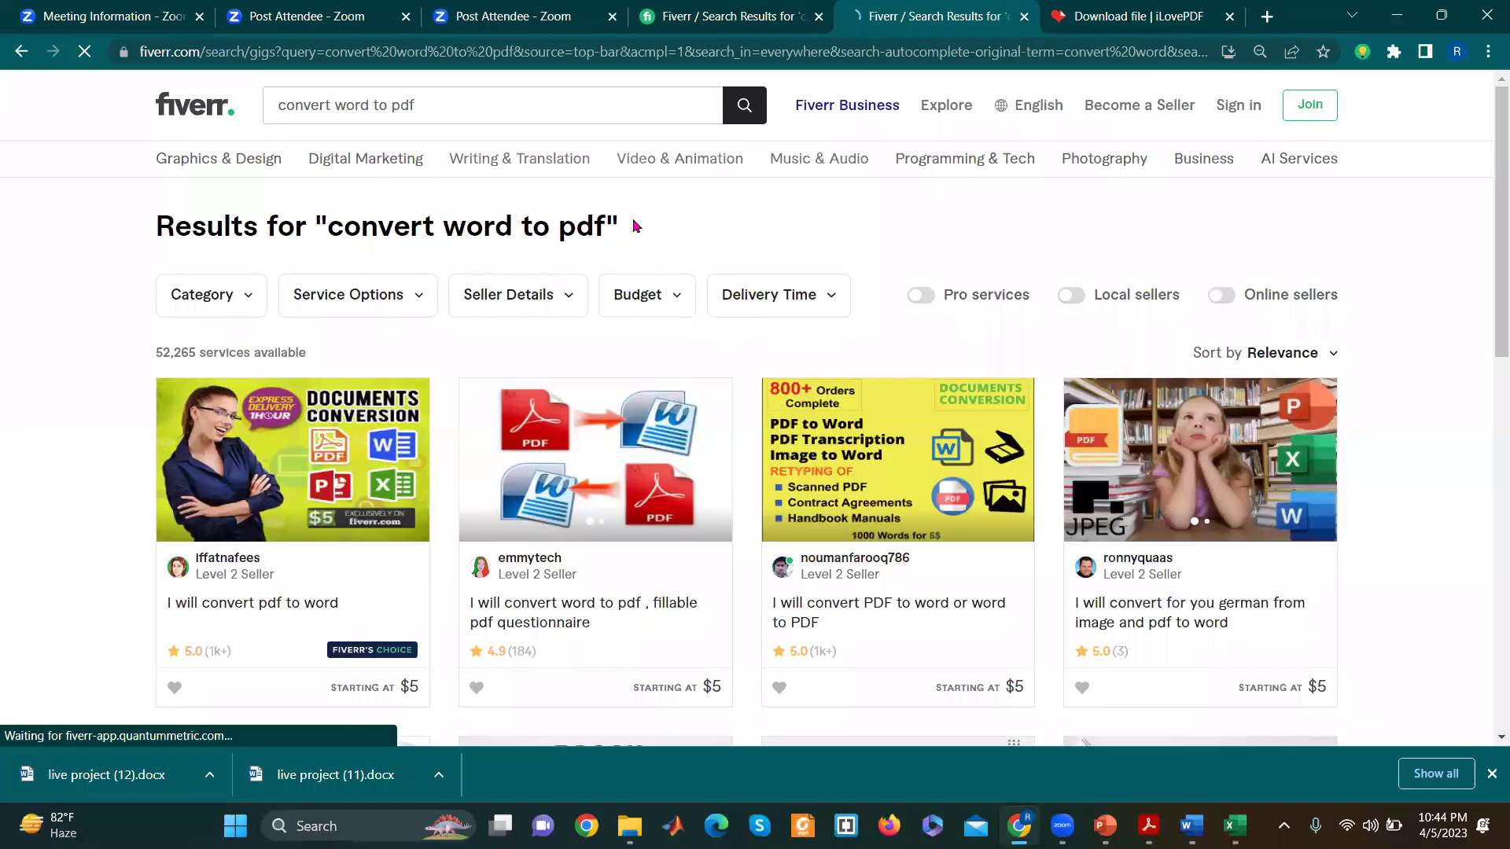
left_click_drag(637, 228, 344, 226)
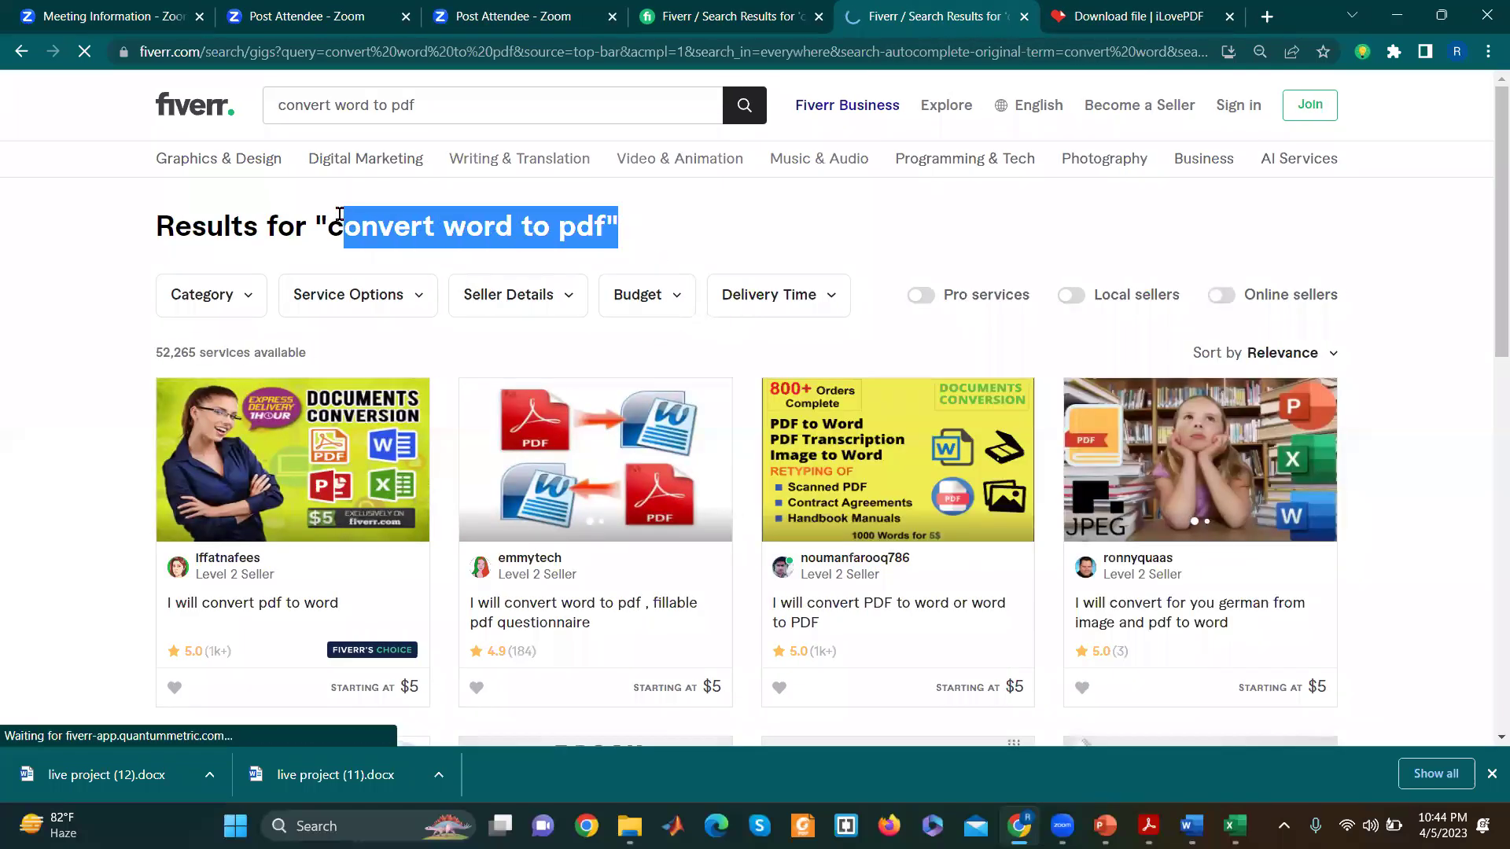
left_click(666, 213)
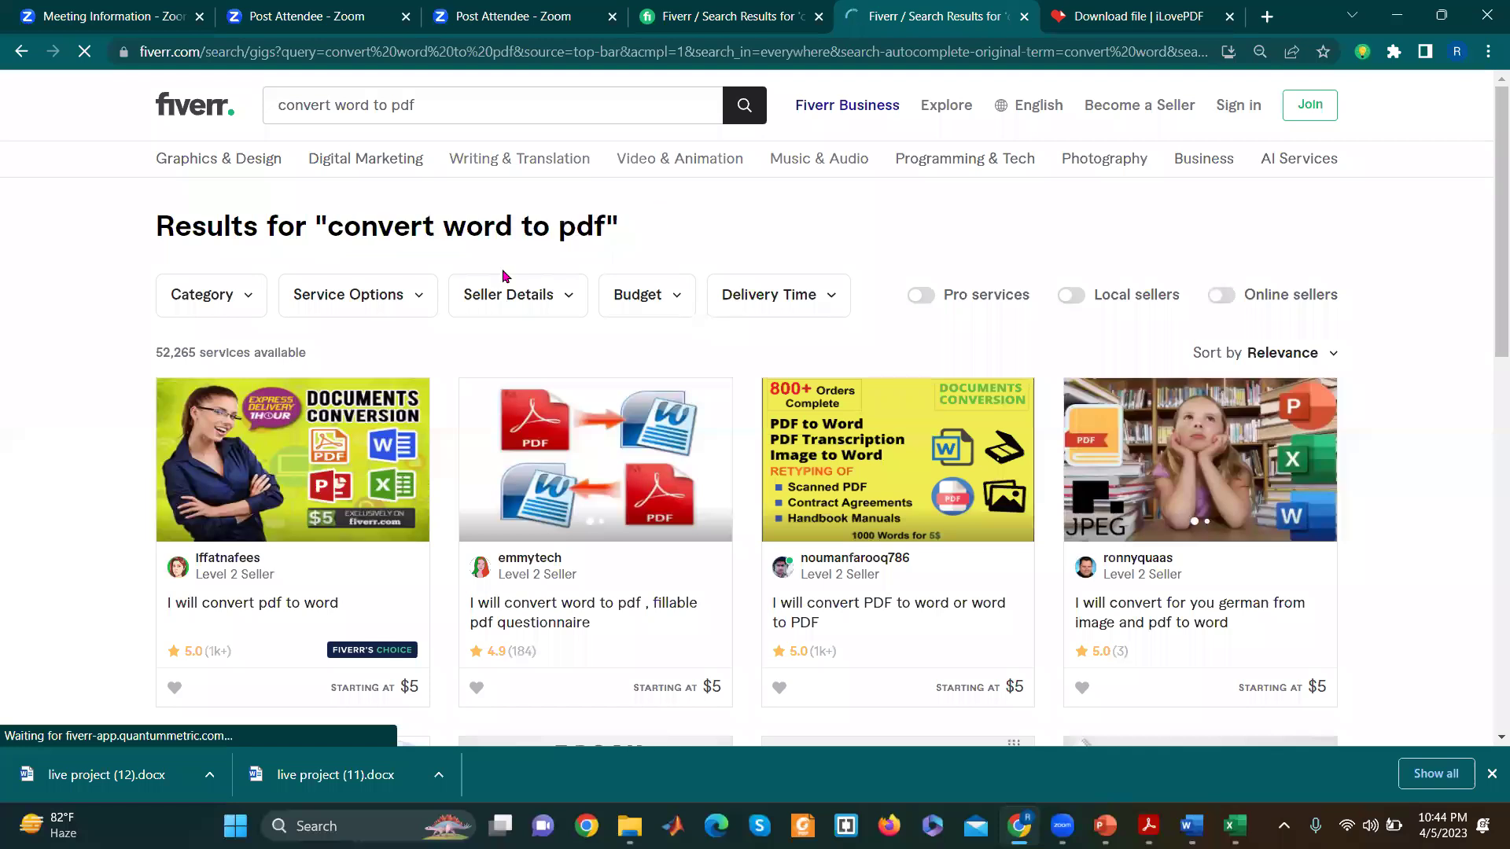
Step: Review the 'convert word to pdf' results, noting 52,265 services, and dismiss the search-help offer
left_click_drag(318, 225, 629, 226)
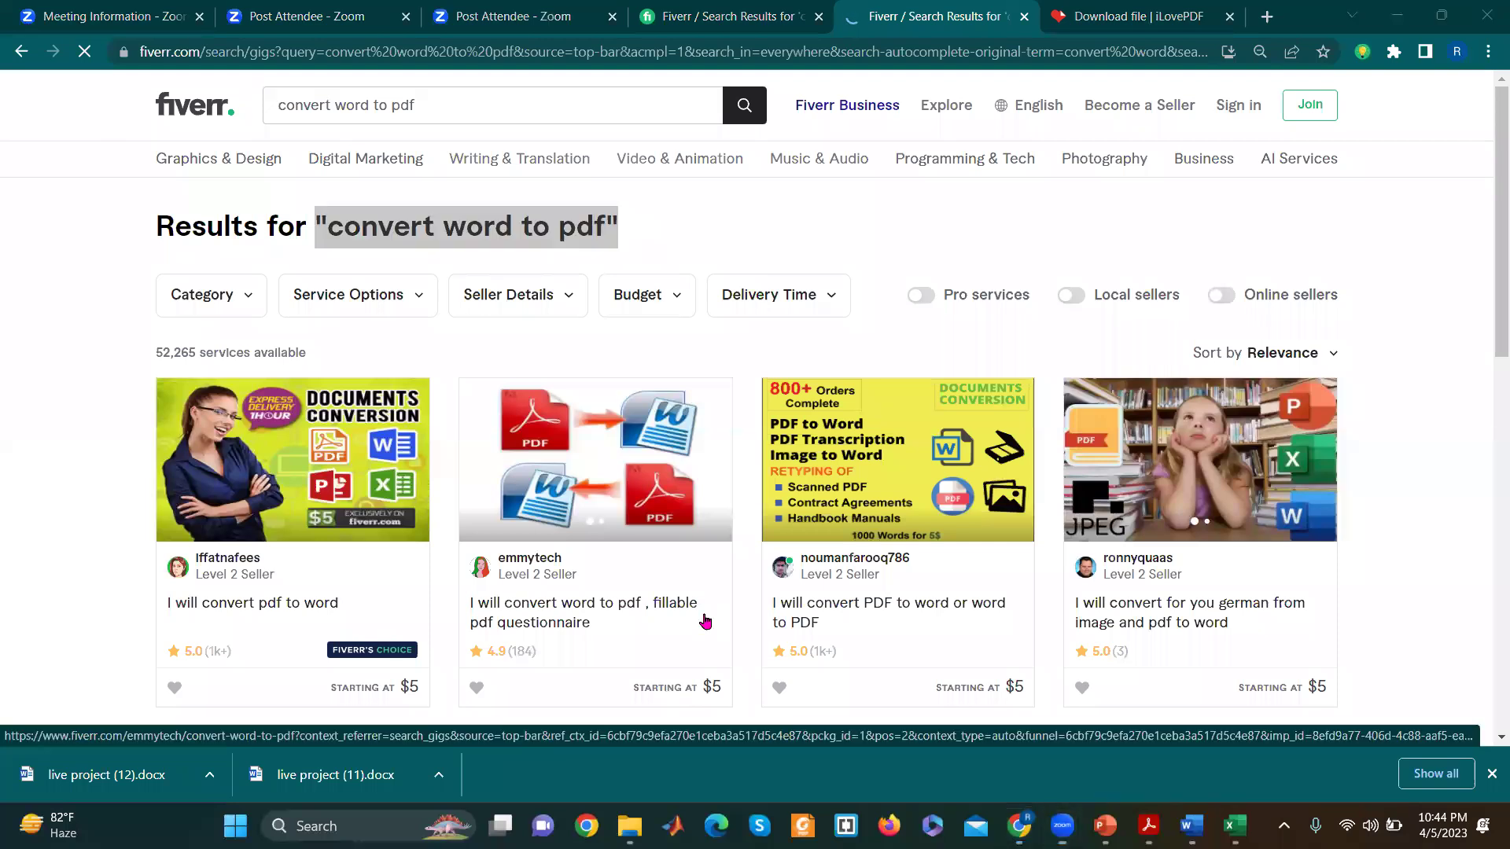
left_click(700, 210)
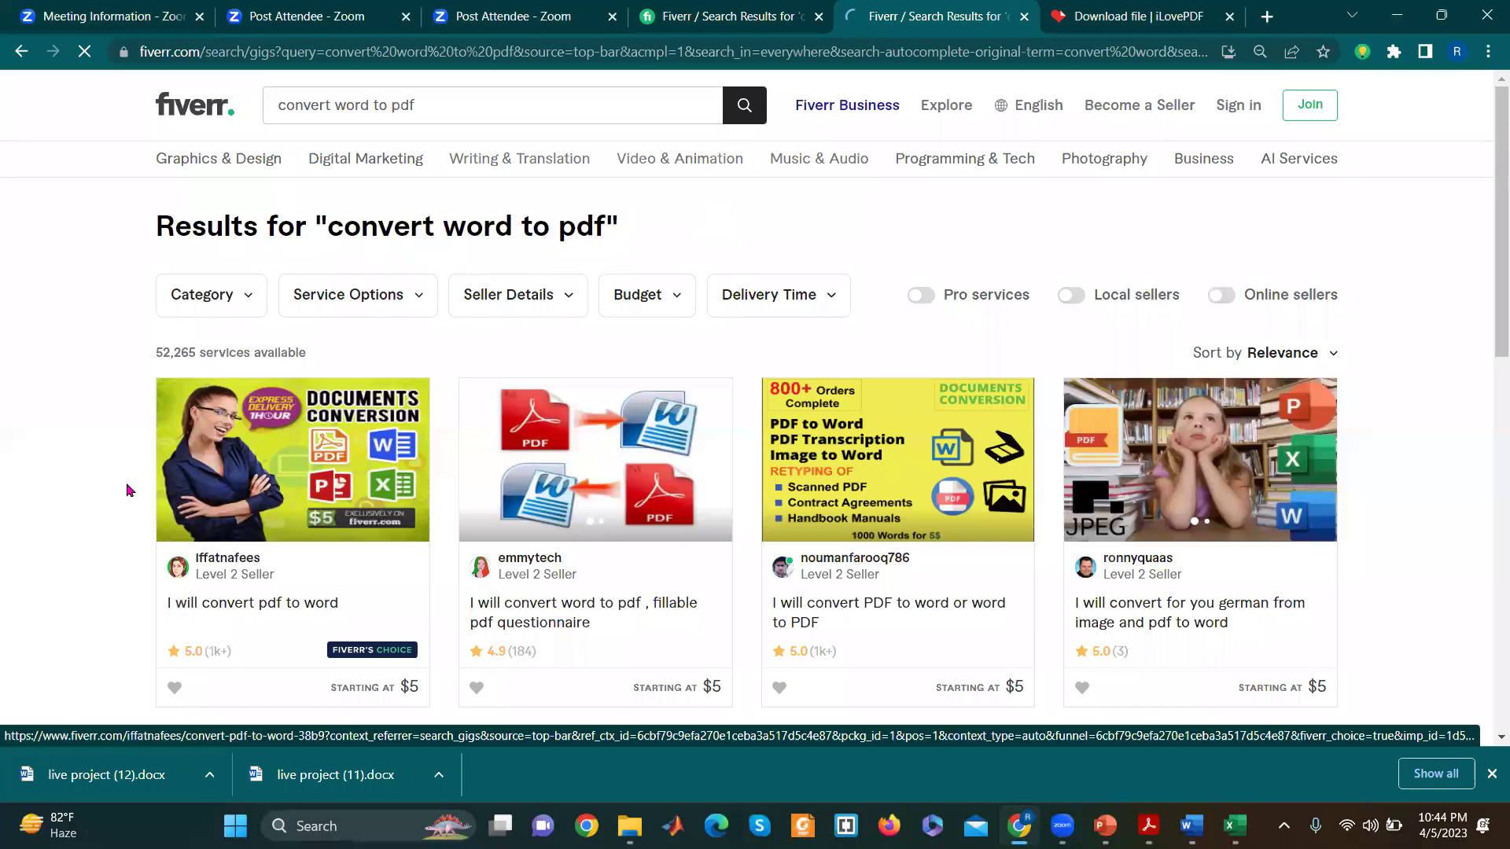
left_click_drag(322, 353, 63, 346)
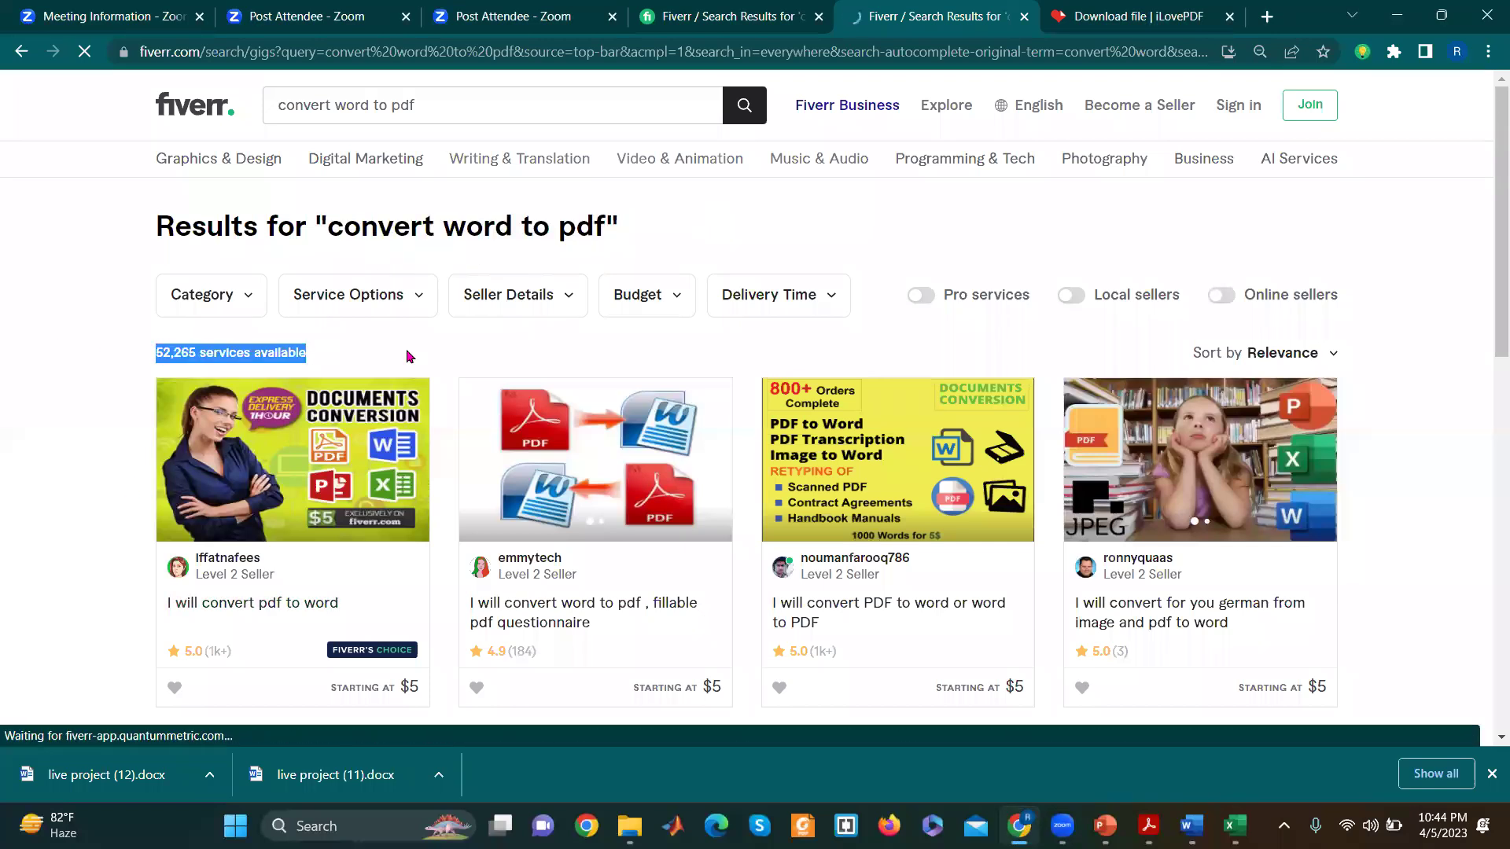
scroll(1487, 236, "down", 3)
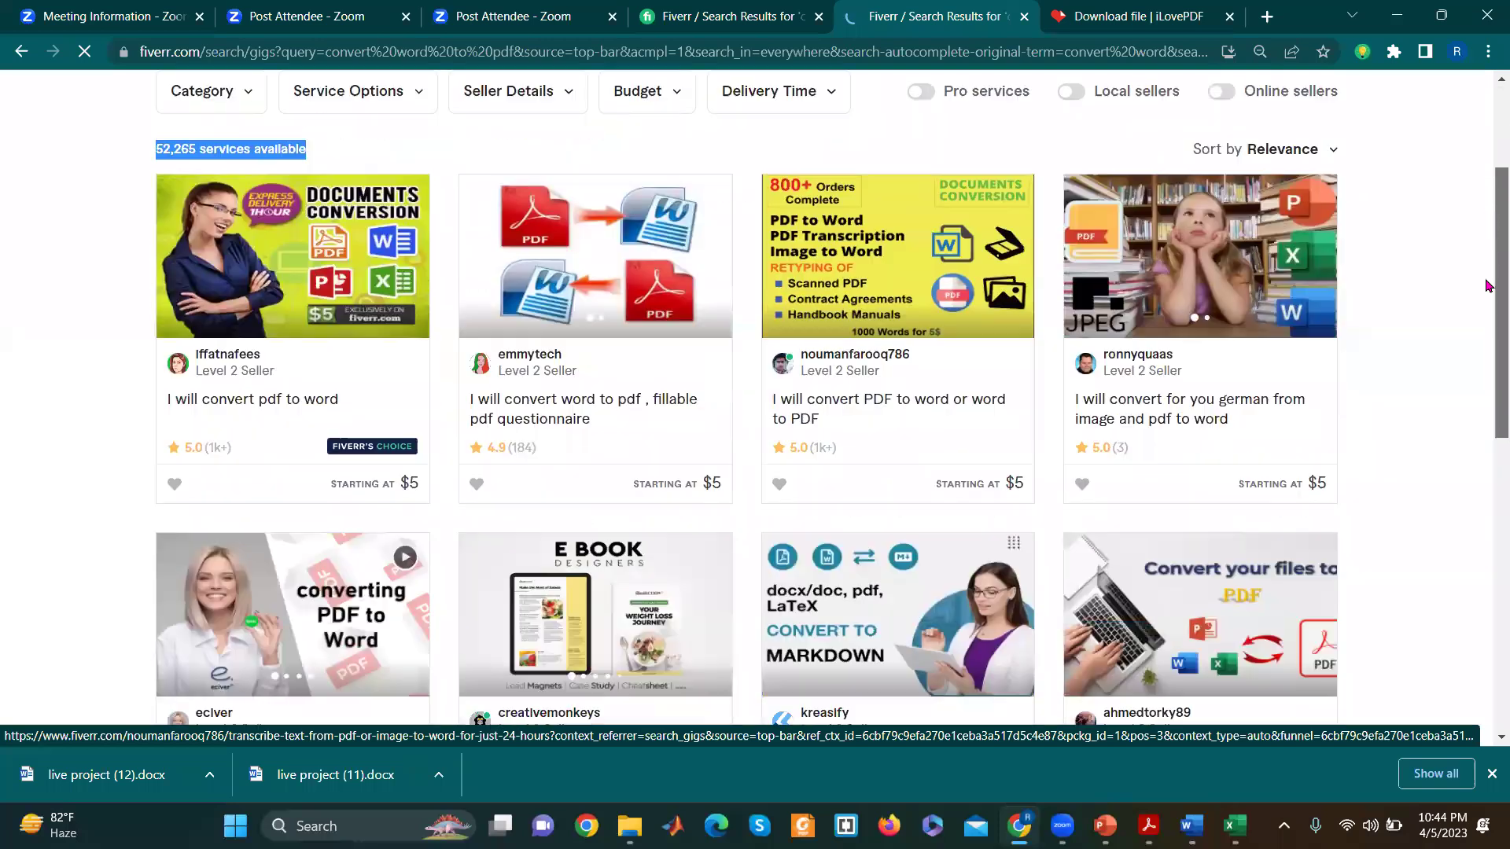
scroll(1482, 377, "down", 3)
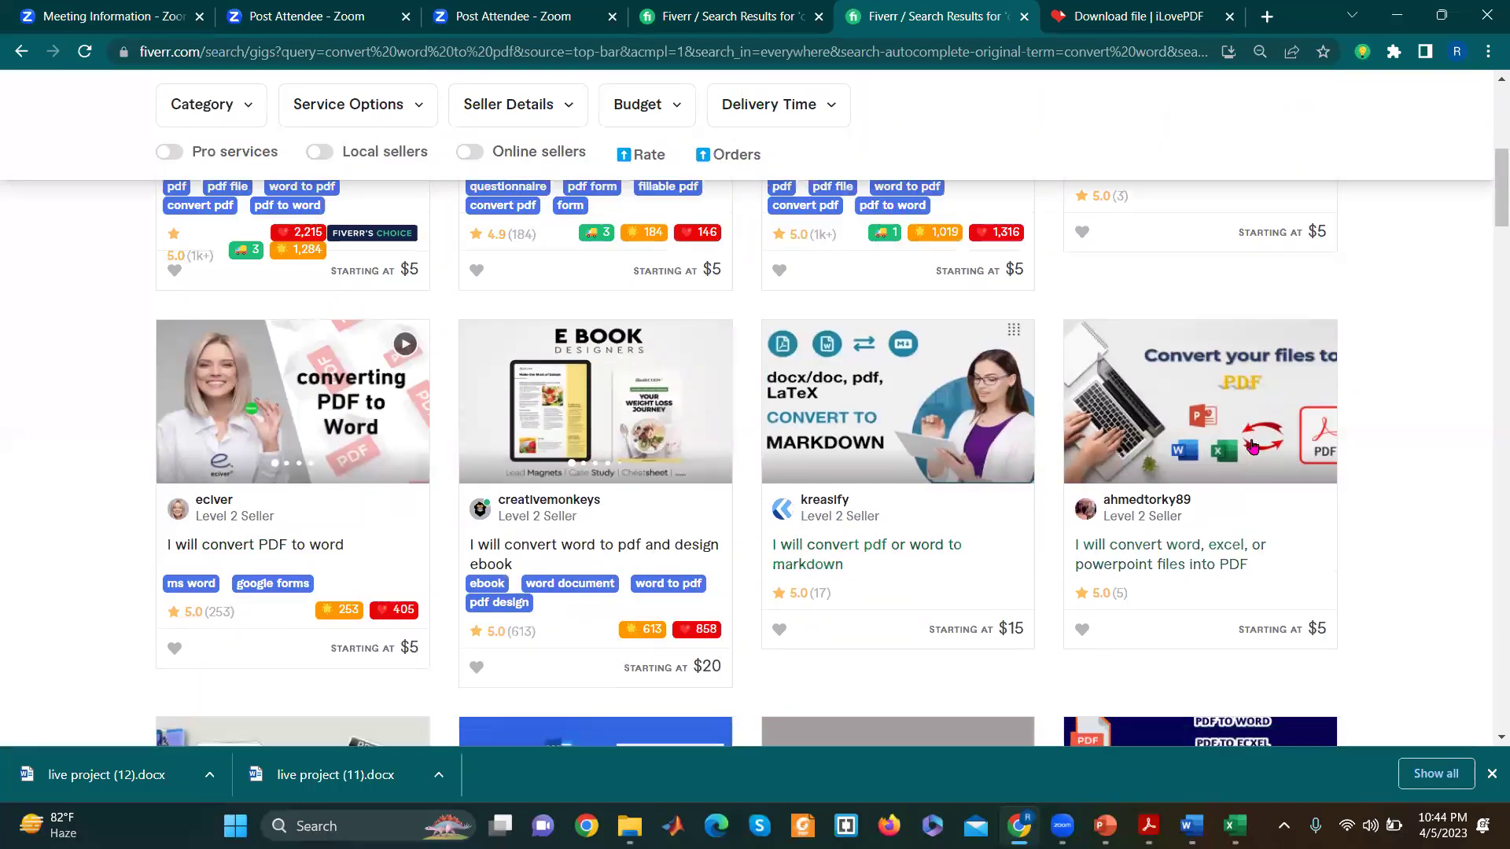
left_click_drag(1488, 199, 1489, 307)
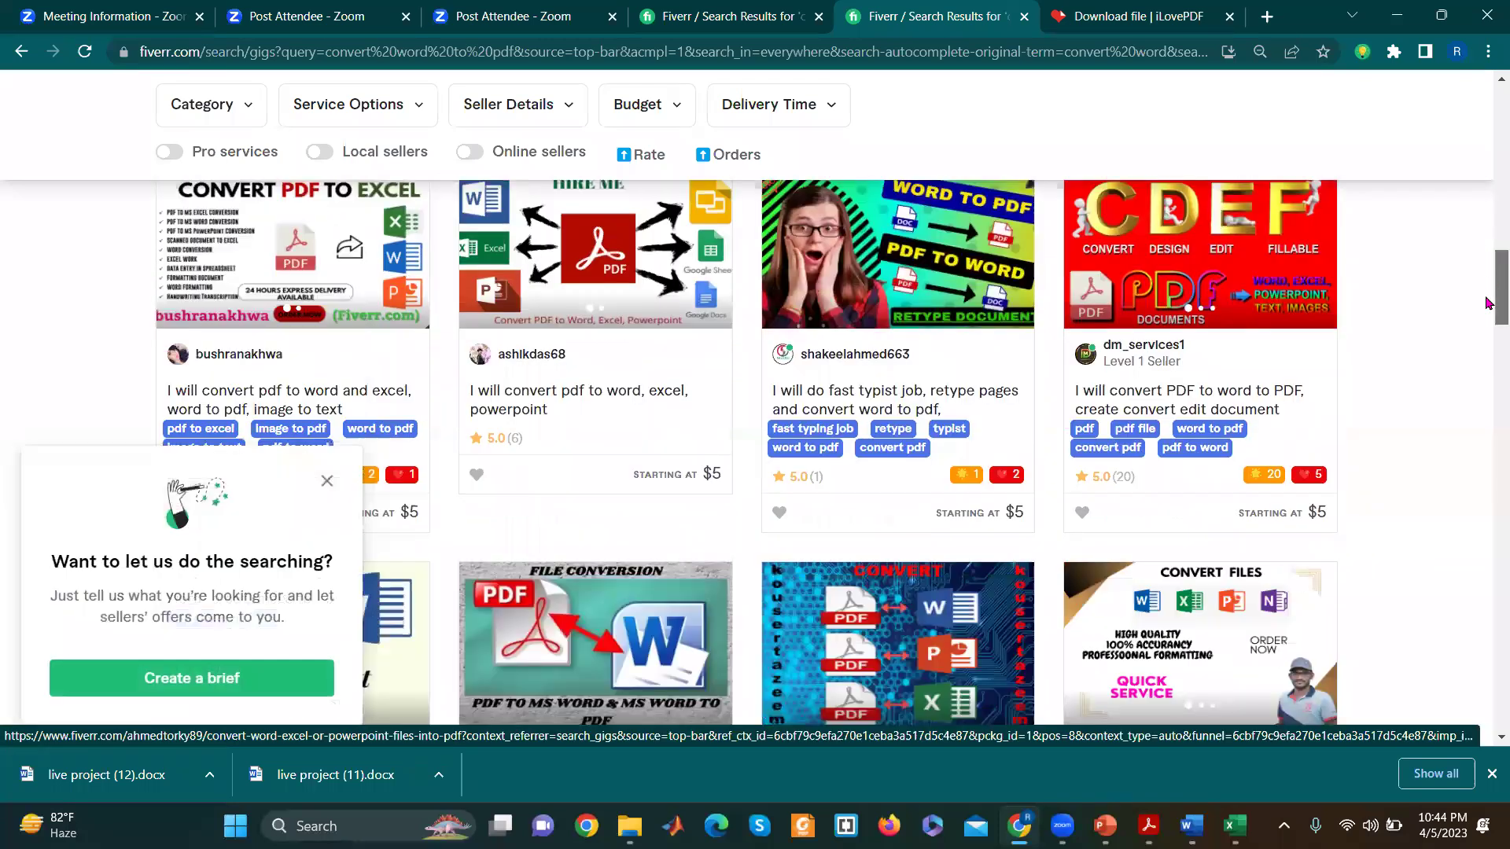
left_click(325, 482)
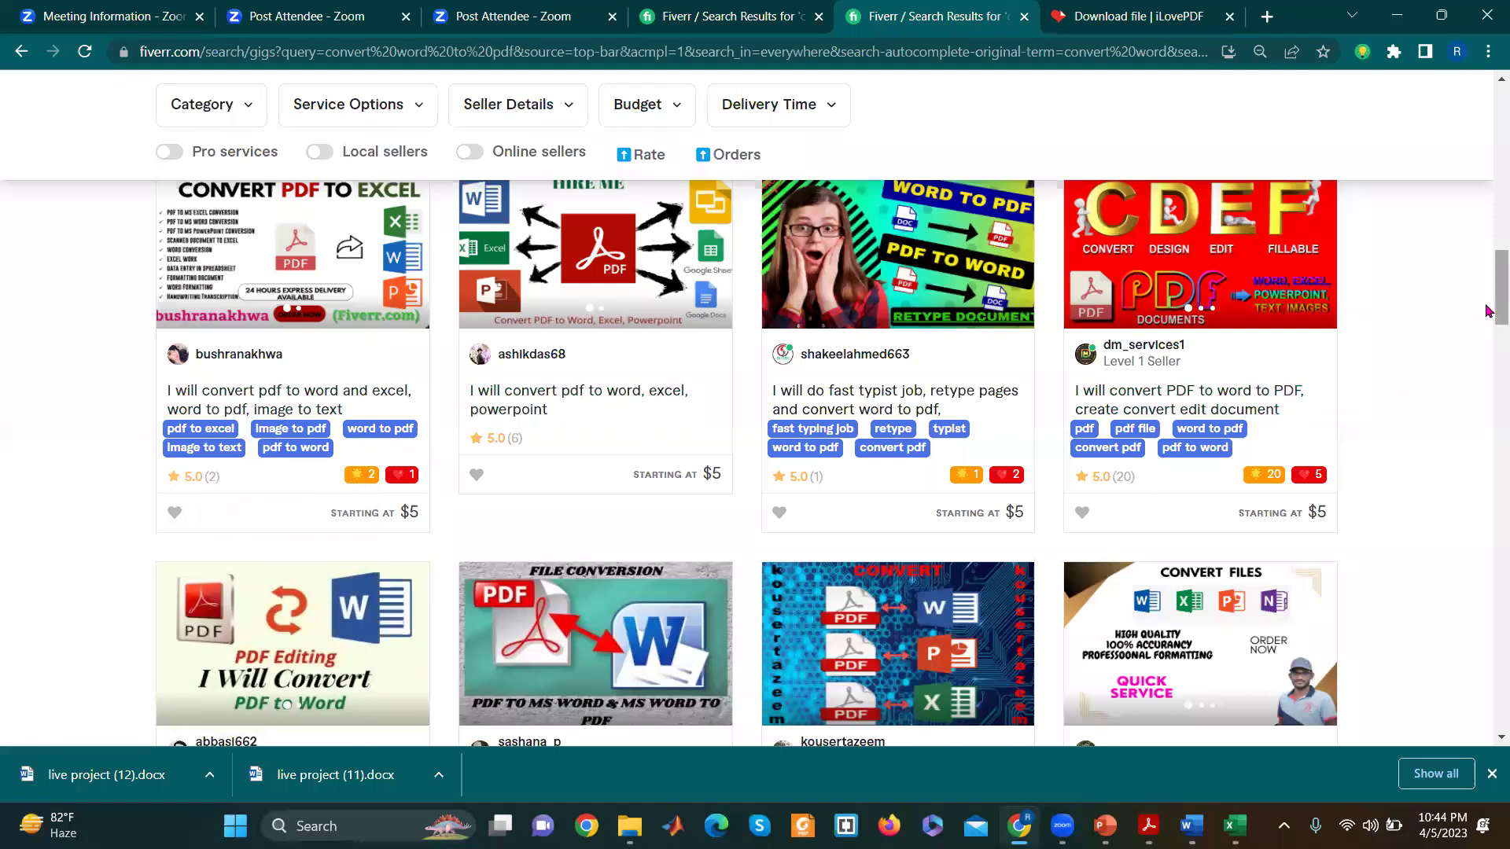
scroll(1489, 347, "down", 4)
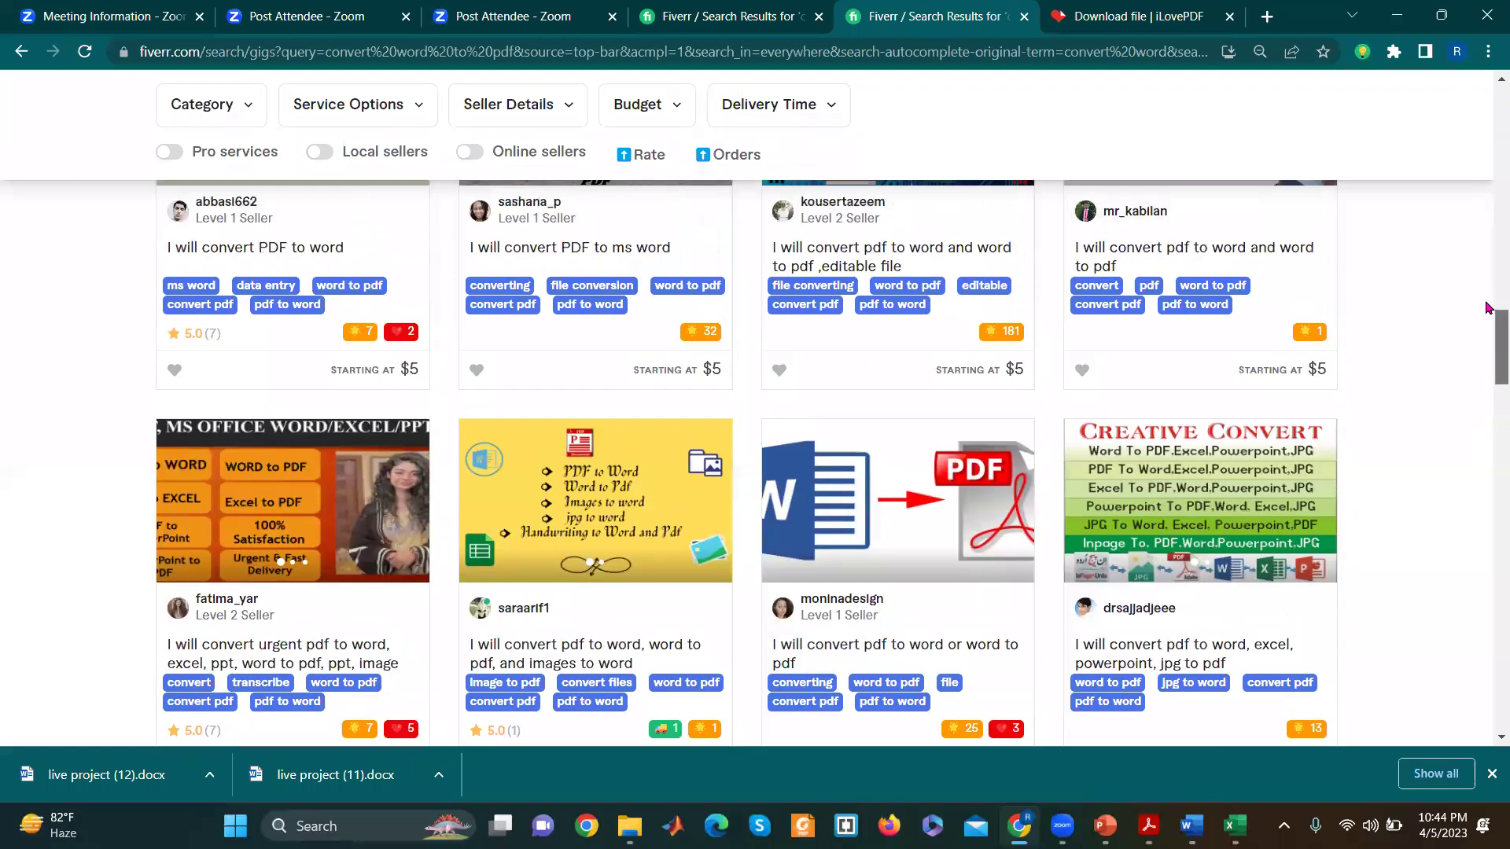
left_click_drag(1490, 311, 1478, 177)
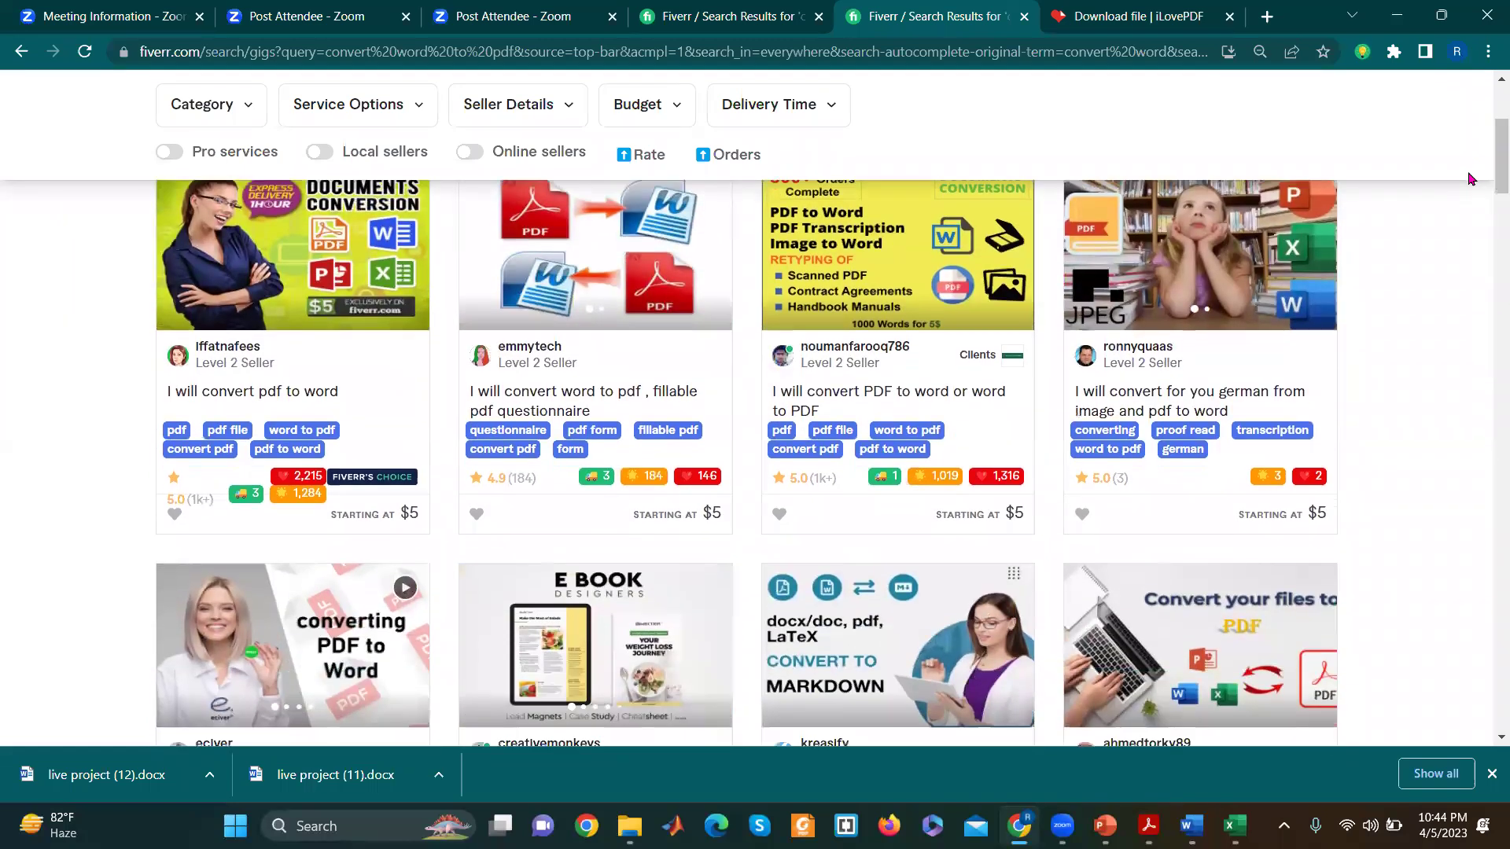
Step: Open the fillable-PDF questionnaire gig and the ebook design gig in new tabs
right_click(496, 405)
left_click(541, 415)
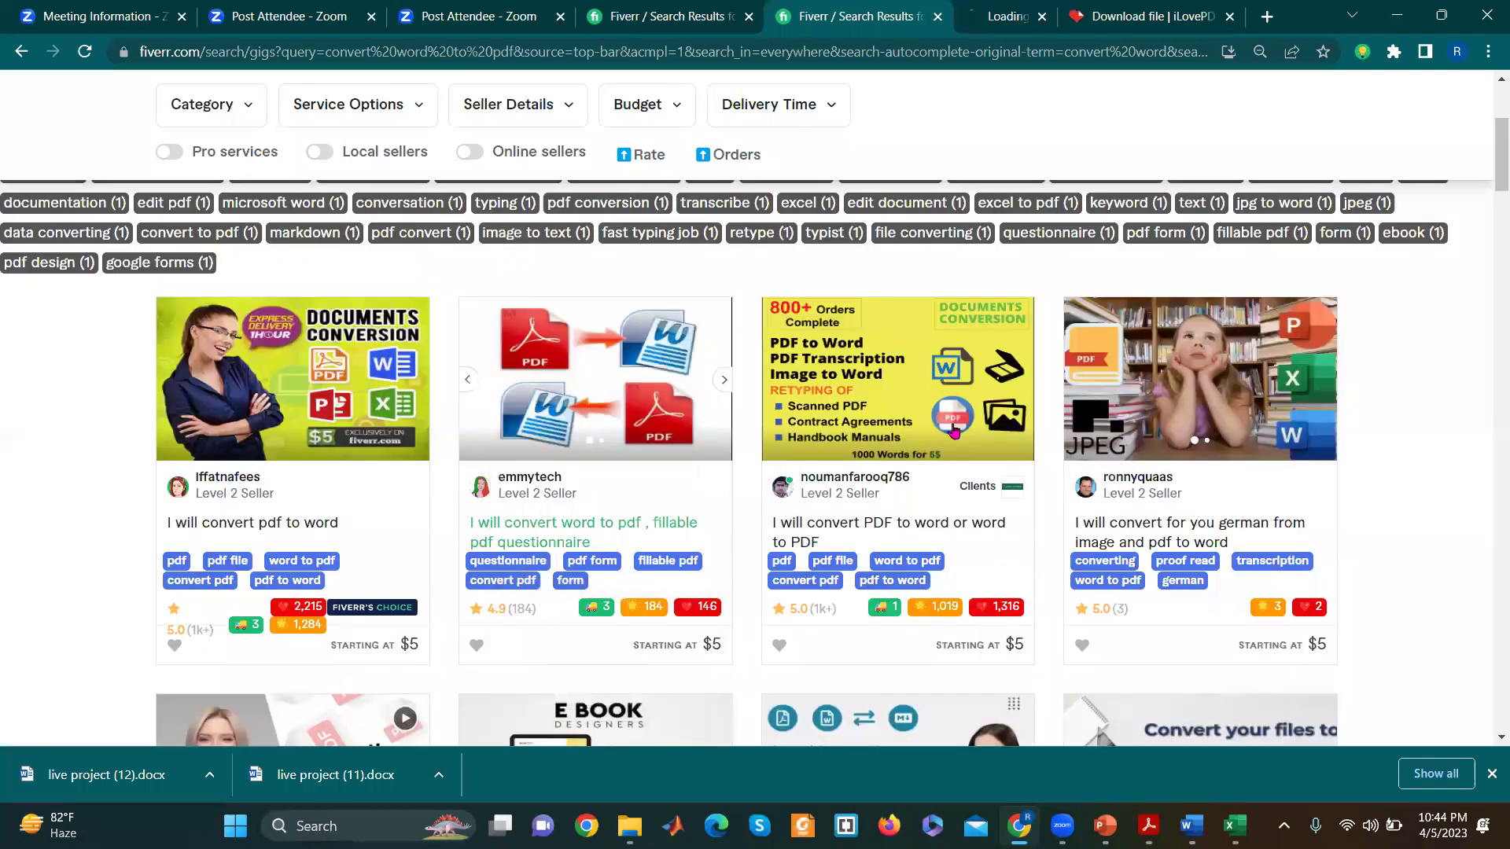
left_click_drag(1488, 168, 1488, 218)
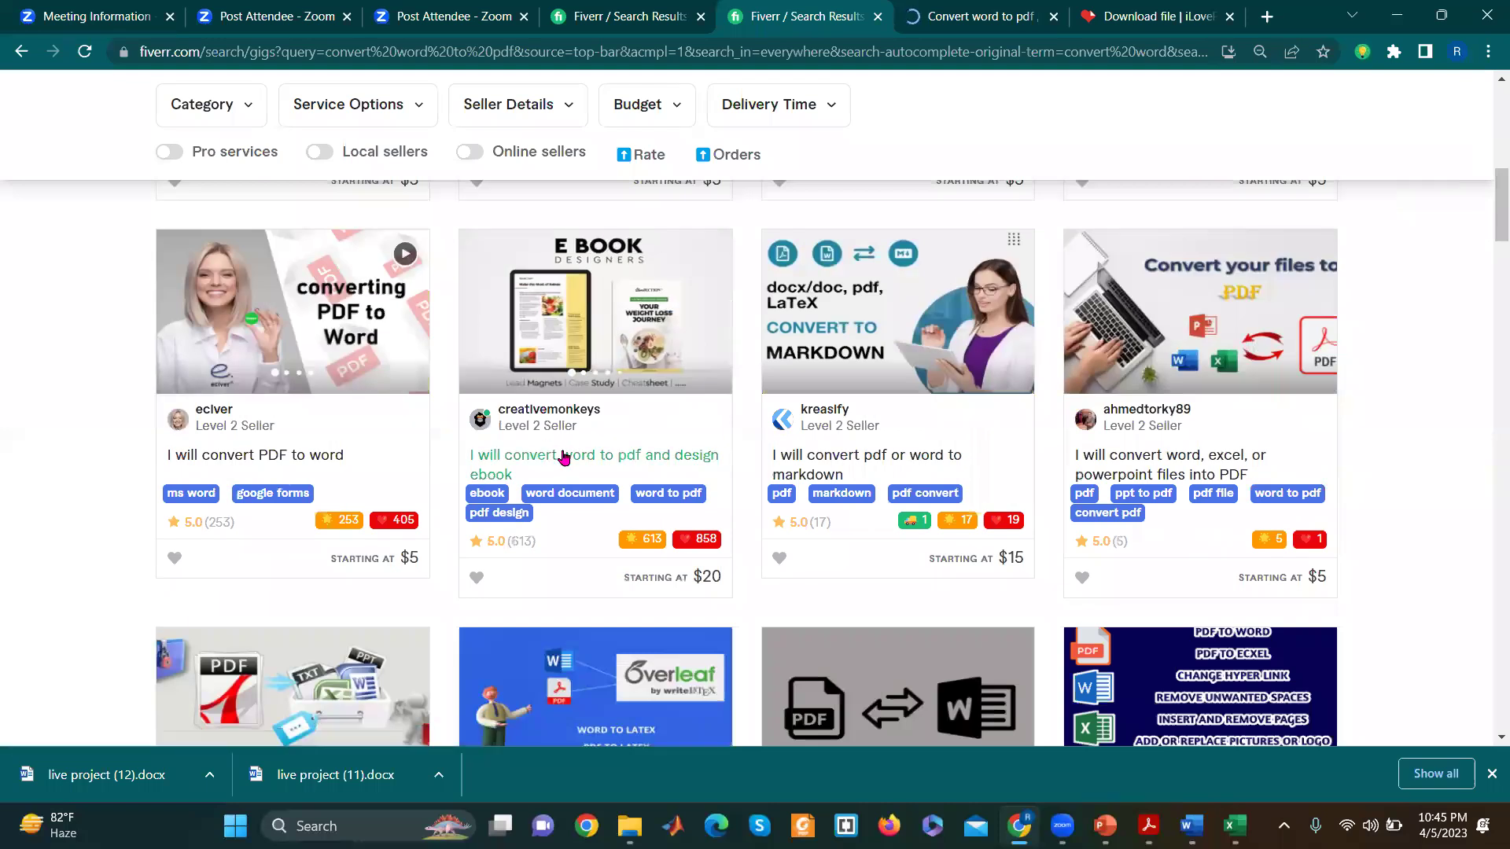
right_click(563, 458)
left_click(598, 470)
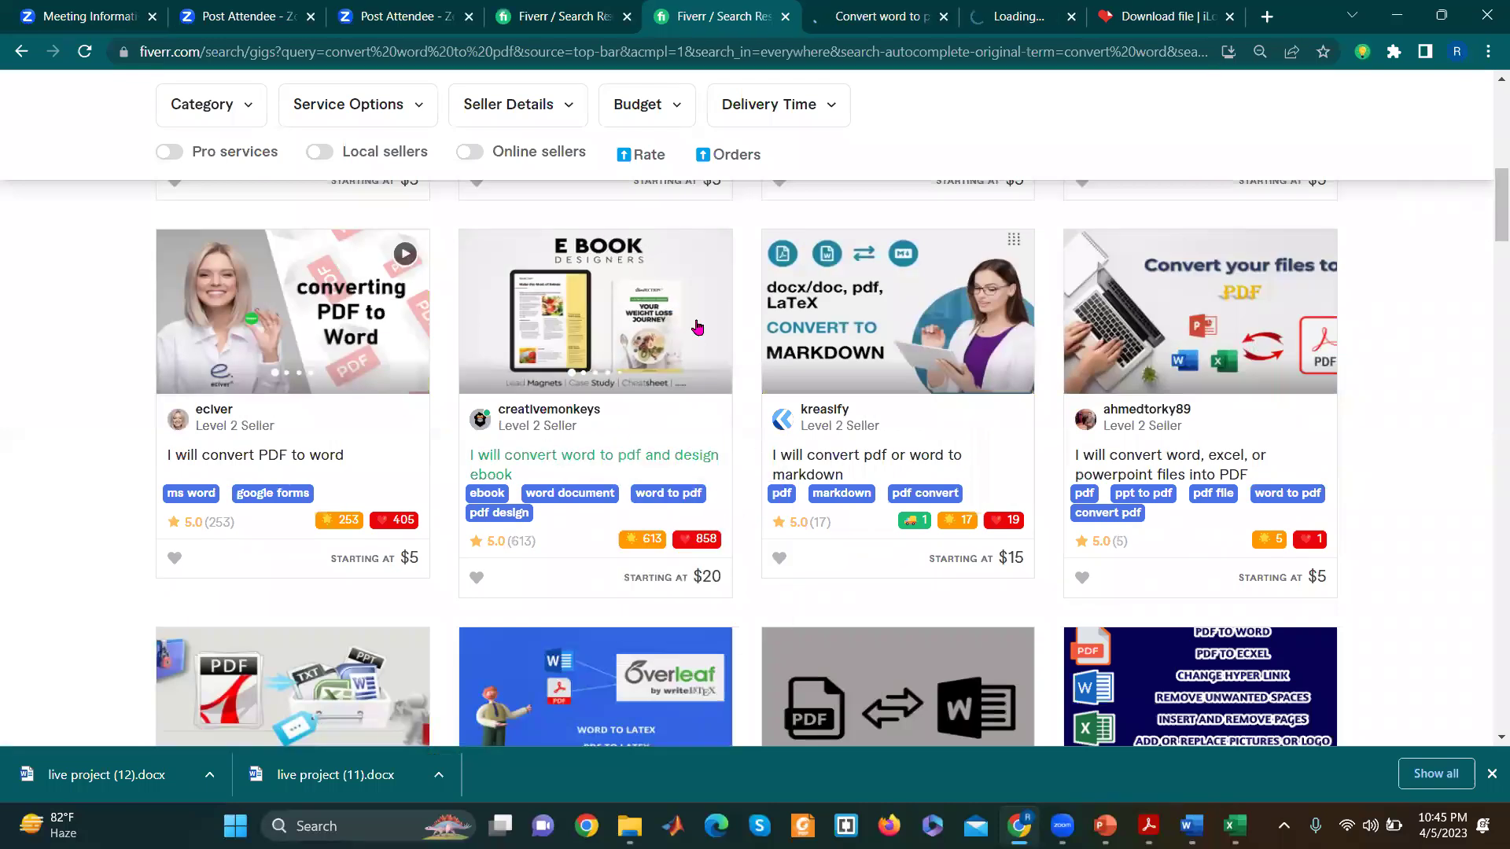
Step: Compare the fillable-PDF gig's $5 Basic, $15 Standard and $30 Premium packages
left_click(869, 10)
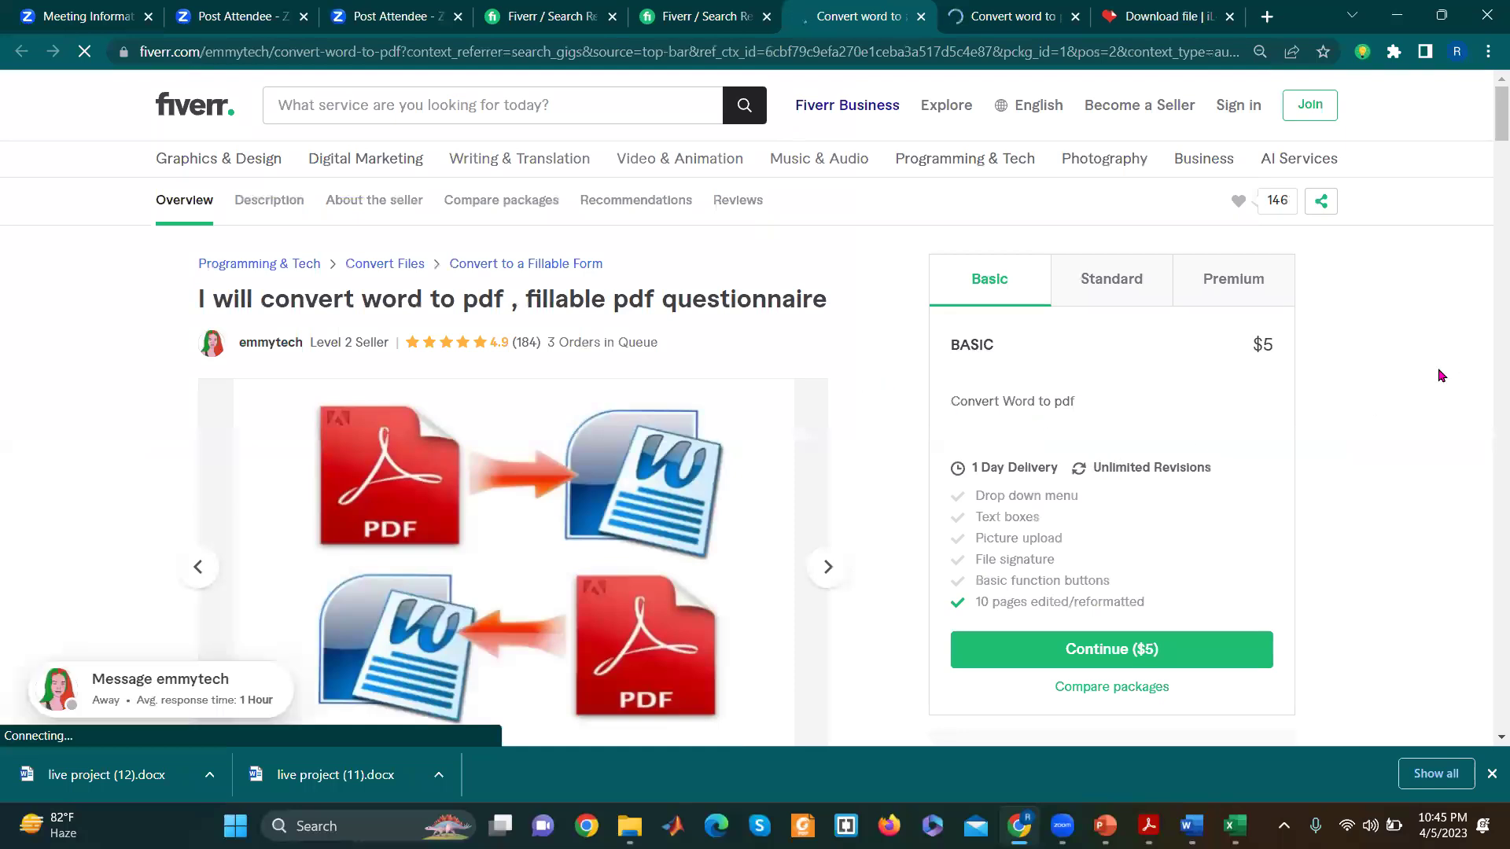
left_click_drag(1179, 601, 957, 605)
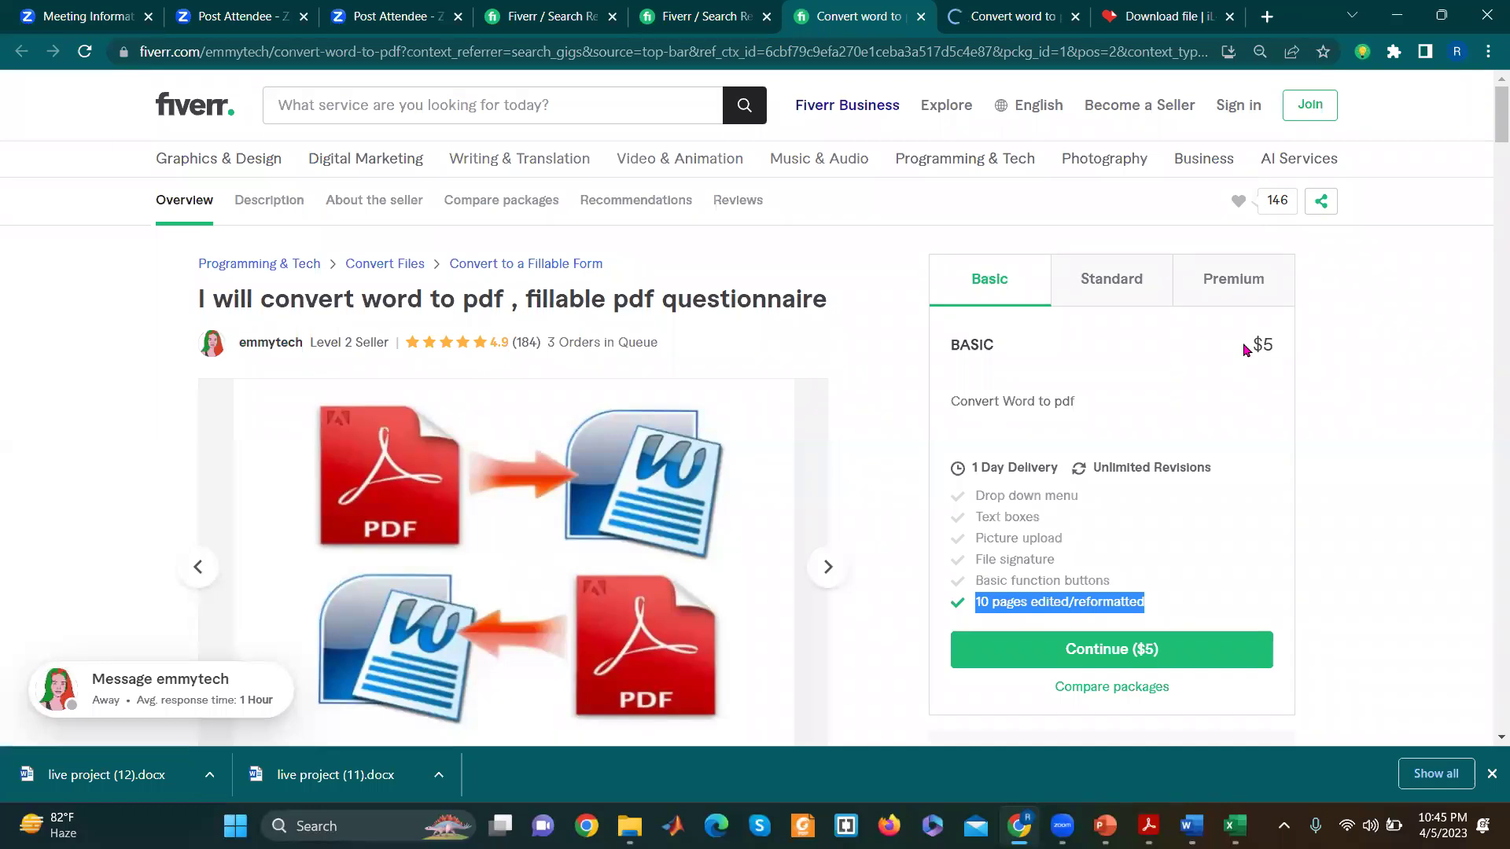
left_click_drag(1242, 344, 1275, 350)
left_click(1078, 283)
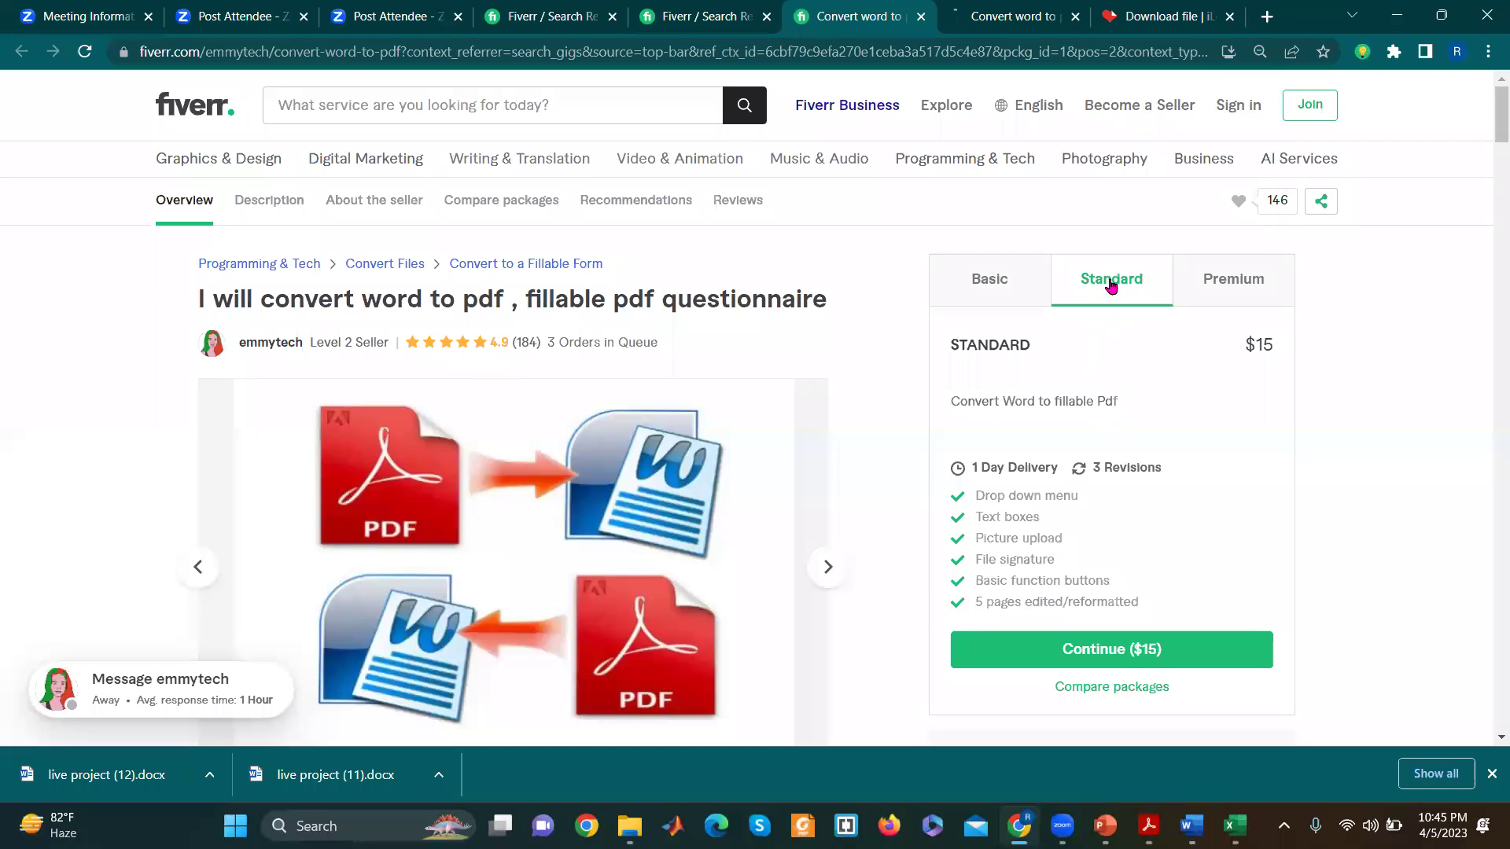
left_click(1234, 290)
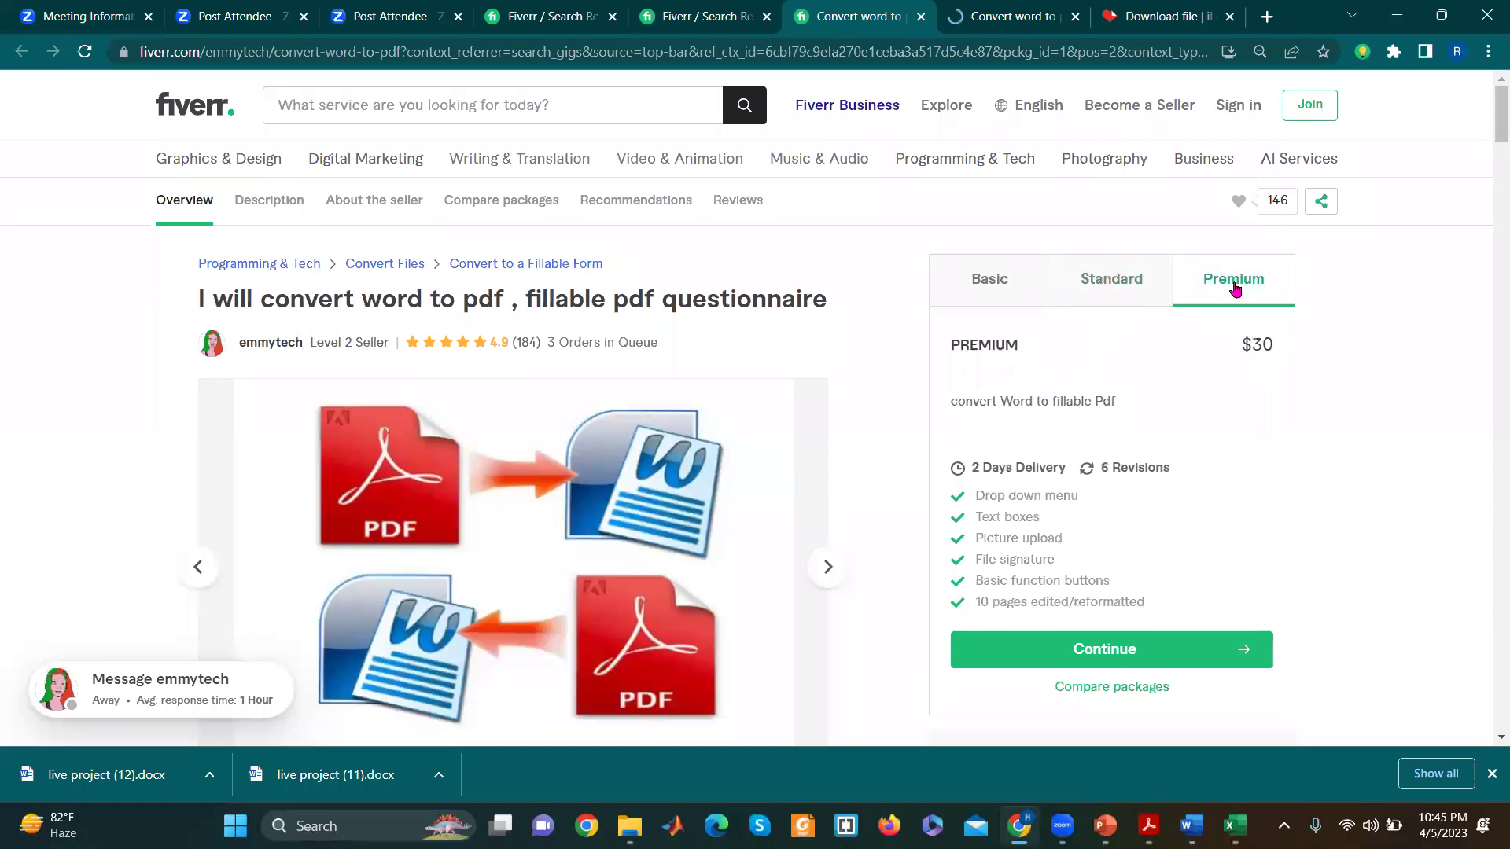
Step: Check the ebook design gig's $20 Starter package covering 1-3 pages
left_click(1023, 11)
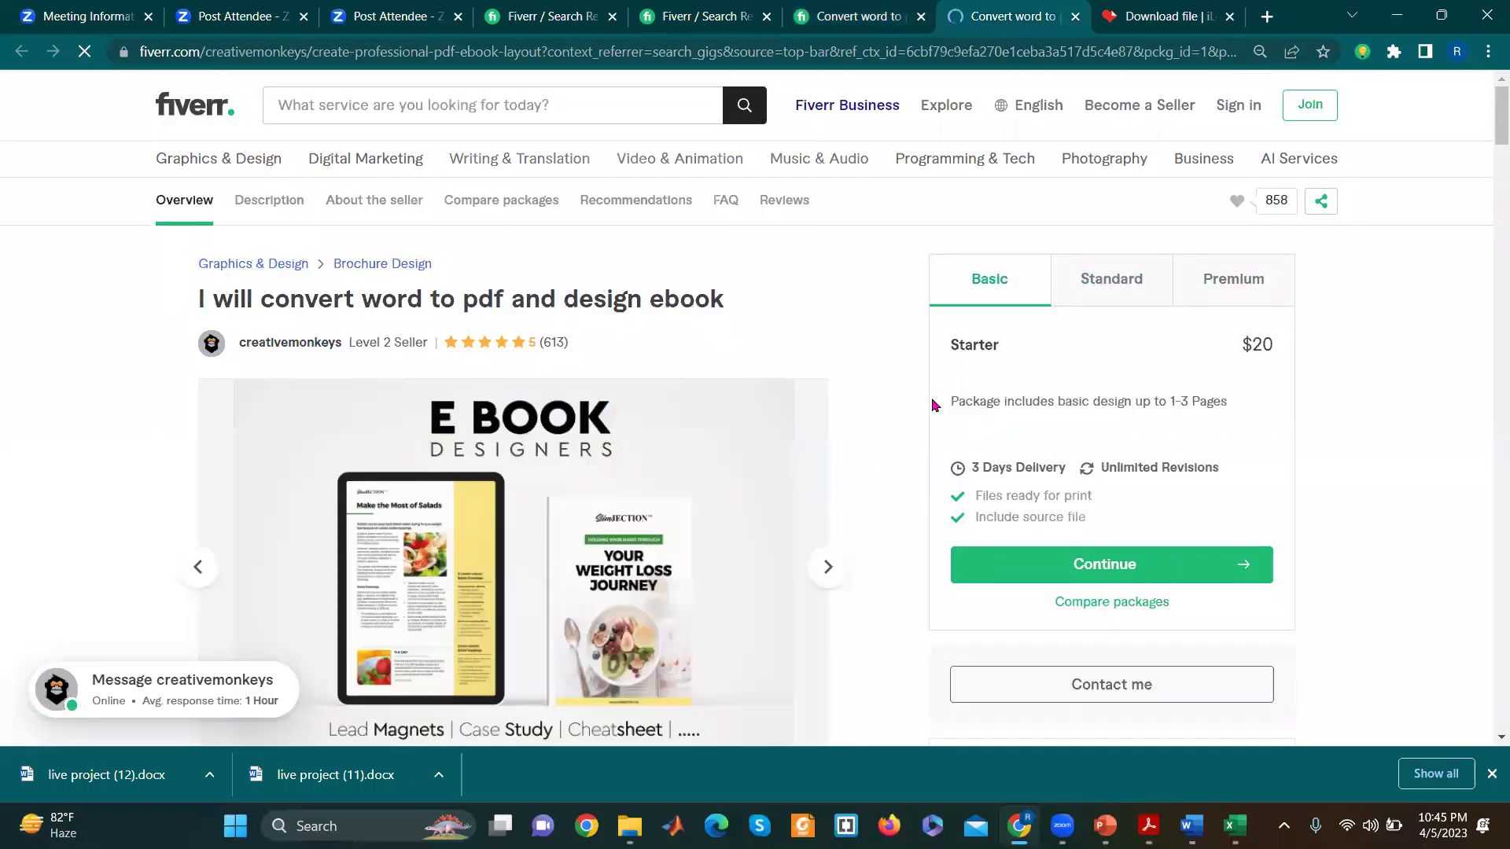
left_click_drag(933, 404, 1186, 418)
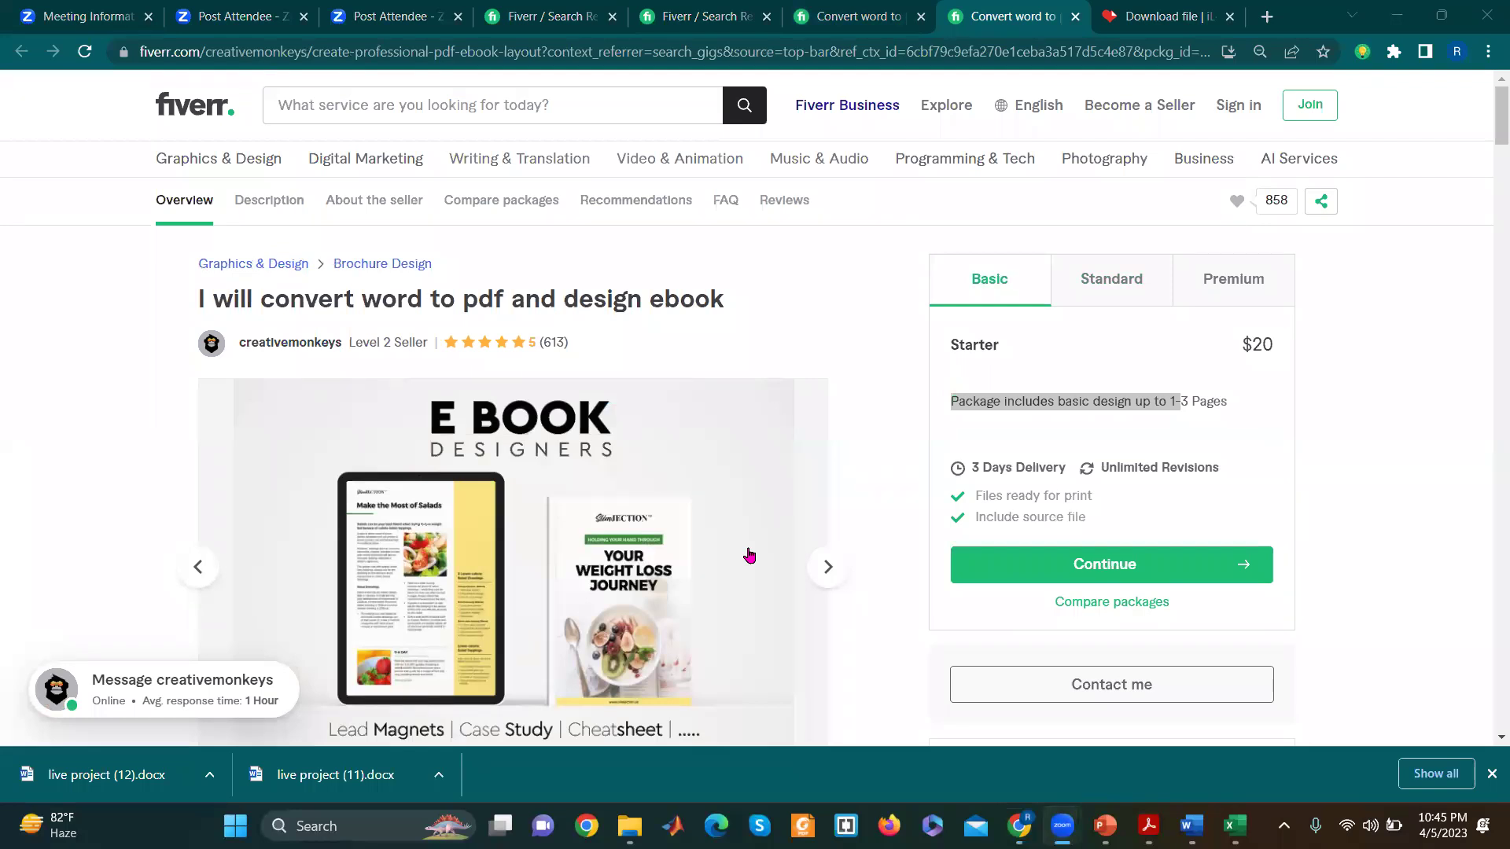
left_click(830, 246)
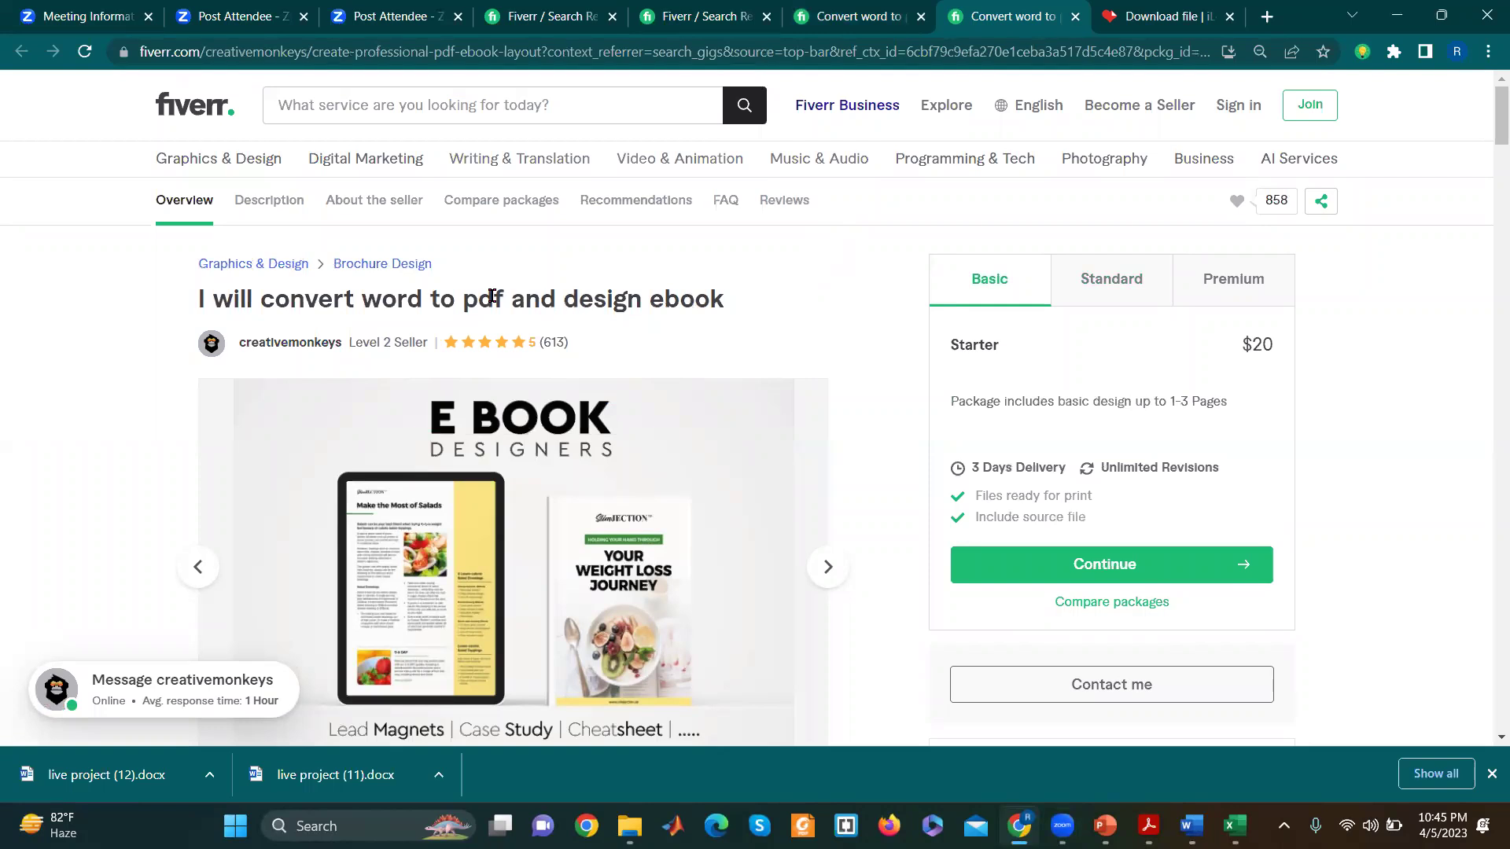
Step: Go from the iLovePDF download page to the home tools grid and choose Word to PDF
left_click(1167, 16)
left_click(82, 100)
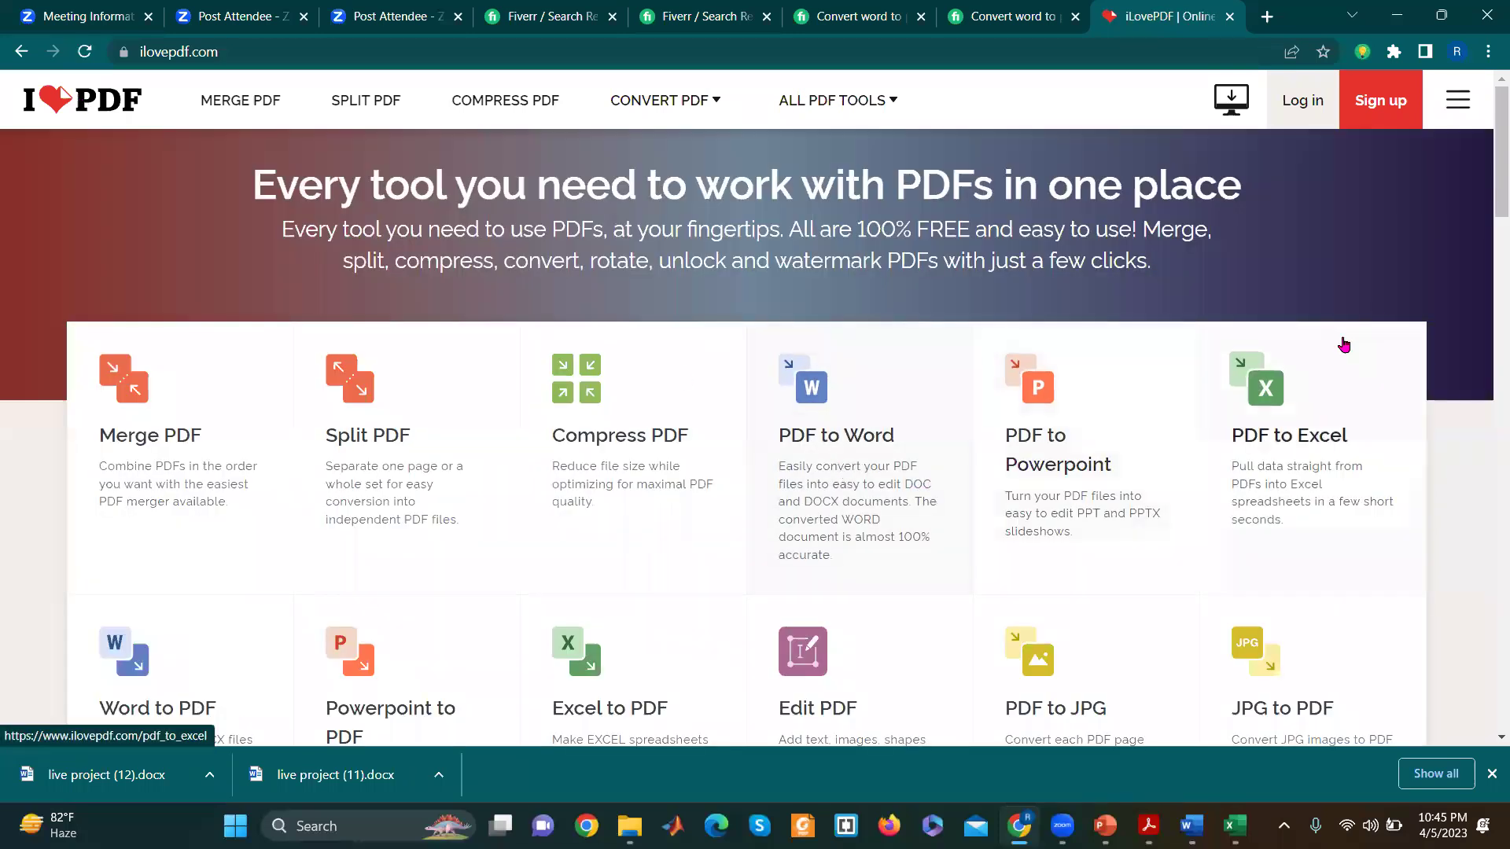
left_click_drag(1490, 188, 1488, 224)
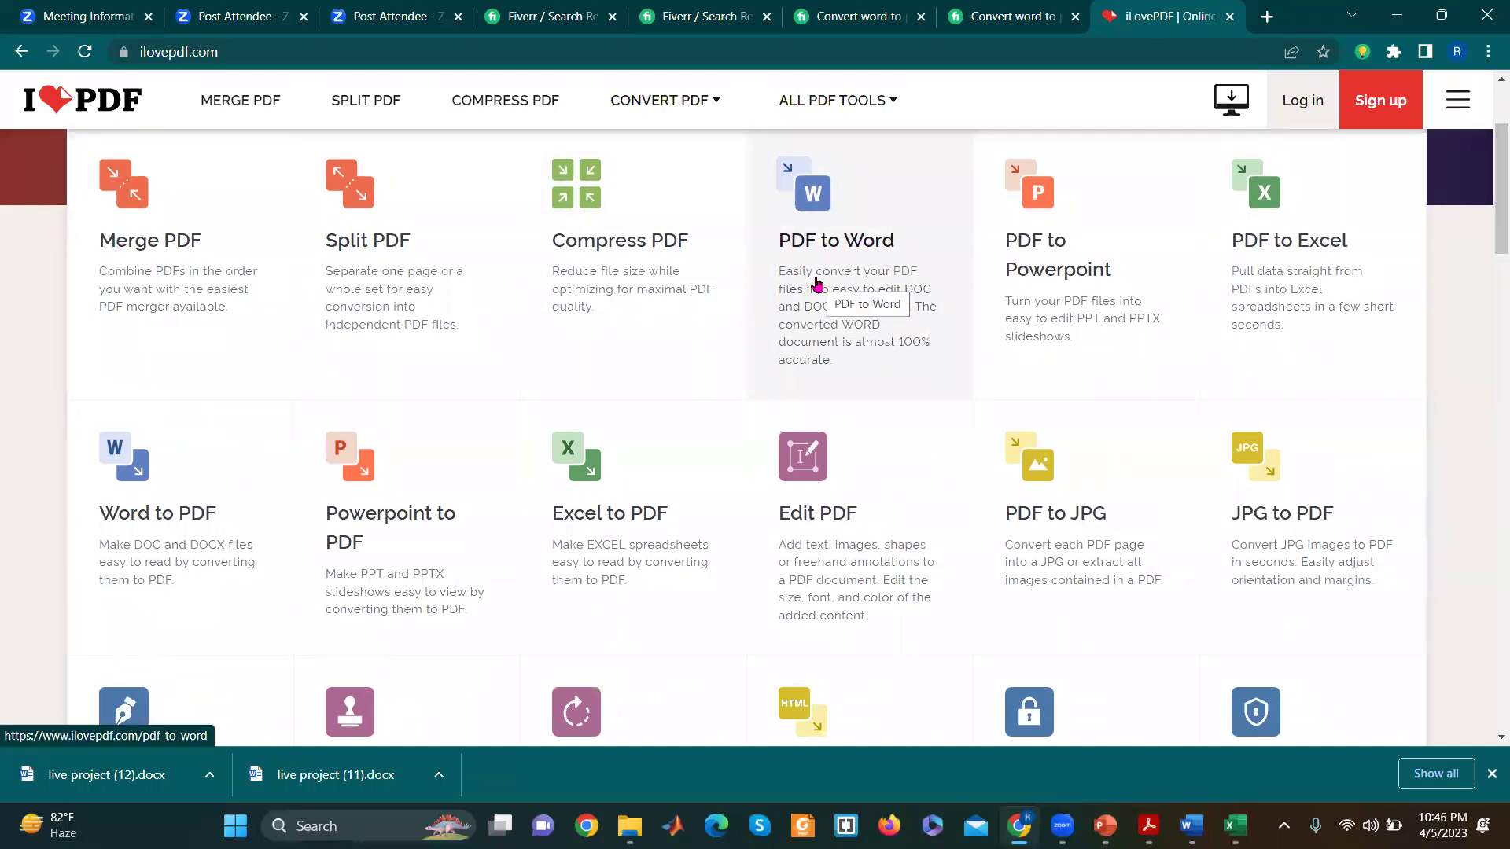
left_click(714, 9)
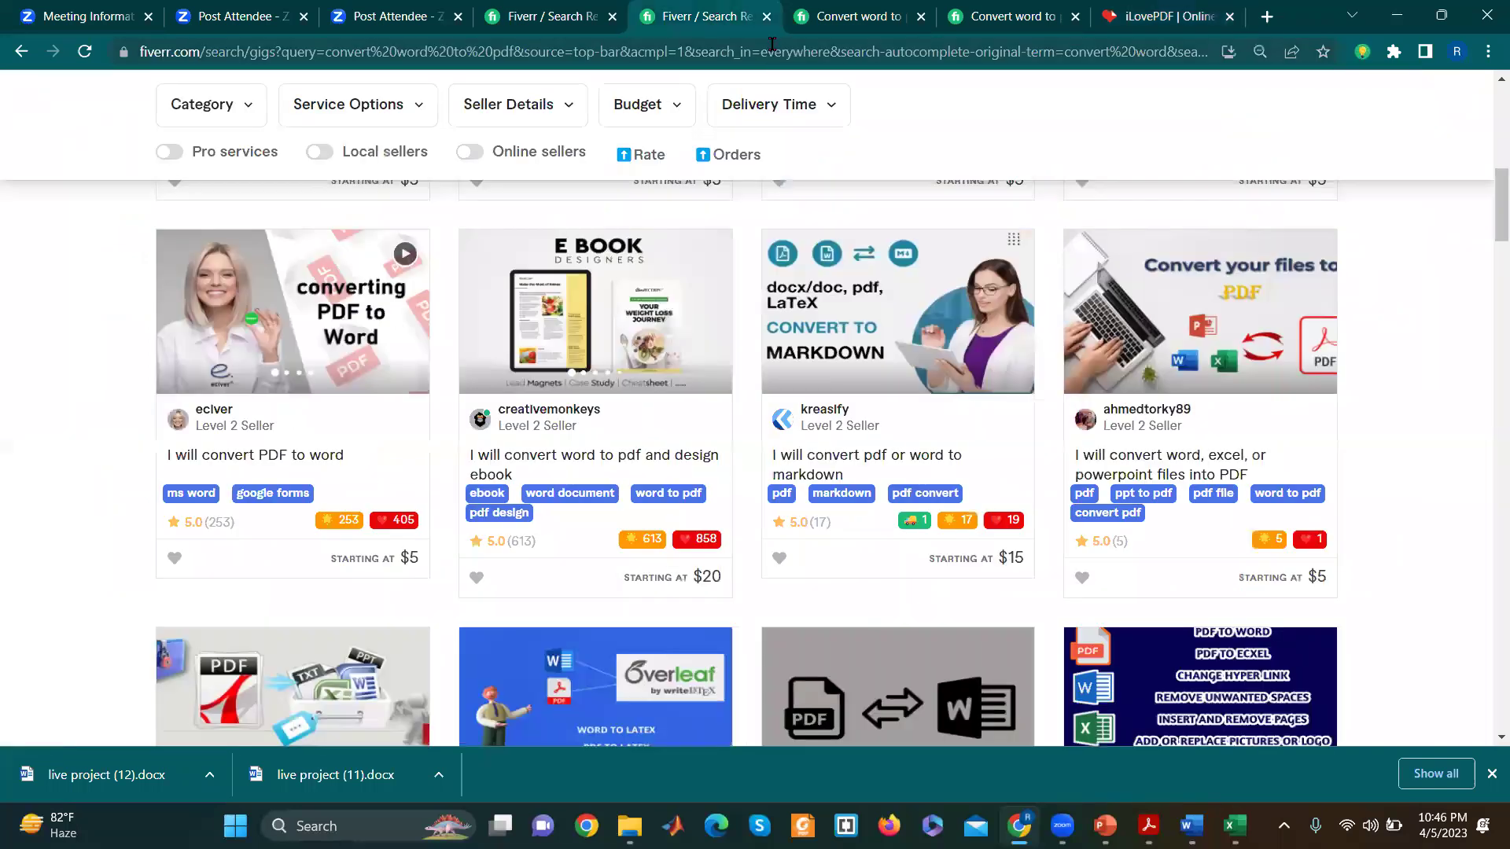
left_click(1163, 16)
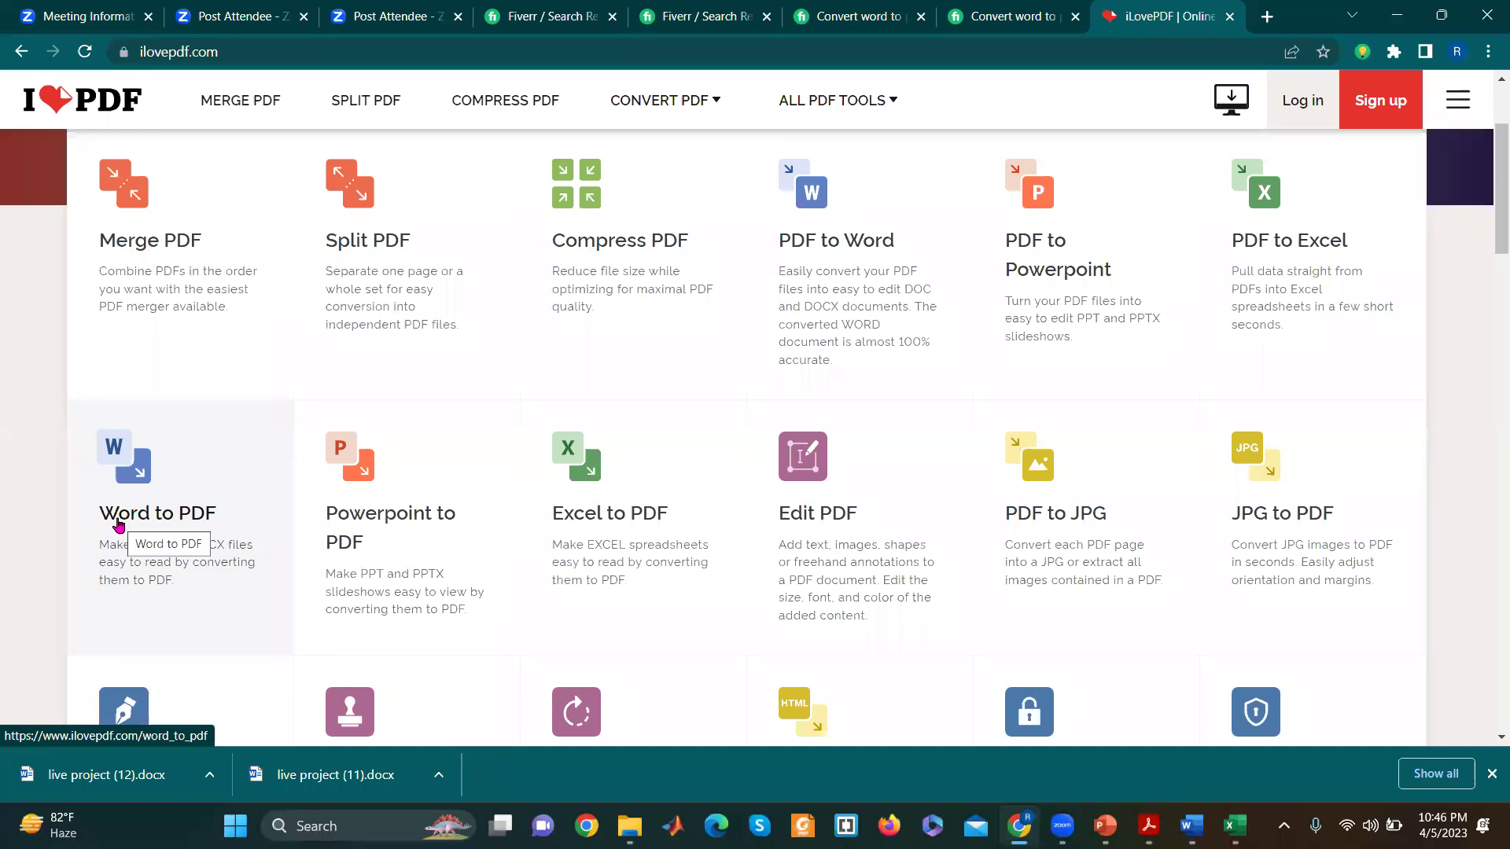
left_click(118, 522)
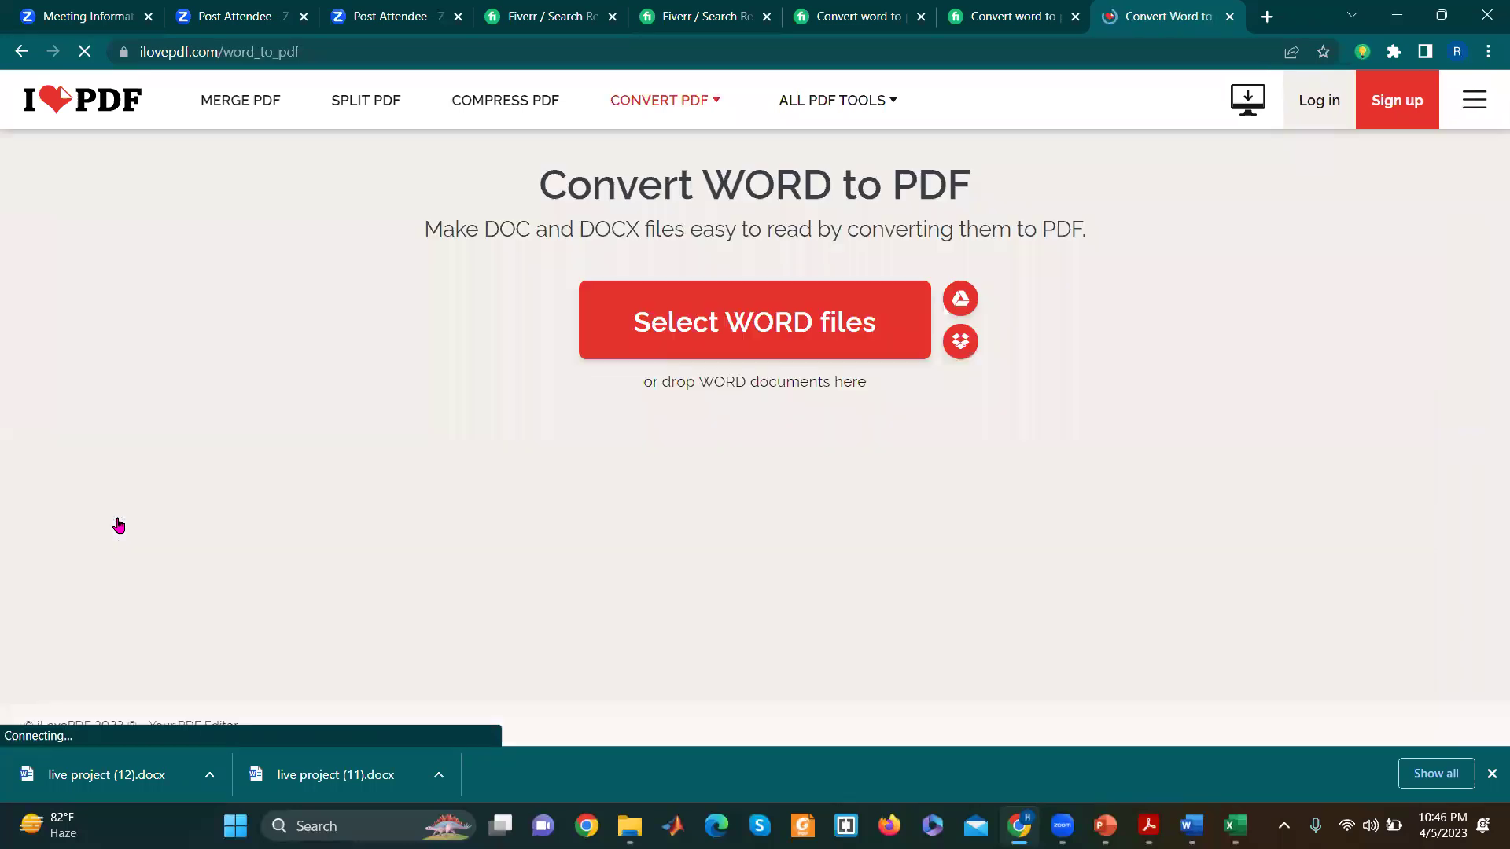
Step: Upload Tag.docx to iLovePDF's Word to PDF tool and convert it
left_click(739, 330)
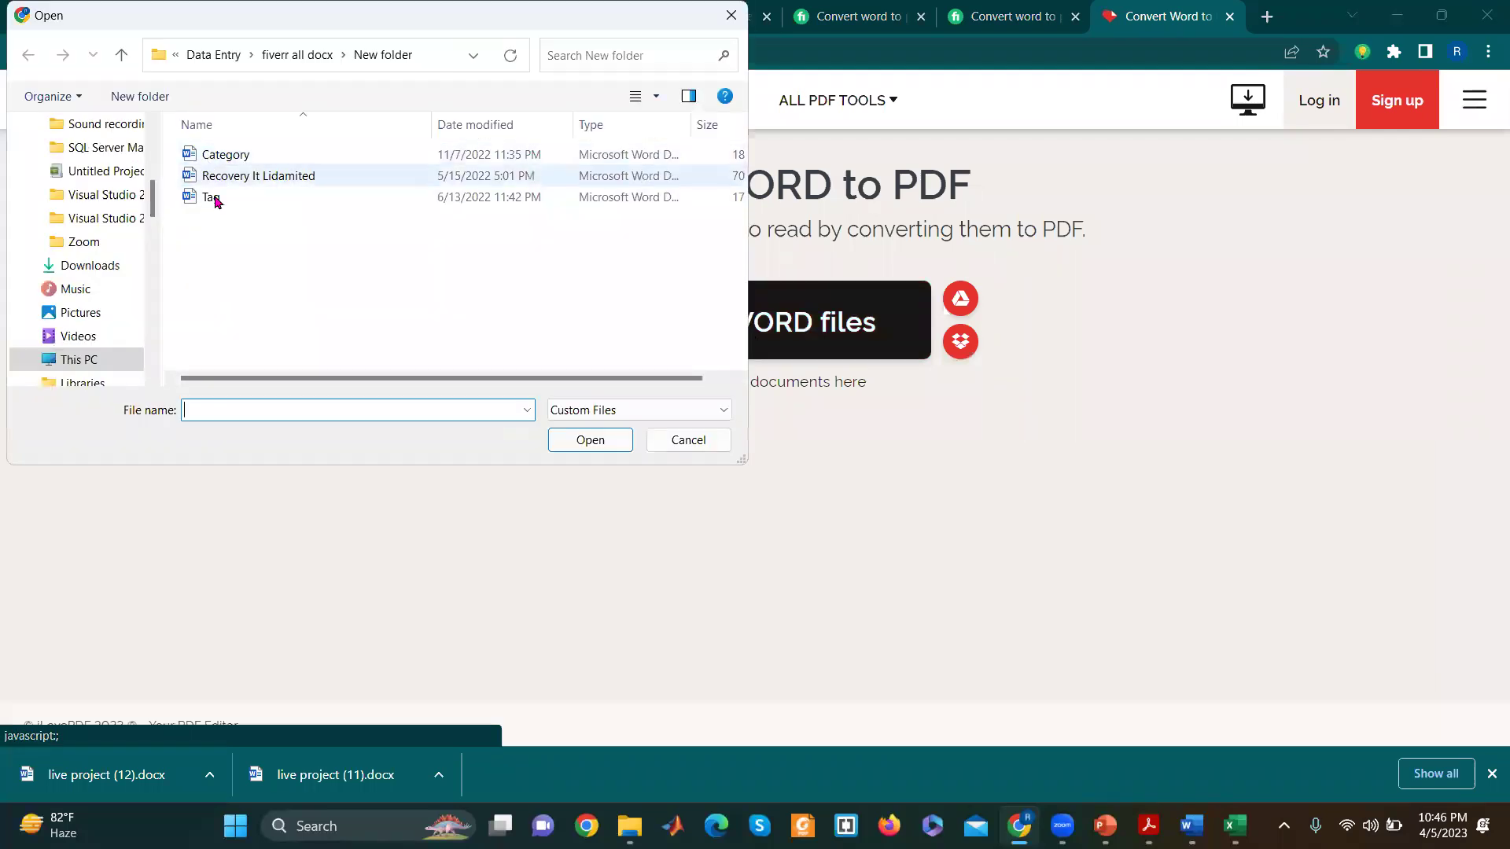
left_click(214, 198)
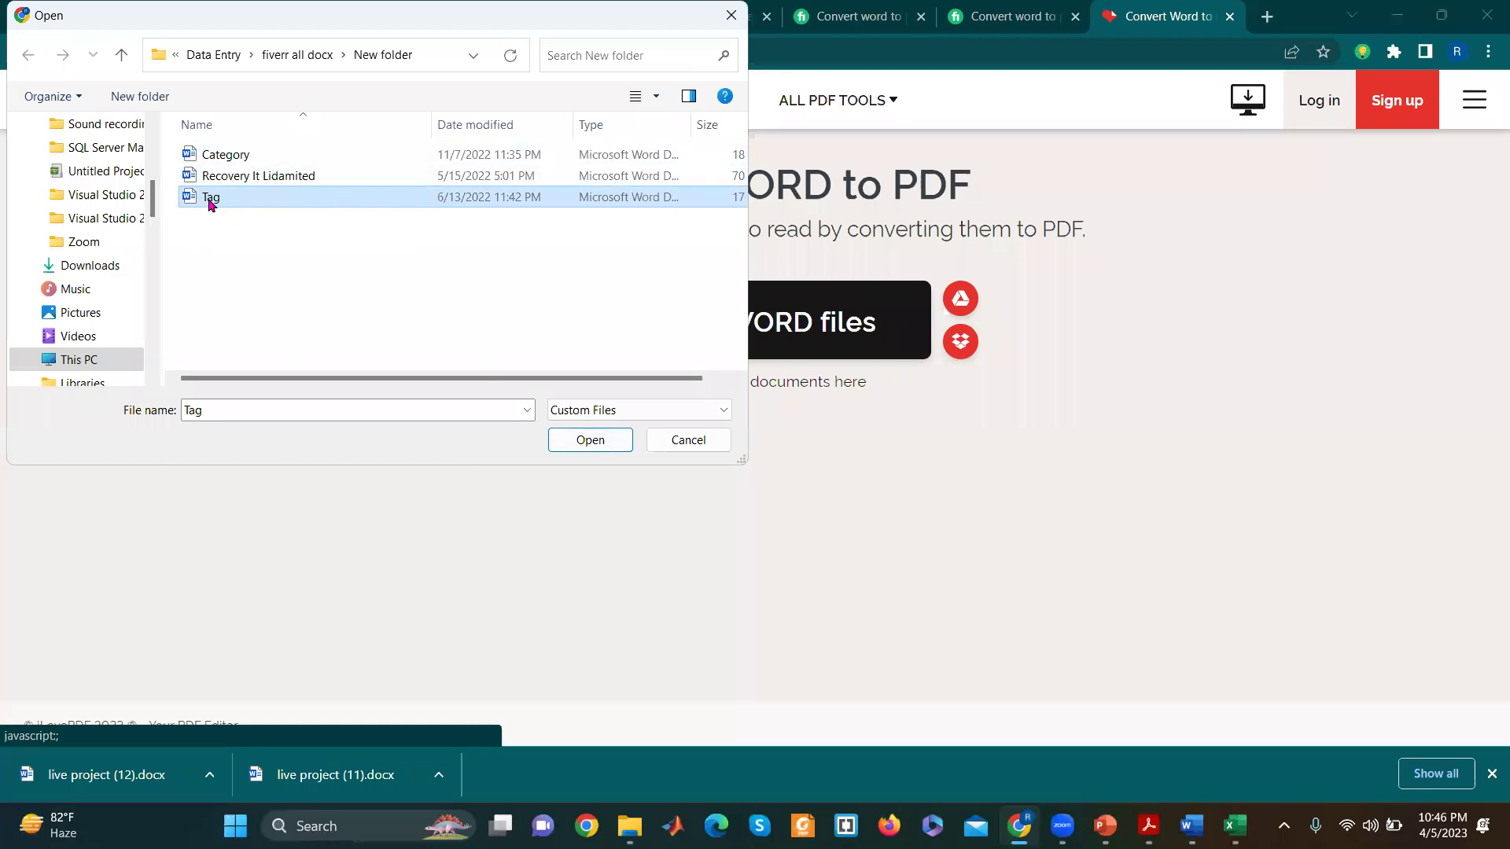
left_click(584, 446)
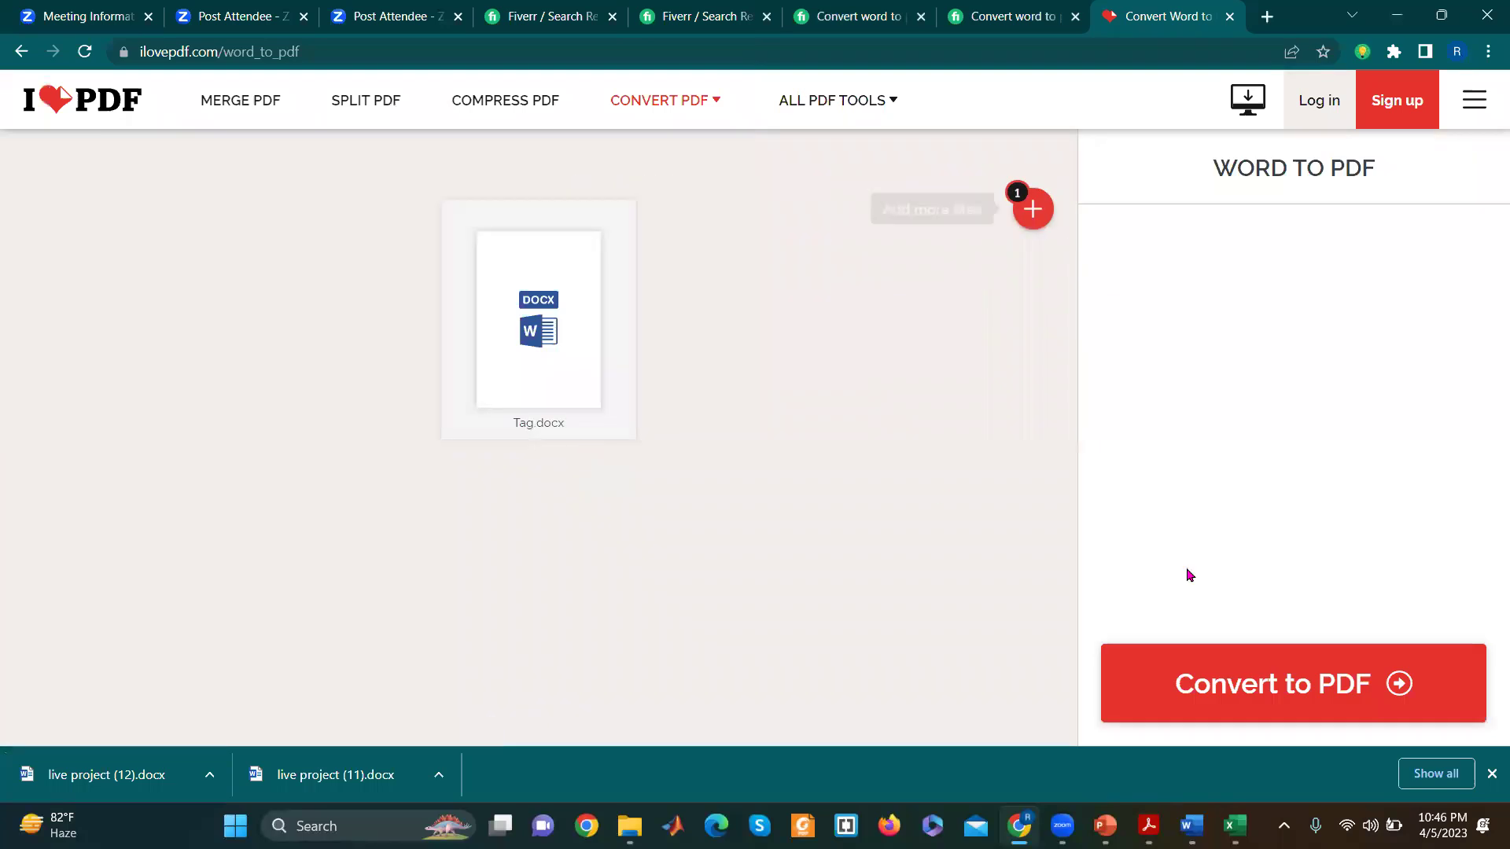
left_click(1302, 688)
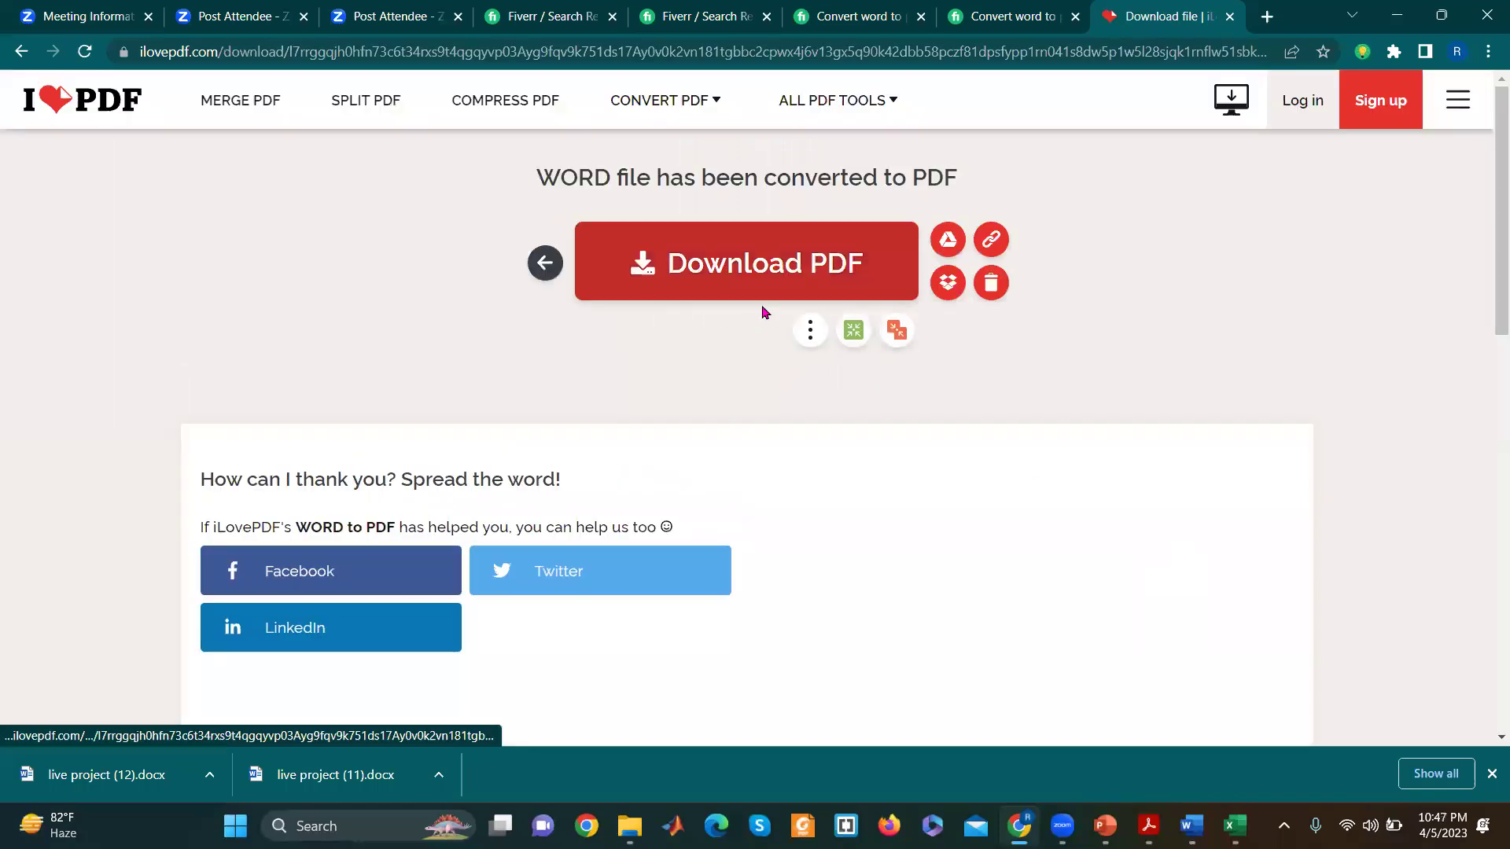
Step: Download the converted Tag (1).pdf, open it in Chrome, and scroll to page 2
left_click(728, 267)
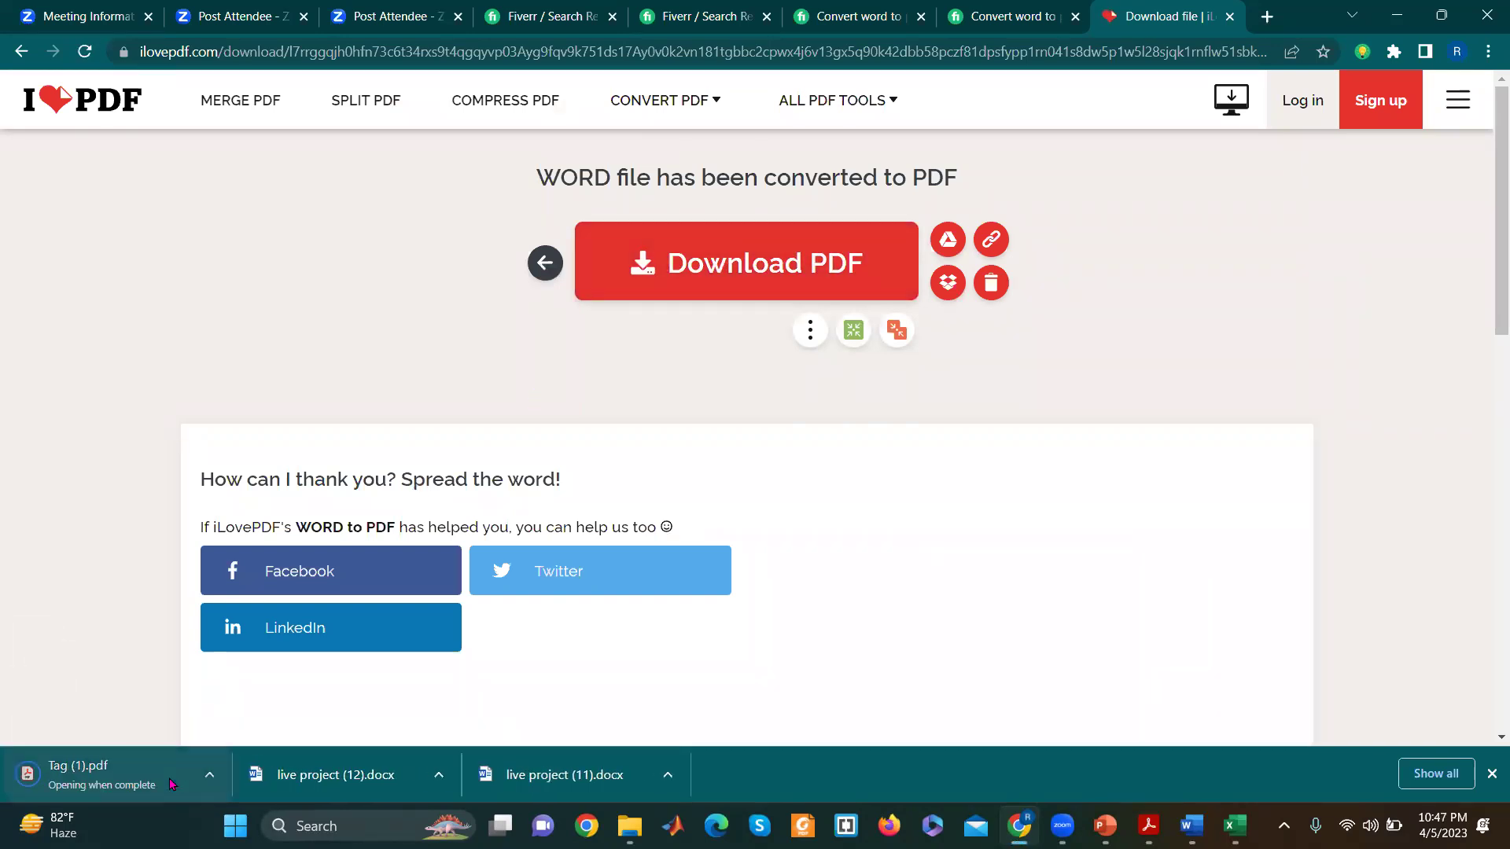
left_click(173, 779)
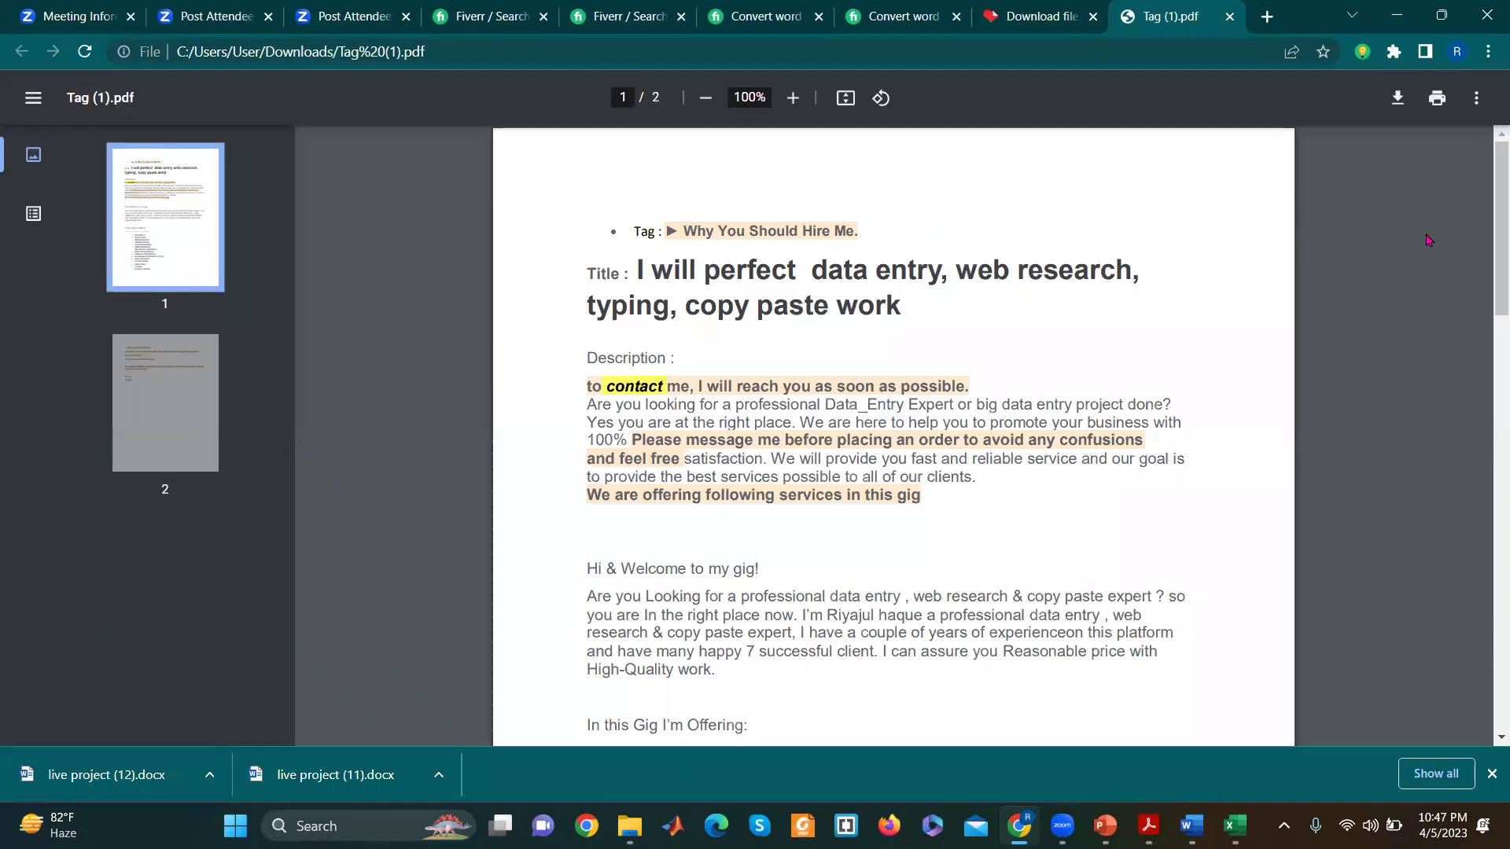
left_click_drag(1488, 259, 1488, 464)
scroll(1488, 464, "down", 8)
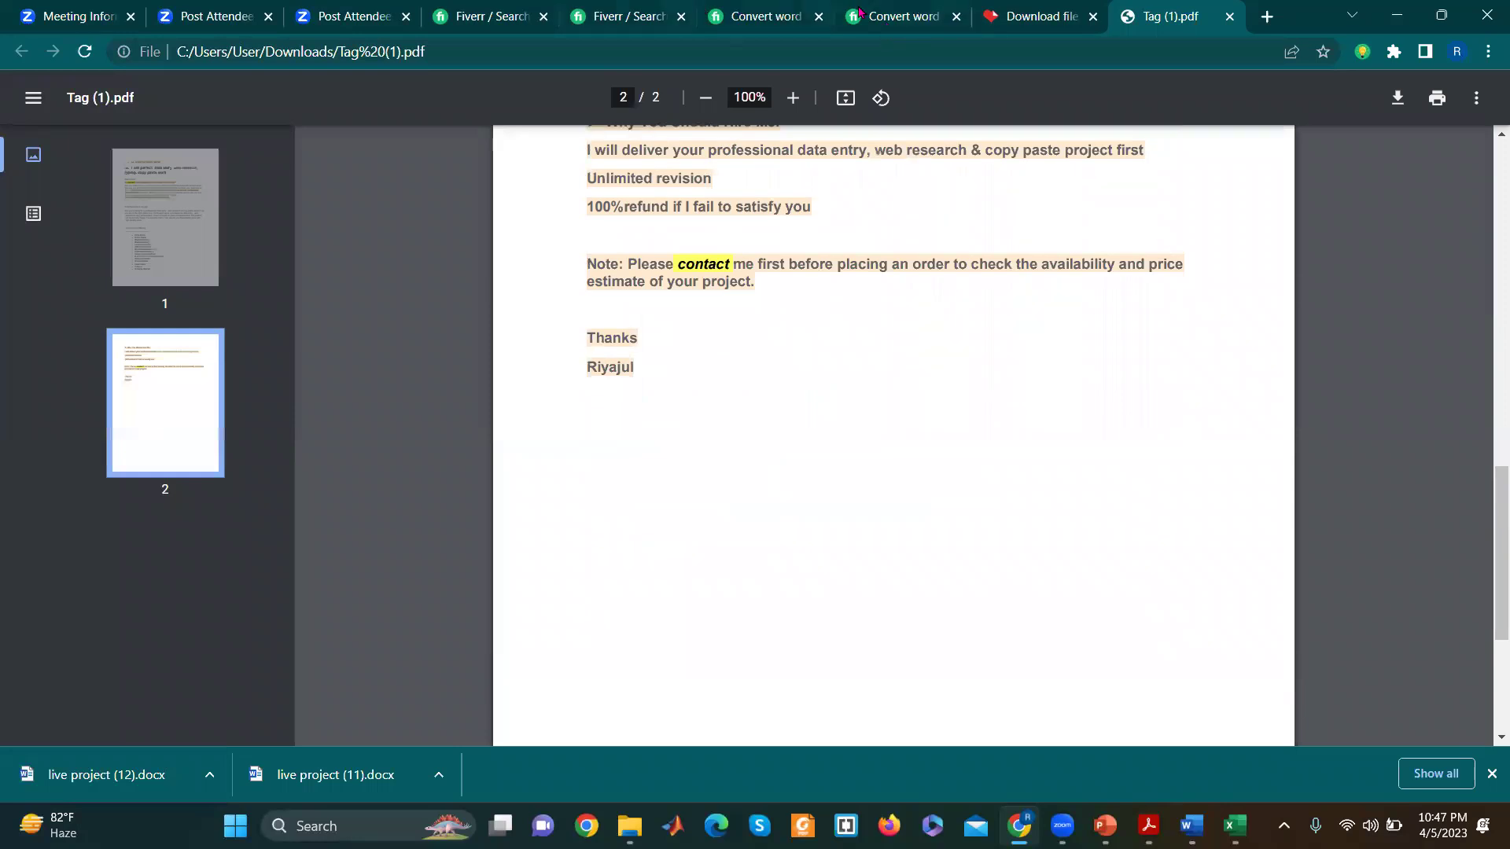
Step: Close the ebook design and fillable-PDF gig tabs and return to the Fiverr search results
left_click(905, 15)
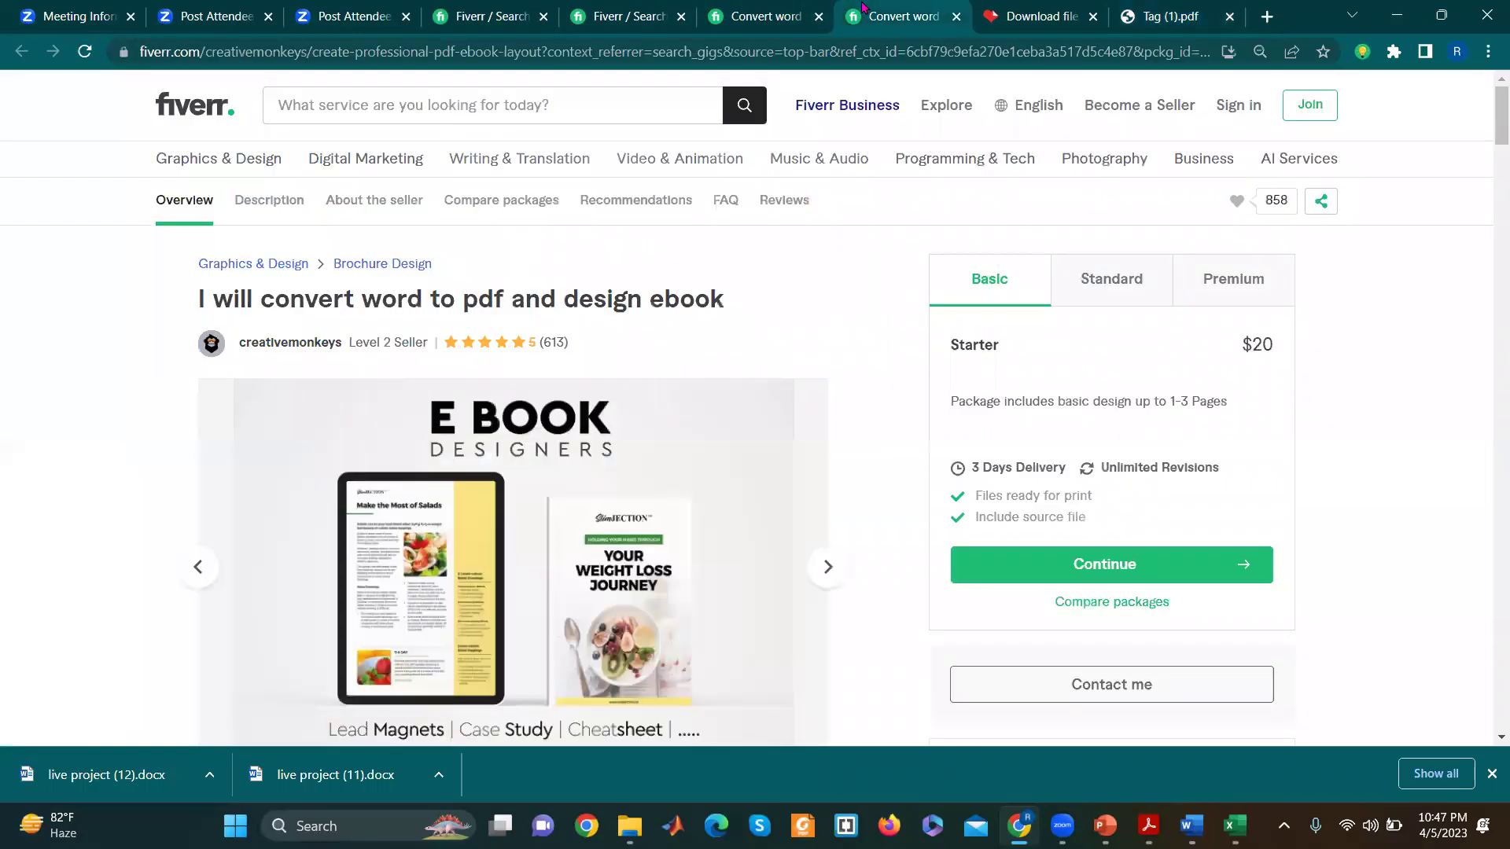
left_click(956, 16)
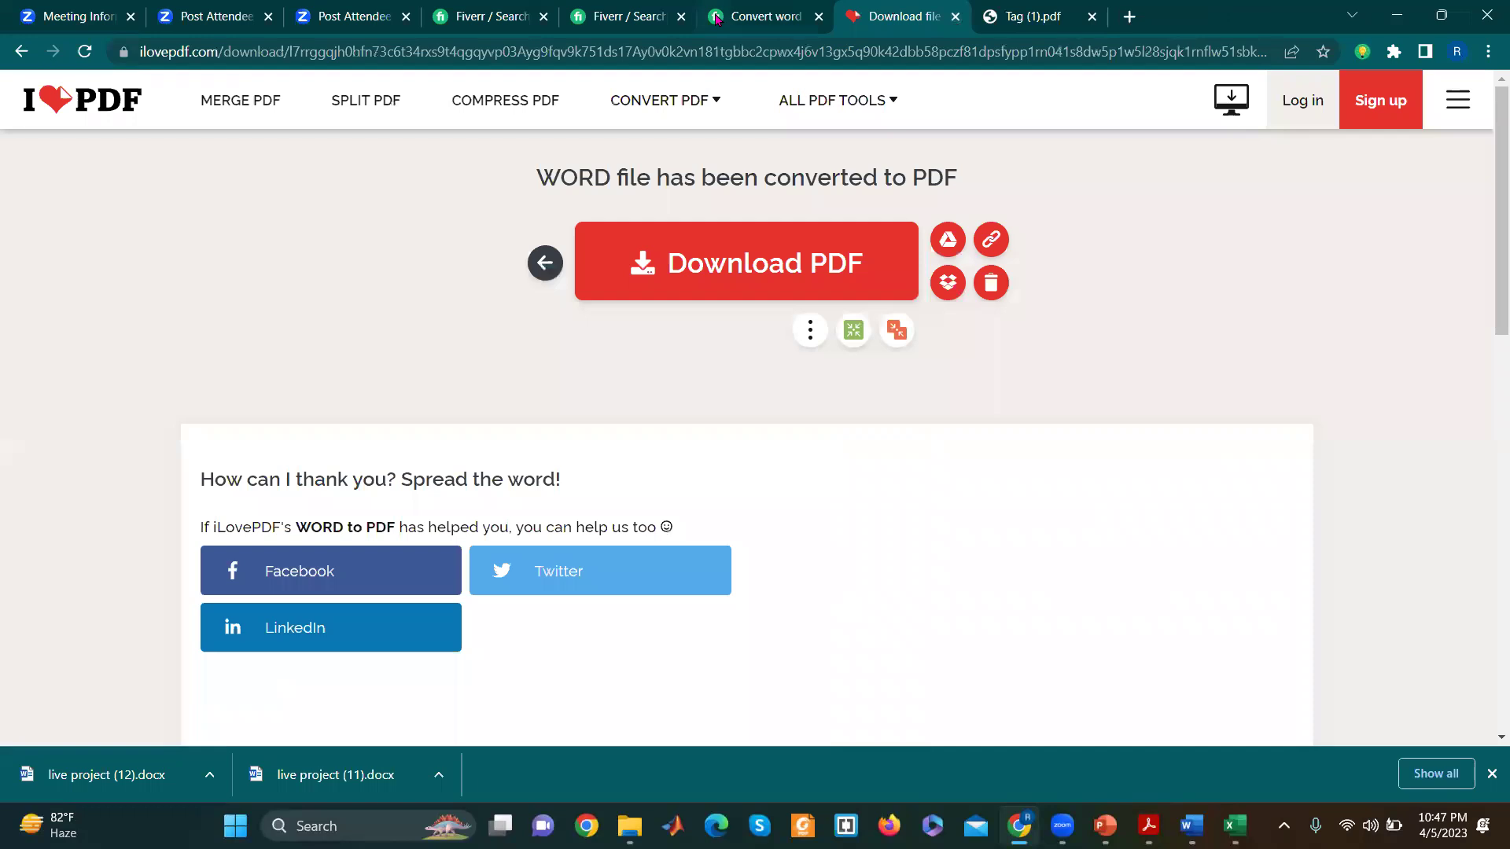
left_click(819, 17)
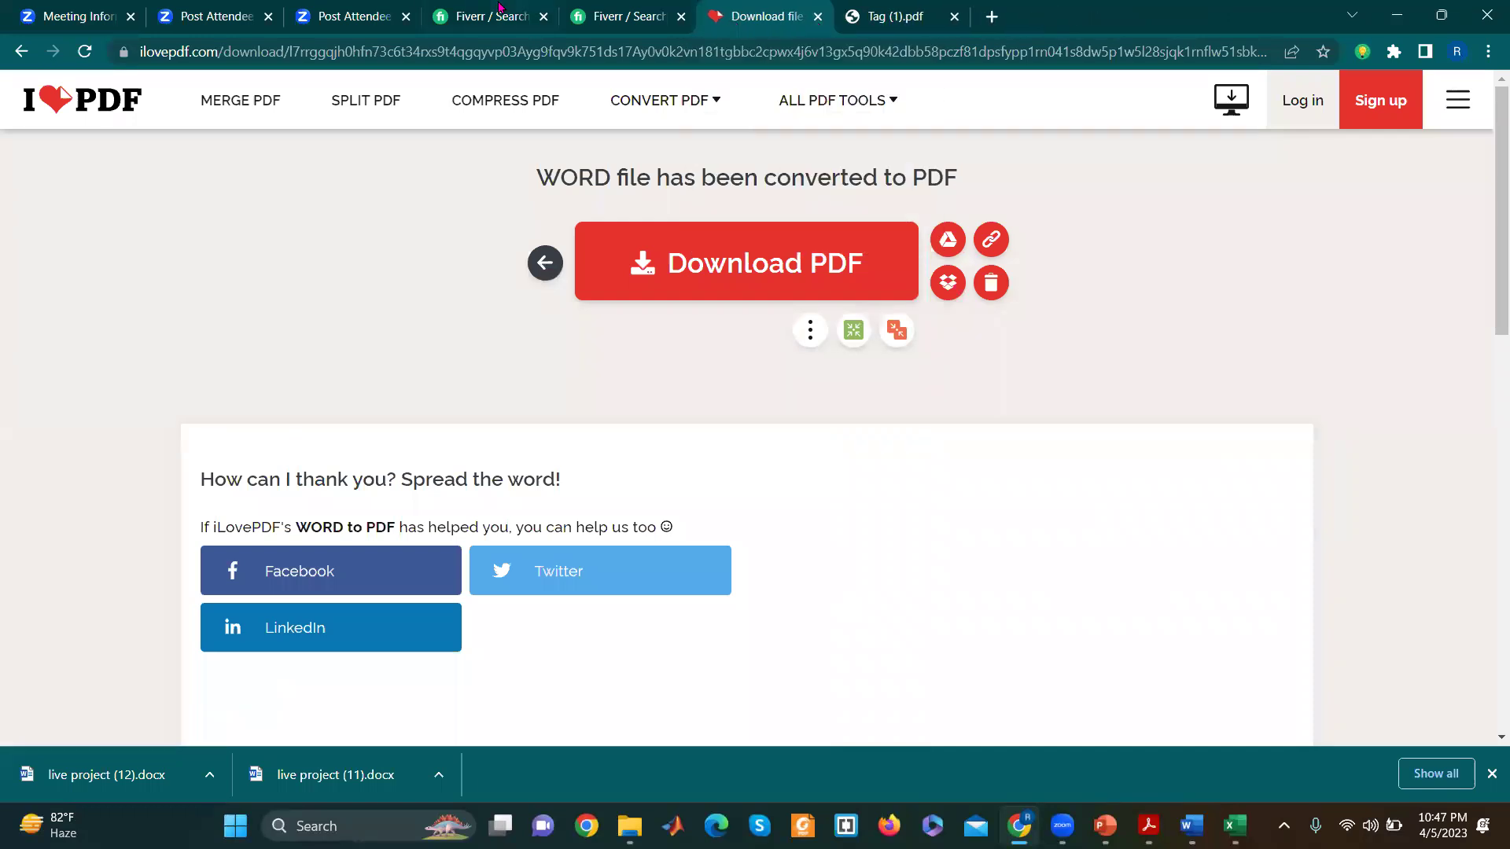
left_click(482, 15)
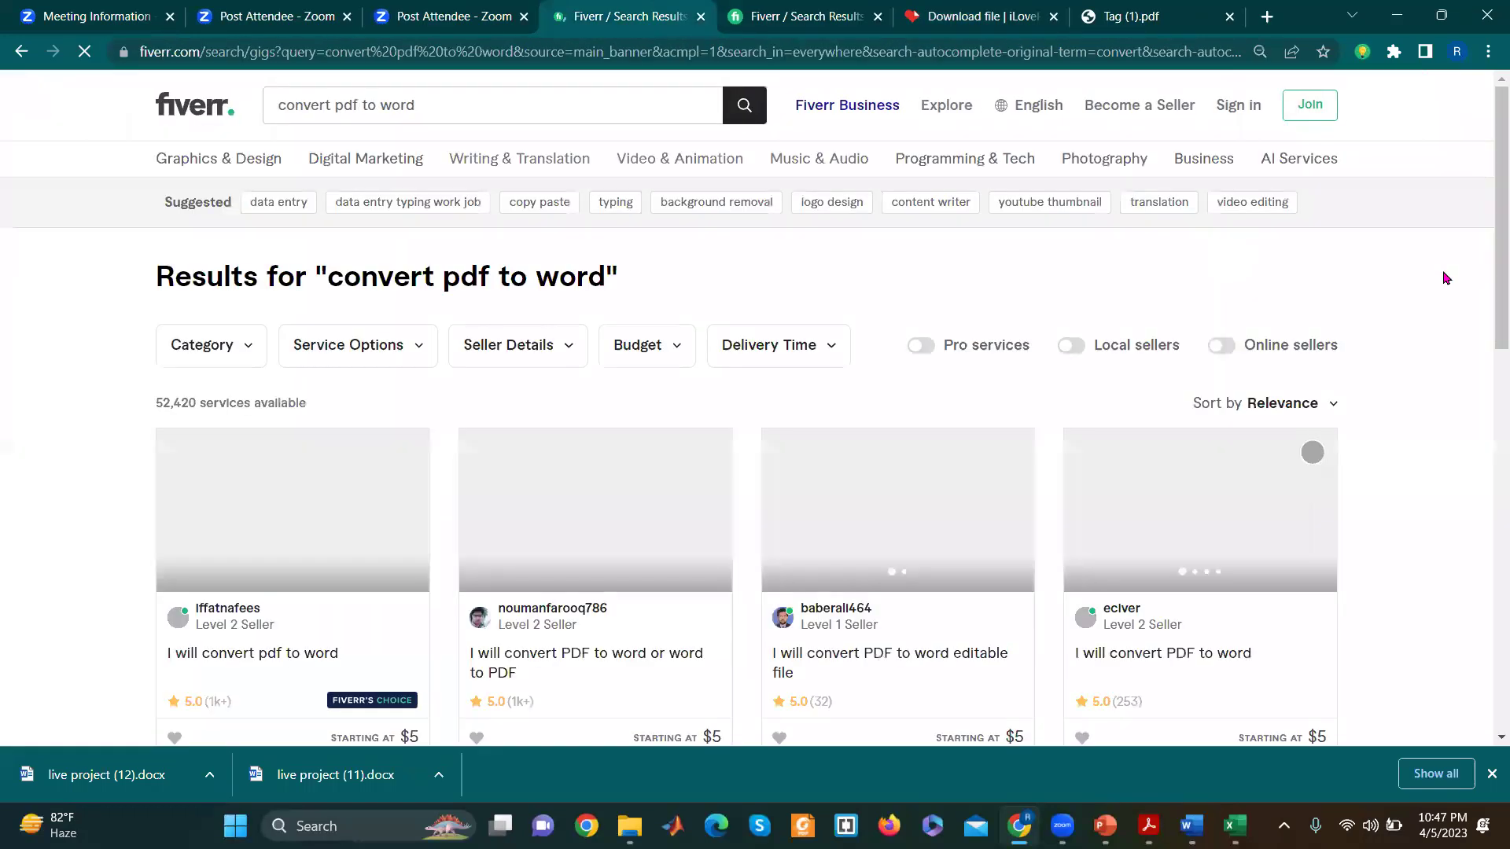
Step: Replace the previous Fiverr search with 'convert pdf to excel' using the suggestion
left_click(499, 101)
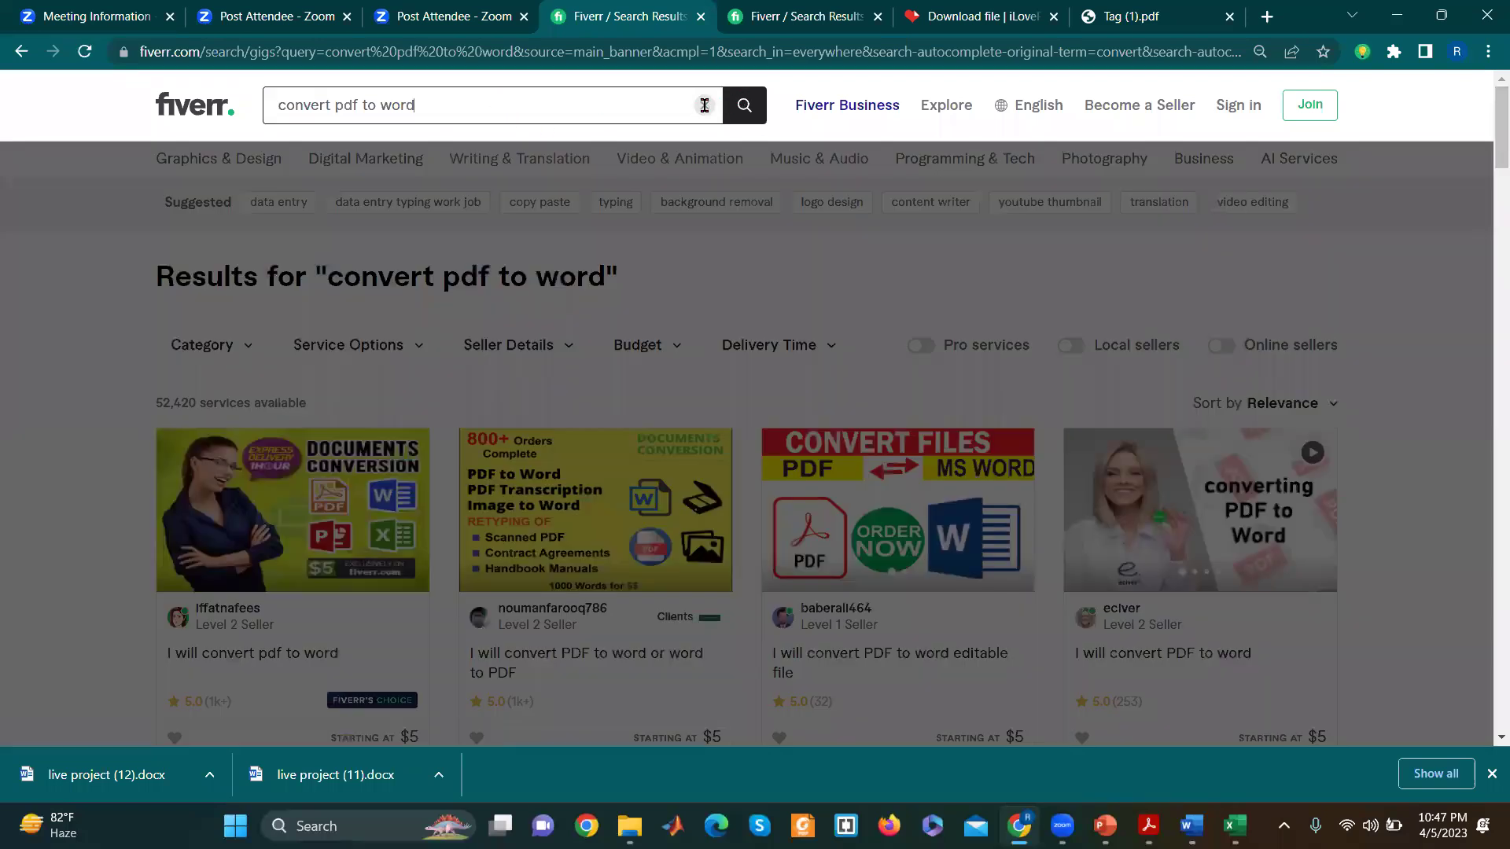
left_click(703, 104)
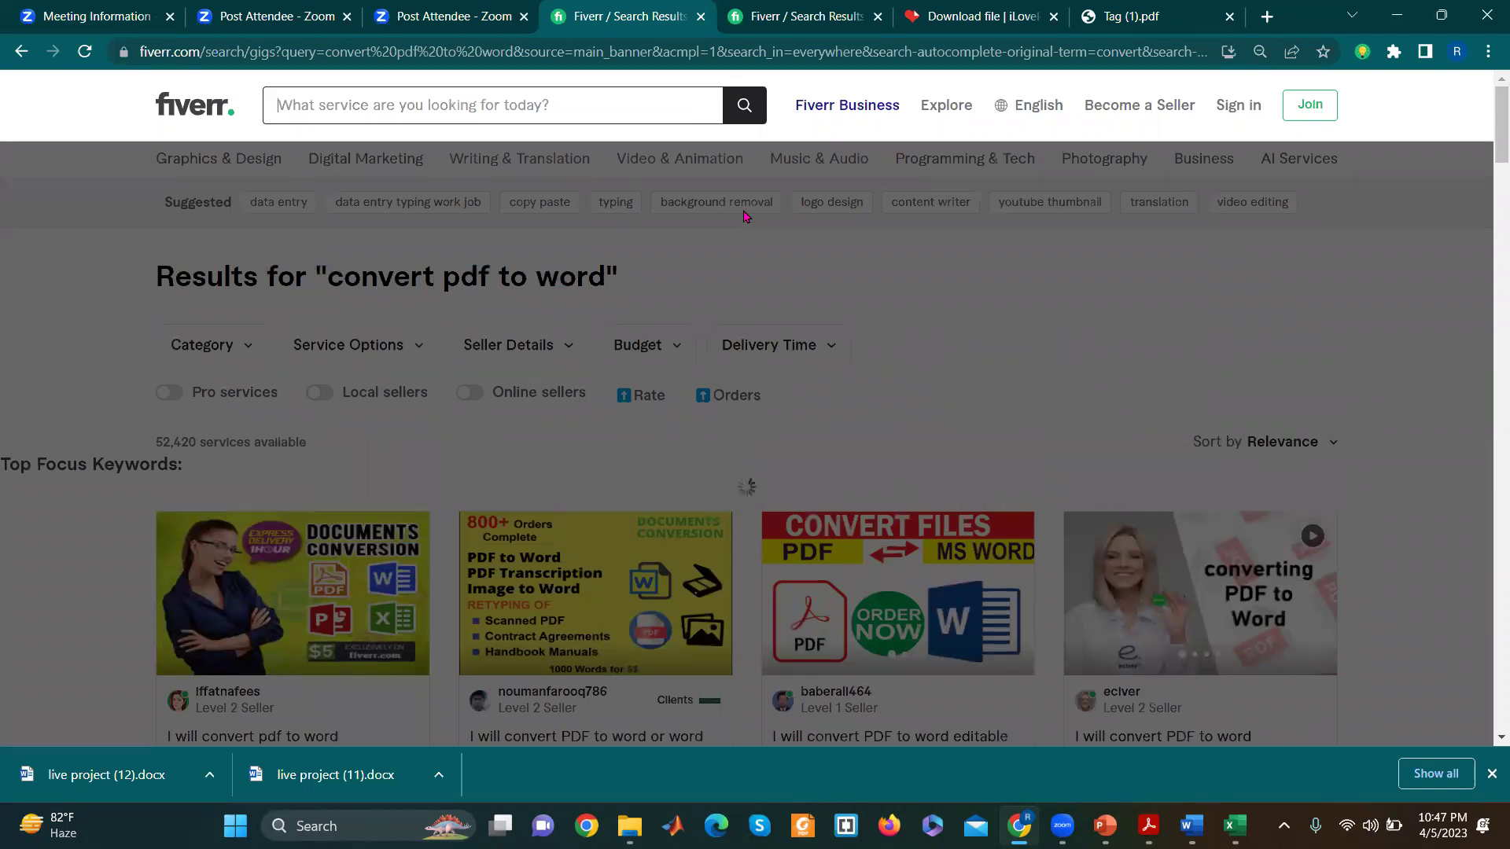
type("conver")
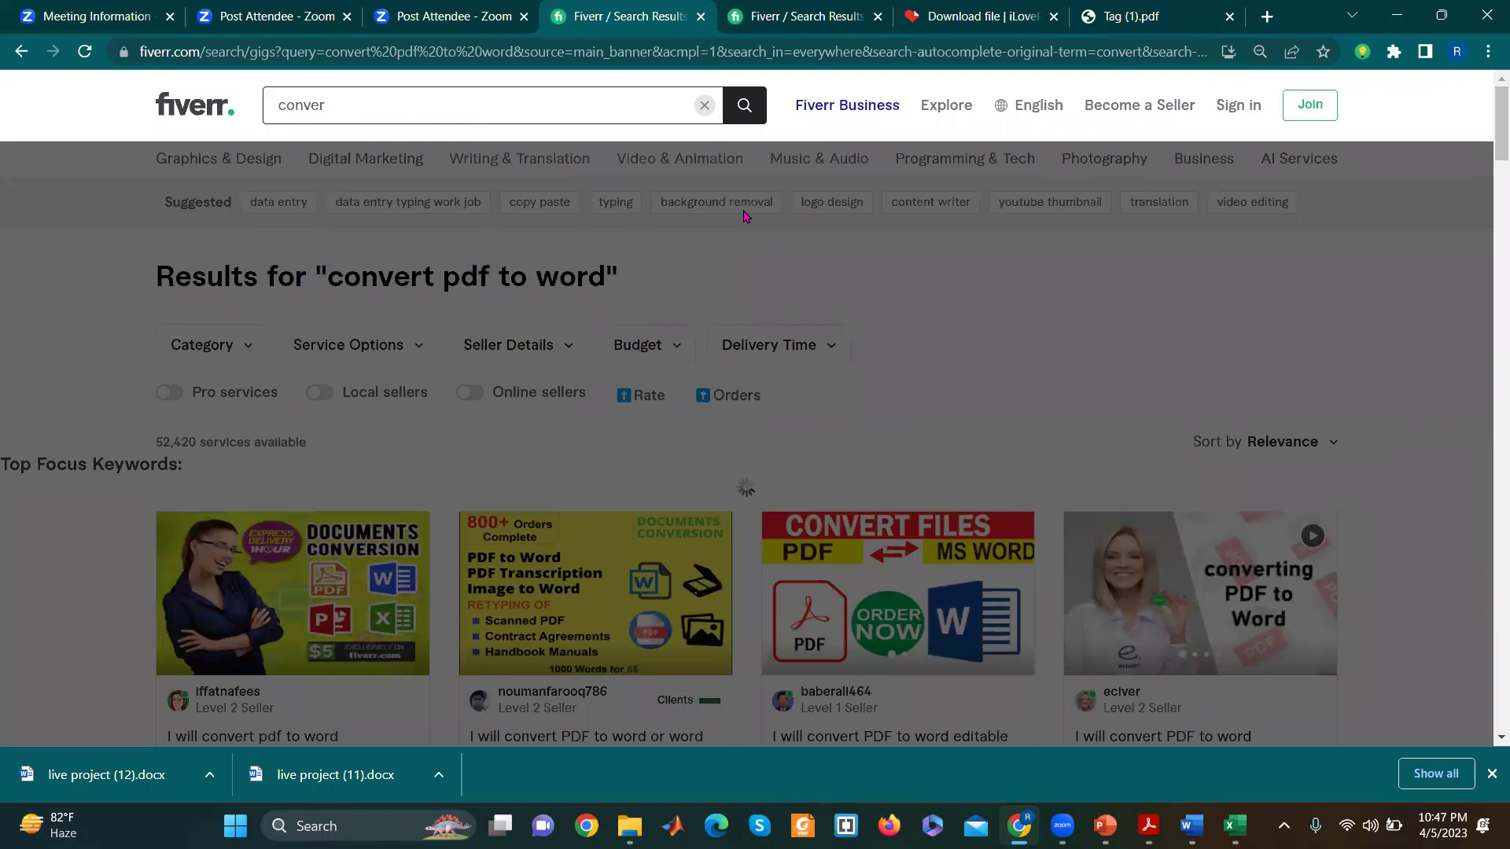
type("t")
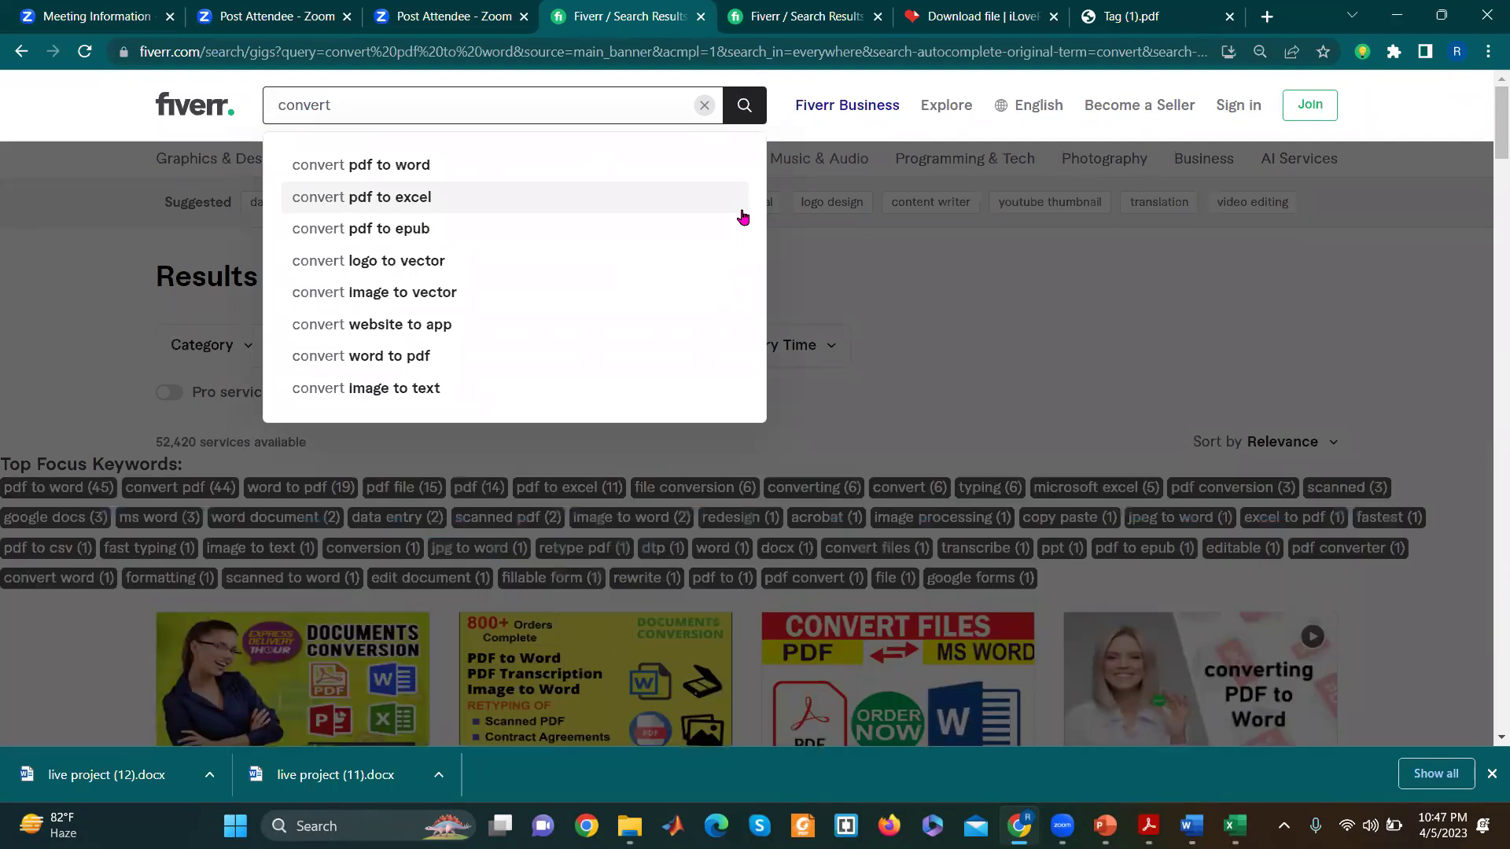
type("pdf")
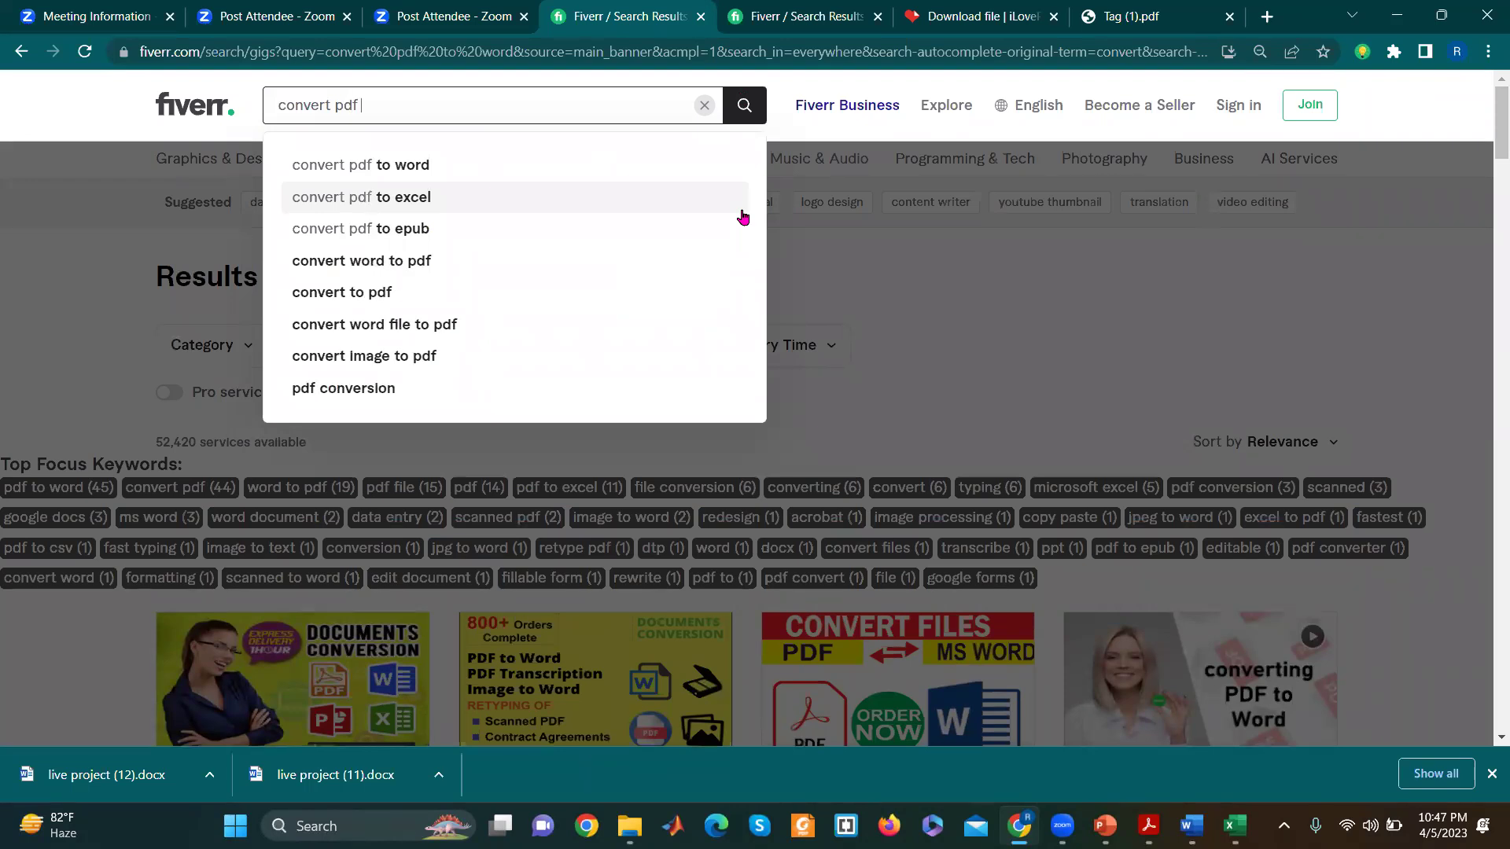
type(" to")
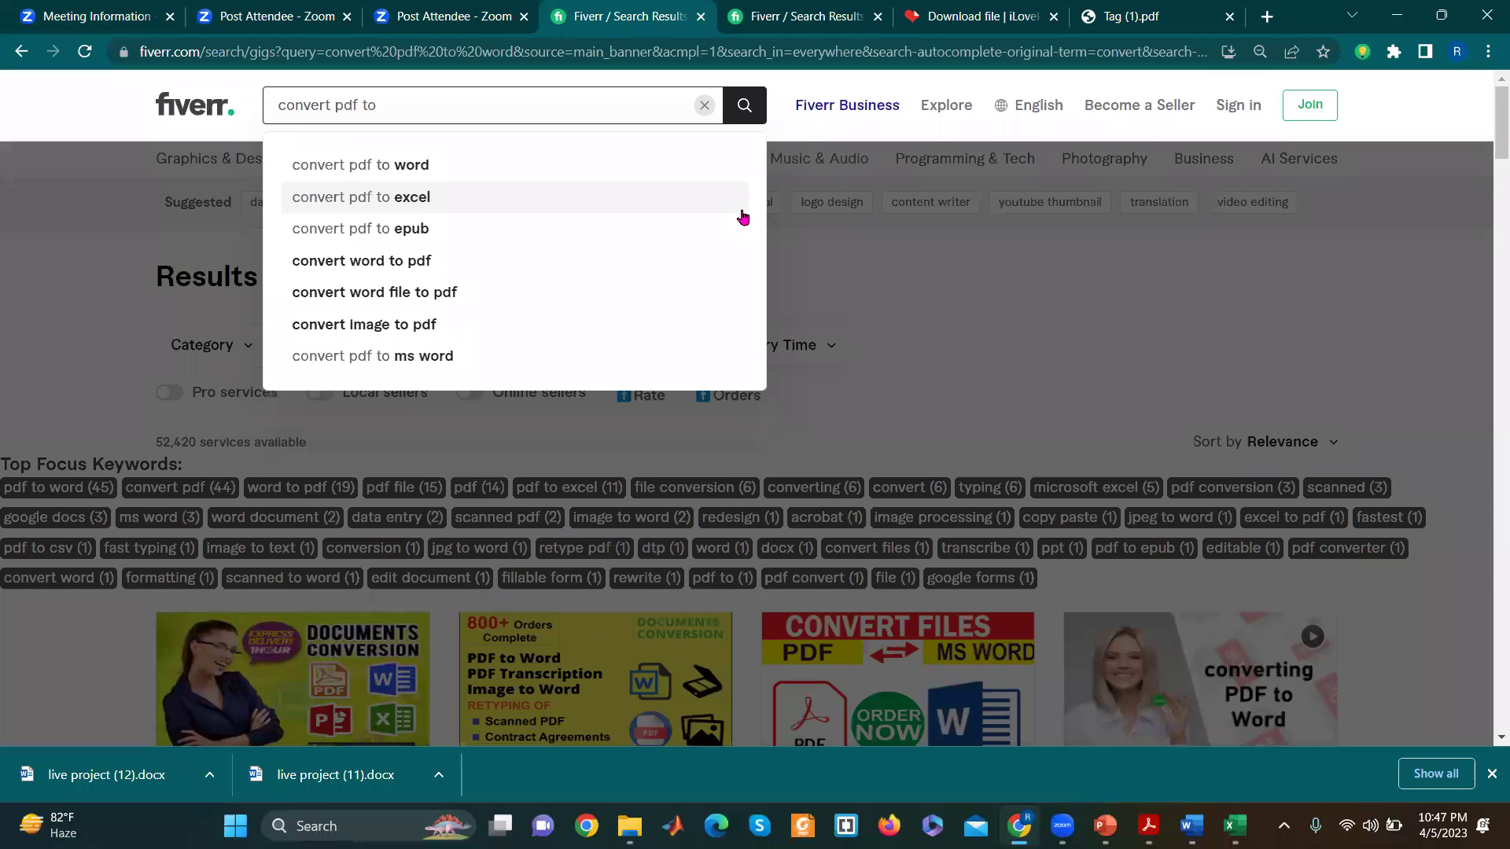
left_click(504, 197)
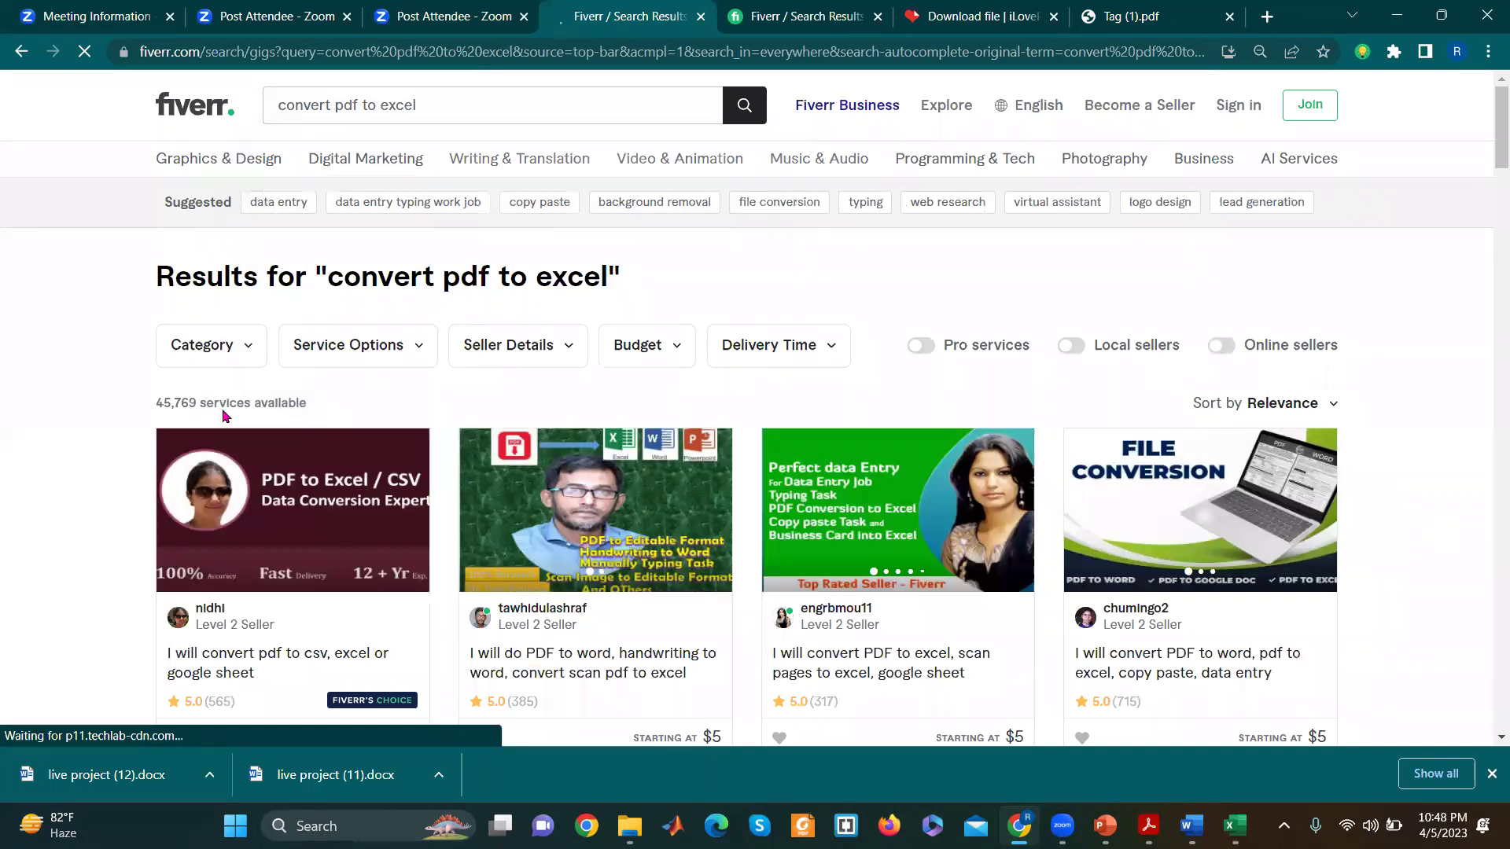
Step: Scroll through the conversion gig results and dismiss the create-a-brief prompt
left_click_drag(225, 415, 85, 402)
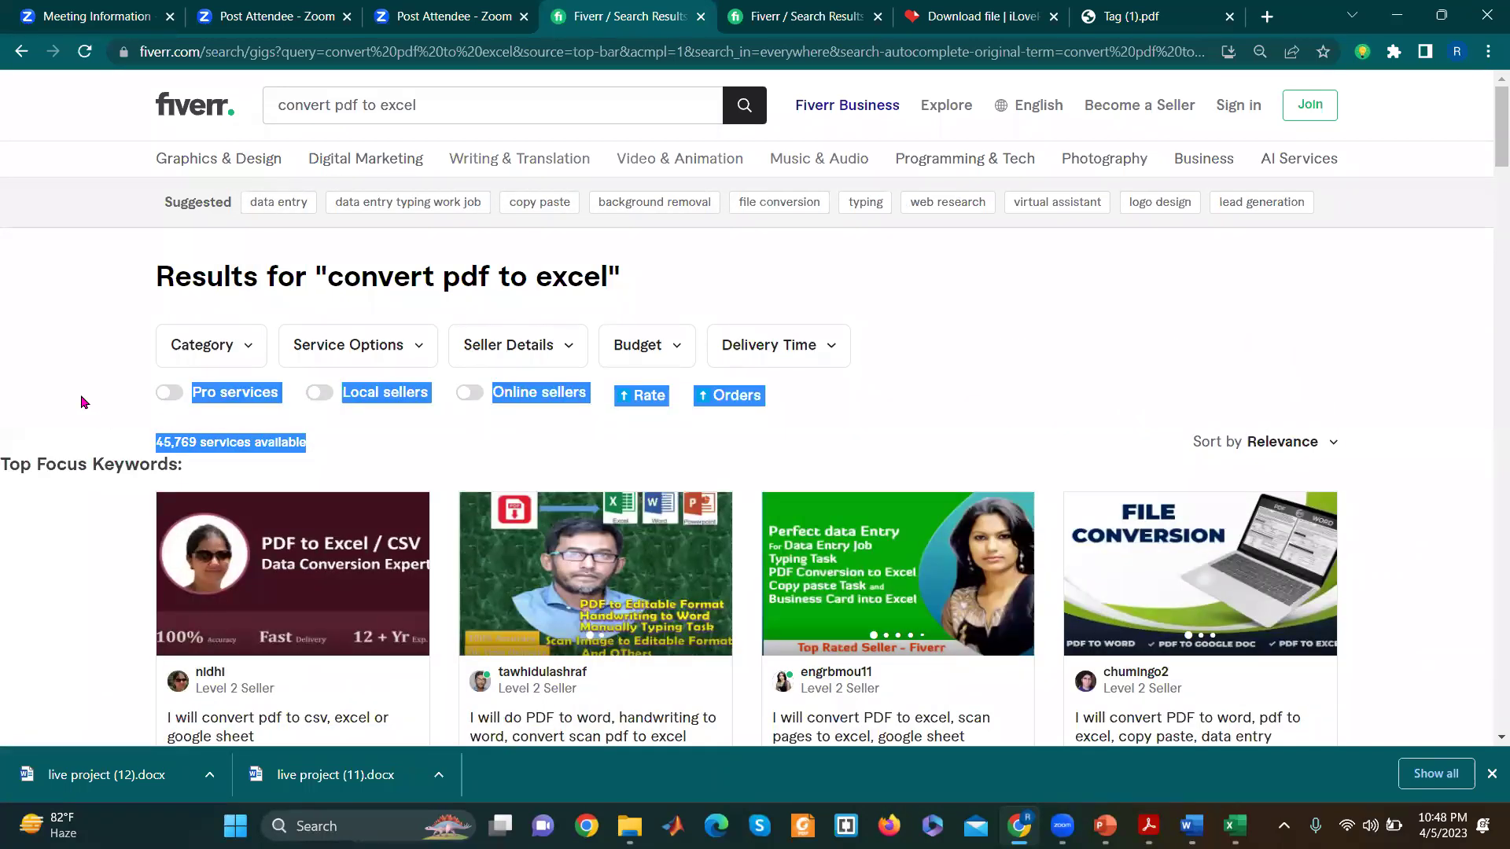
left_click(85, 402)
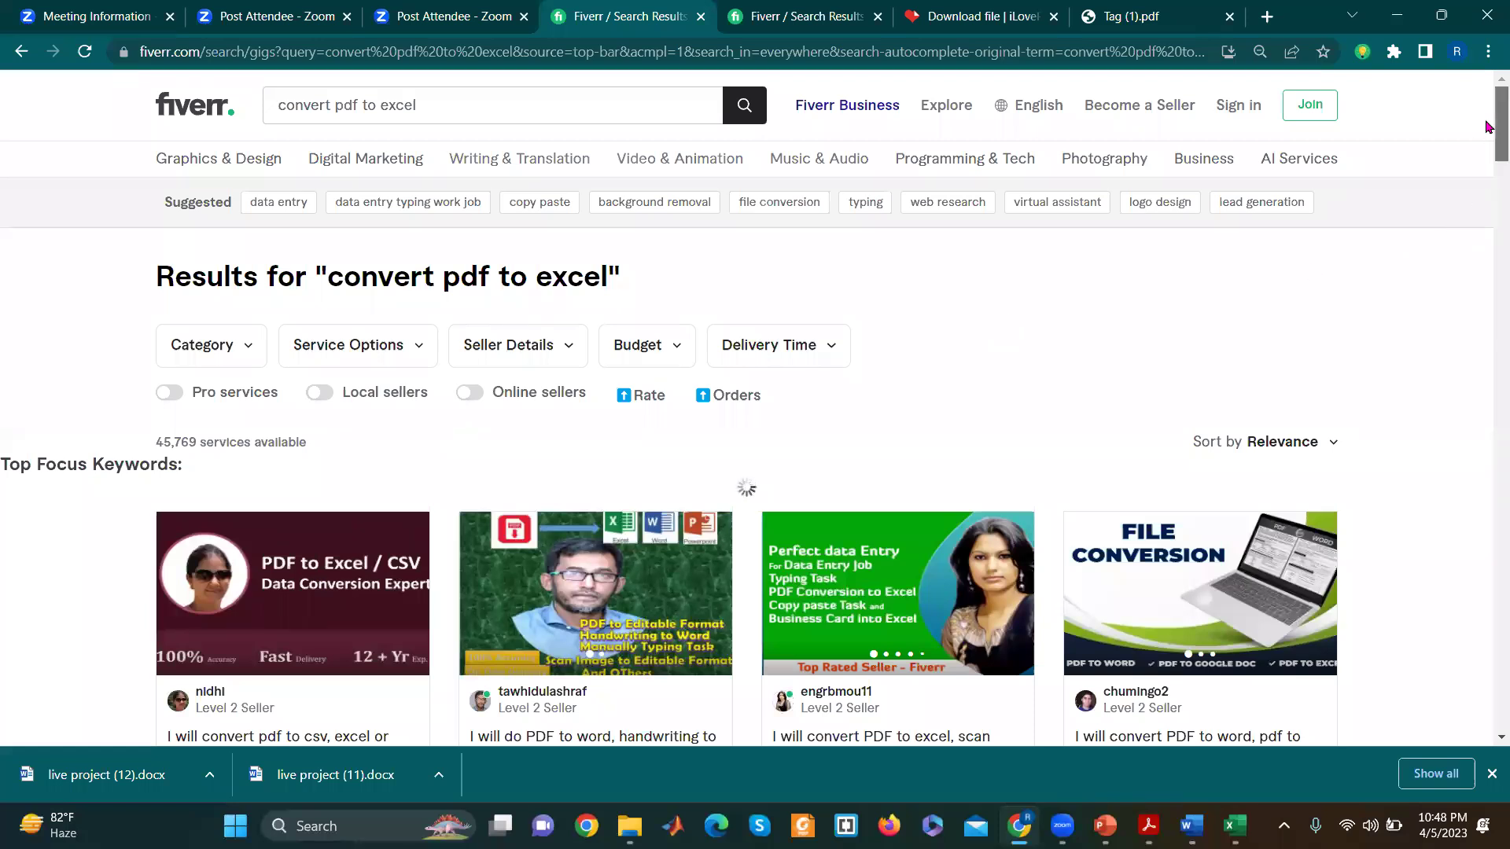
mouse_move(1486, 126)
left_mouse_down()
mouse_move(1486, 169)
mouse_move(1486, 146)
left_mouse_up()
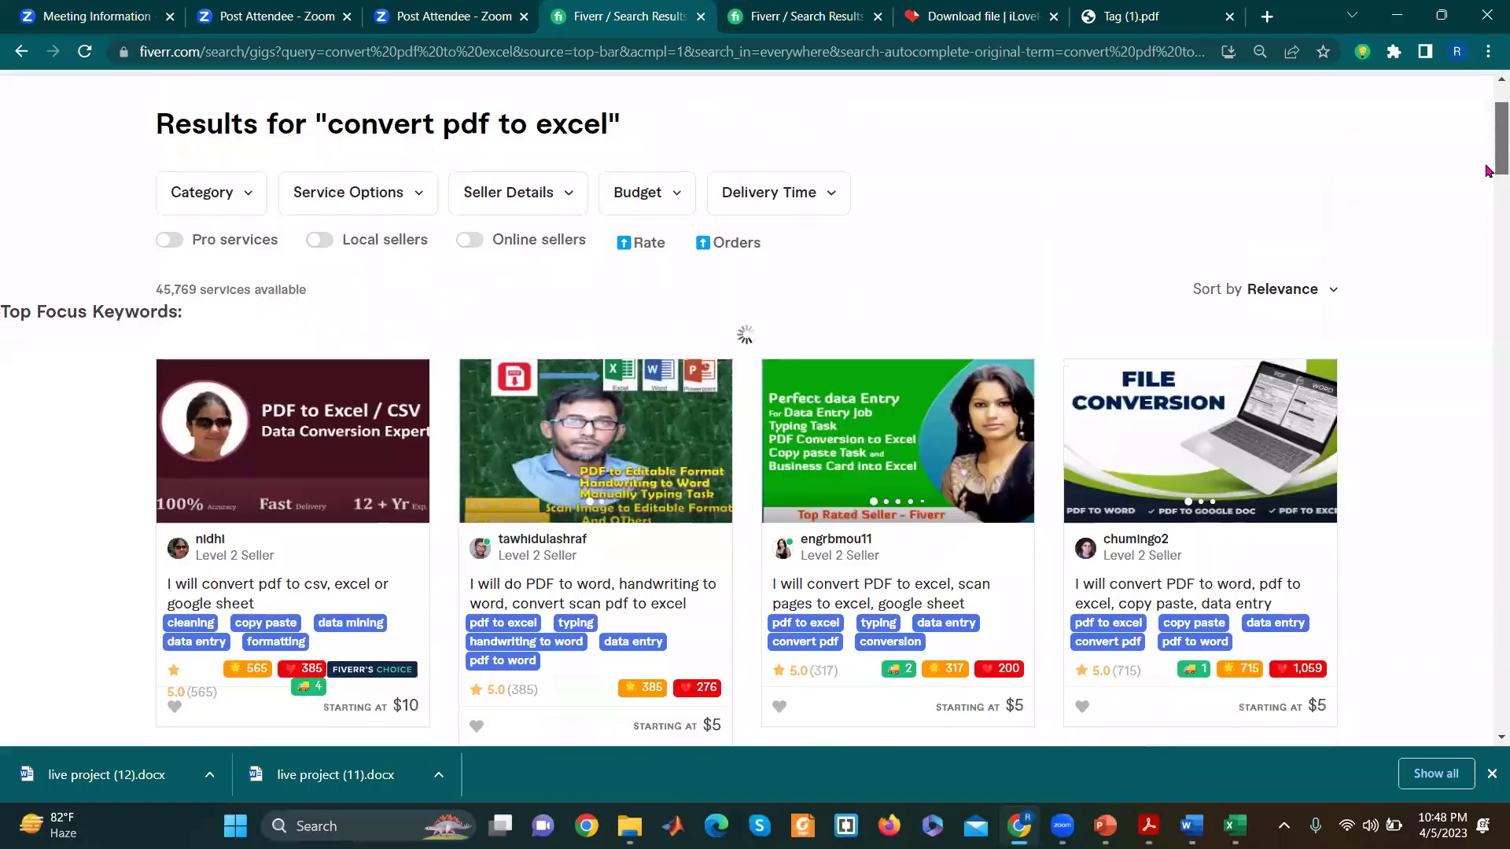
scroll(1059, 246, "down", 3)
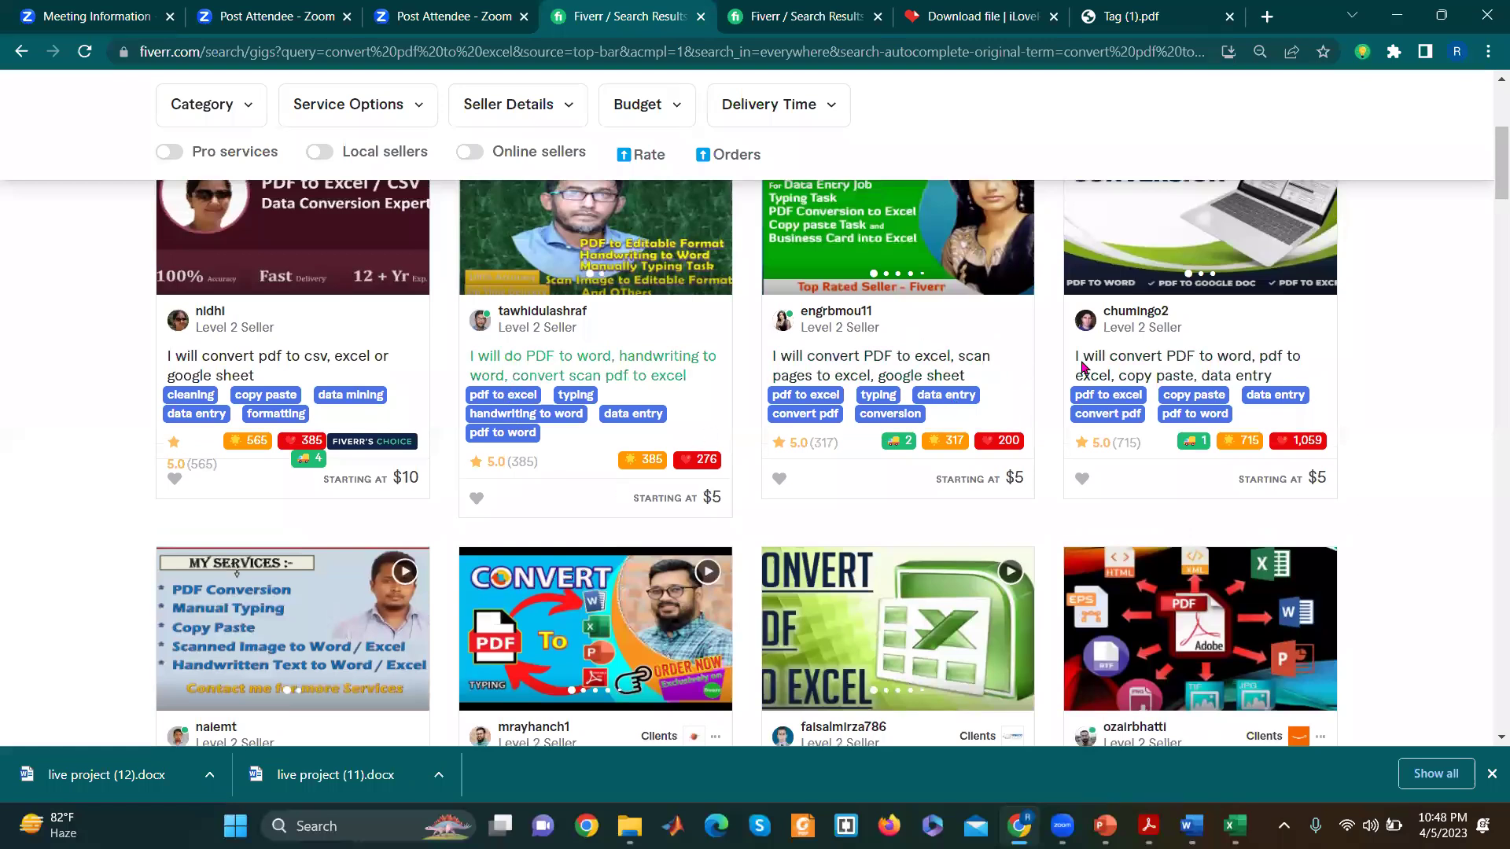
scroll(1486, 202, "down", 4)
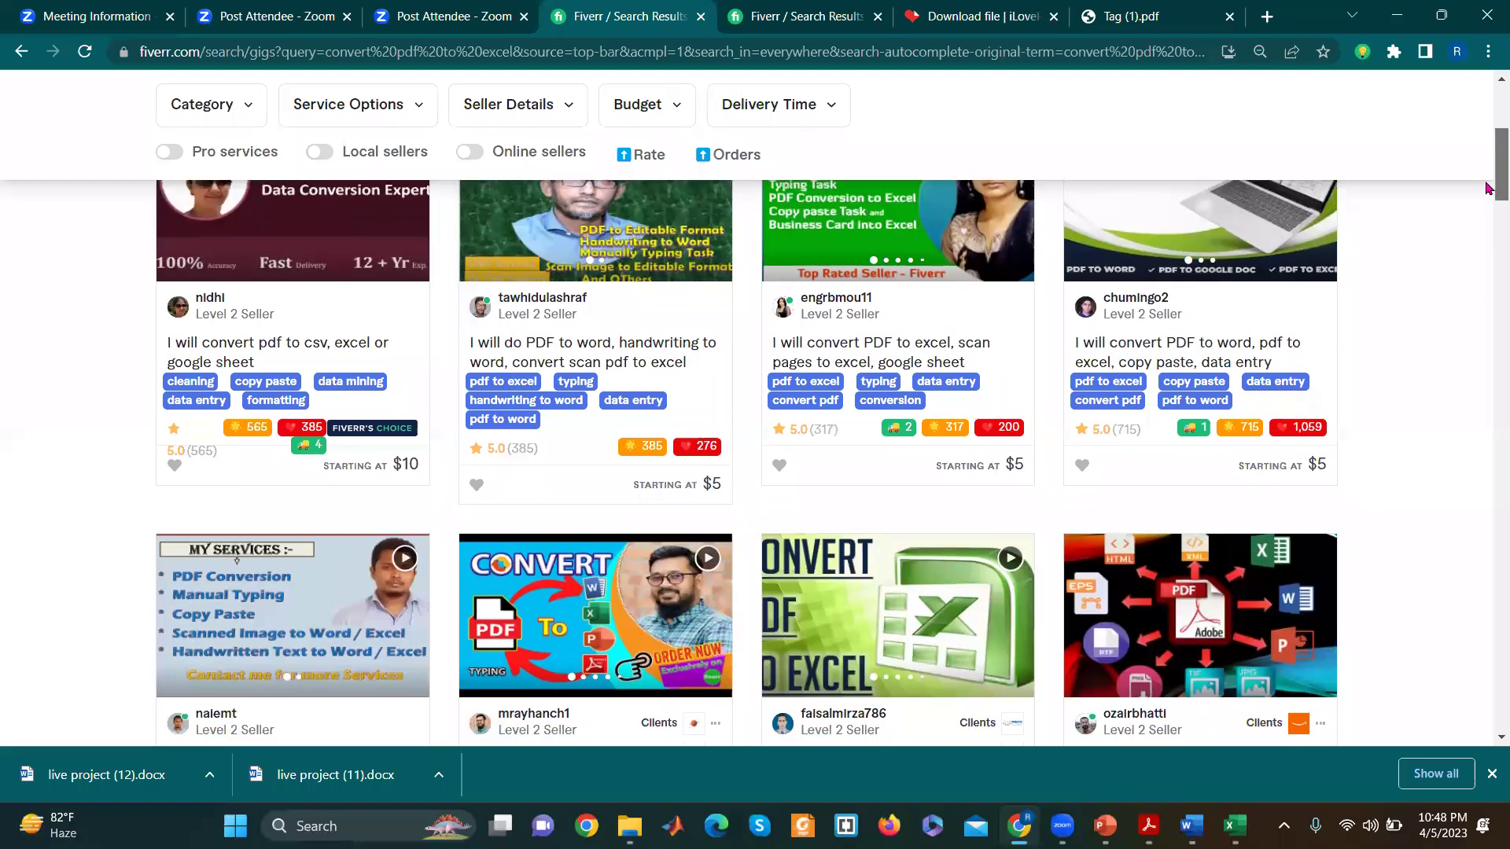
scroll(1486, 202, "down", 4)
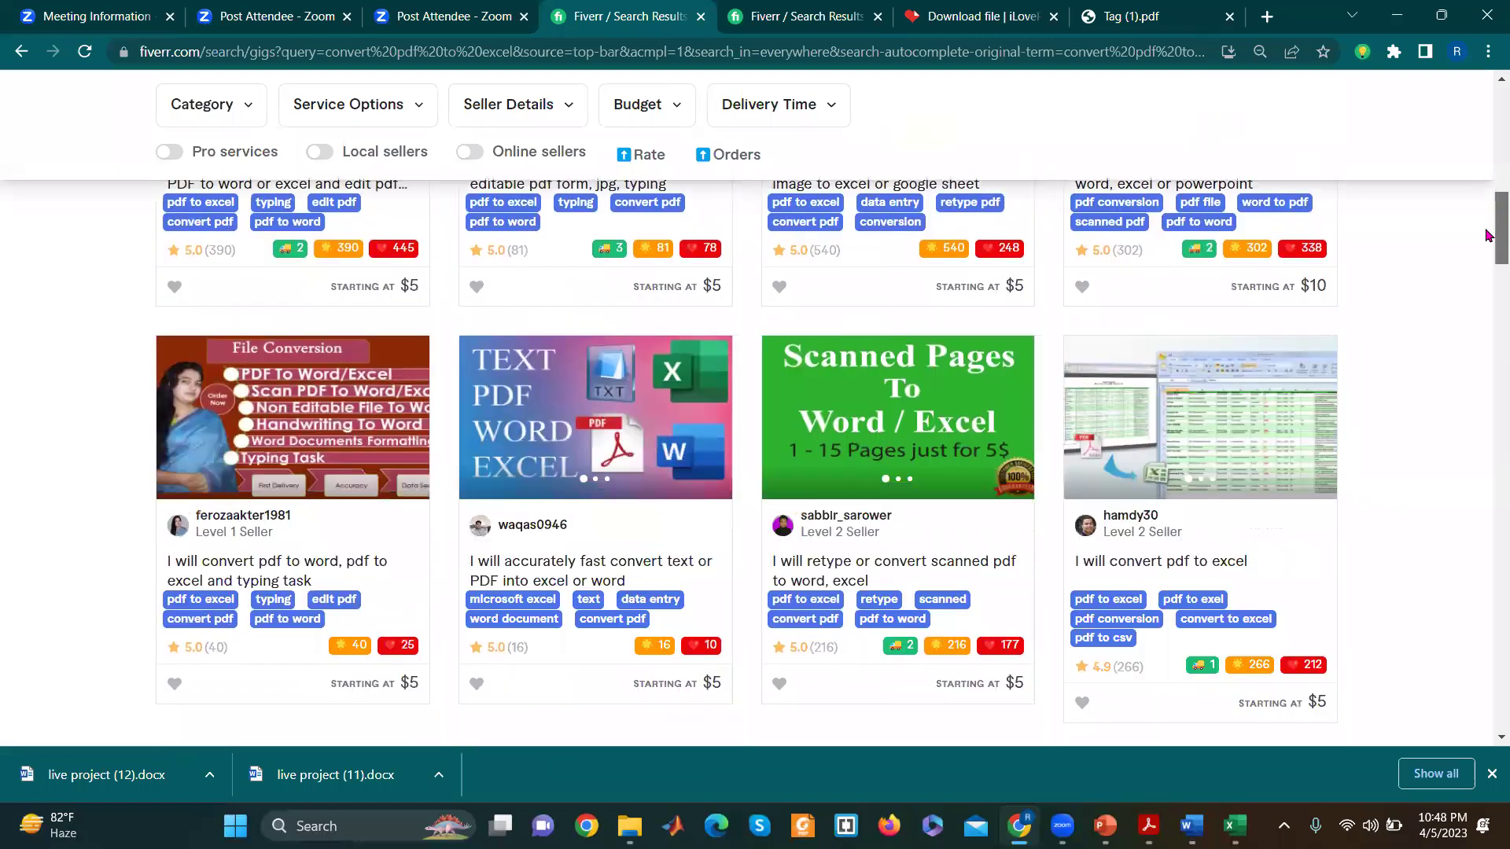
left_click_drag(1488, 166, 1488, 191)
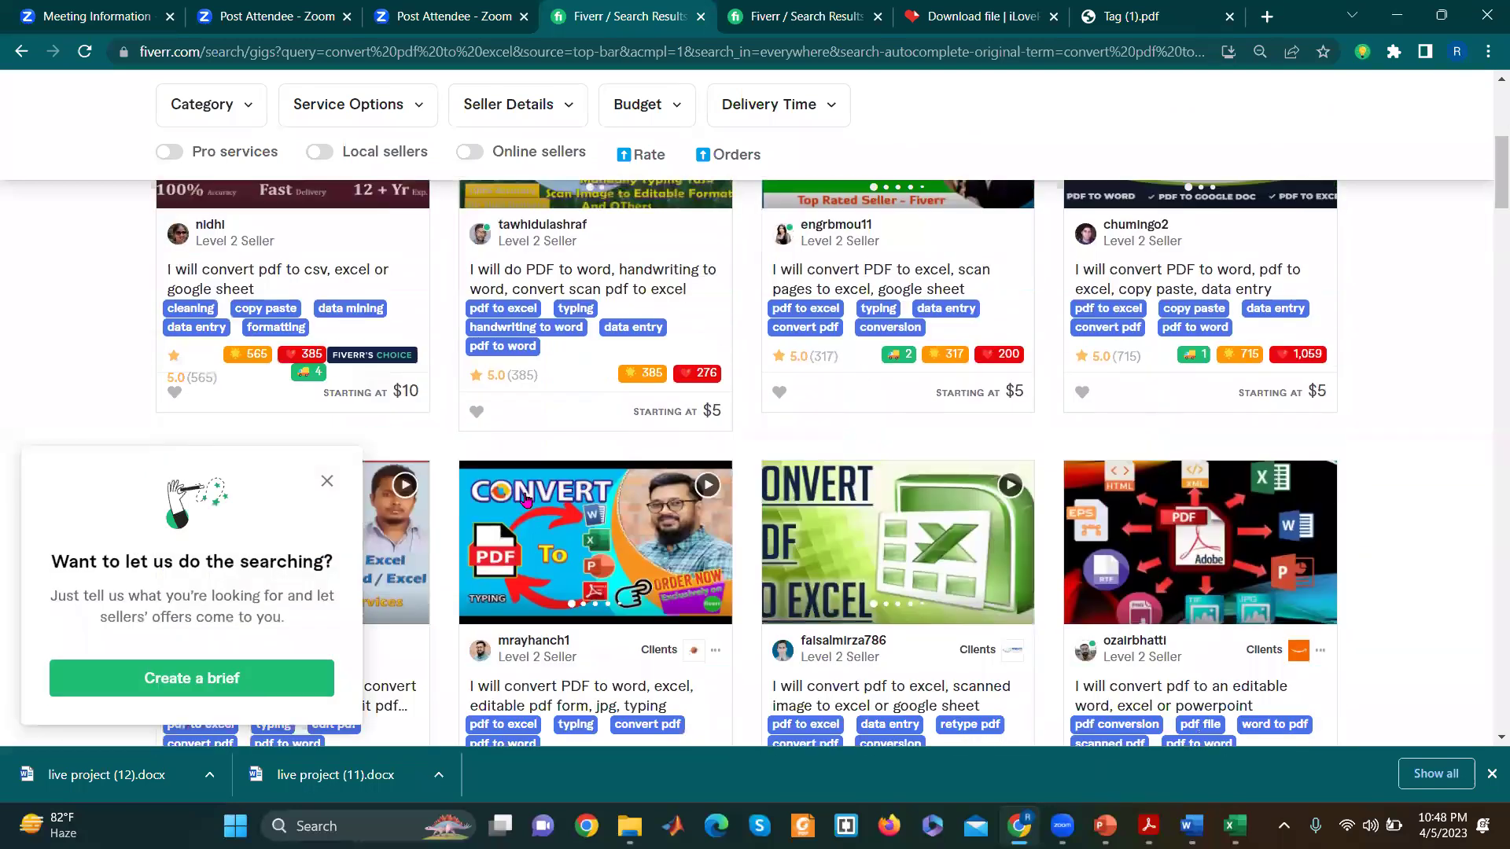
left_click(327, 482)
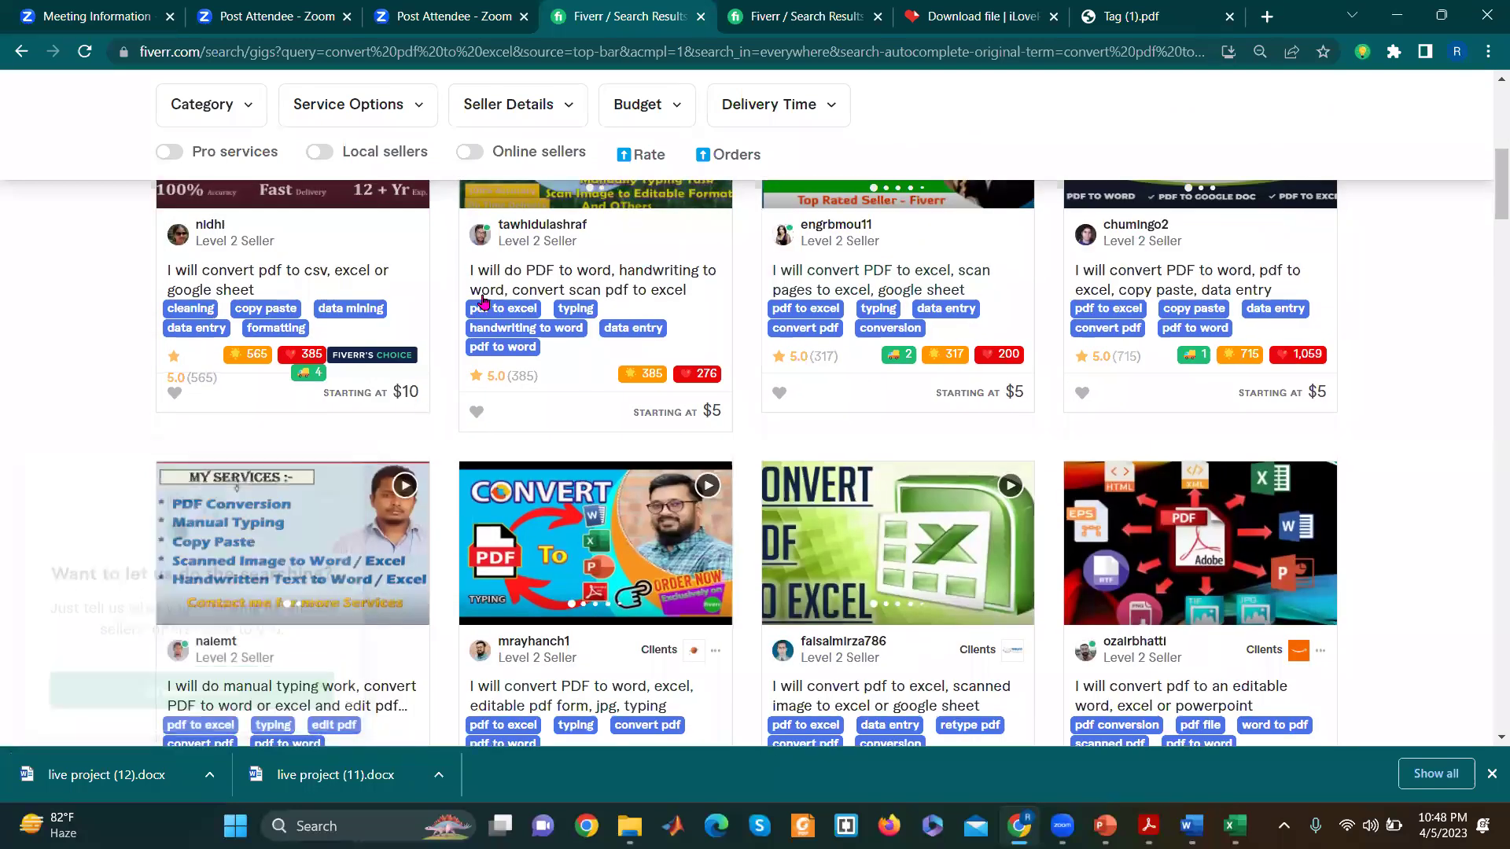
Step: Open the PDF-to-Word, first, scan-pages-to-excel and manual typing gigs in new tabs
left_click(485, 291)
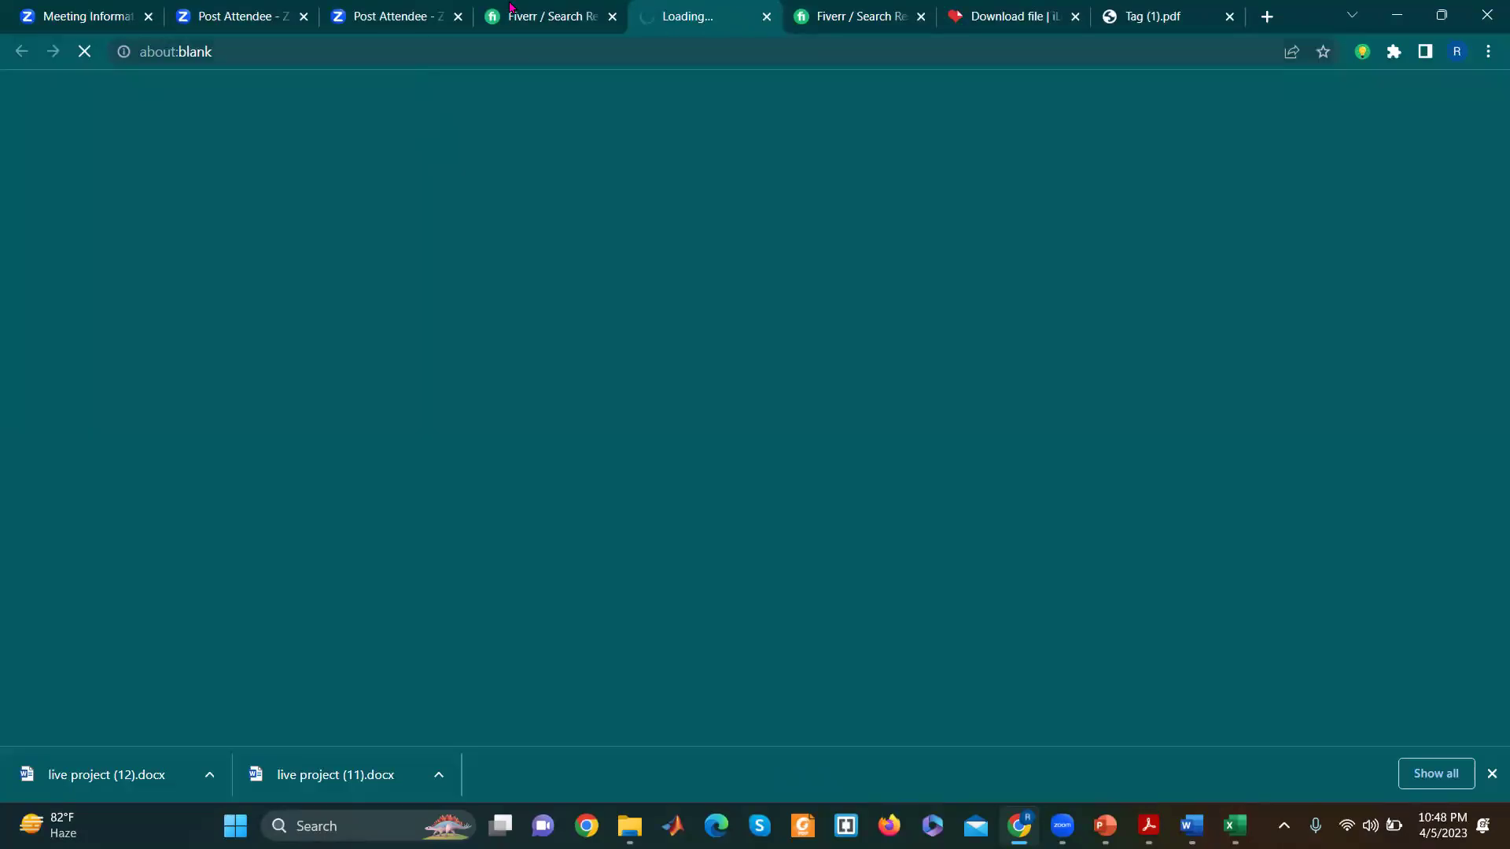
key("ctrl+shift+Tab")
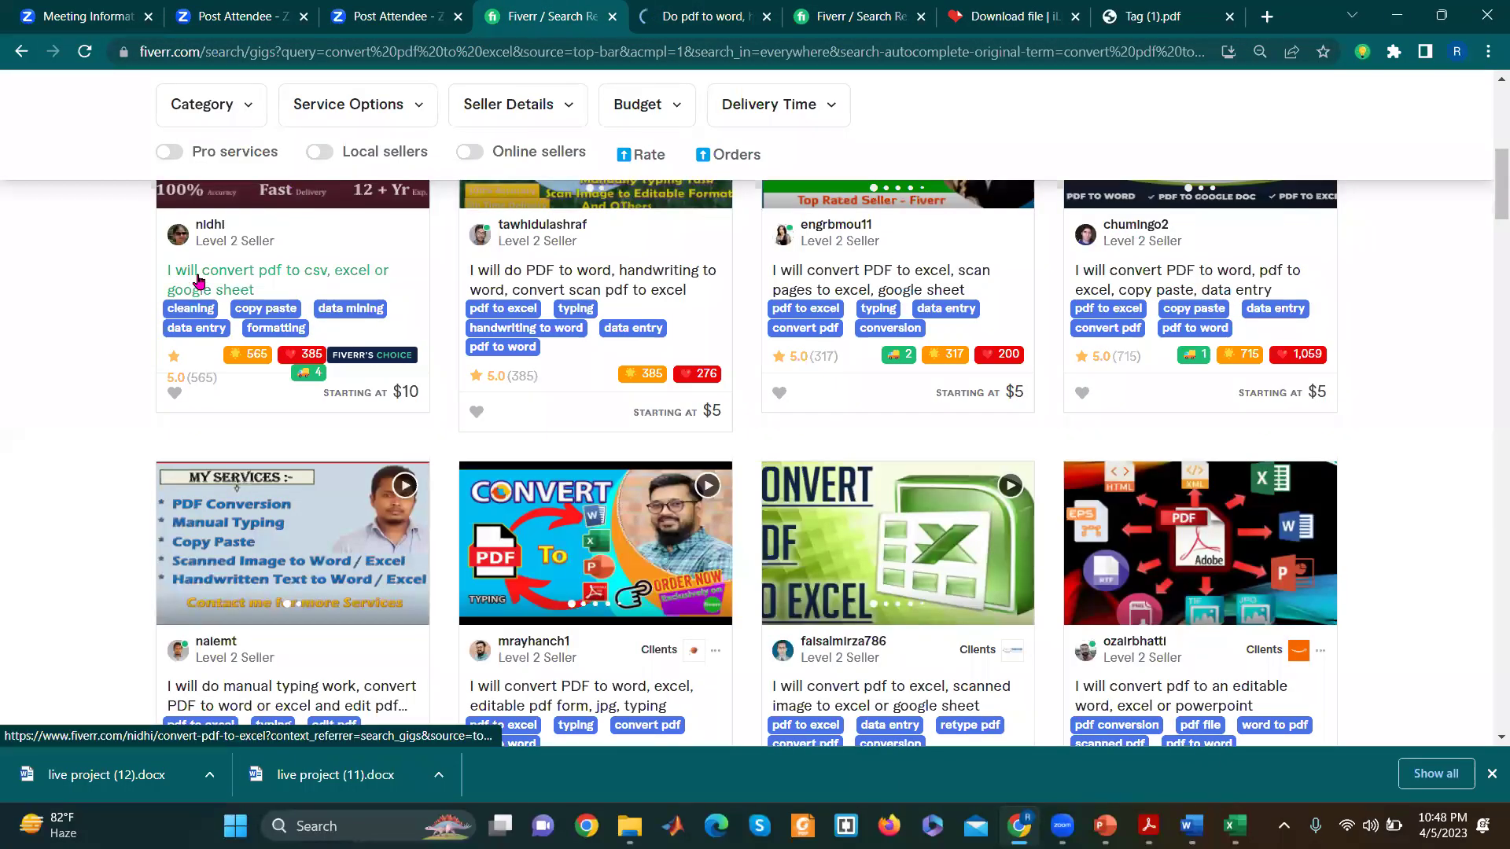
right_click(208, 289)
left_click(213, 292)
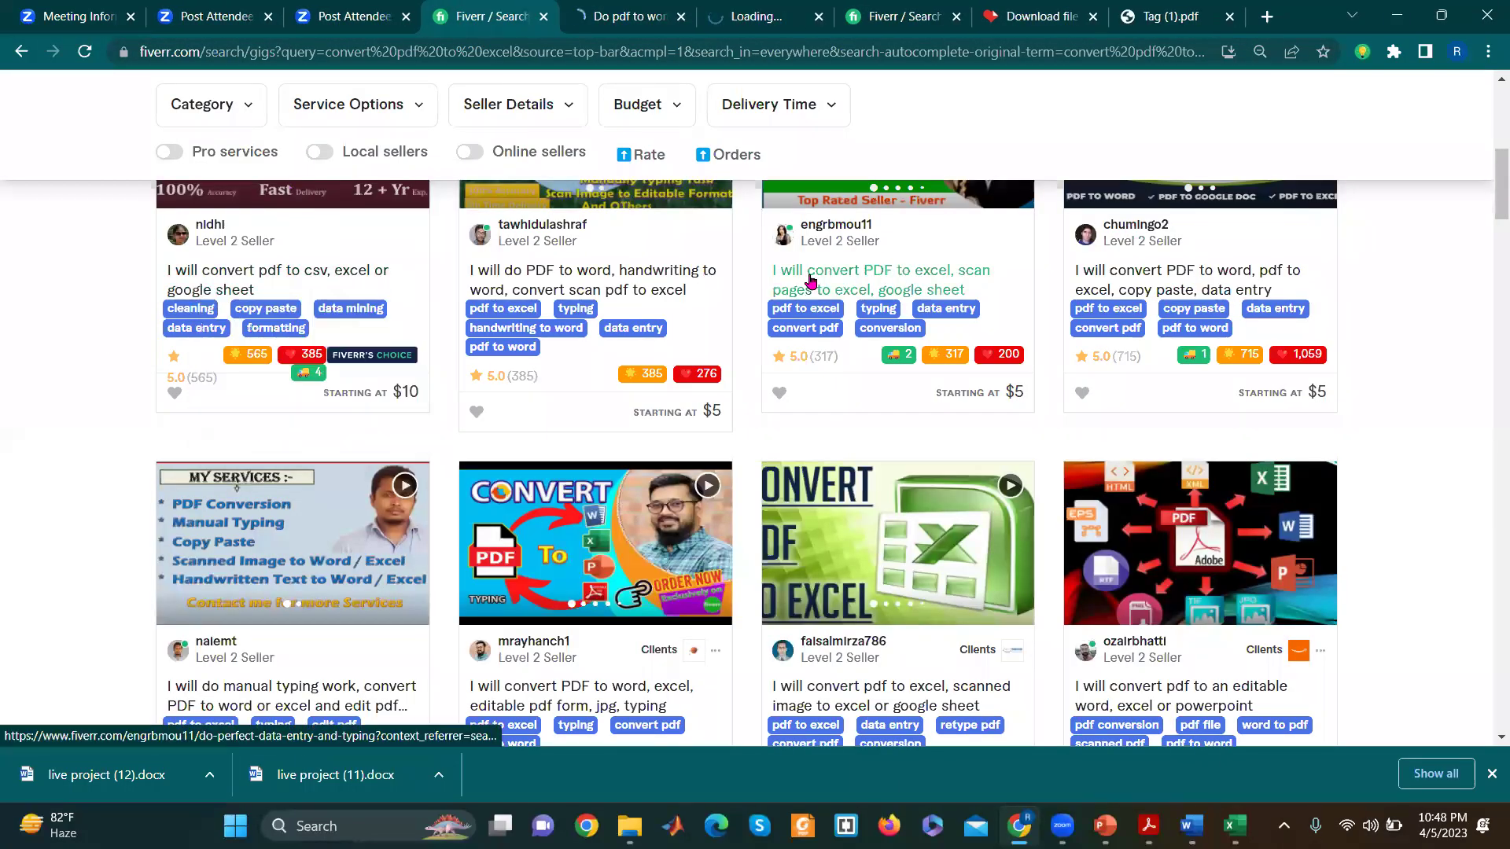
right_click(812, 279)
left_click(846, 294)
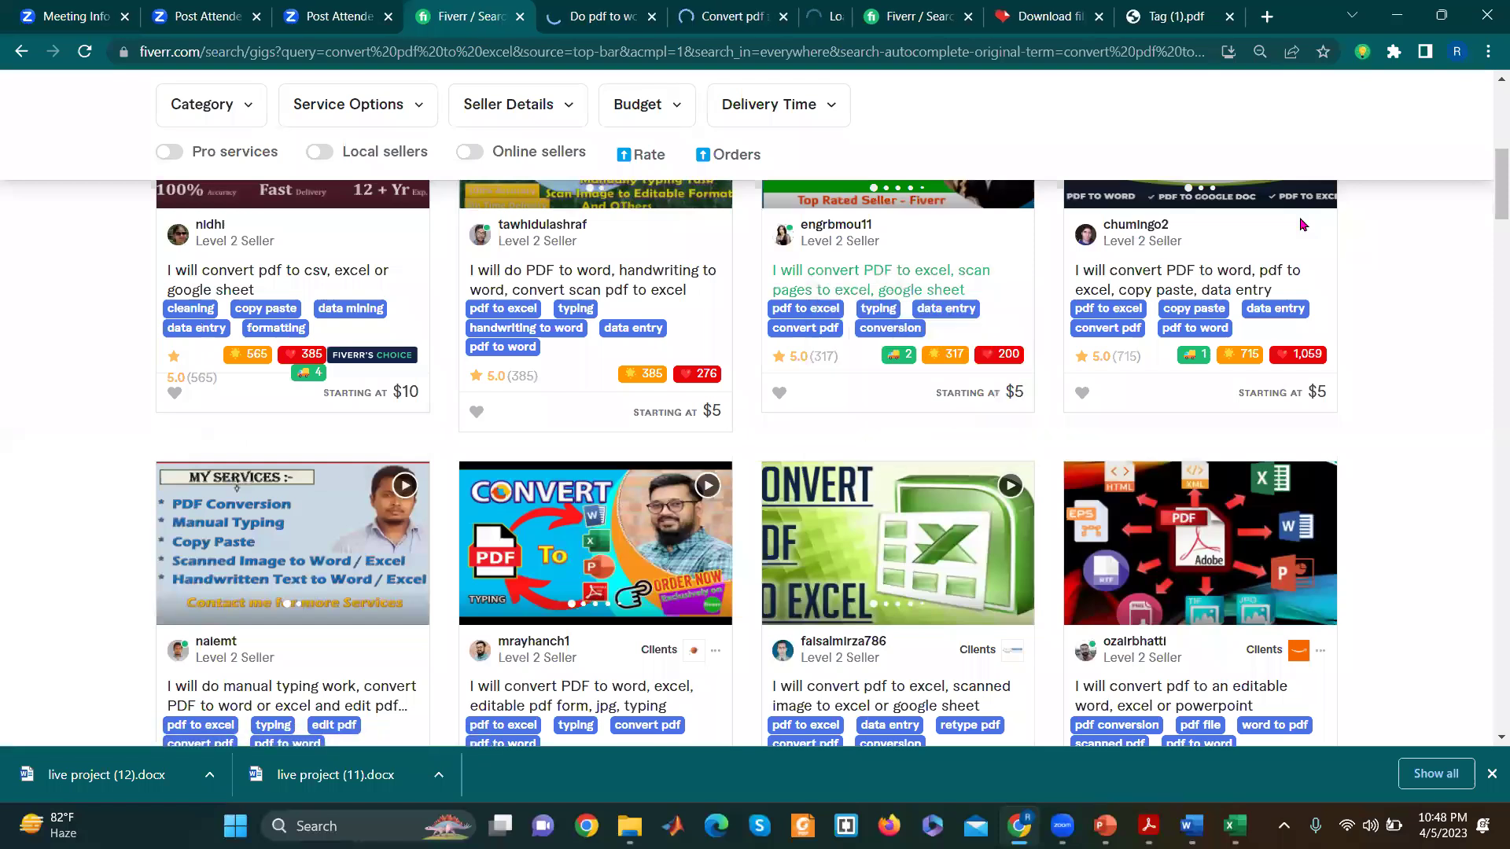
scroll(1487, 169, "down", 3)
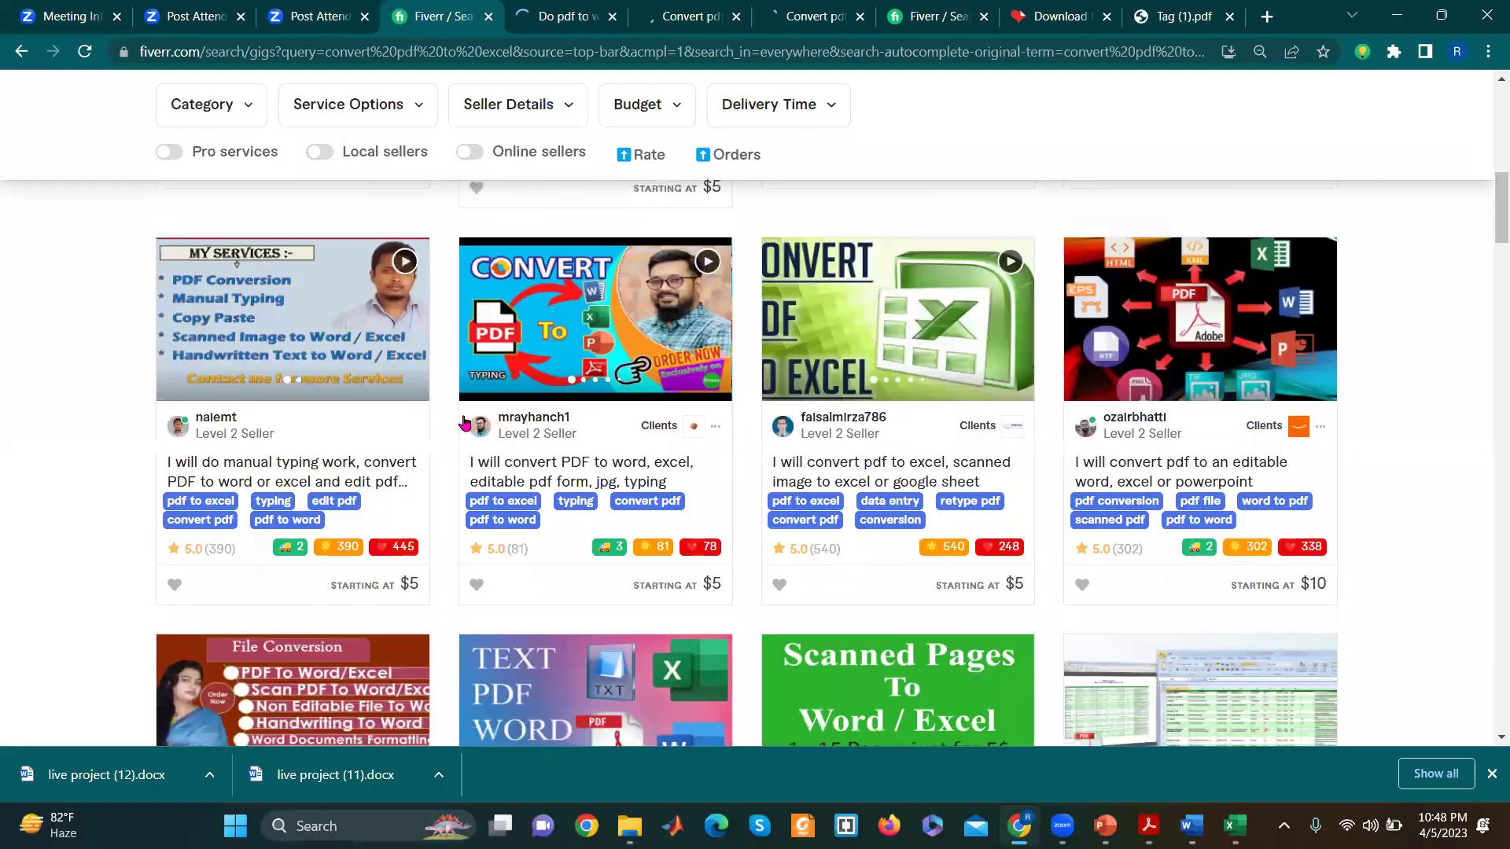
right_click(299, 462)
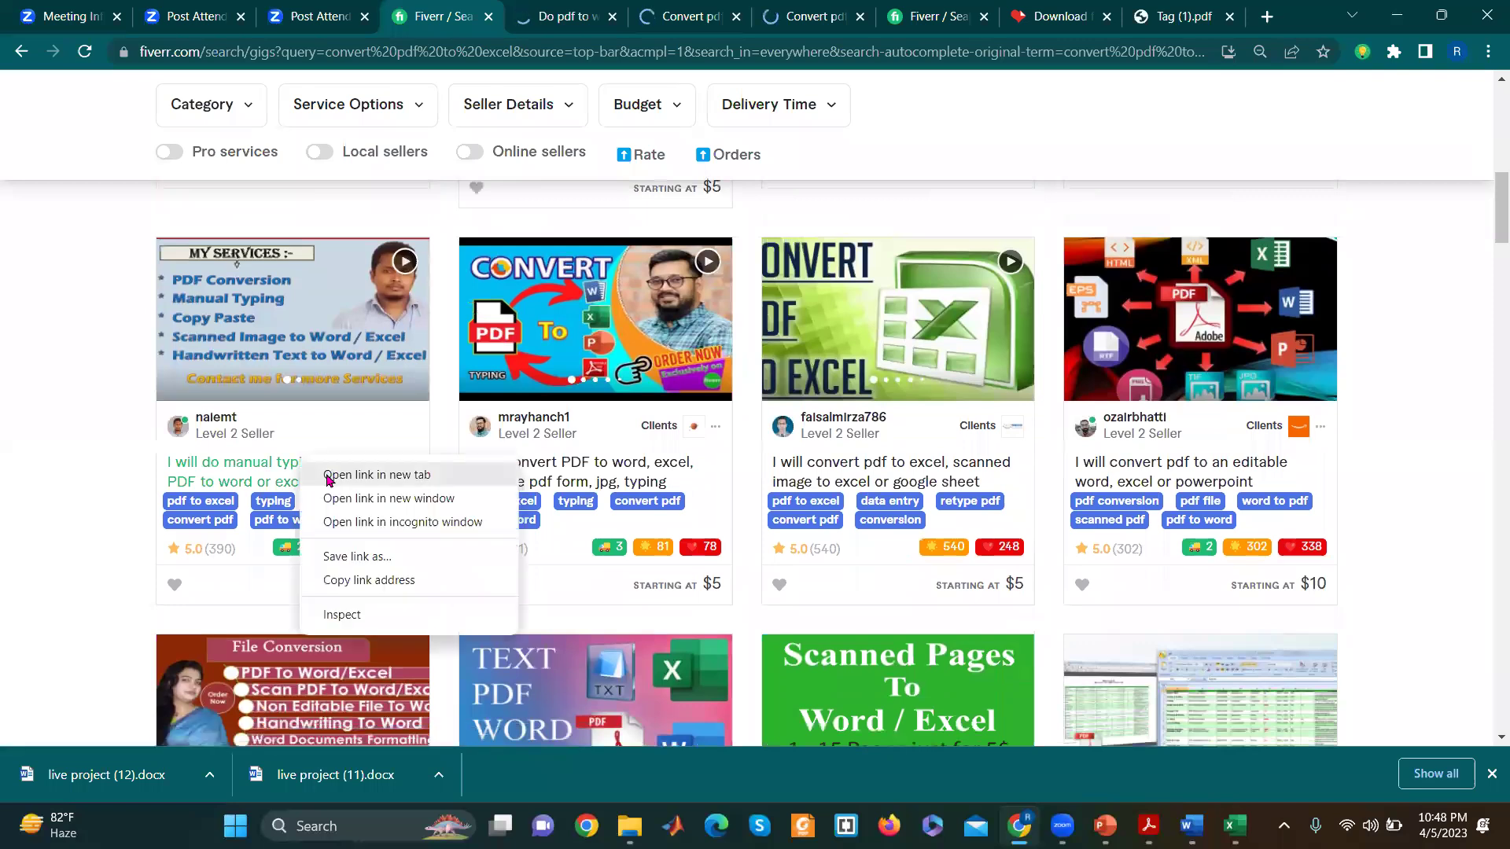
left_click(330, 473)
left_click(504, 13)
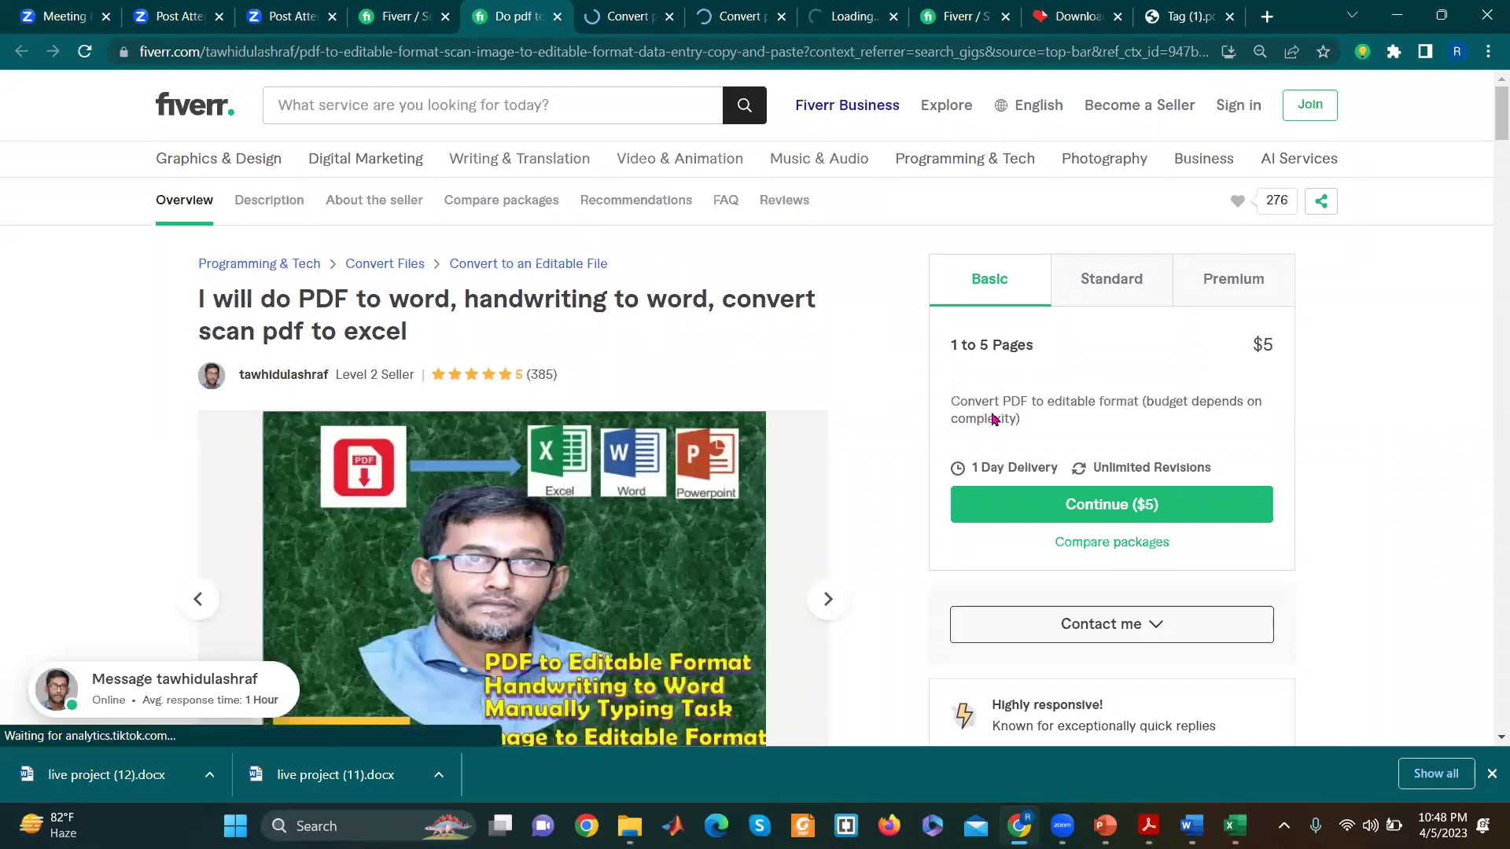
Step: On the pdf-to-csv gig, highlight the title and the Basic package: 25 pages for $10
left_click(616, 7)
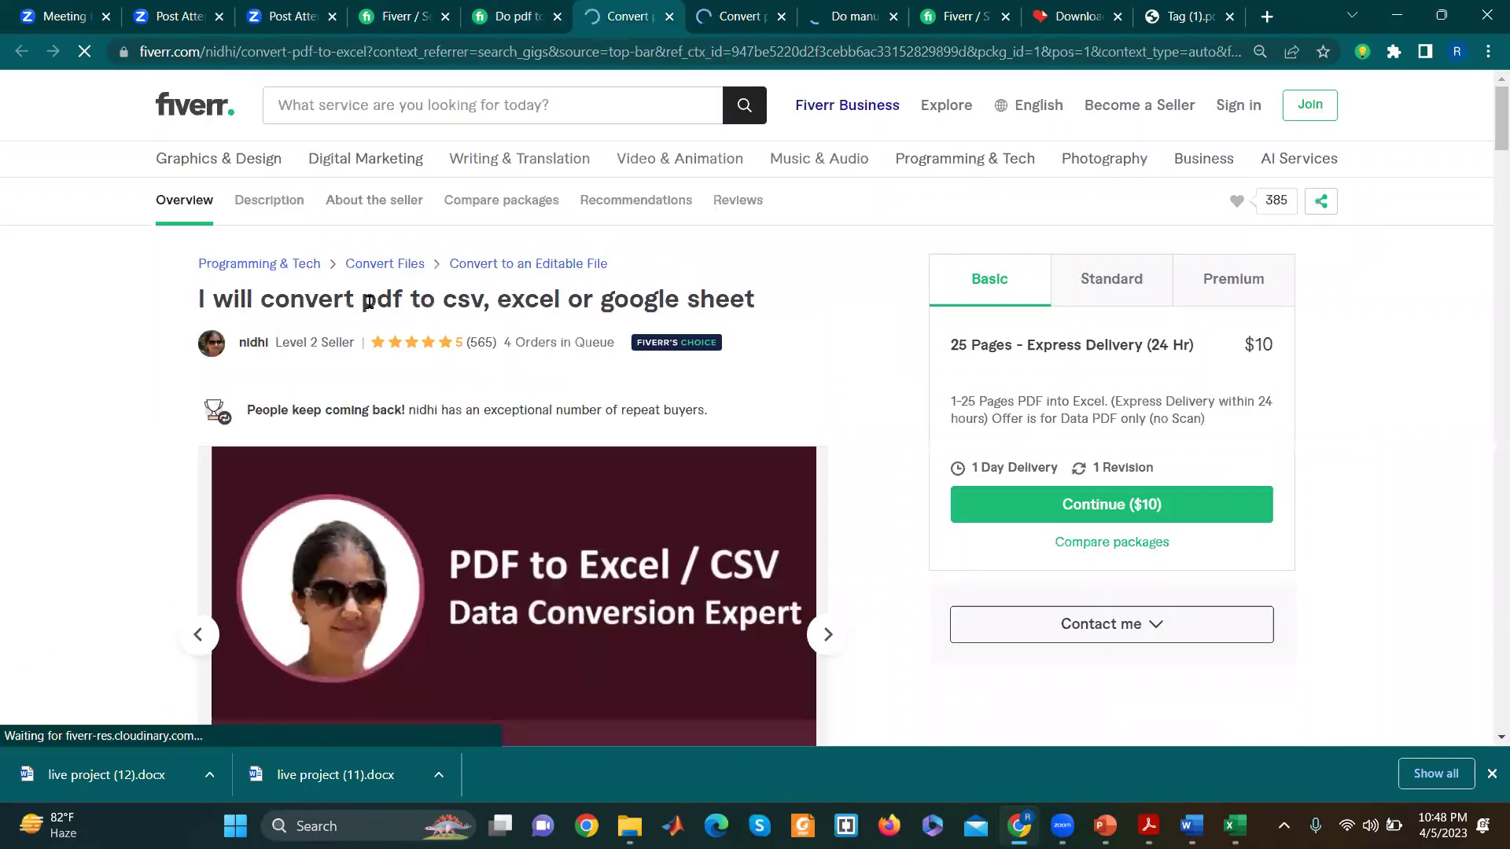
left_click_drag(363, 301, 562, 307)
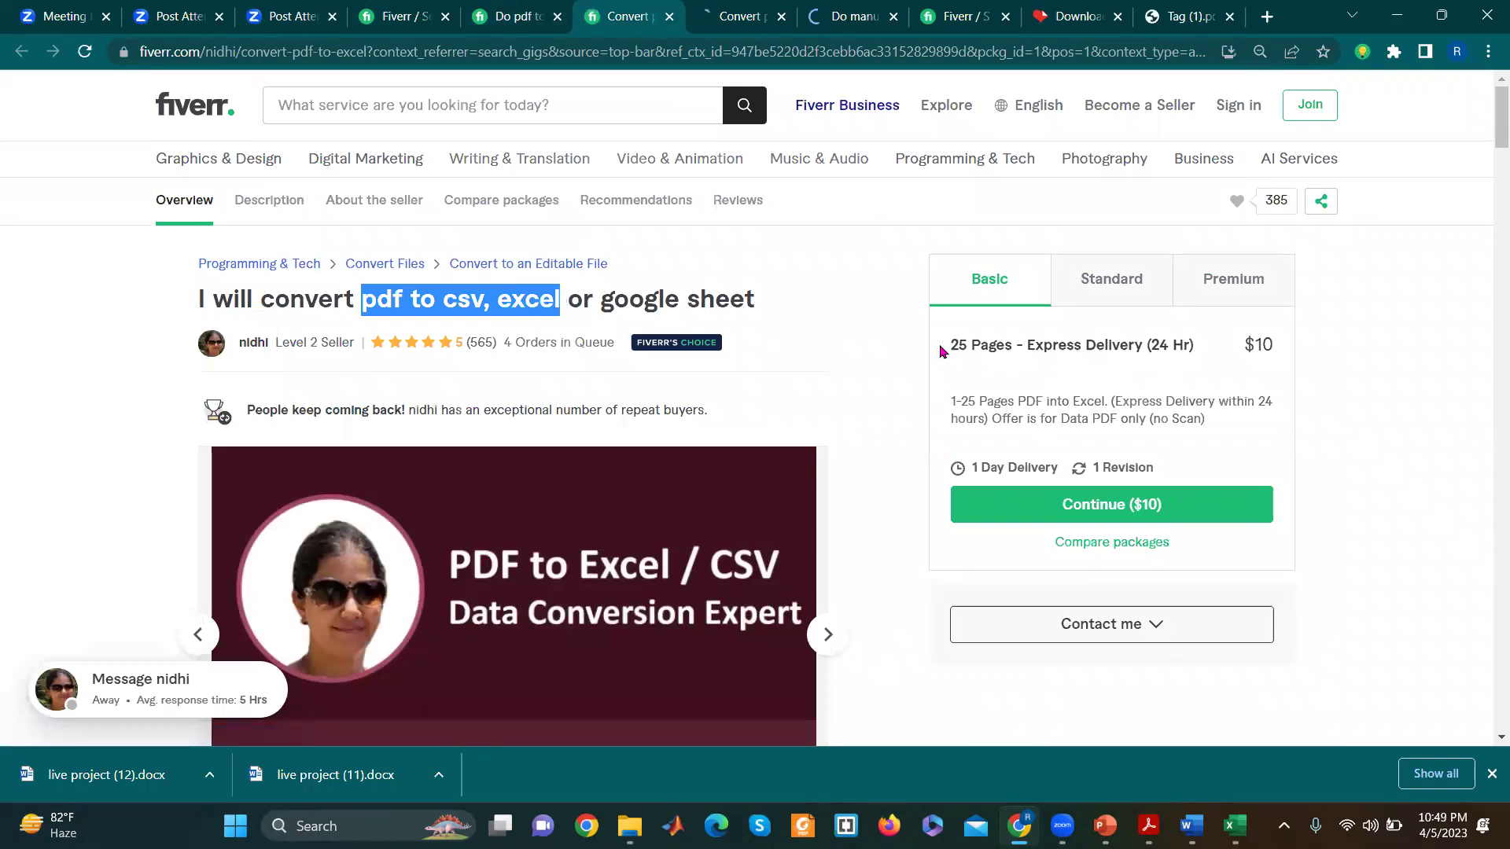
left_click_drag(949, 344, 1194, 346)
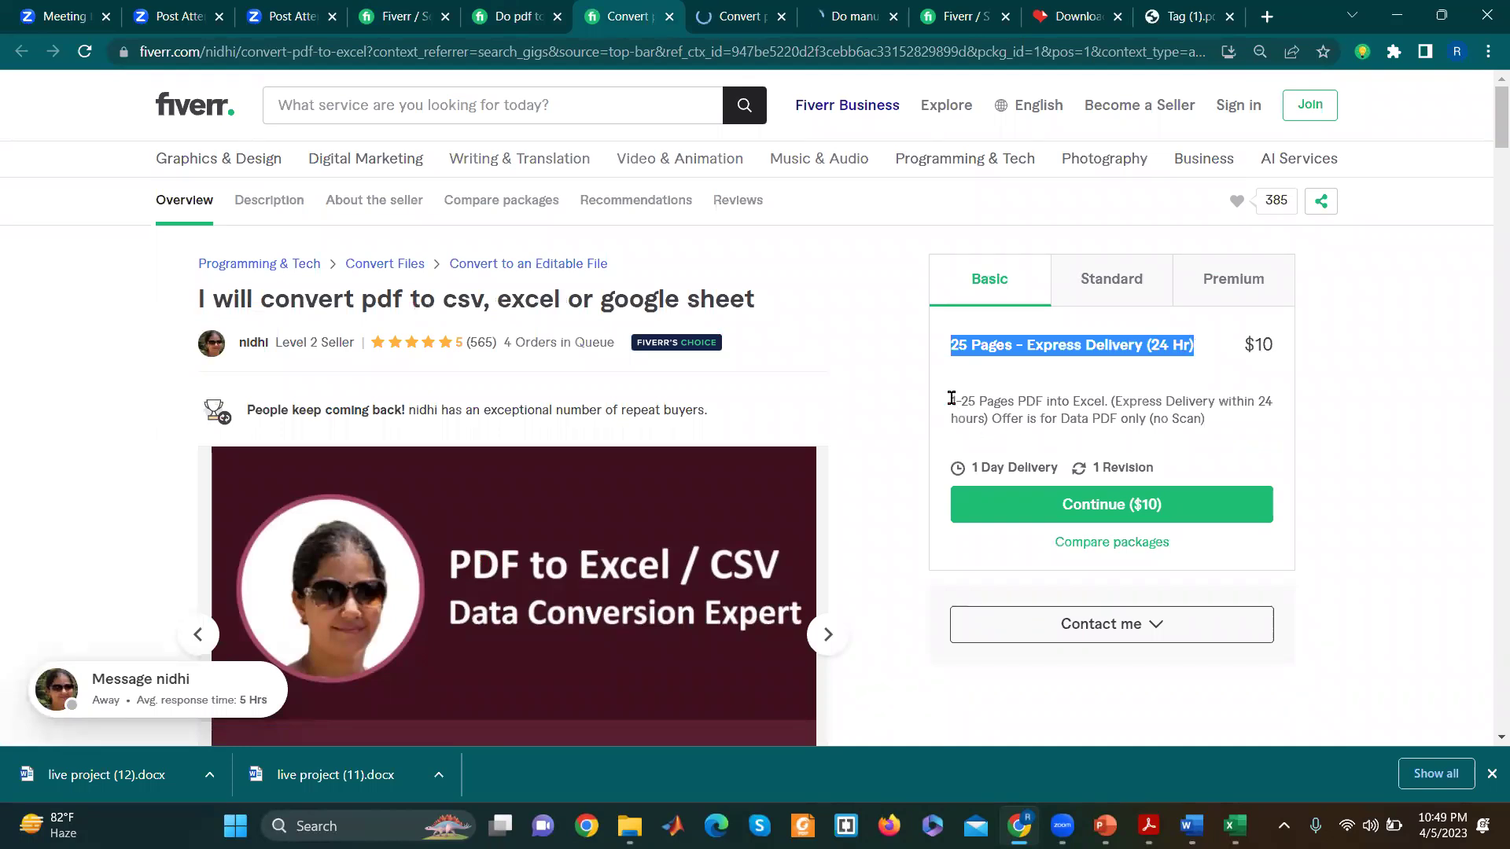
left_click_drag(951, 398, 1217, 440)
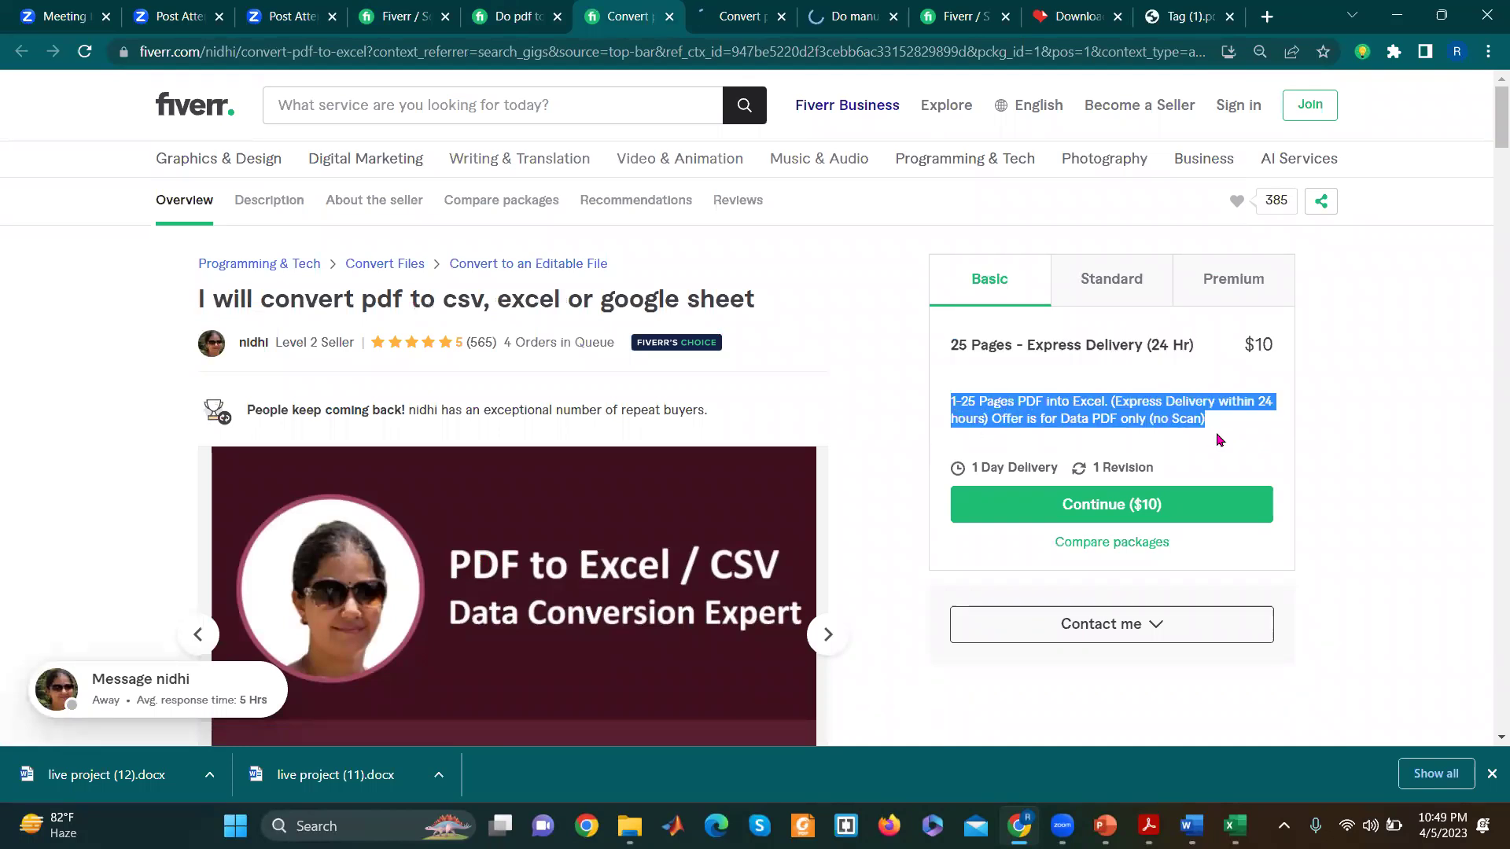
left_click_drag(1240, 354, 1301, 343)
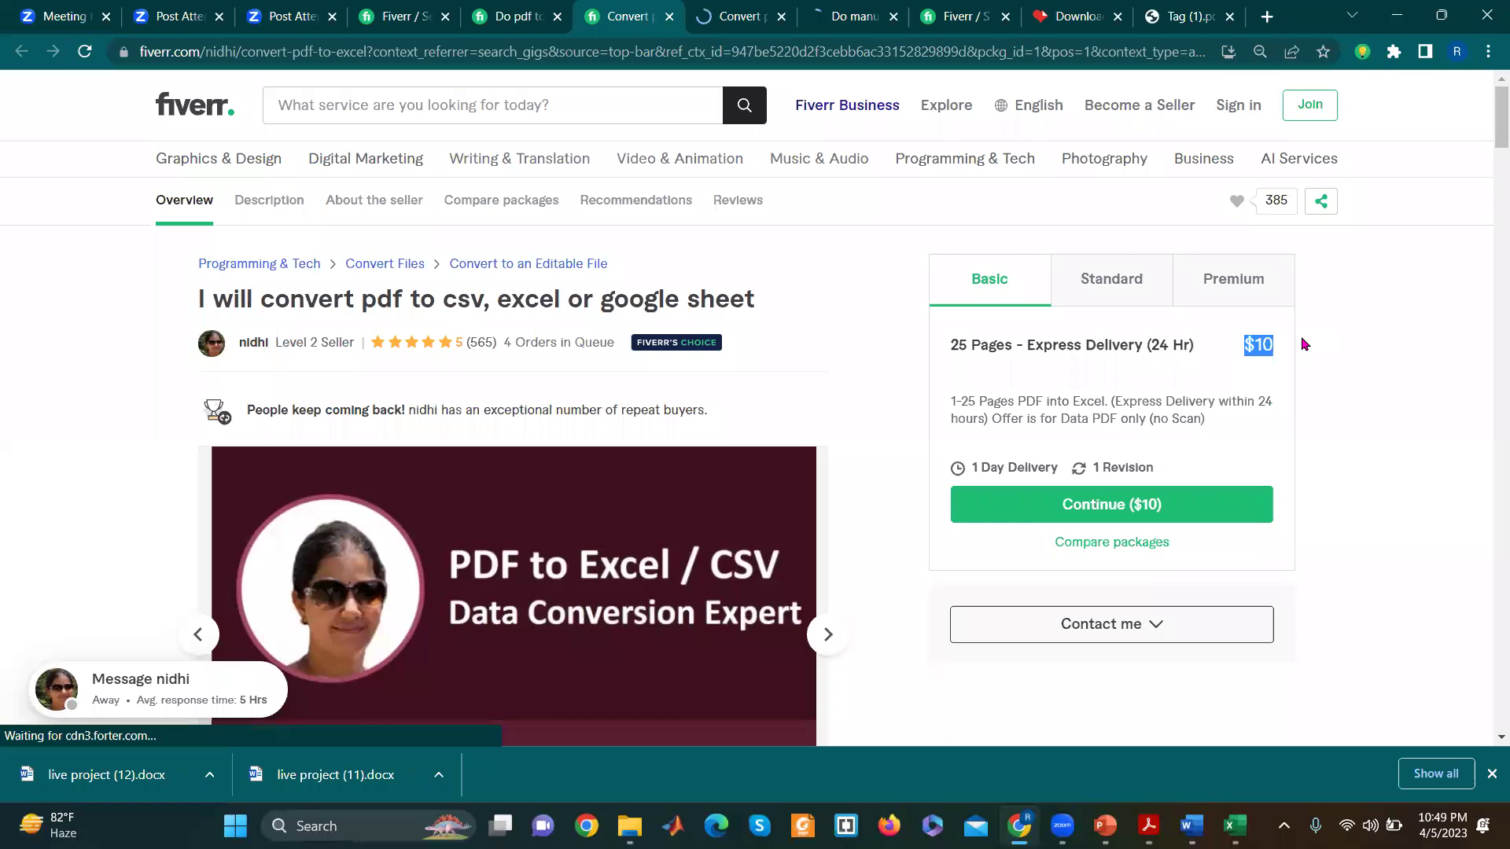
Step: Compare the Standard and Premium packages, noting Premium's 500-page allowance
left_click(1138, 292)
left_click_drag(951, 346, 1003, 360)
left_click(1231, 284)
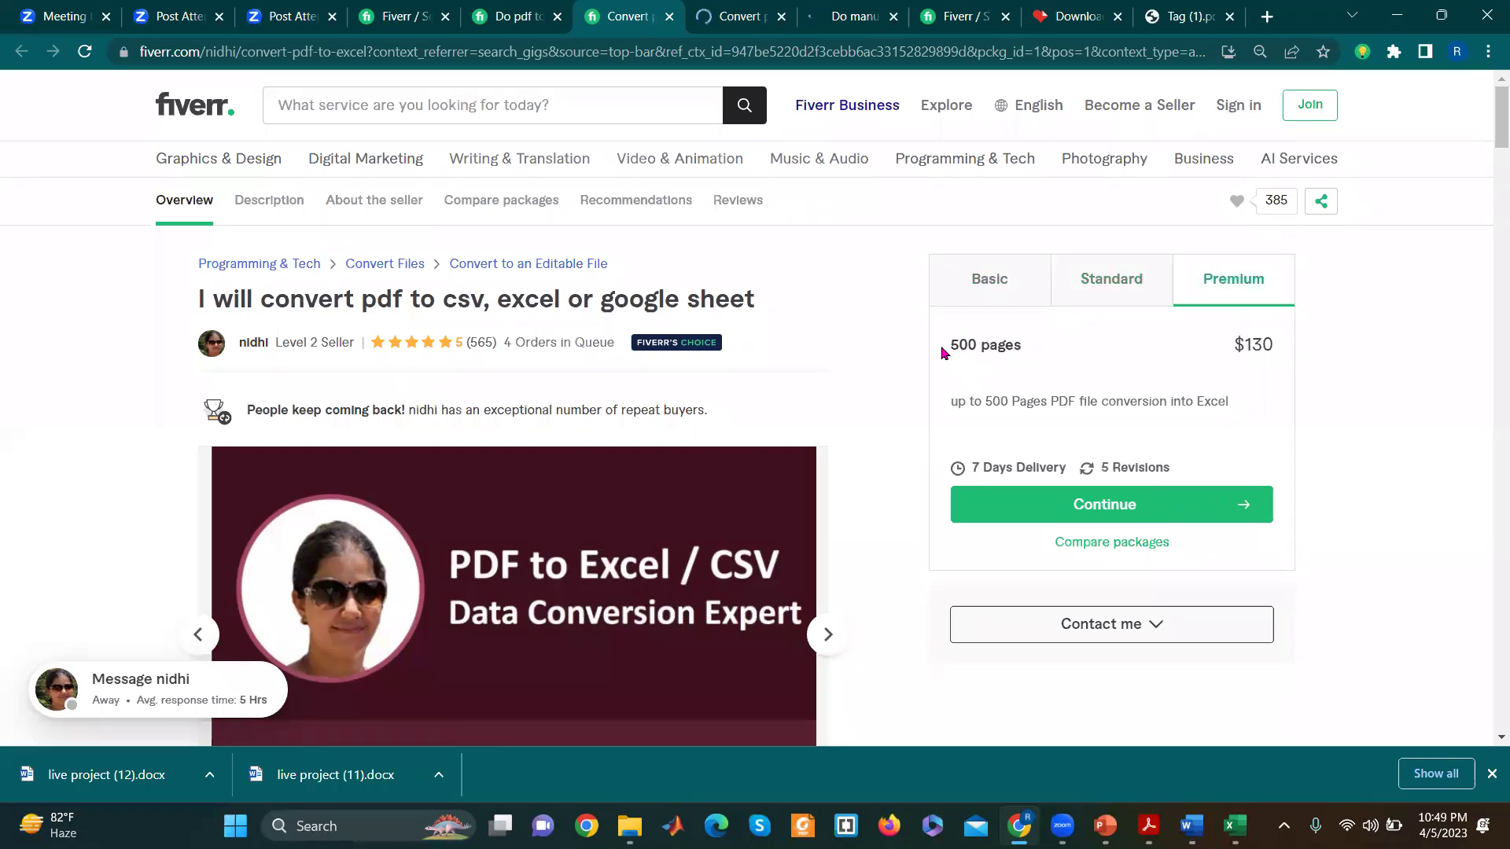
left_click_drag(943, 353, 1031, 350)
left_click(757, 6)
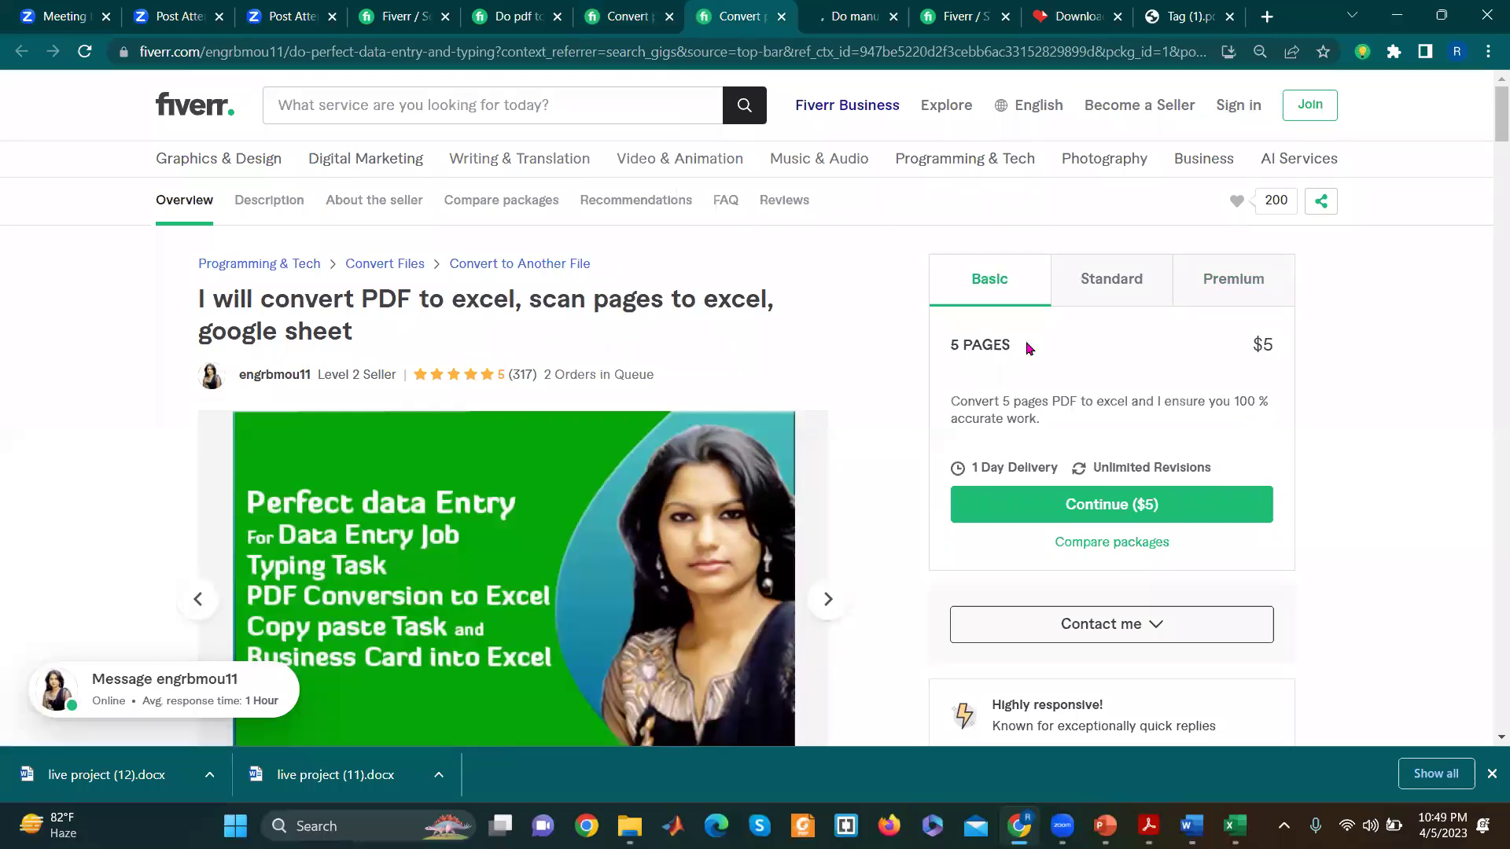
Step: Review the scan-pages gig's tiers: Basic 5 pages, Standard 15 pages, Premium 25 pages for $30
triple_click(1029, 347)
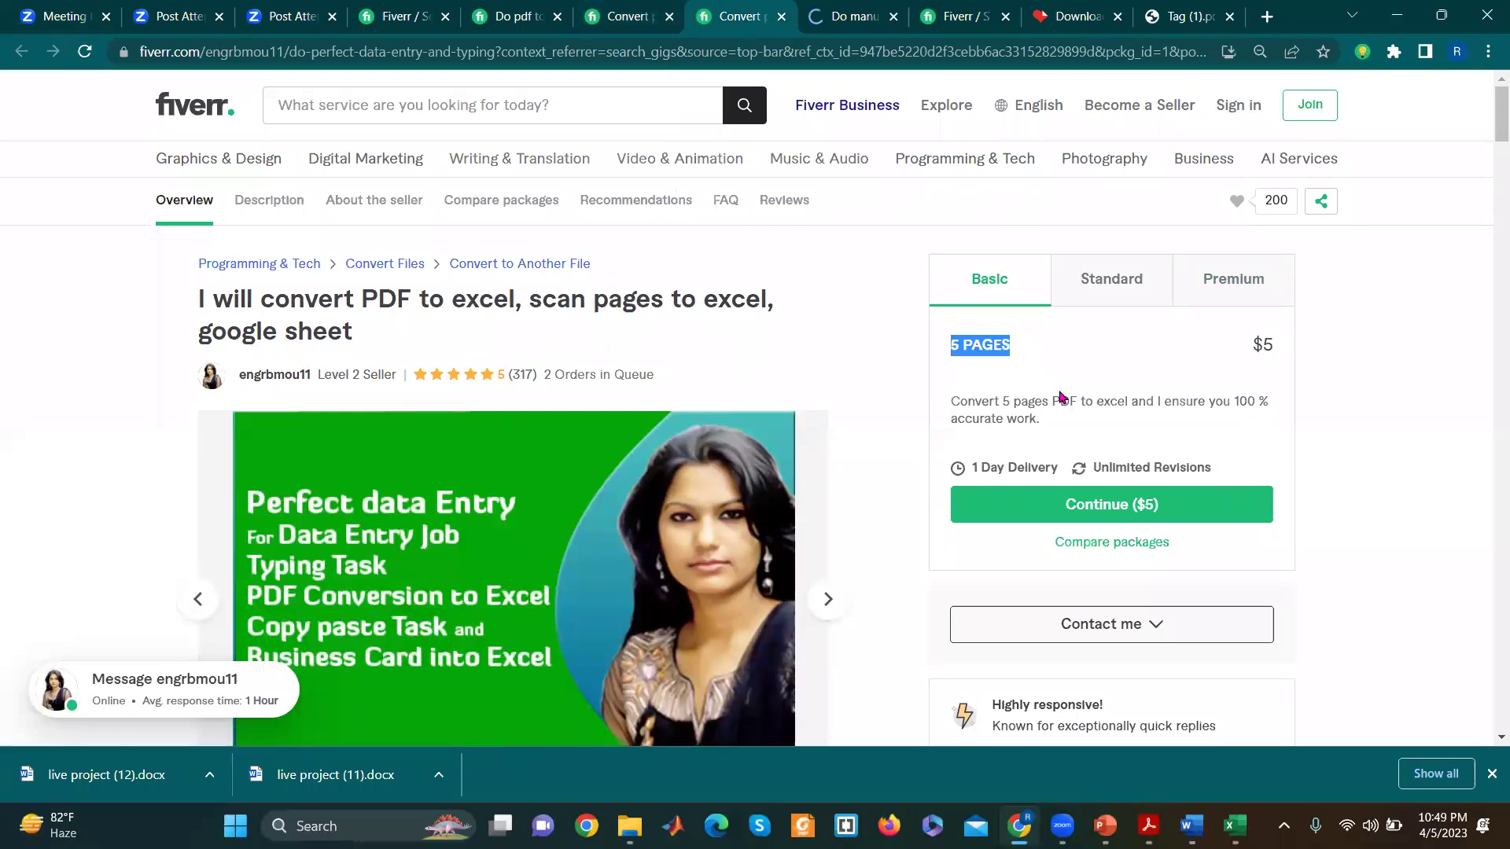
mouse_move(967, 400)
left_mouse_down()
mouse_move(1147, 405)
mouse_move(1165, 437)
left_mouse_up()
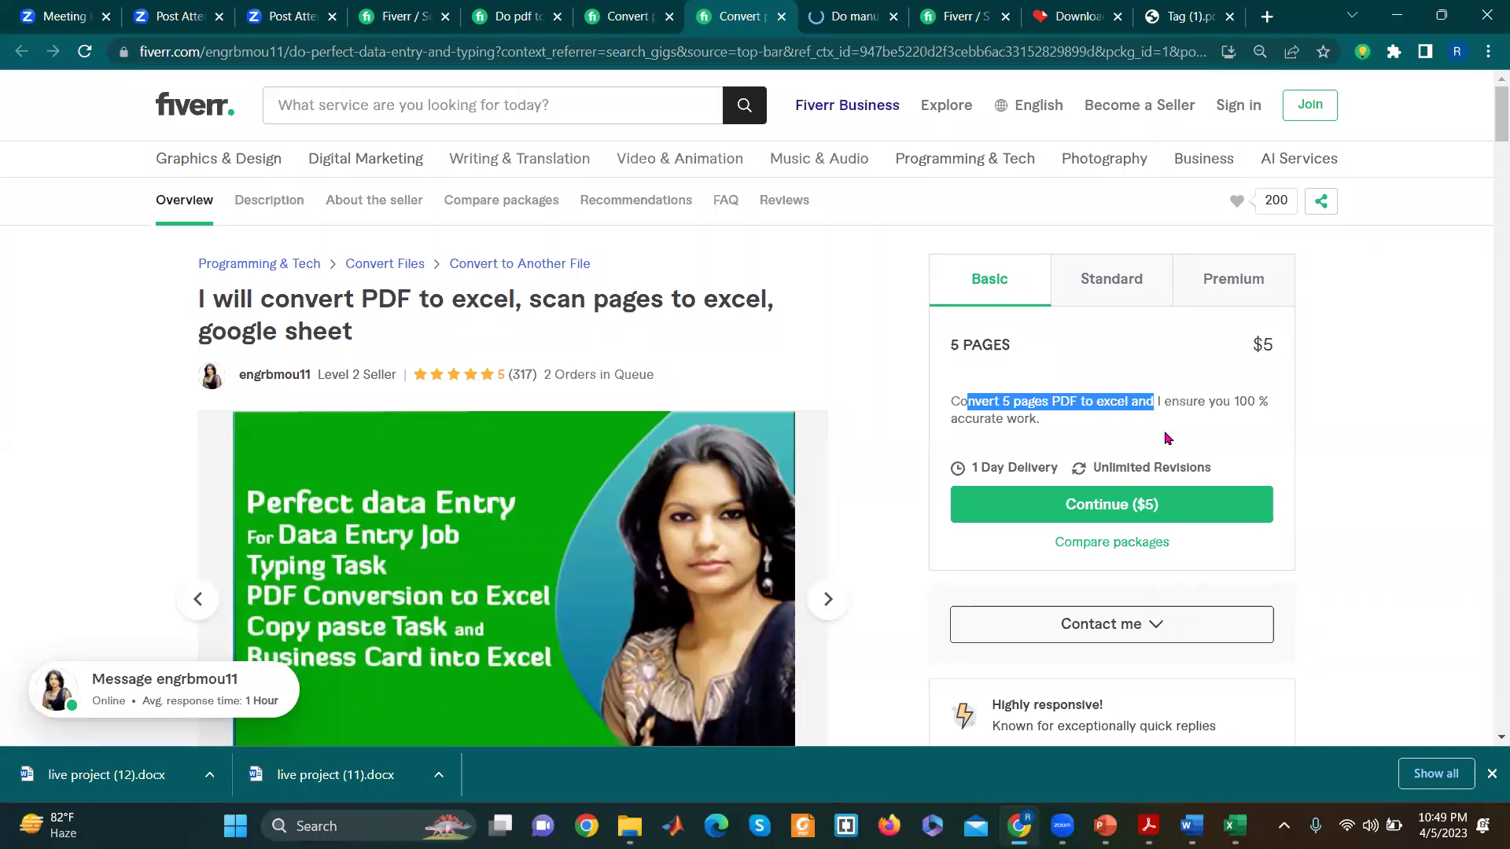
left_click(1167, 438)
left_click(1104, 284)
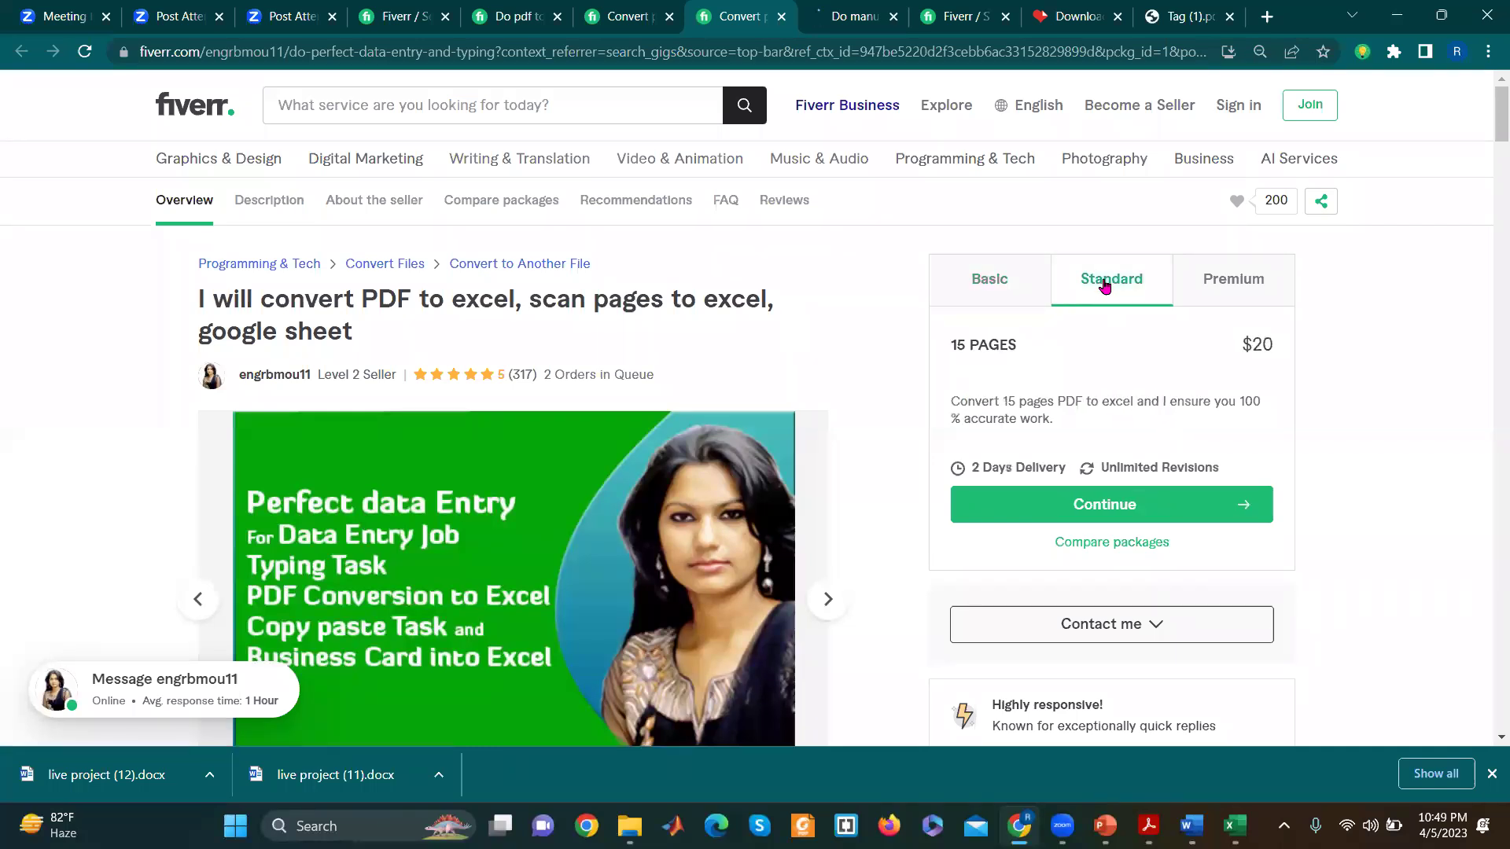
left_click_drag(940, 348, 1241, 350)
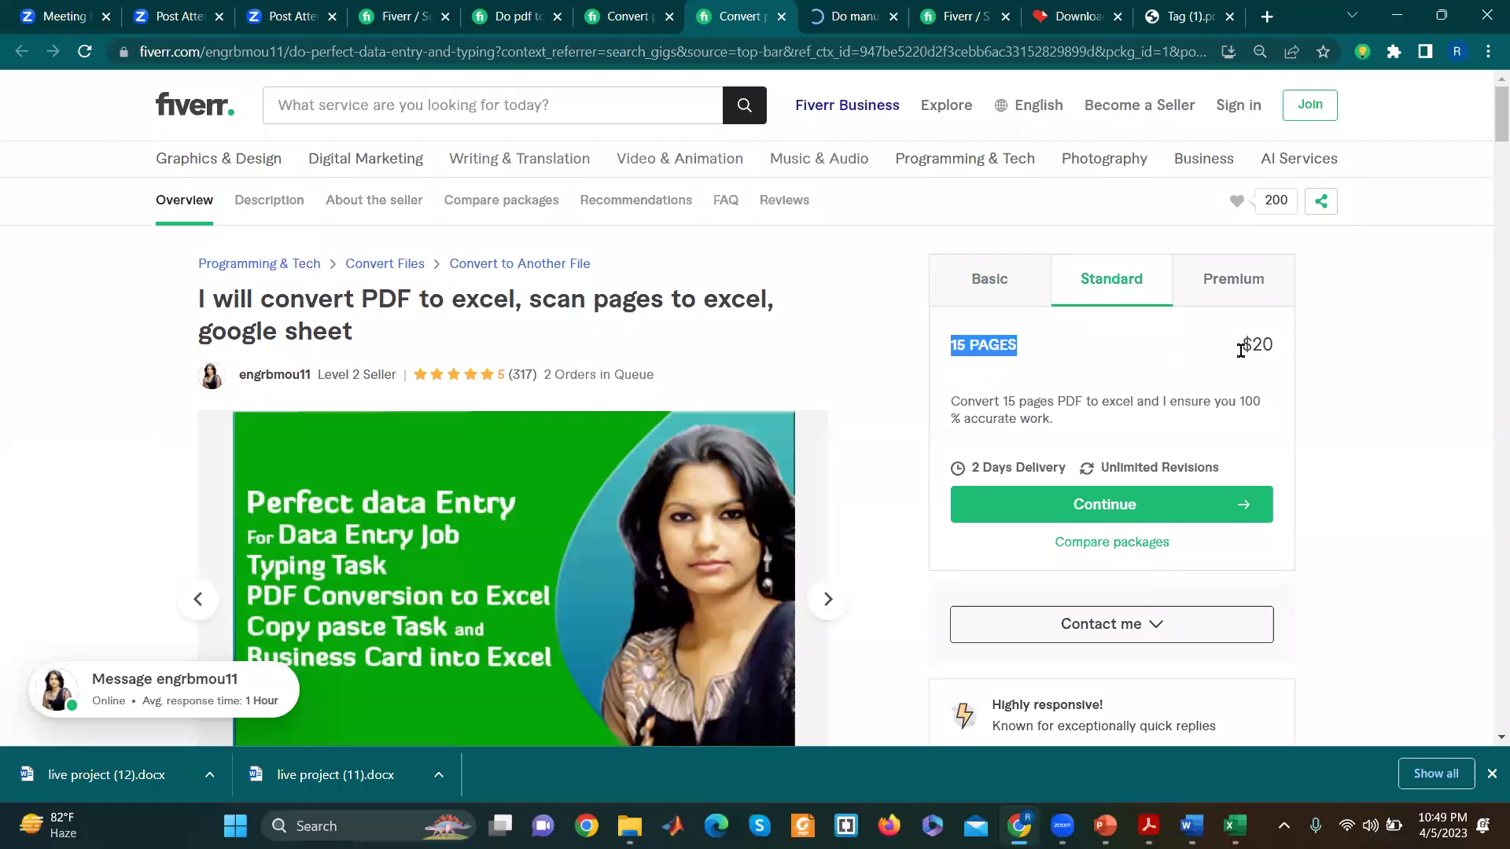
left_click(1232, 282)
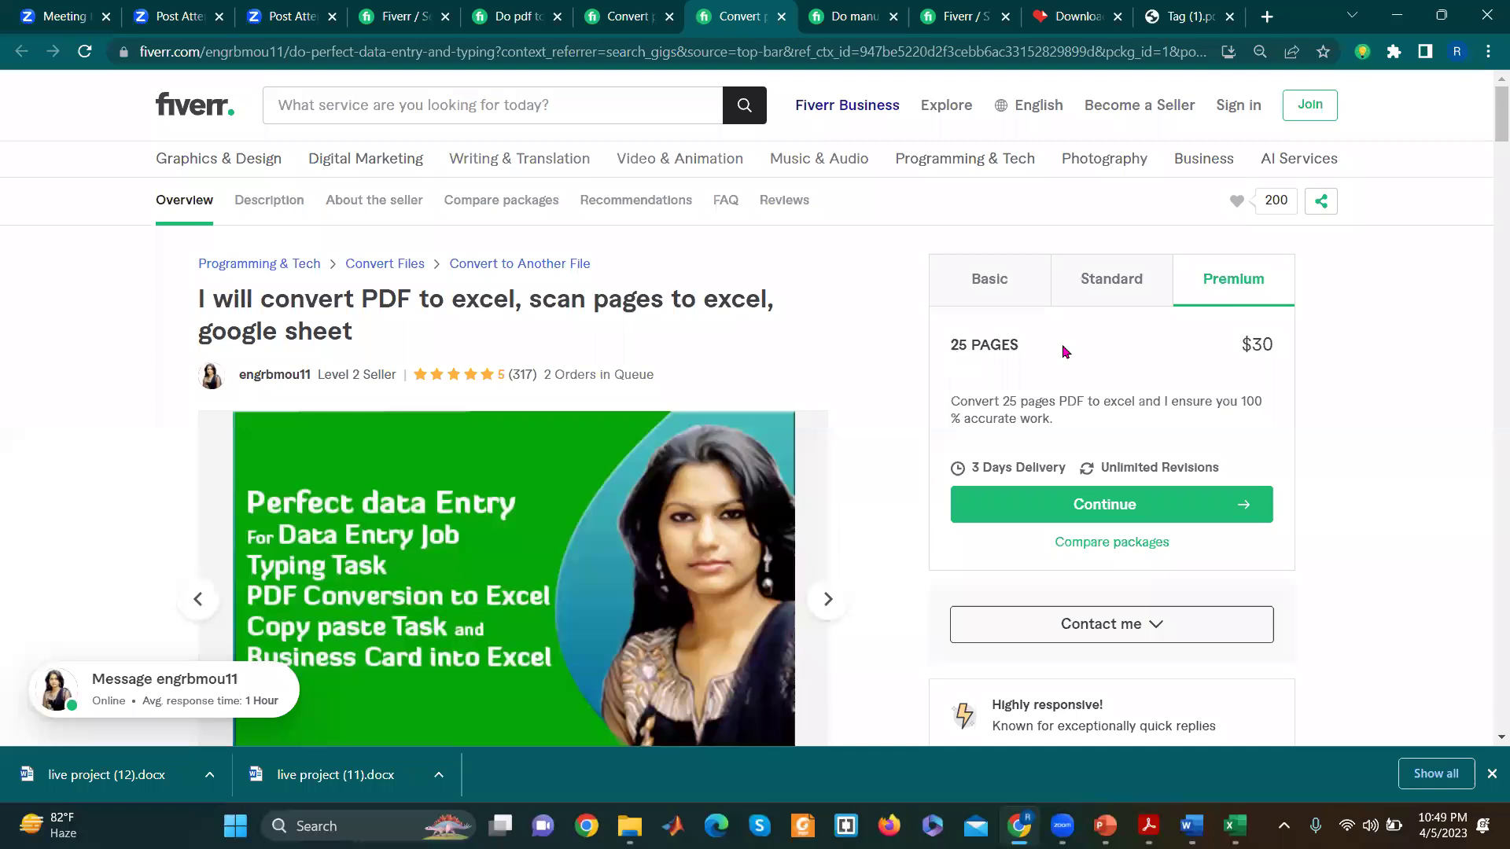
triple_click(1063, 351)
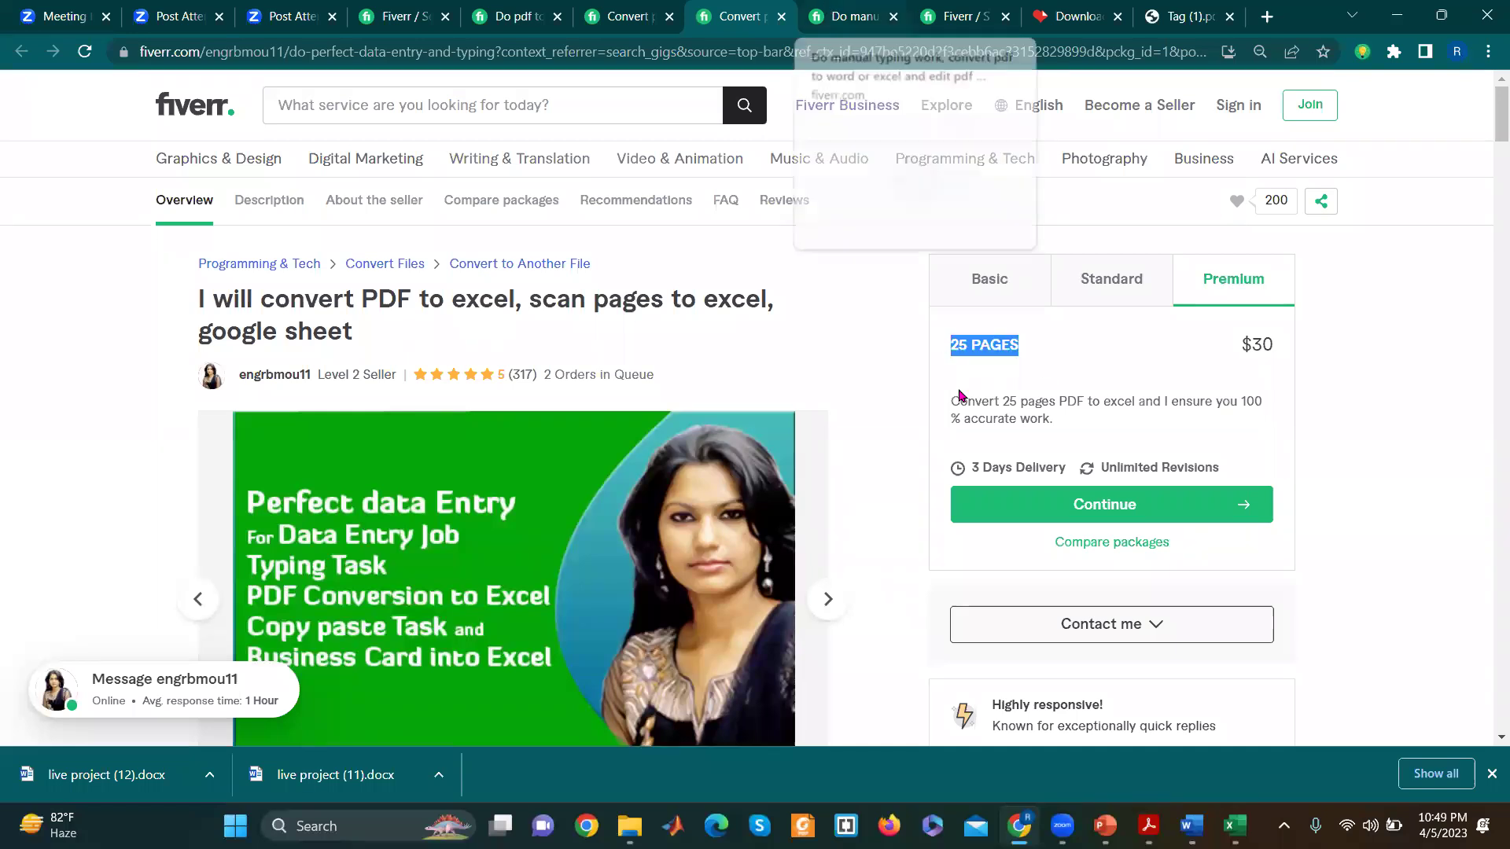
Step: Cycle through the gig tabs, then go to the iLovePDF home page
key("ctrl+Tab")
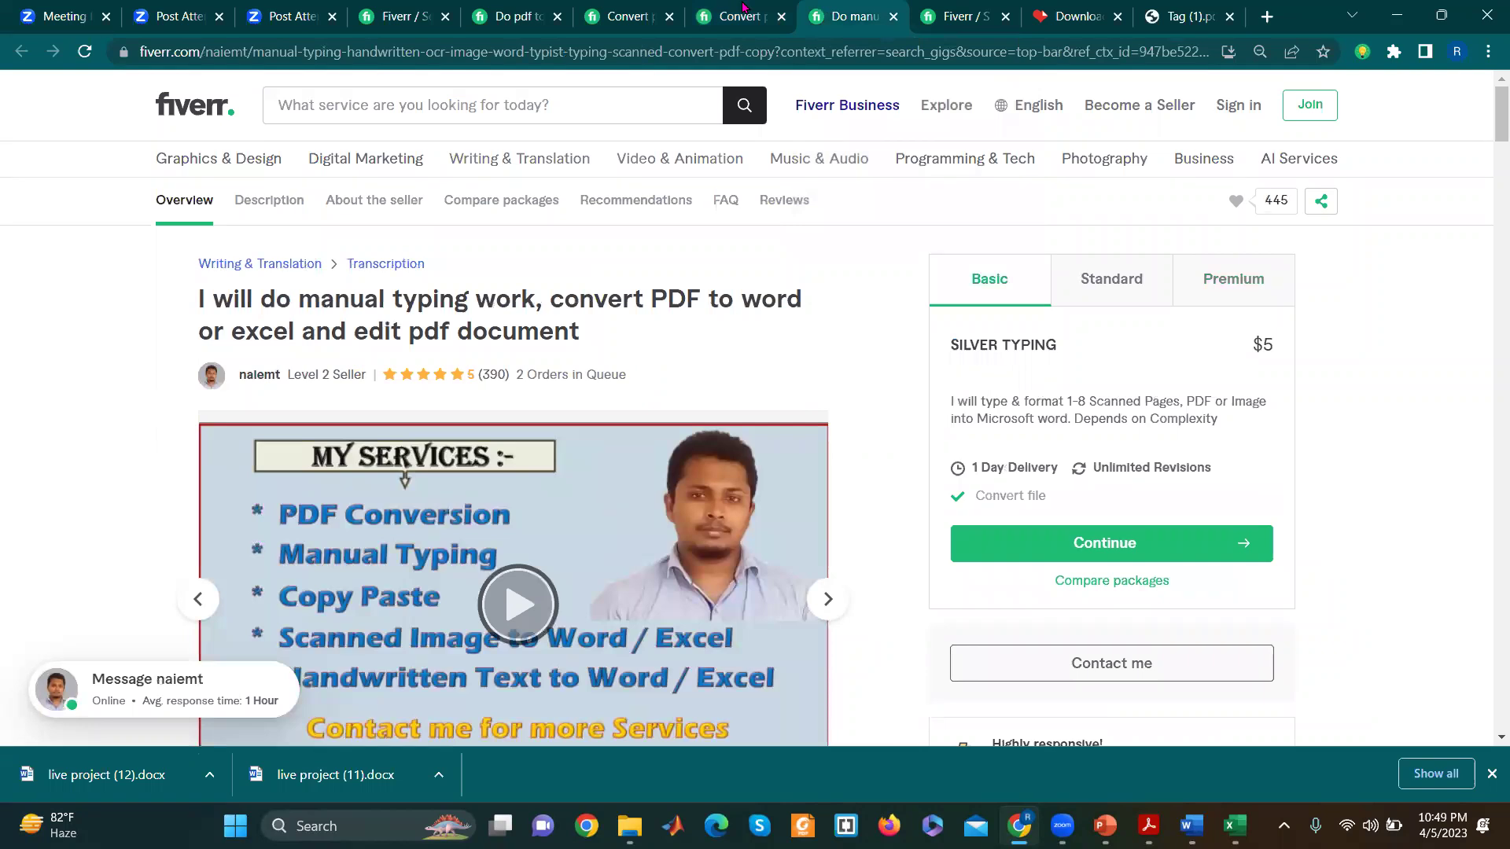
left_click(743, 8)
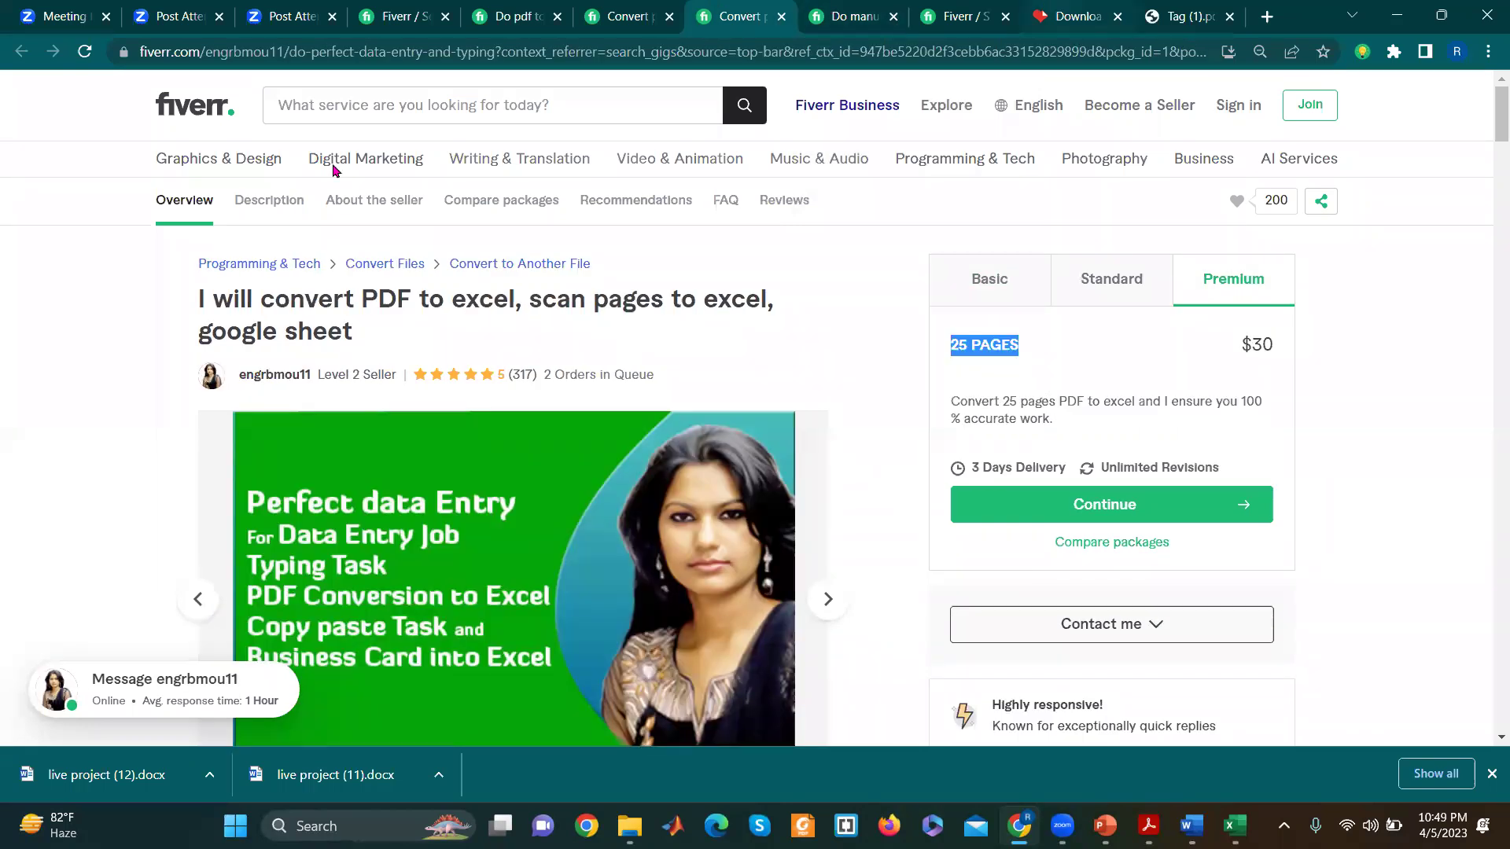
key("ctrl+Tab")
key("ctrl+Tab")
key("ctrl+Tab")
left_click(120, 100)
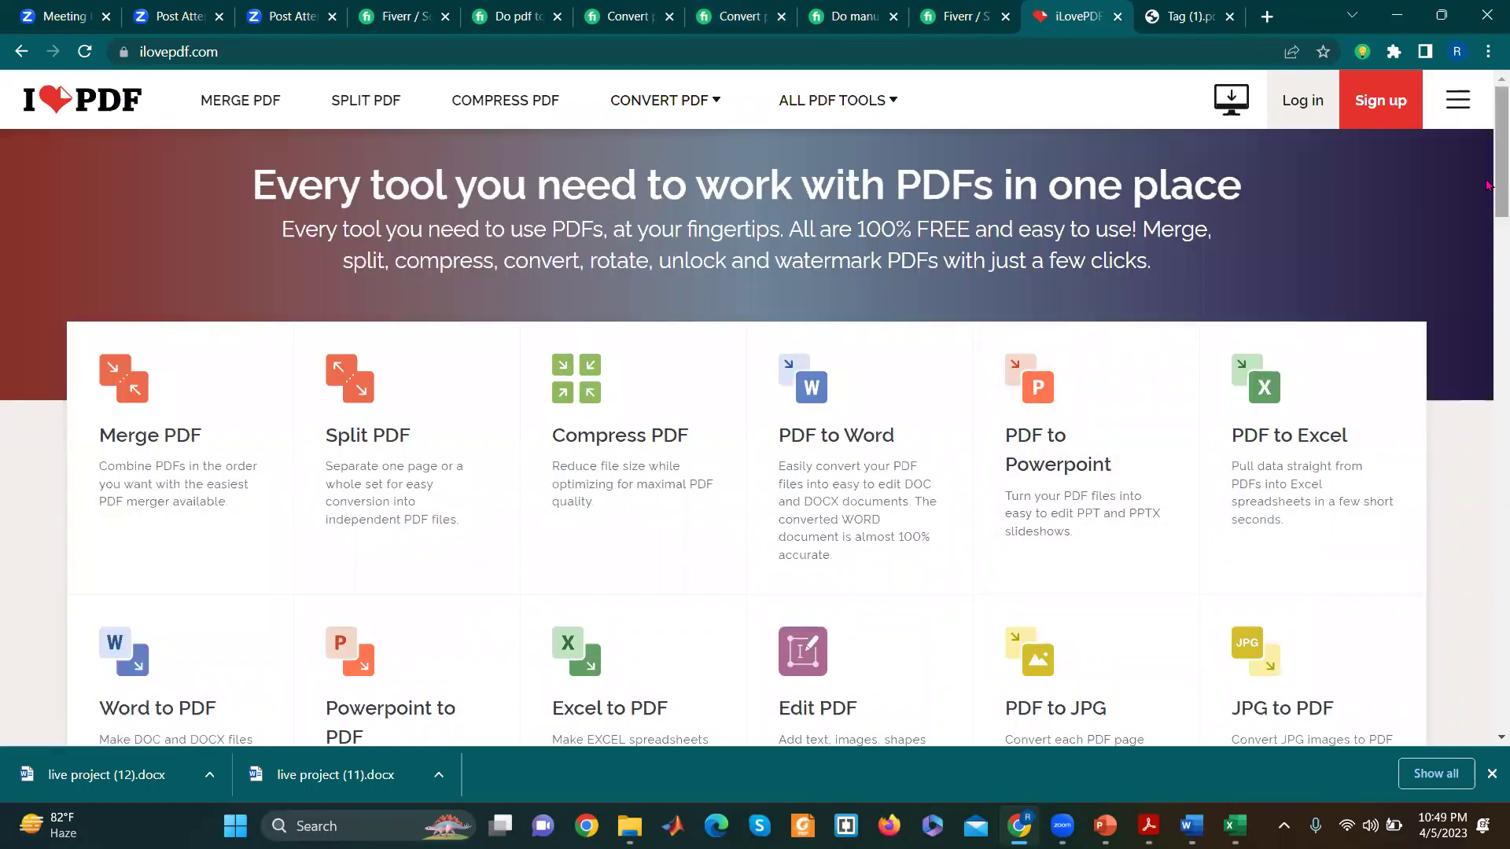
Step: Open iLovePDF's PDF to Excel tool and upload live project.pdf
scroll(1462, 236, "down", 2)
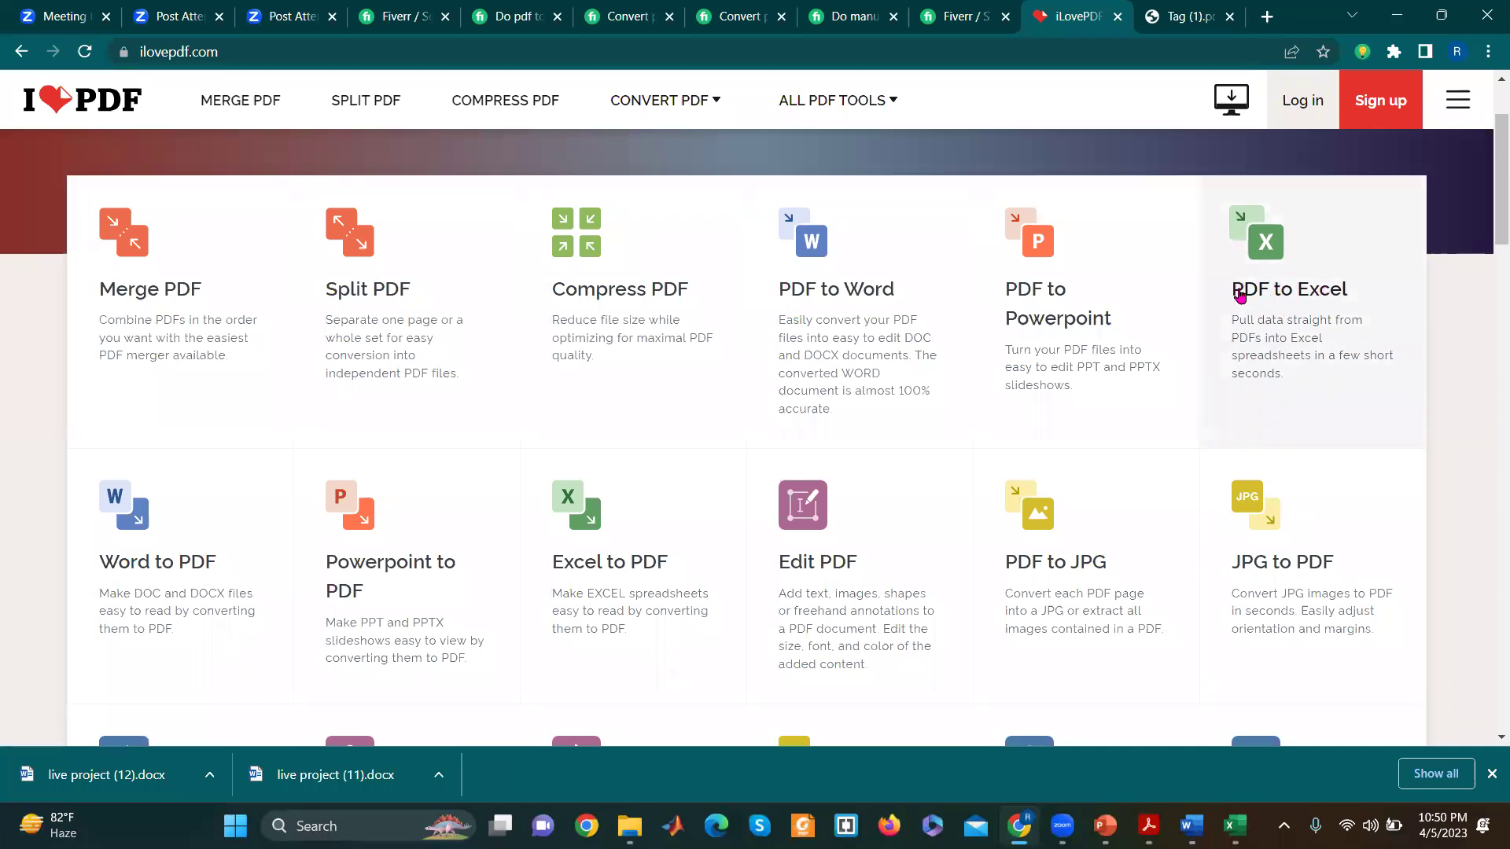
left_click(1286, 260)
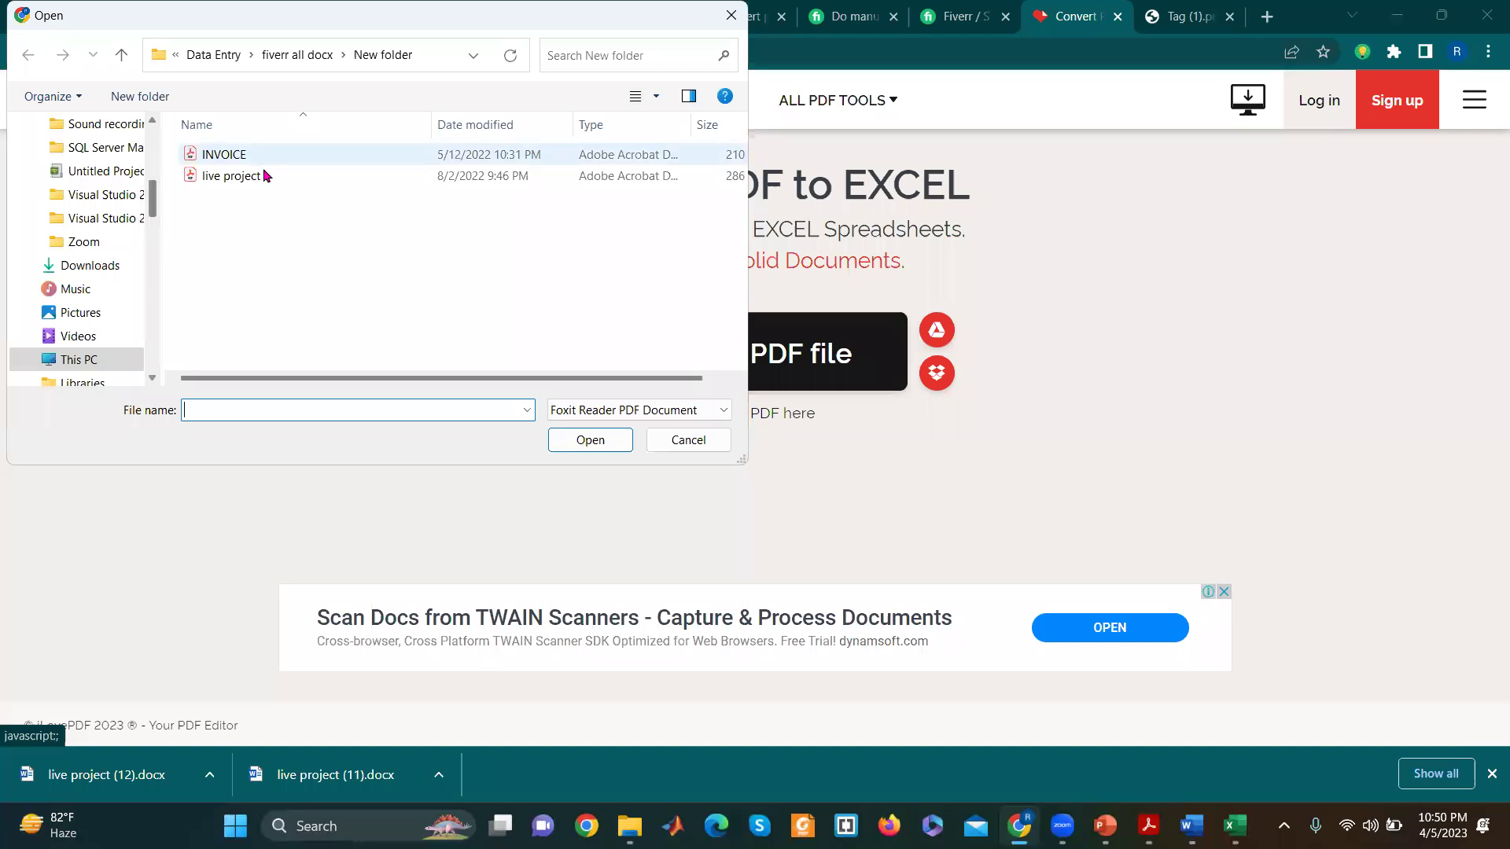
left_click(261, 177)
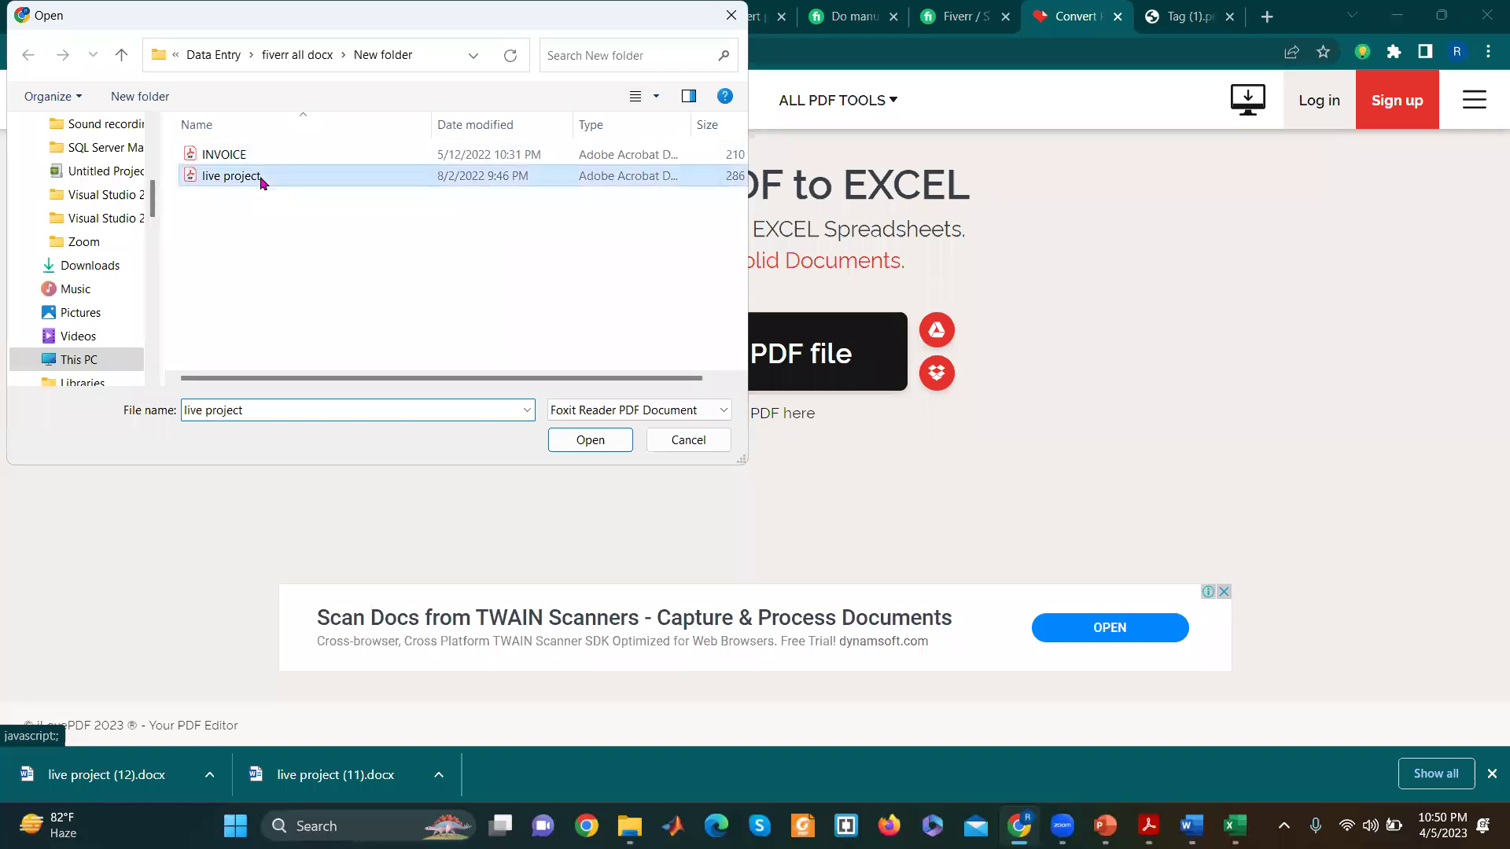
left_click(594, 442)
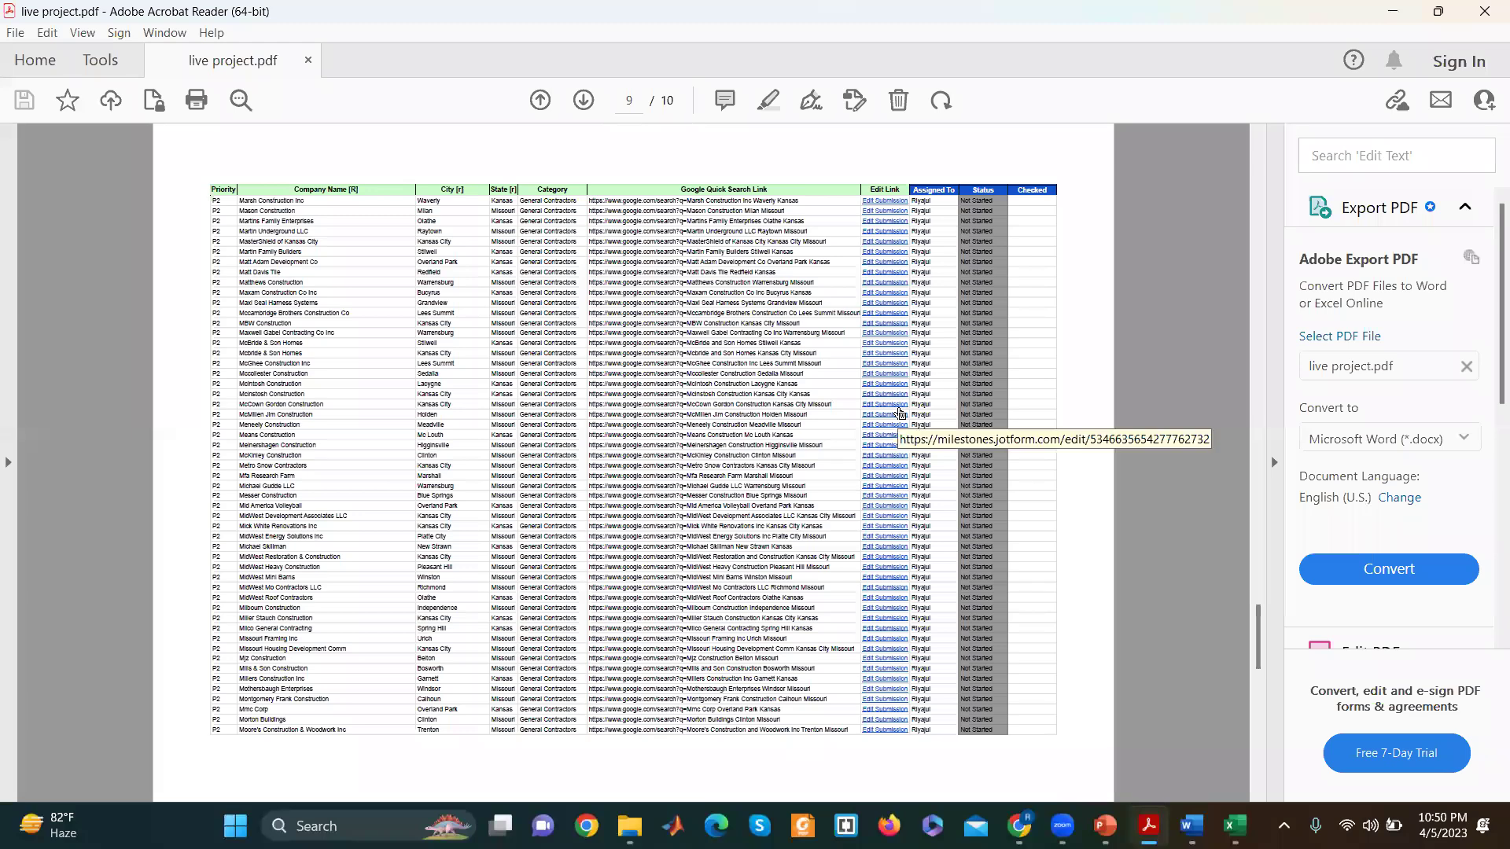
Step: Inspect the live project table in Acrobat, selecting rows down to Mcintosh Construction, then return to Chrome
scroll(901, 413, "up", 1)
scroll(903, 417, "up", 1)
scroll(903, 416, "down", 2)
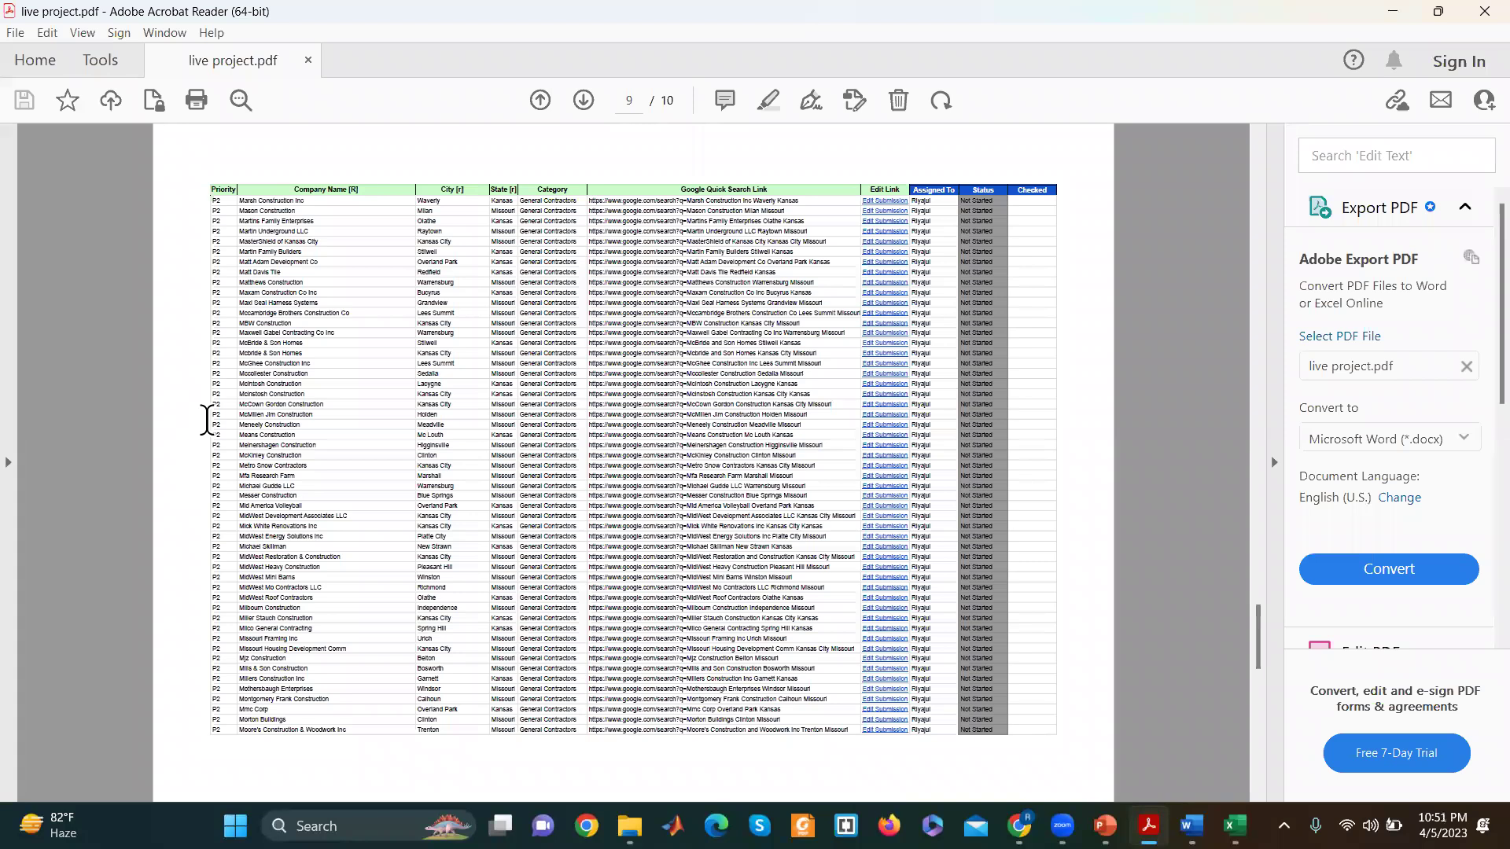
left_click_drag(196, 192, 491, 394)
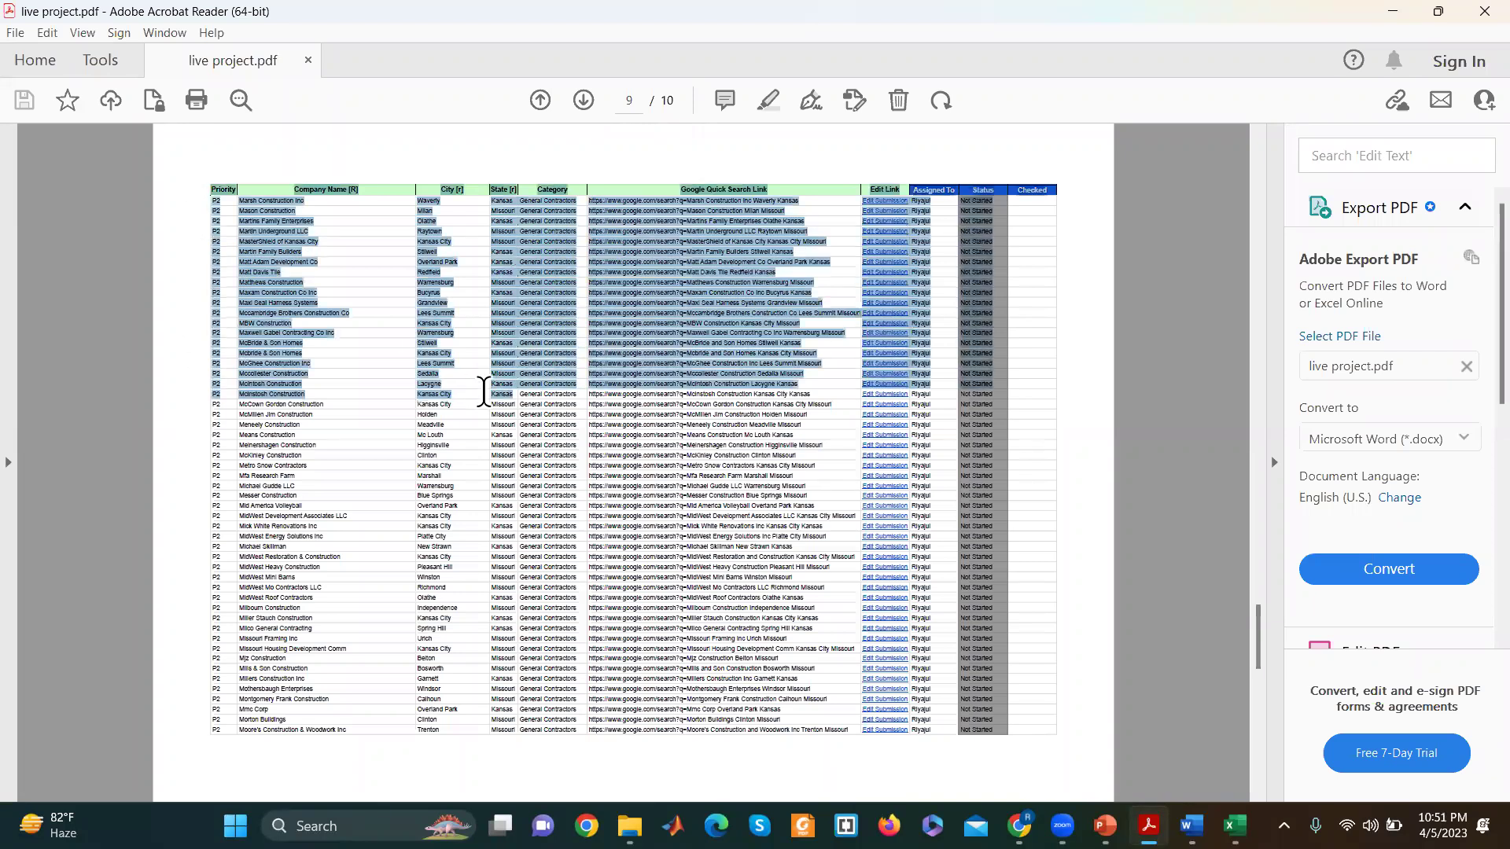
left_click(451, 162)
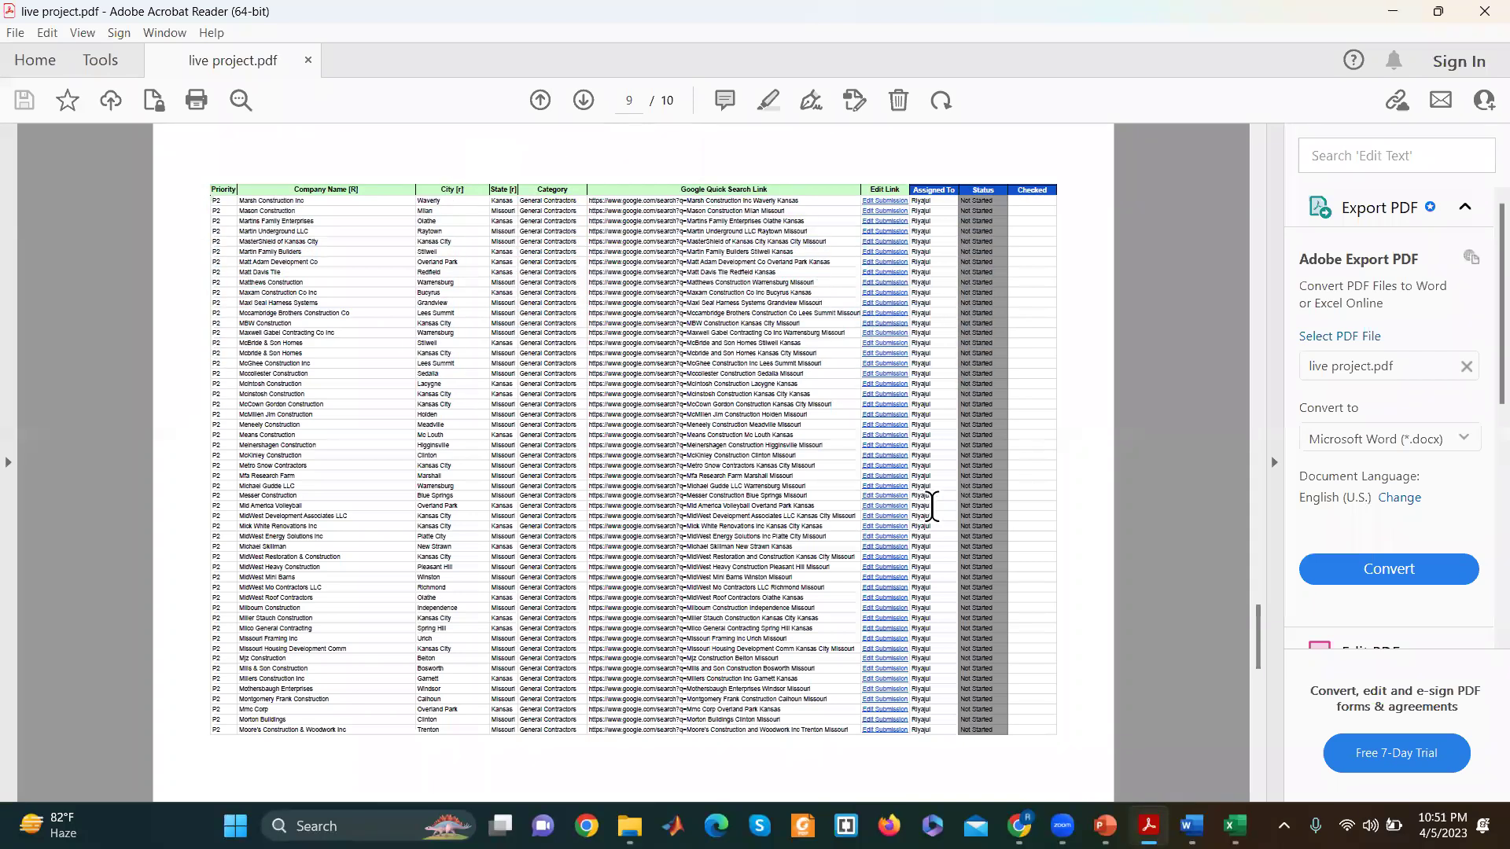
mouse_move(648, 761)
left_click(1018, 724)
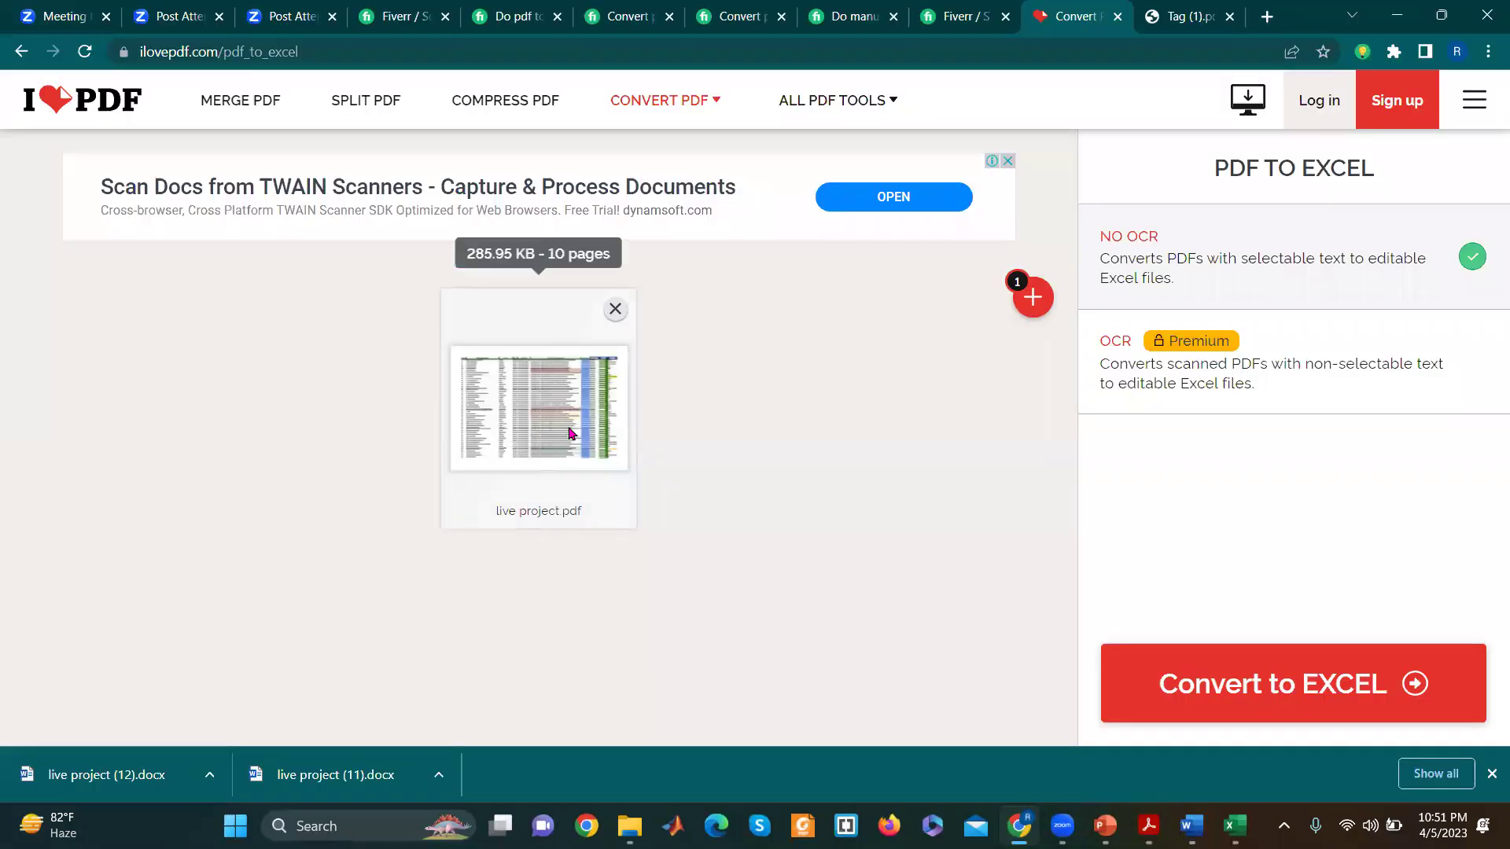
Step: Convert live project.pdf to Excel, download it, and open live project (11).xlsx
left_click(1305, 684)
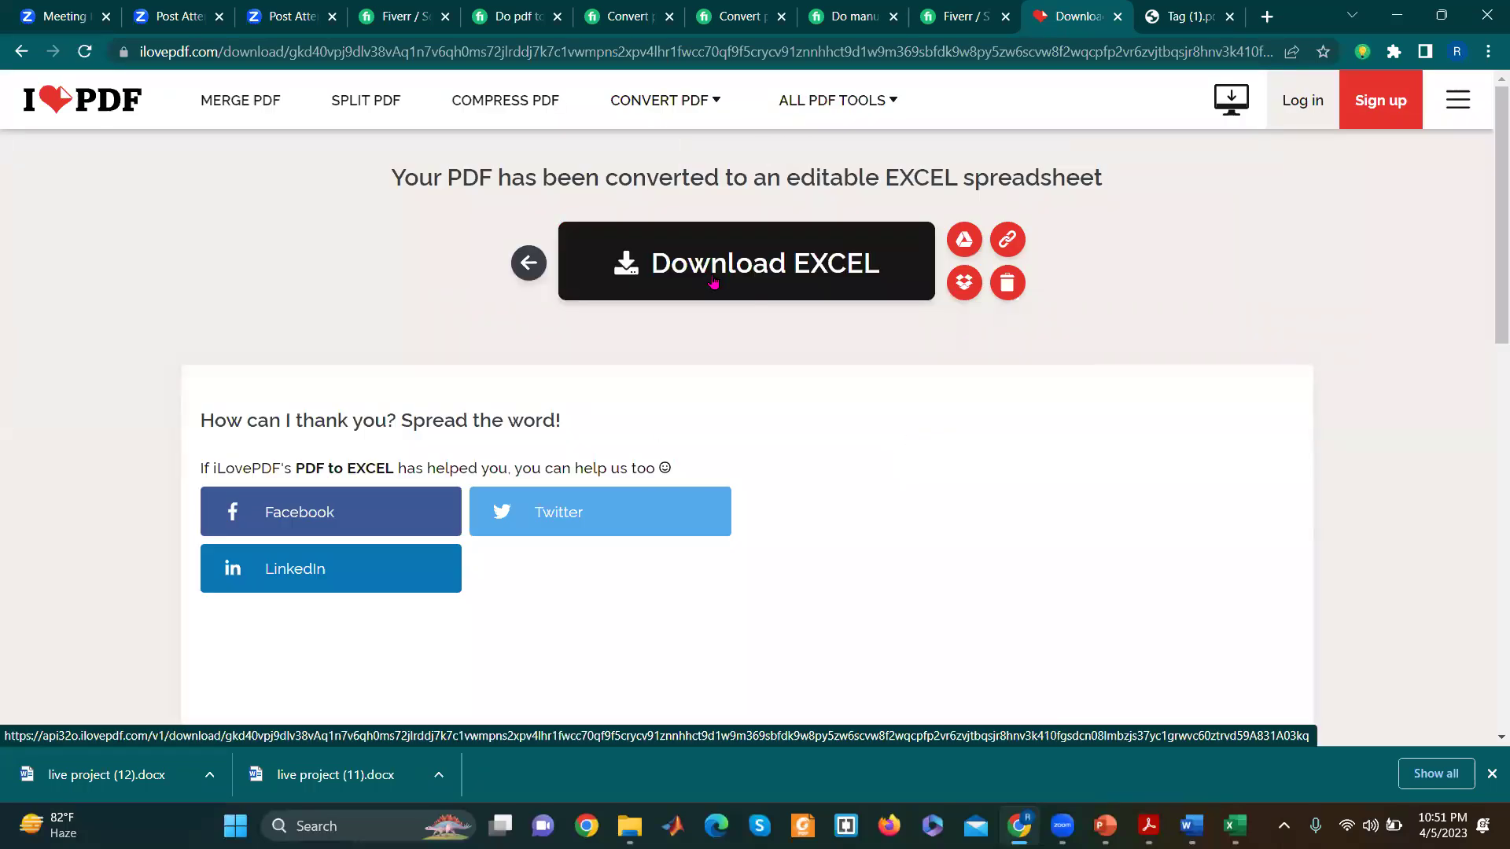
left_click(713, 281)
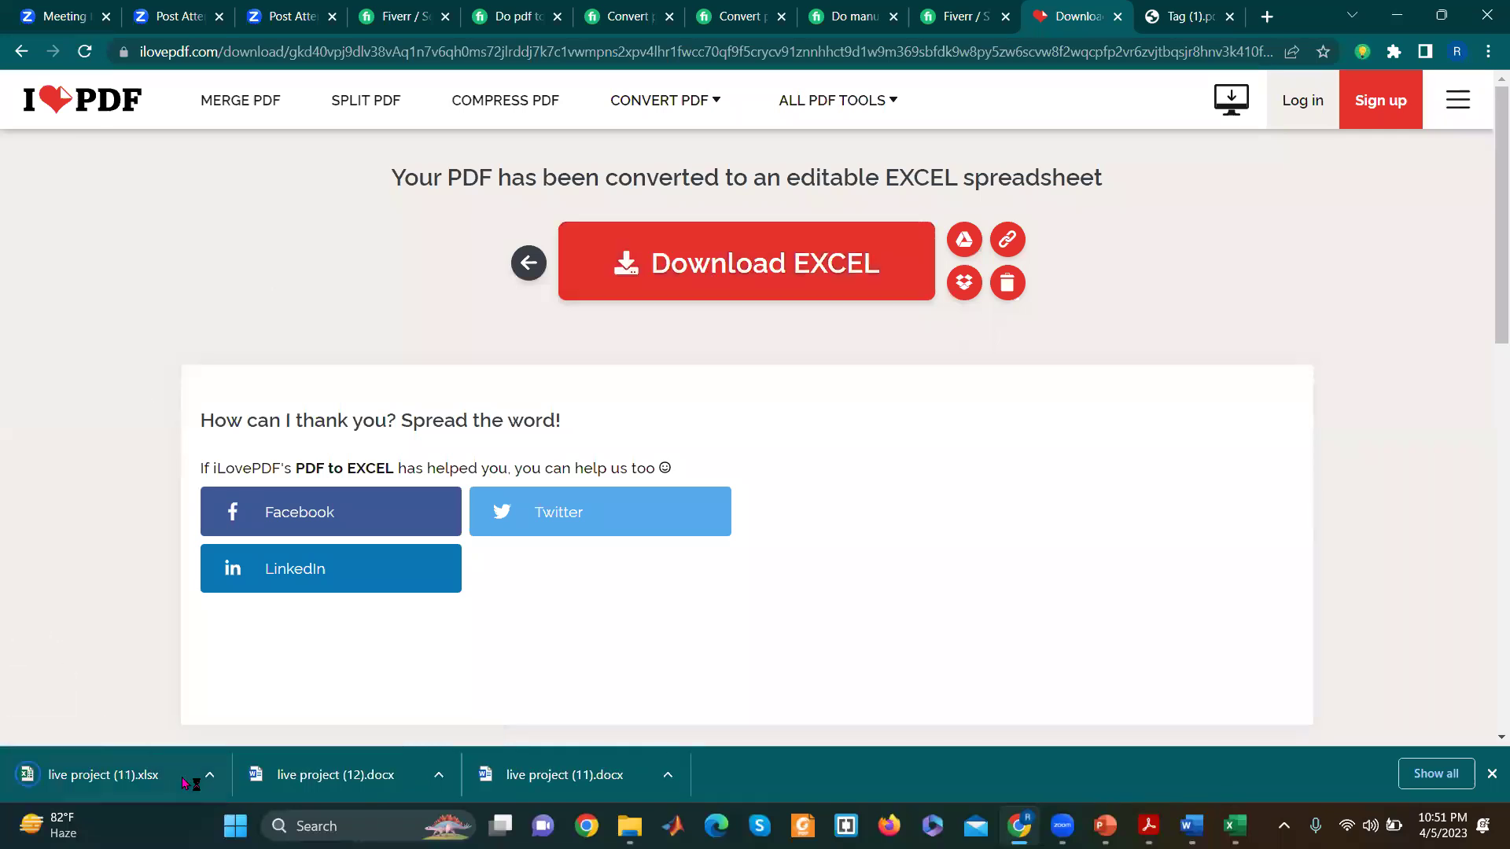
left_click(201, 782)
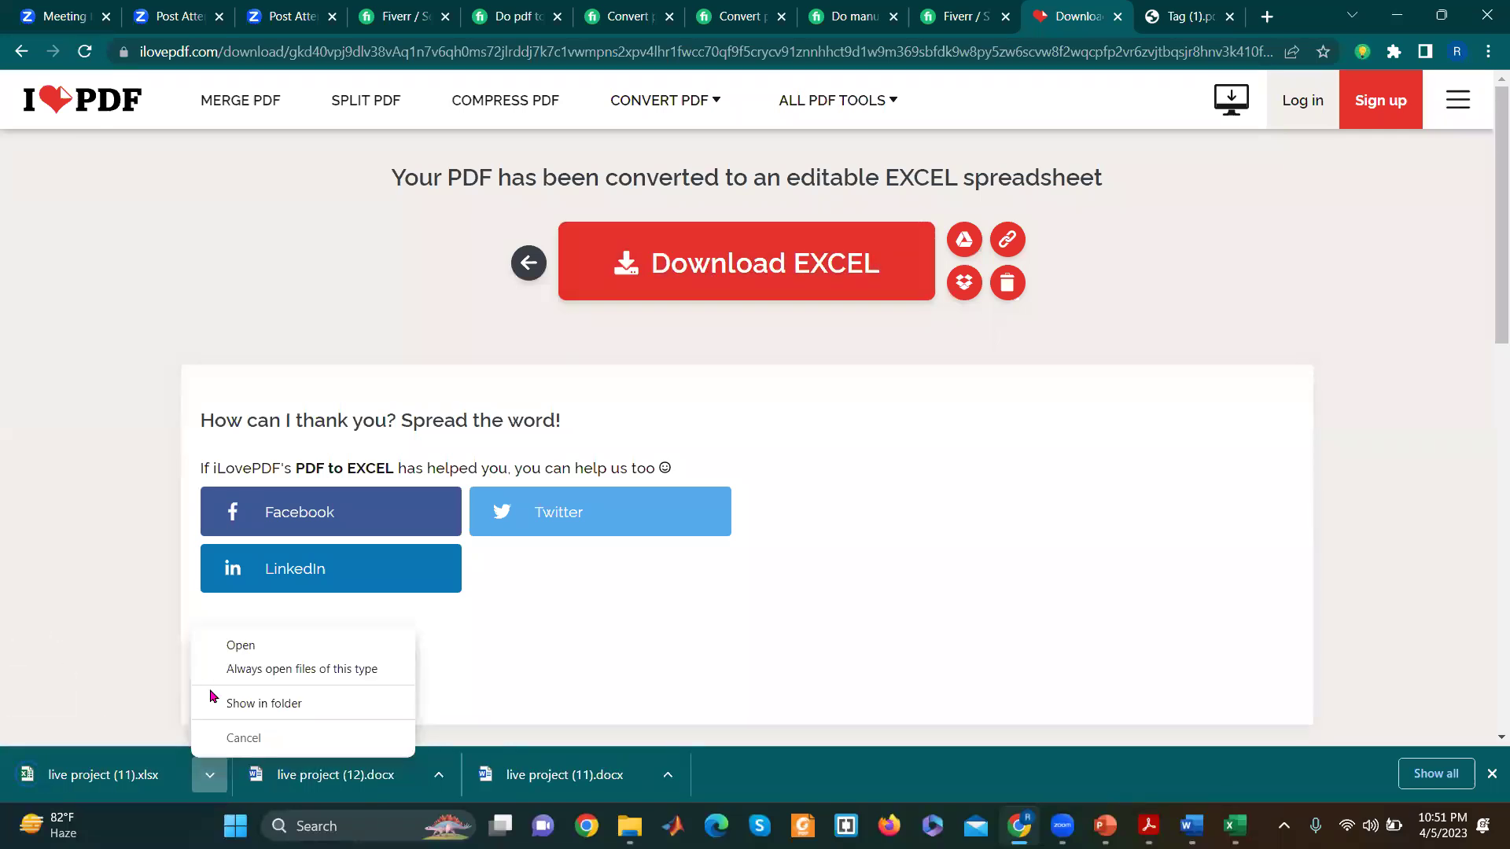
left_click(279, 647)
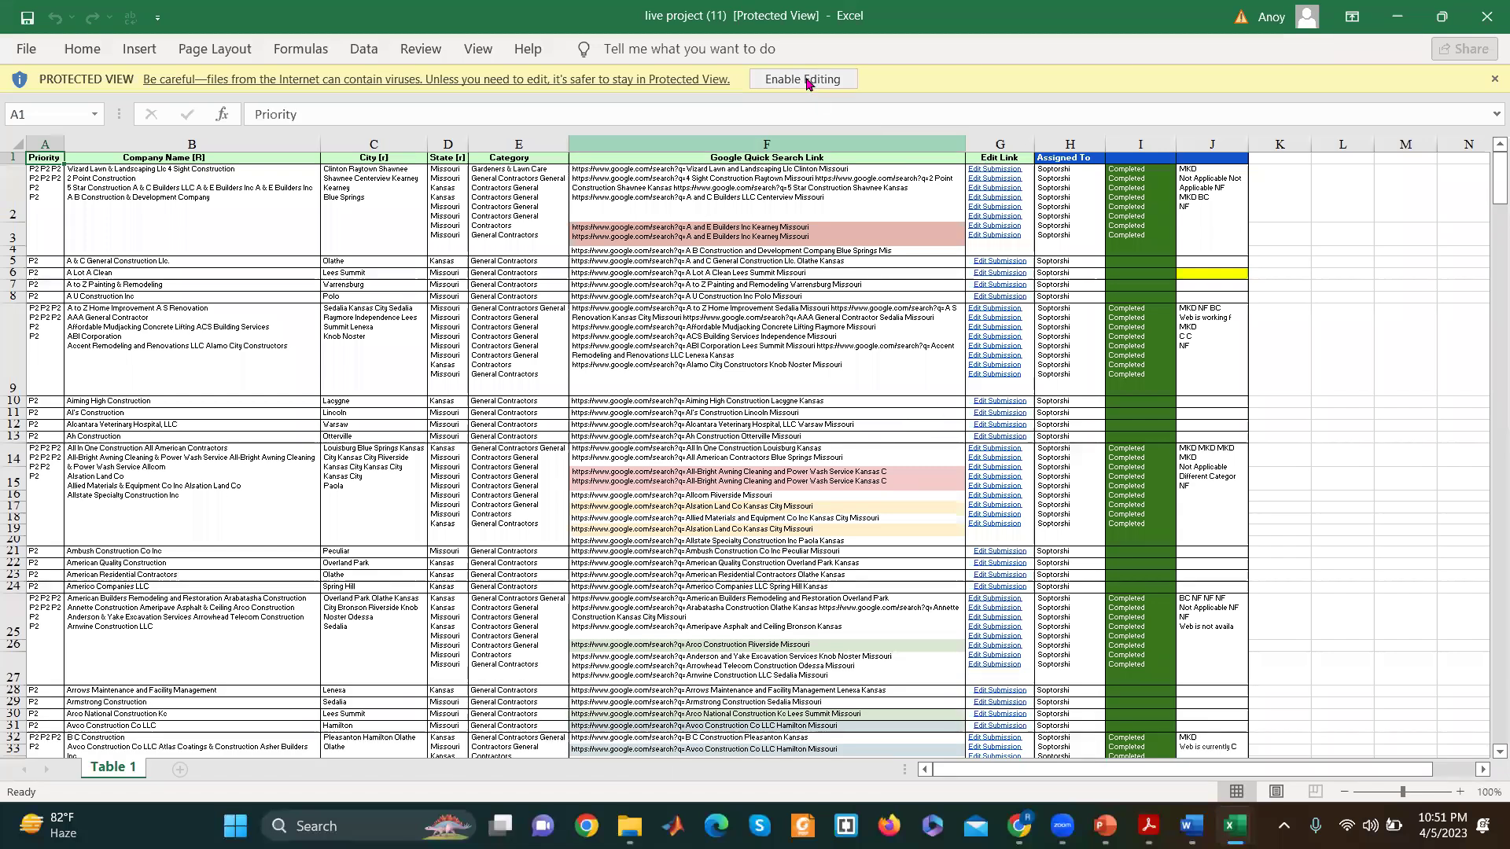
Step: Enable editing on live project (11).xlsx, then switch to the PowerPoint lesson
left_click(806, 77)
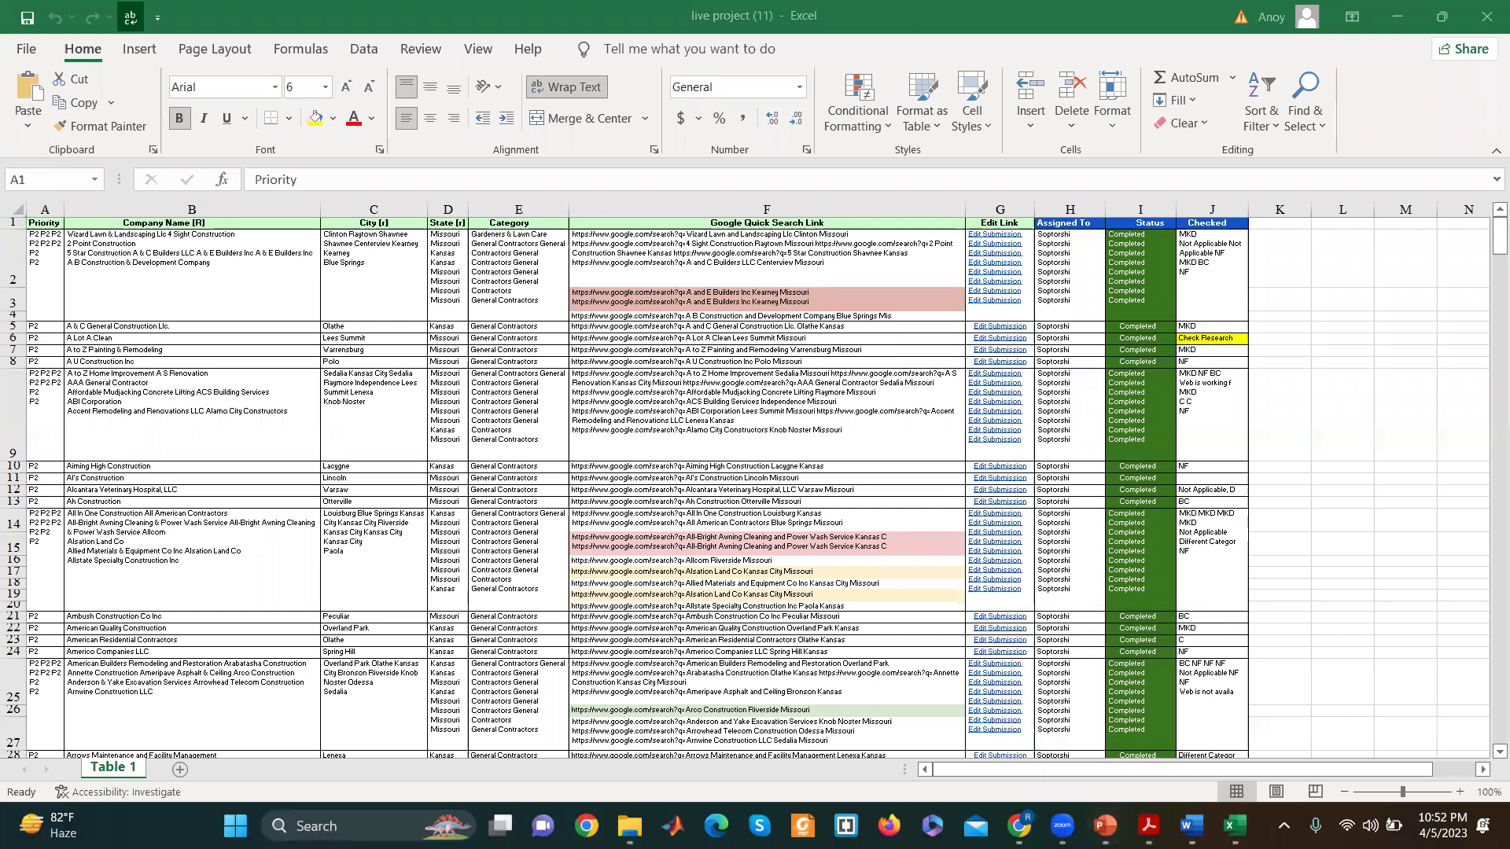
key("alt+Tab")
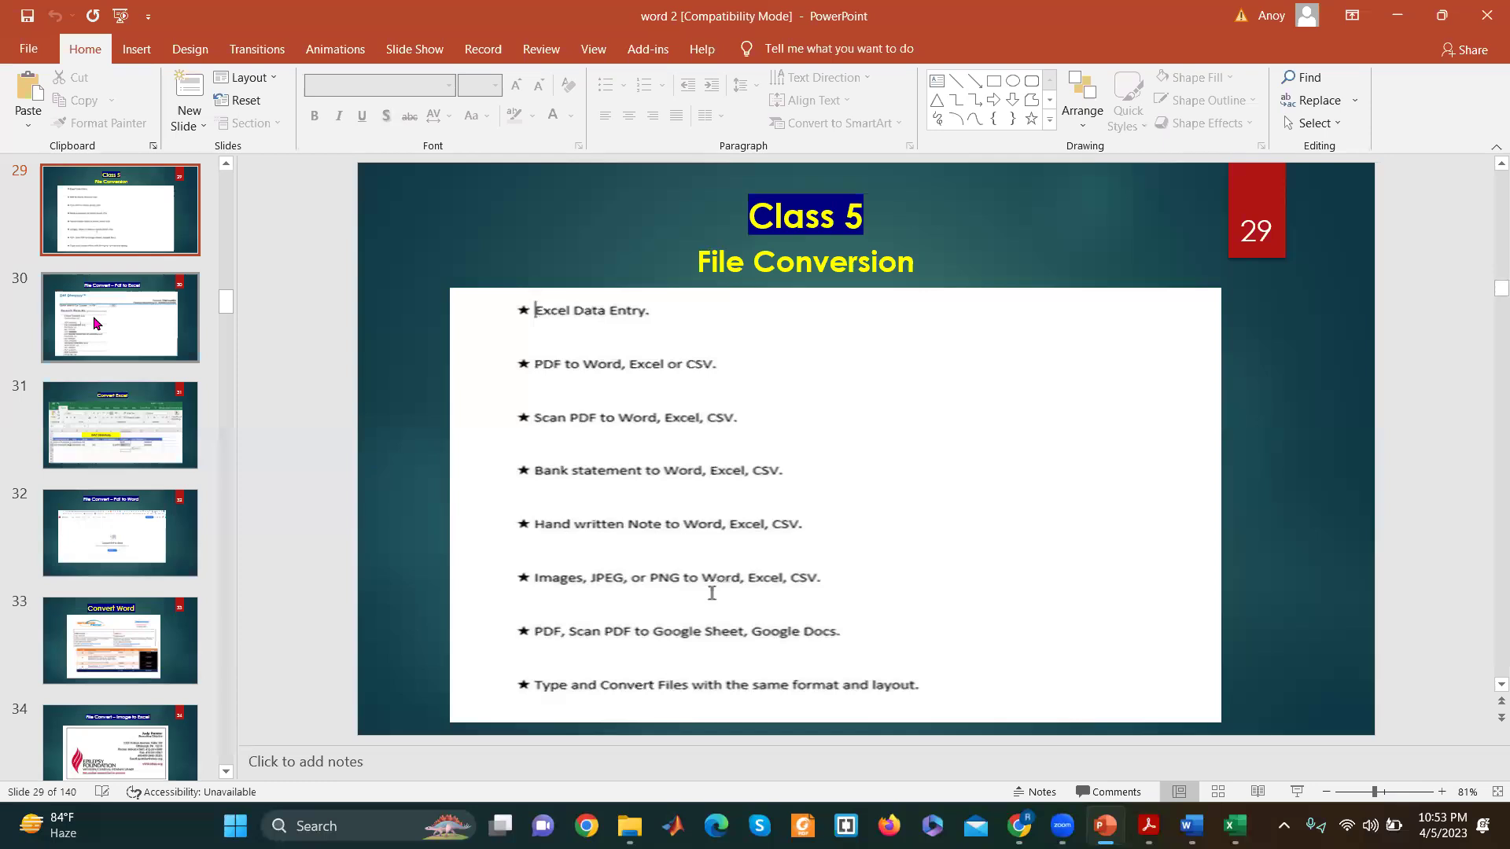
Step: Look at slides 30 and 31, ending on slide 30, 'File Convert – Pdf to Excel'
left_click(94, 322)
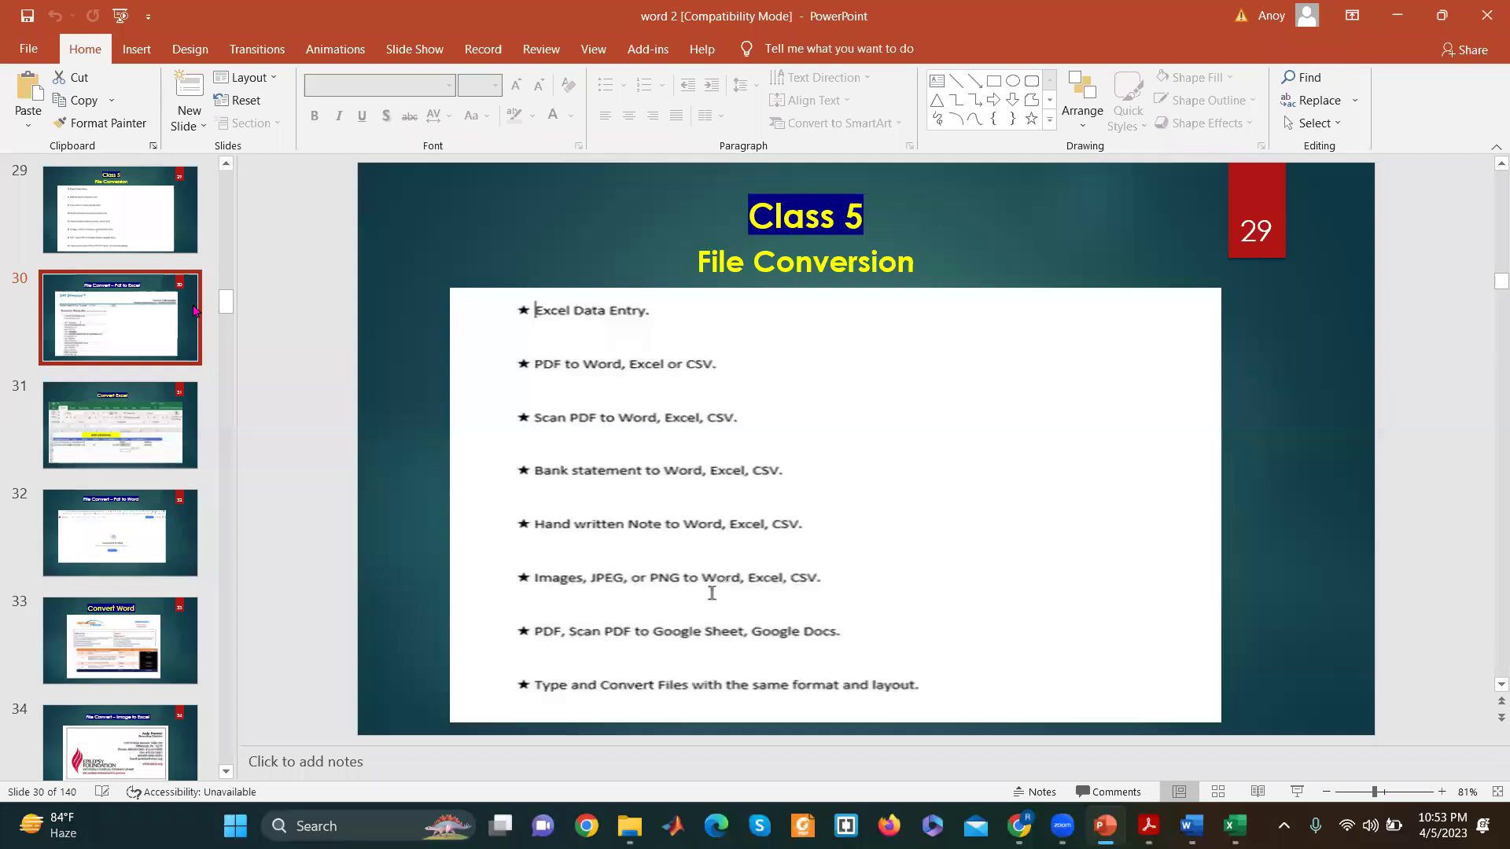
left_click(114, 418)
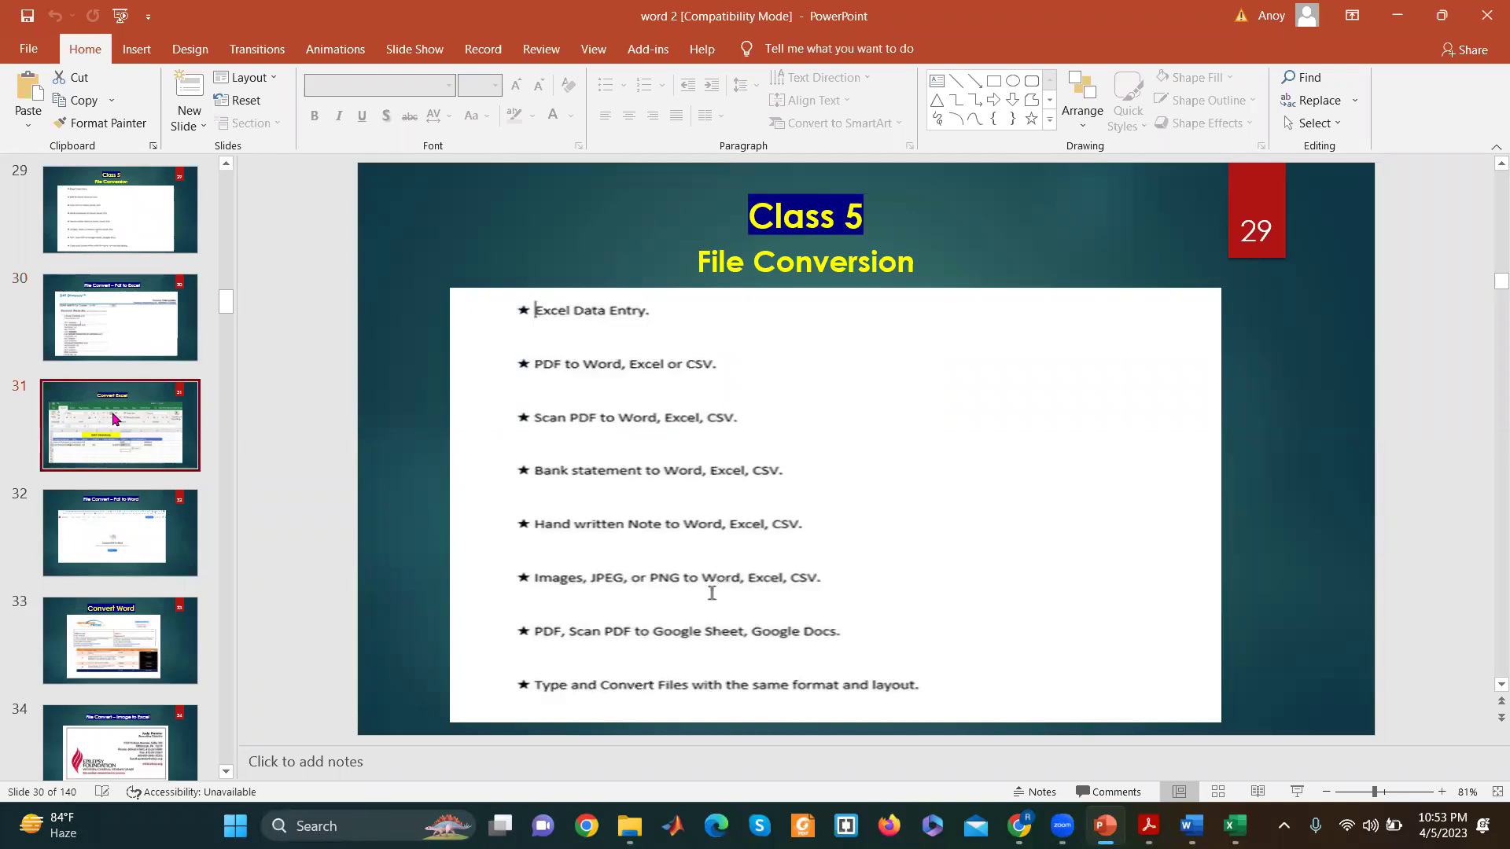
left_click(149, 301)
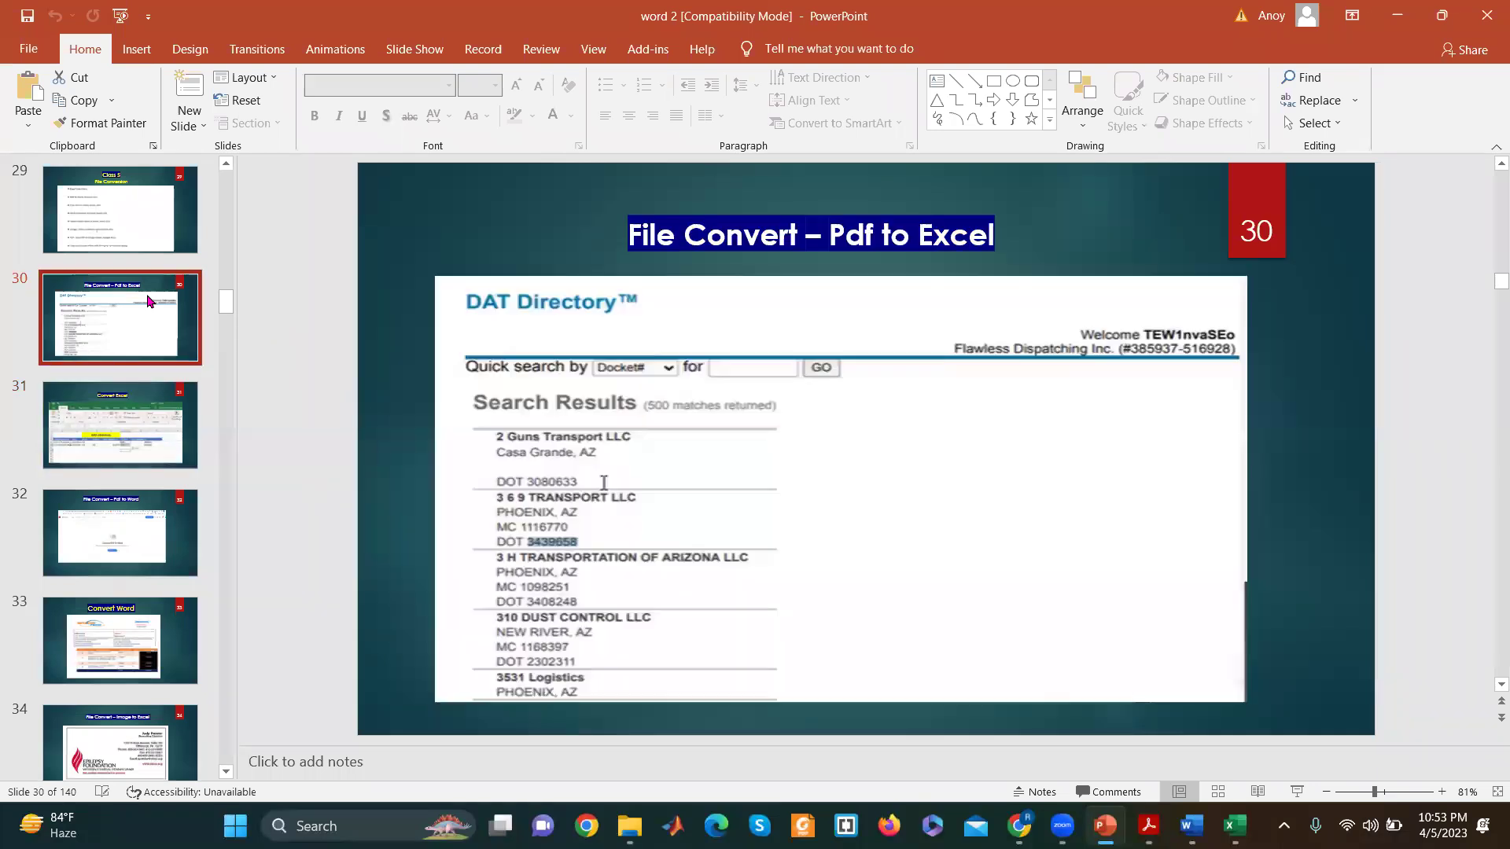
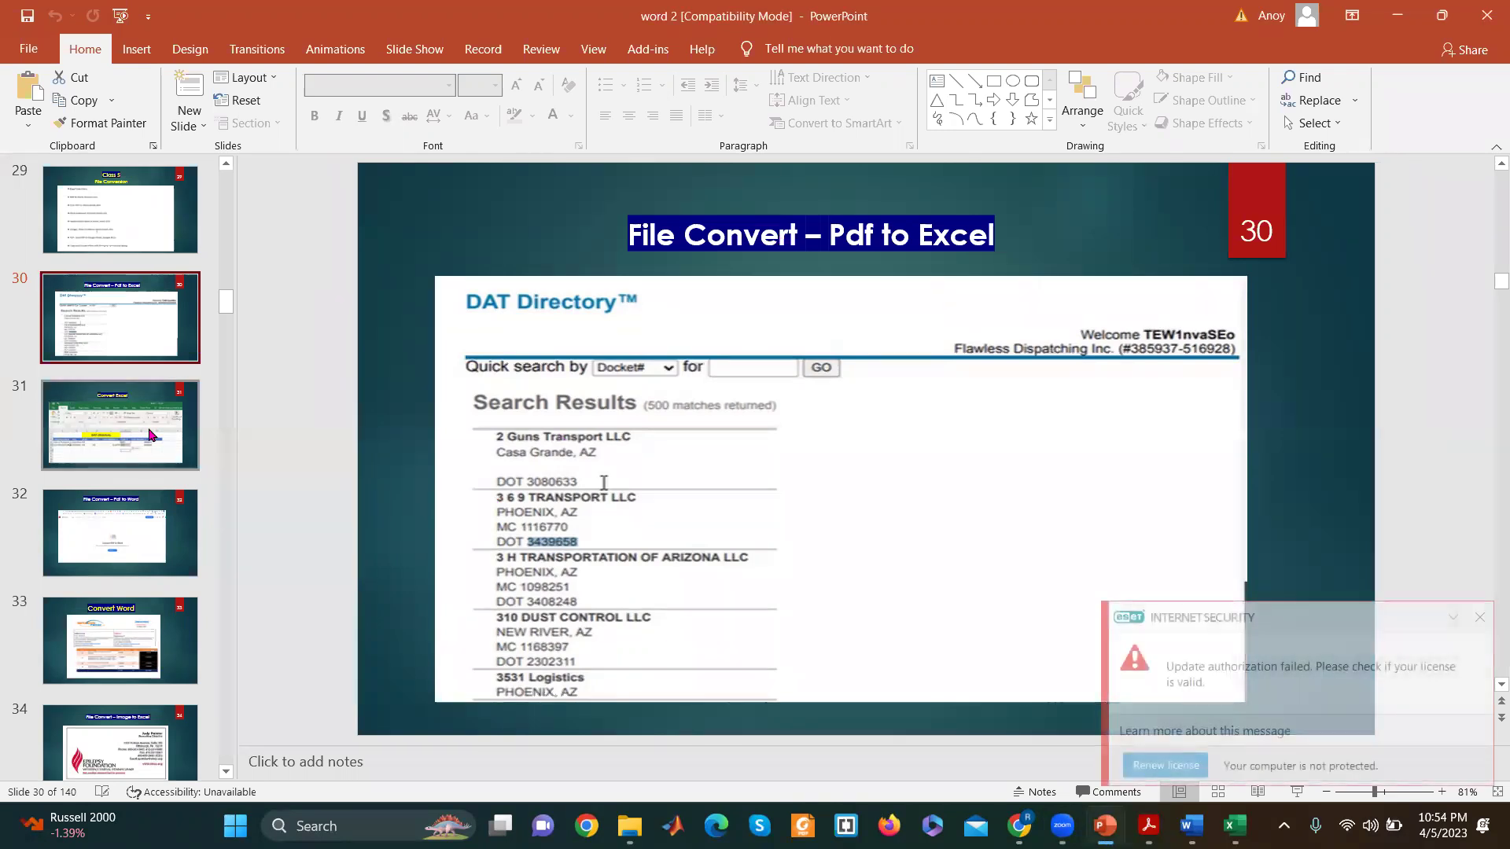
Step: Alternate between slide 30's PDF directory and slide 31's Excel DAT Directory sheet, finishing on slide 31
left_click(148, 427)
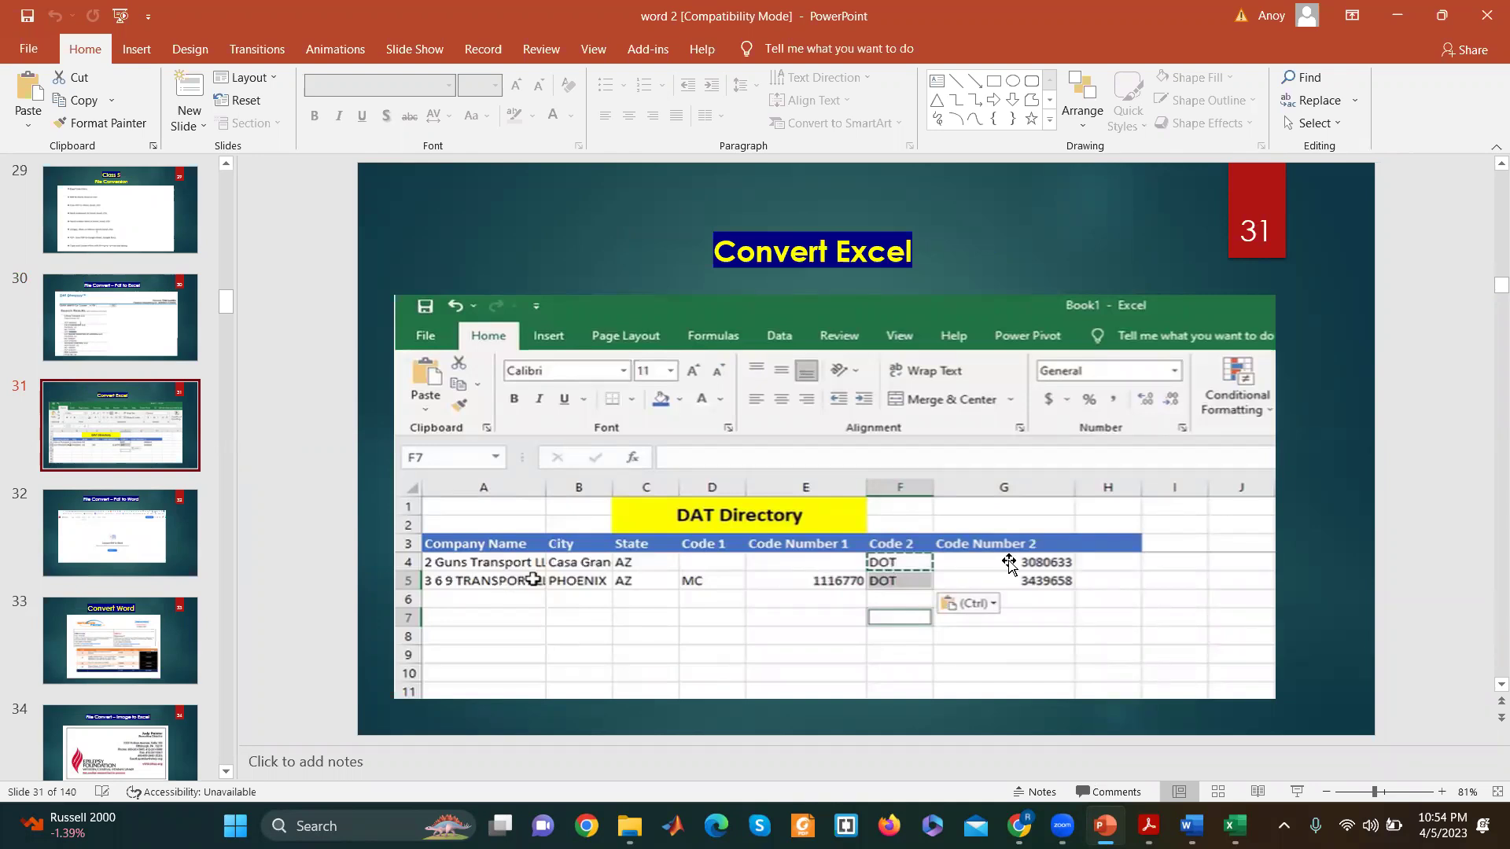
left_click(111, 321)
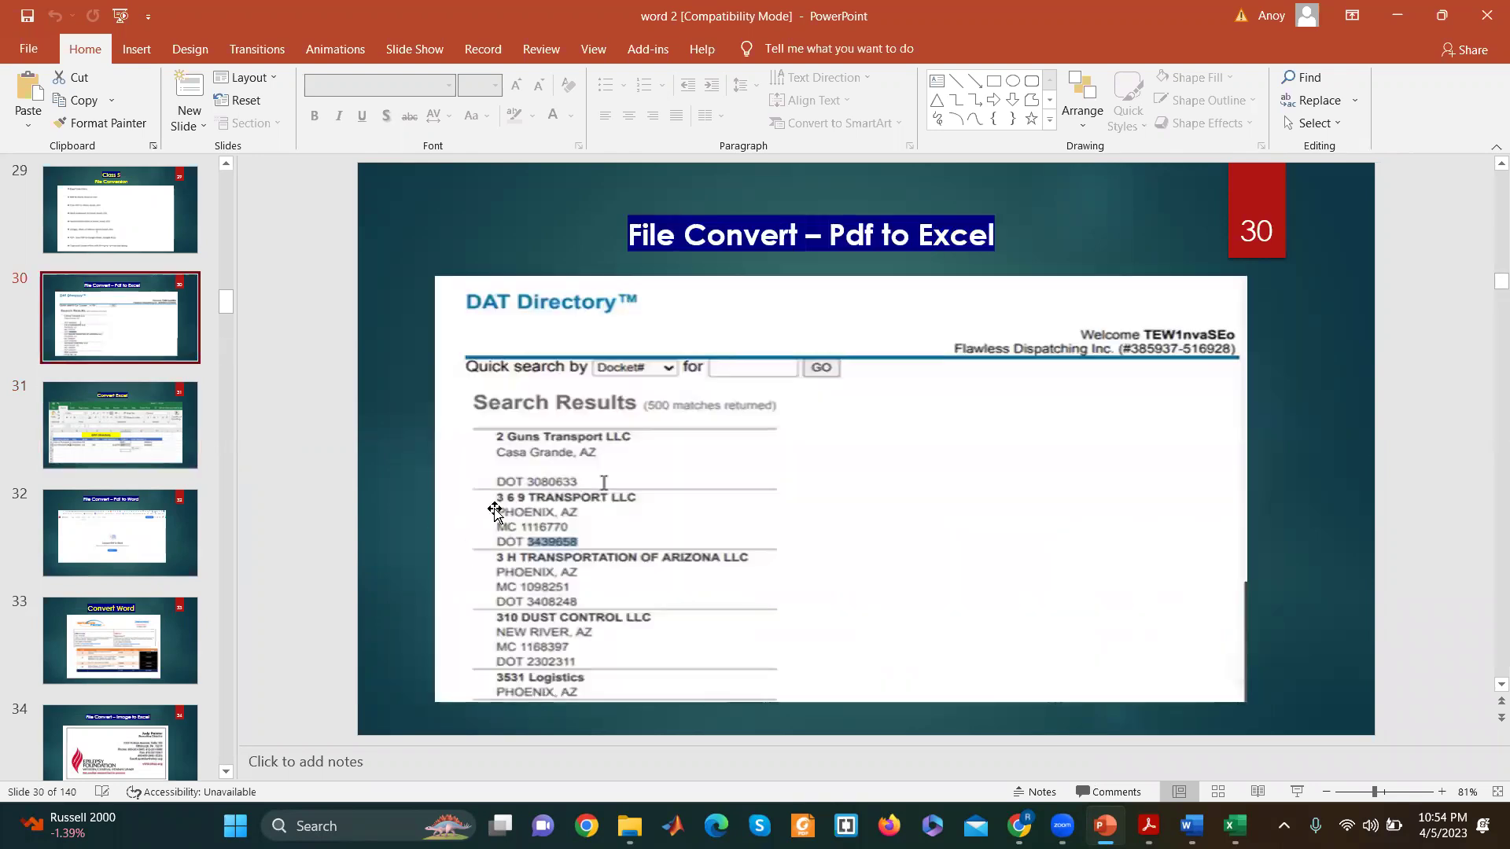
left_click(69, 412)
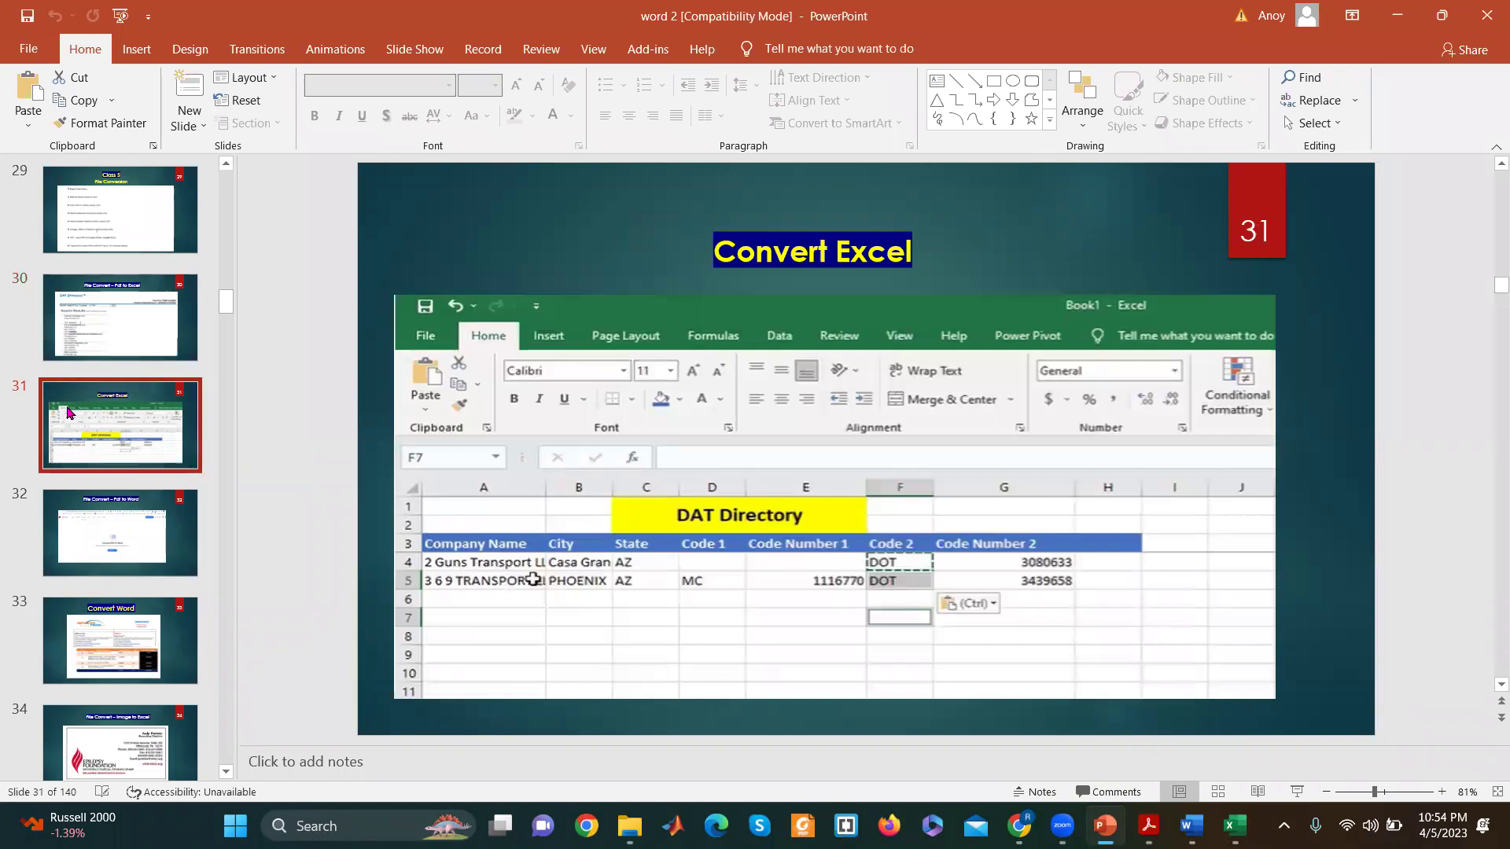
left_click(86, 333)
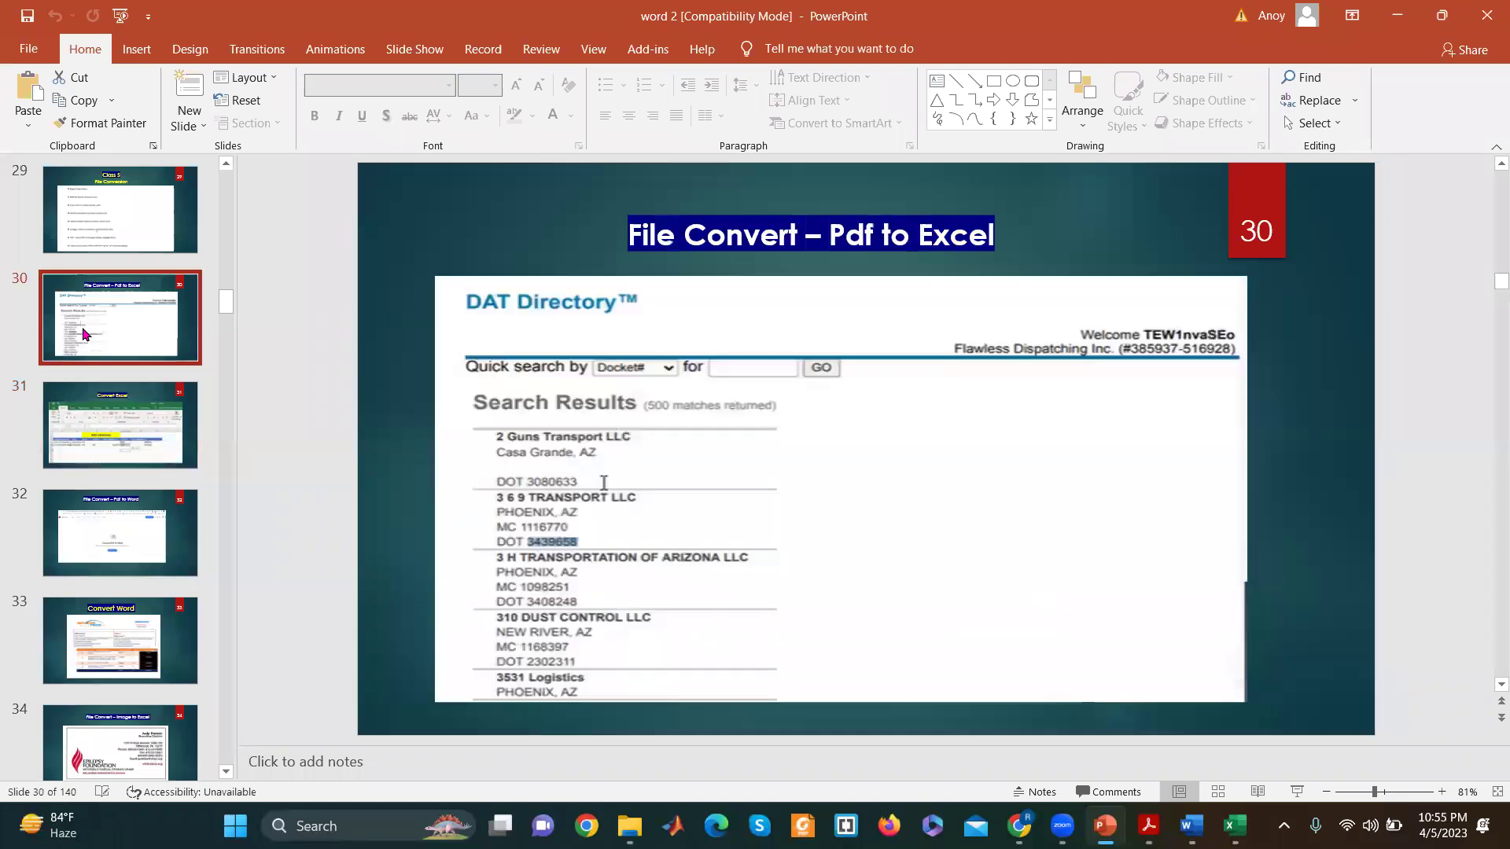
left_click(149, 430)
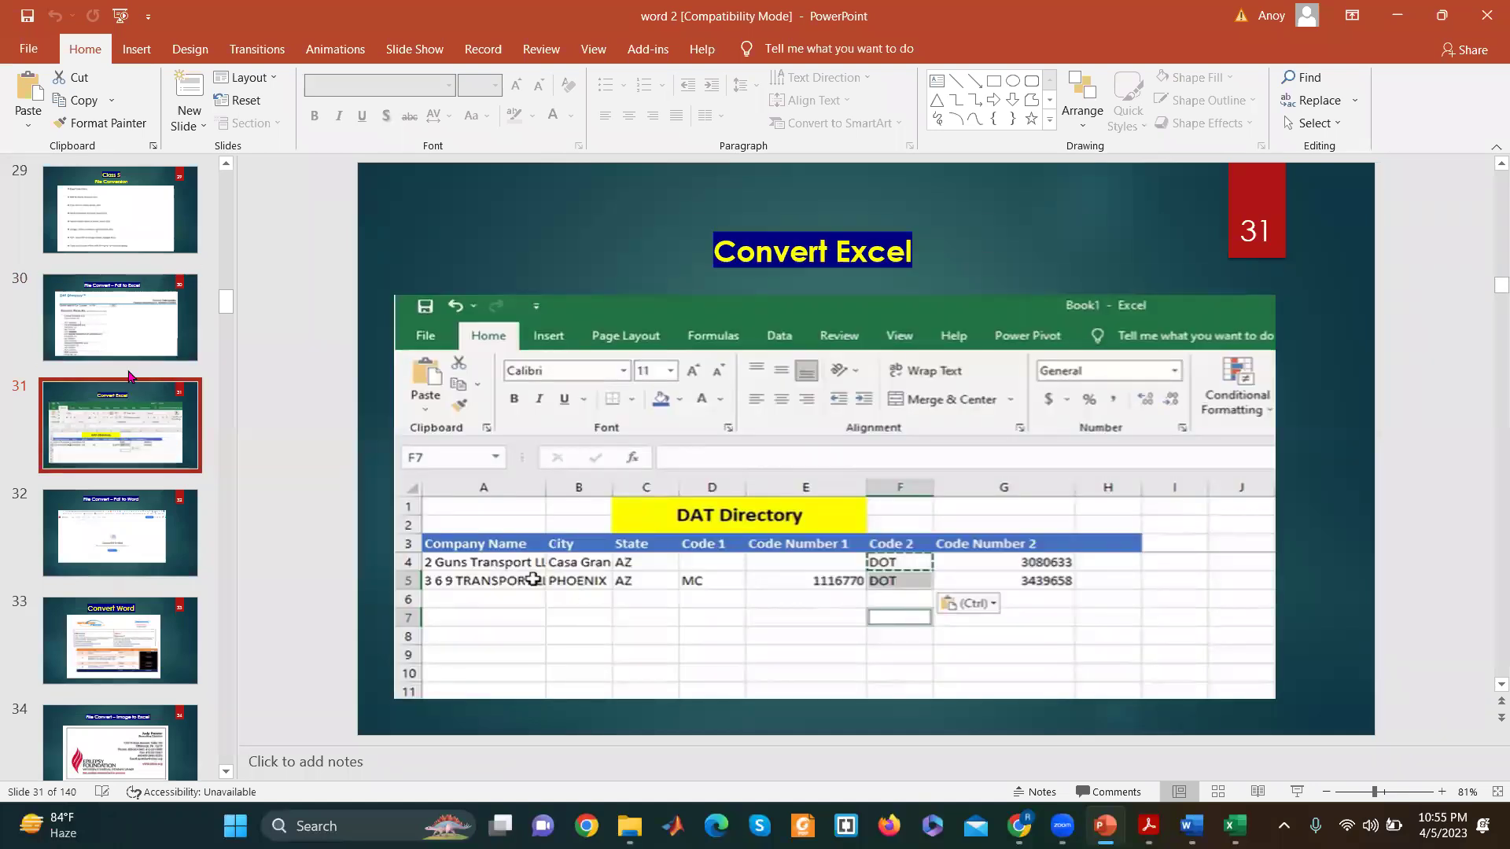
left_click(123, 347)
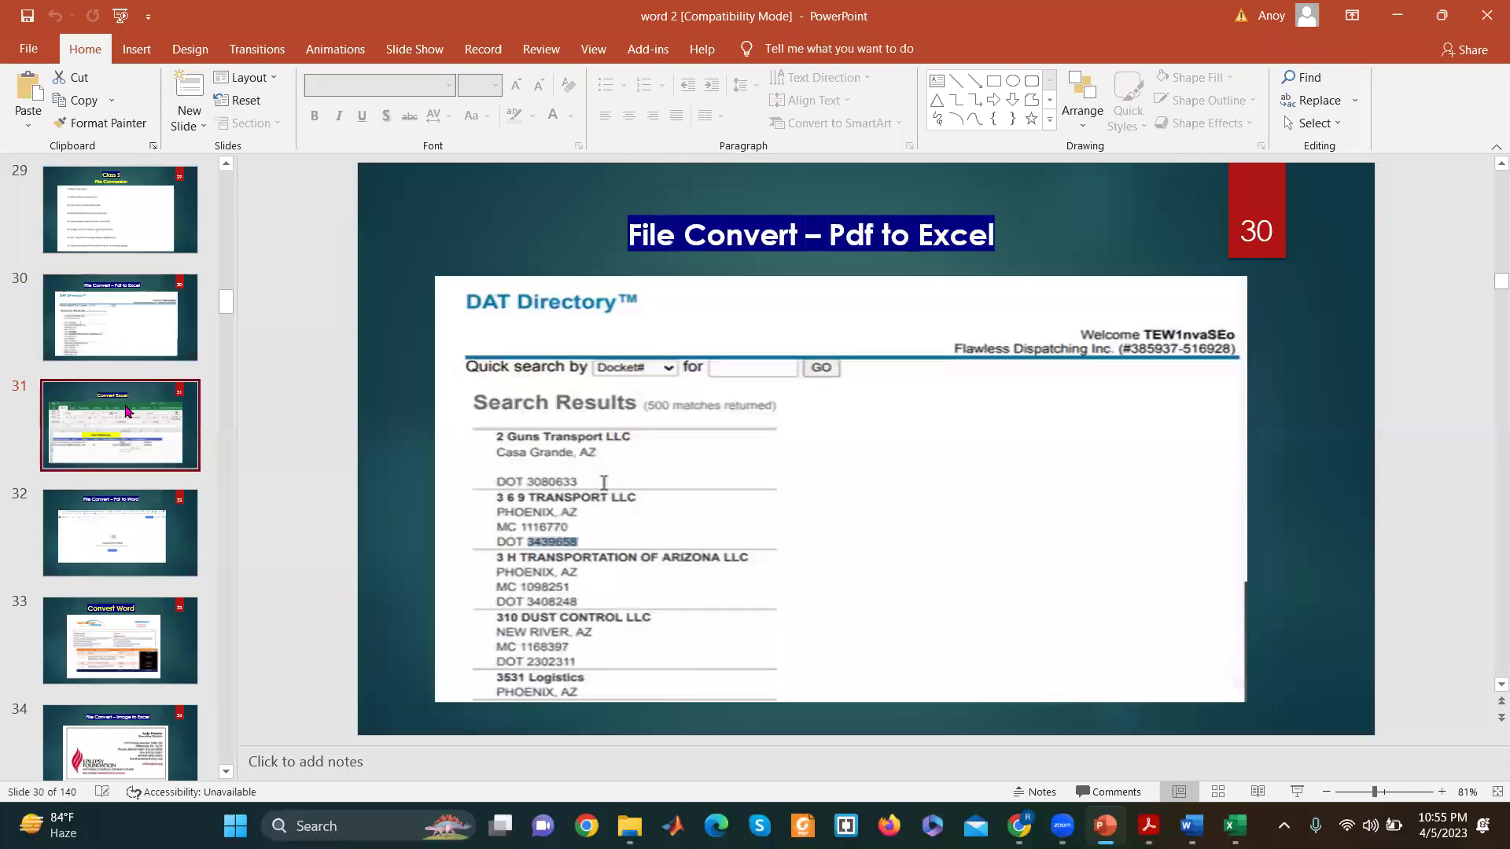
left_click(130, 411)
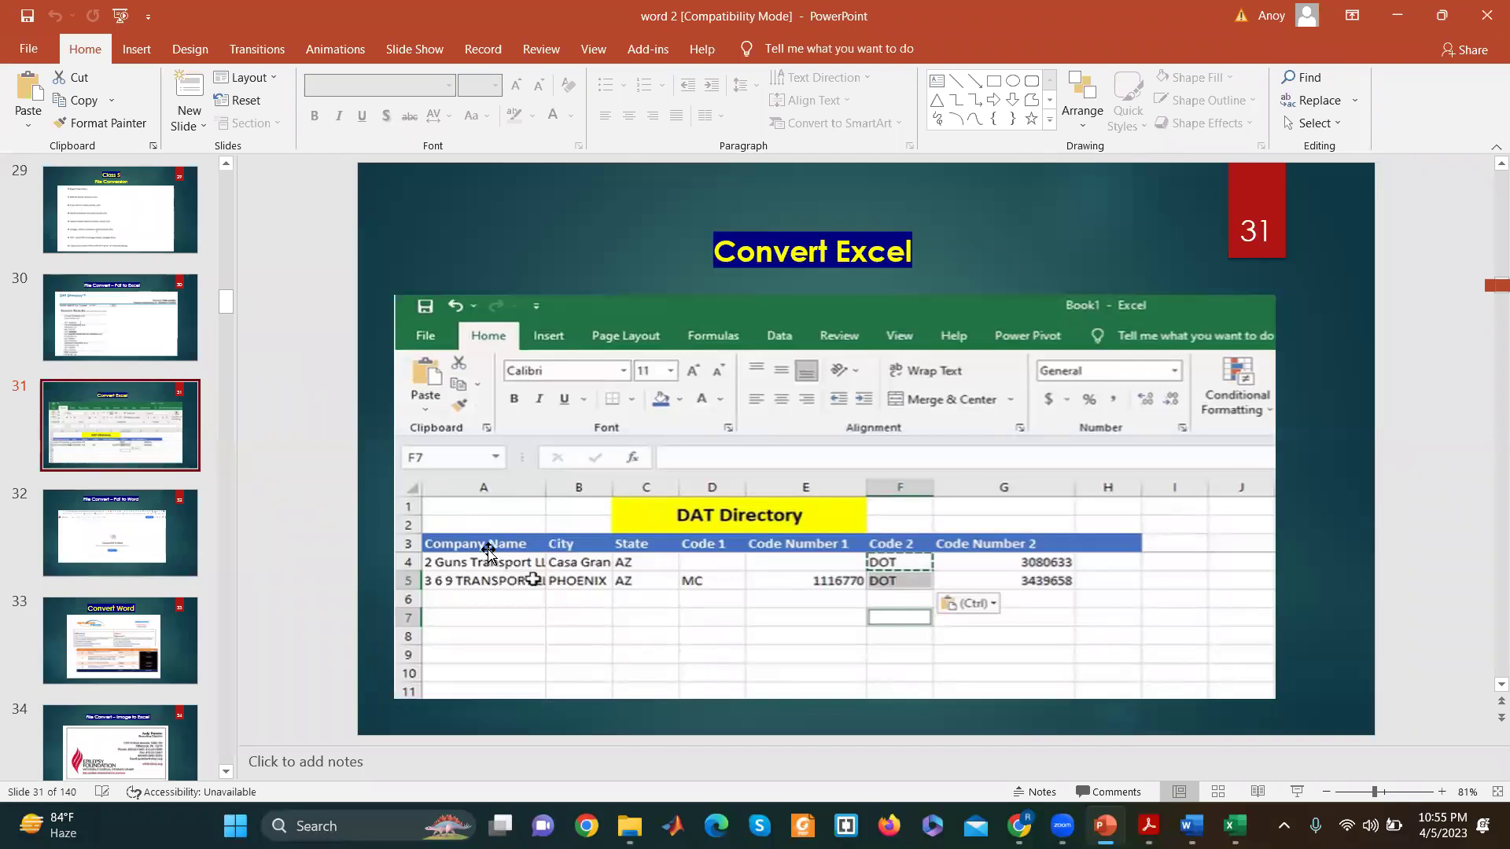
key("alt+Tab")
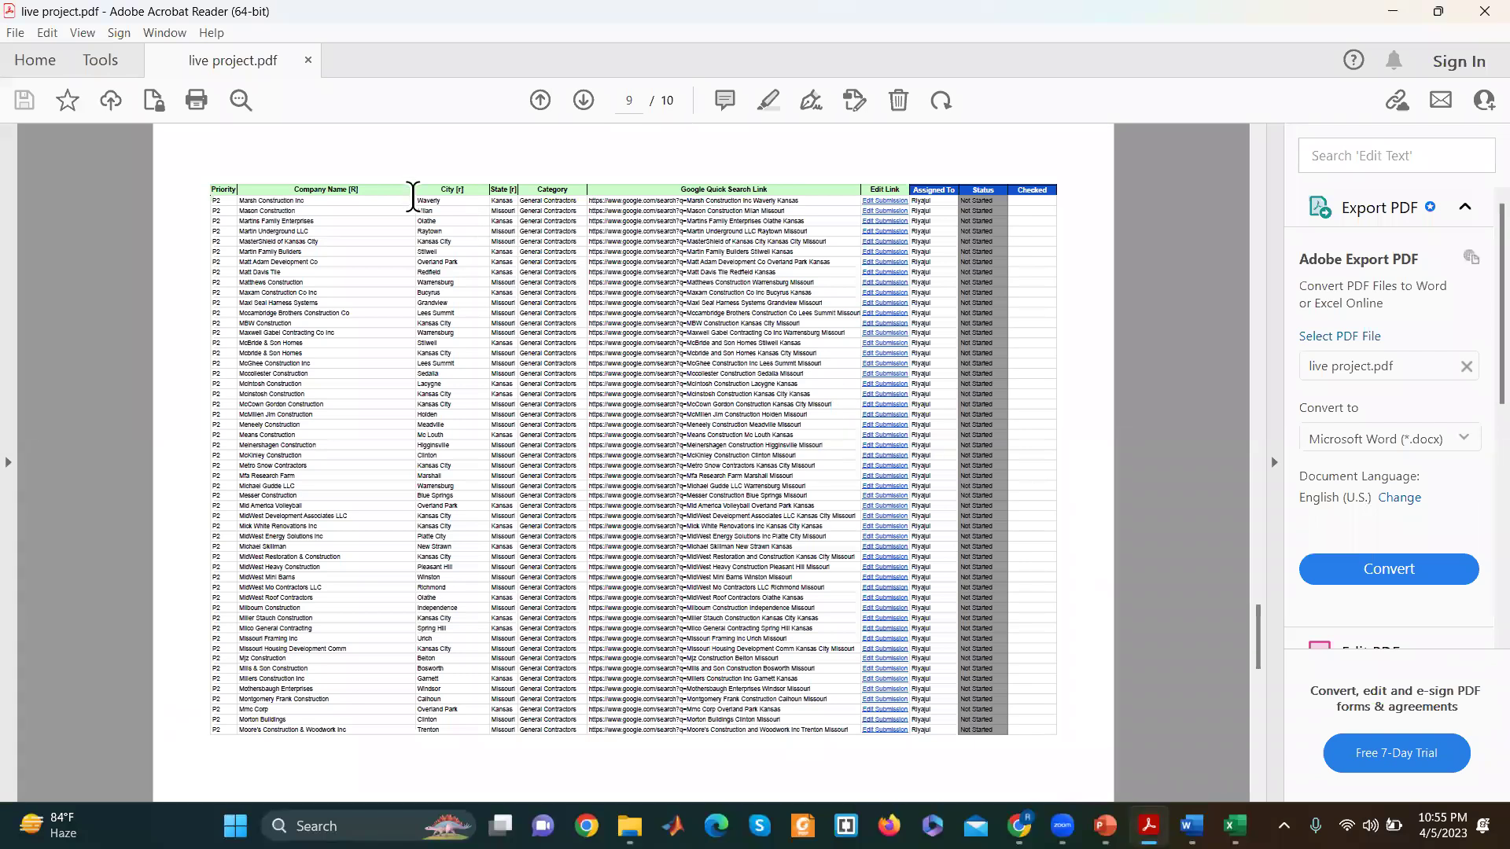
left_click_drag(204, 187, 545, 371)
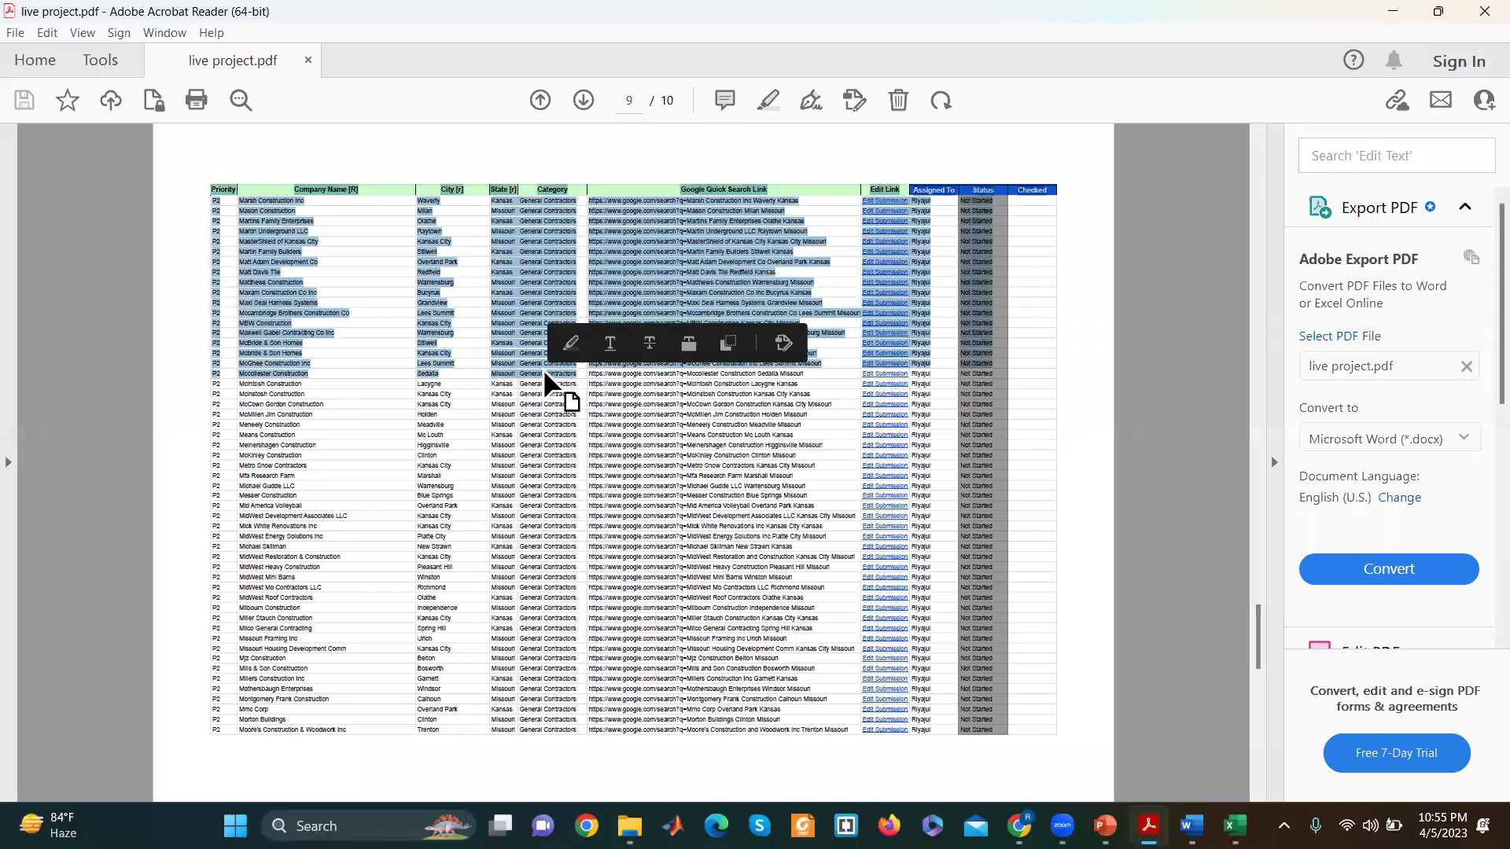
left_click(1179, 307)
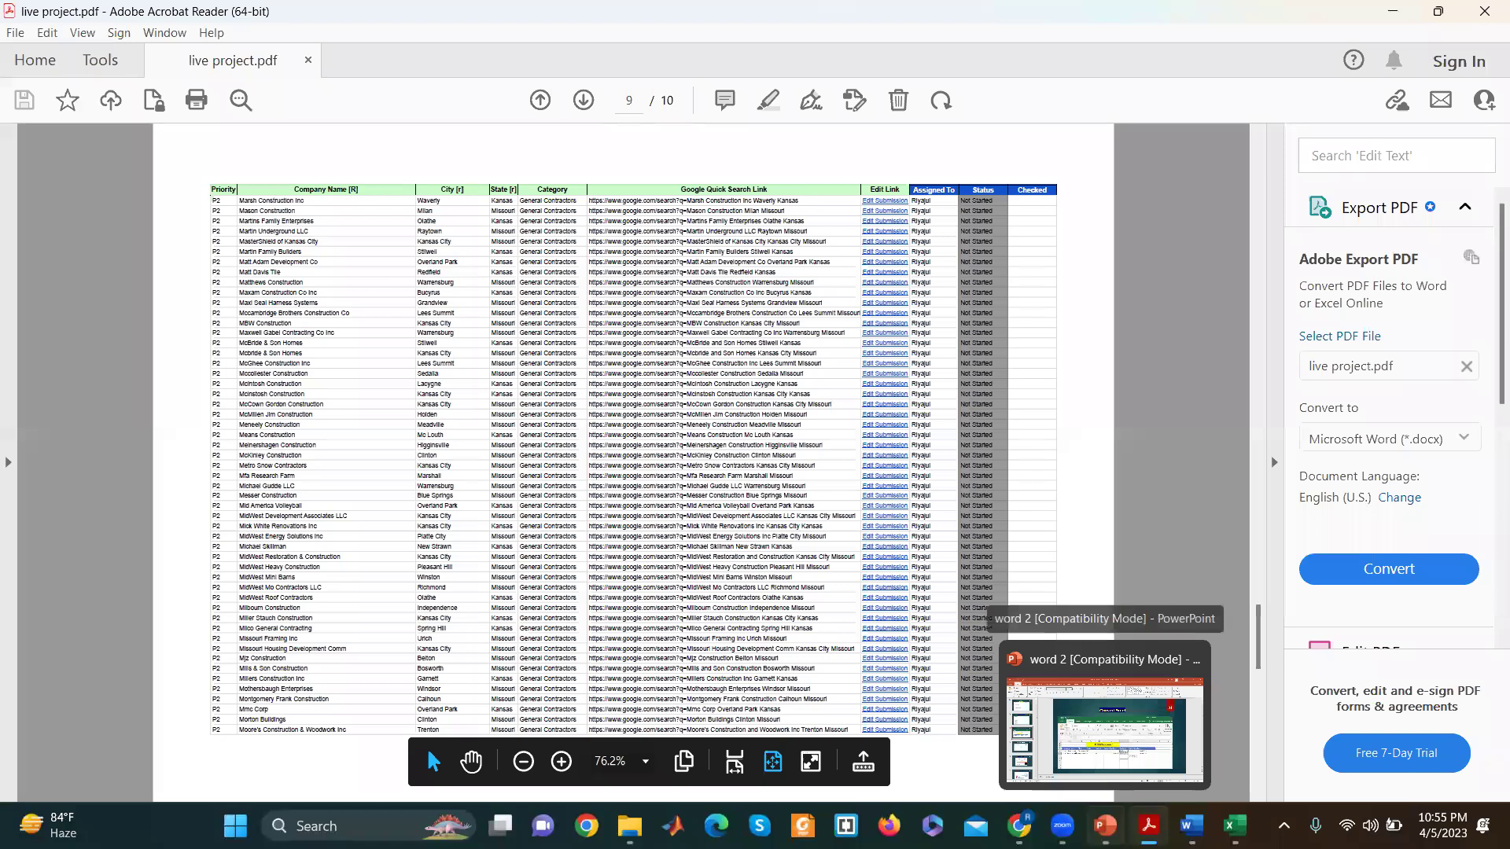
left_click(1104, 826)
key("Page_Up")
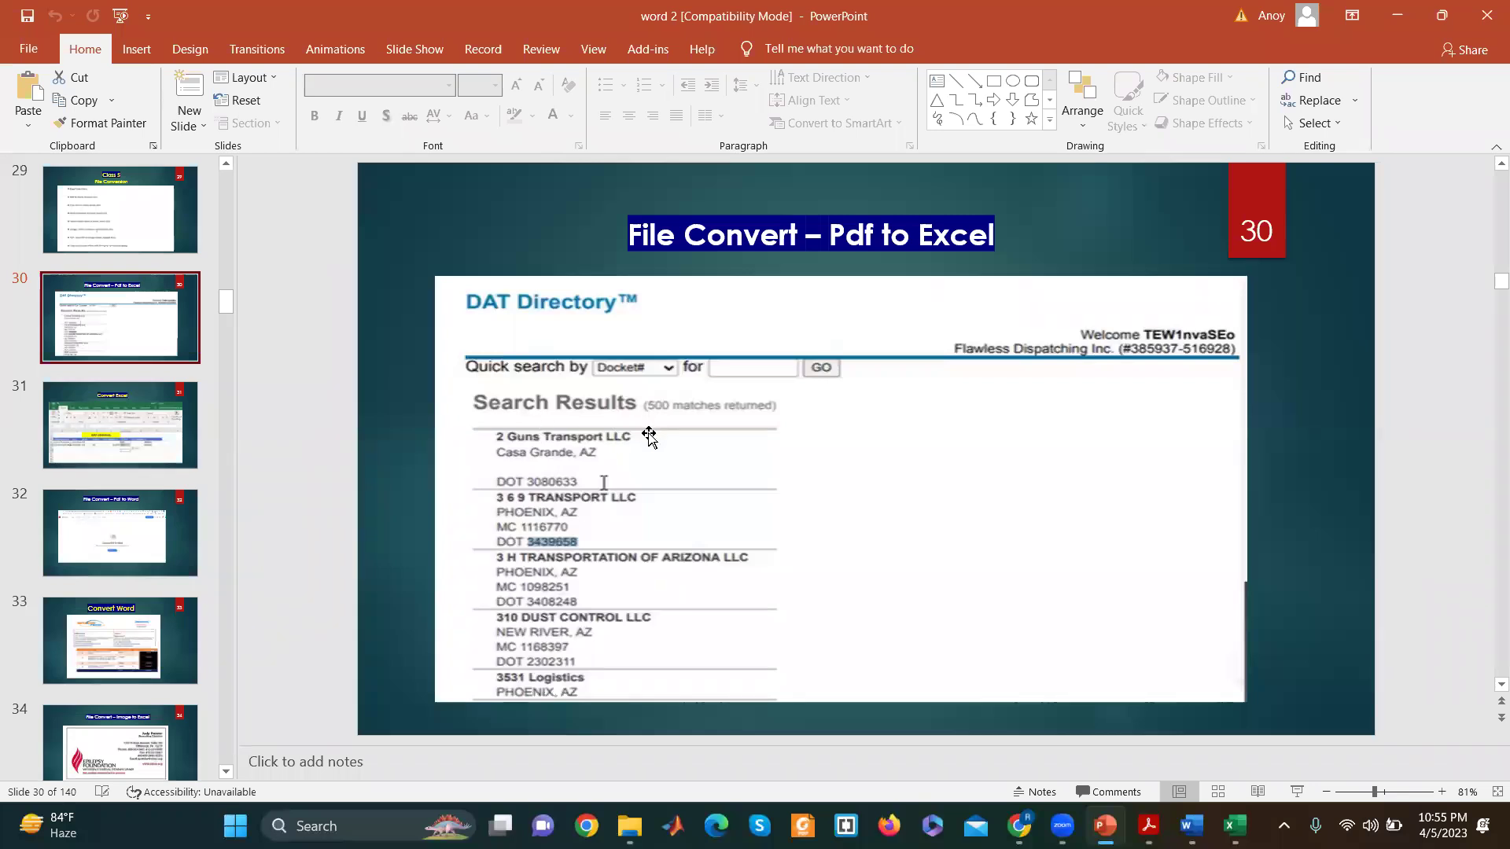
Step: Compare slide 30's PDF listing against slide 31's 'Convert Excel' spreadsheet several times, settling on slide 31
left_click(156, 425)
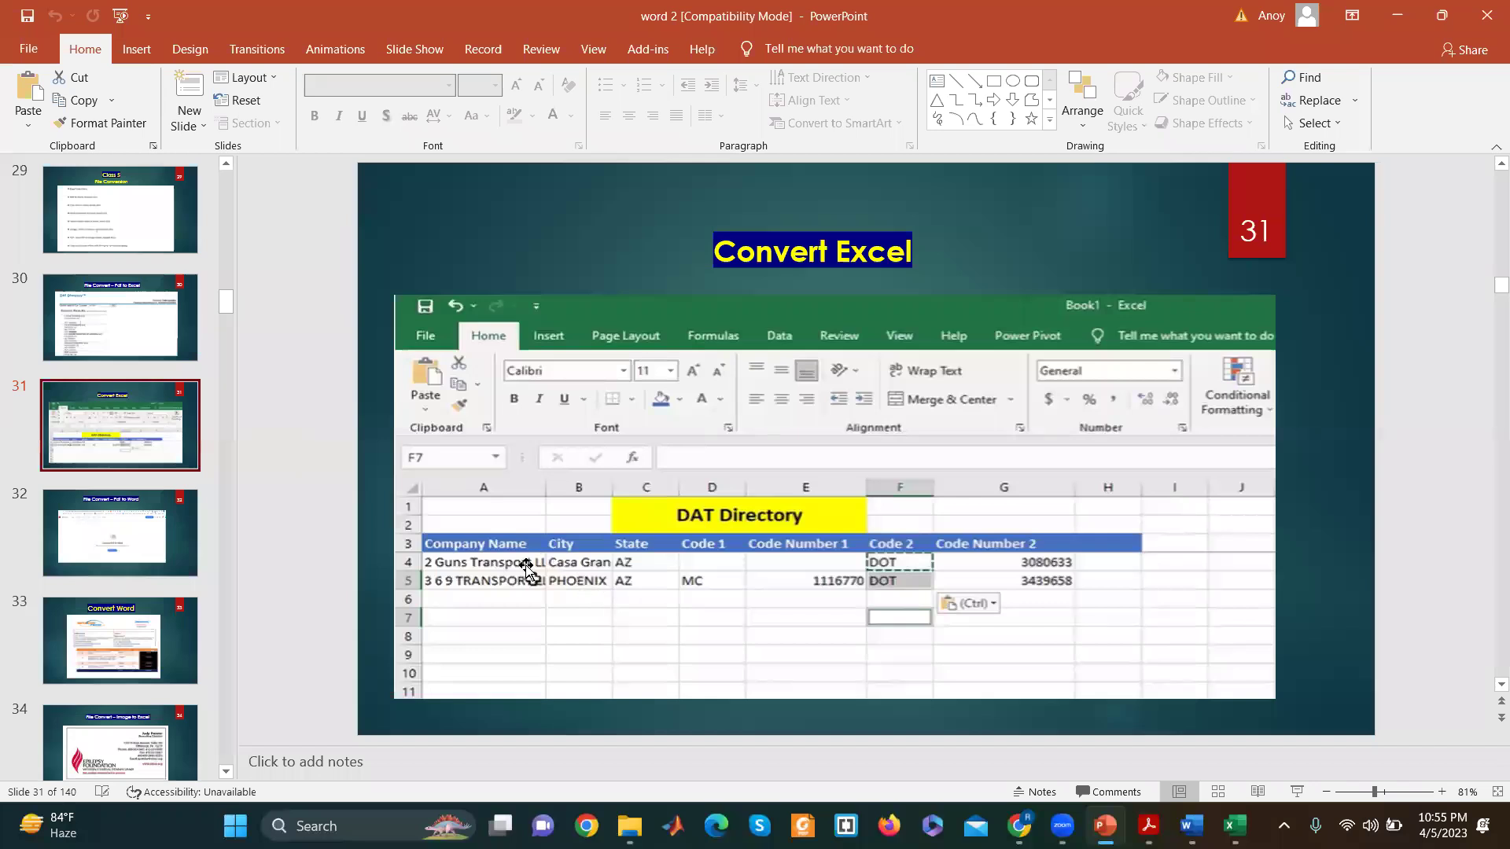
key("Up")
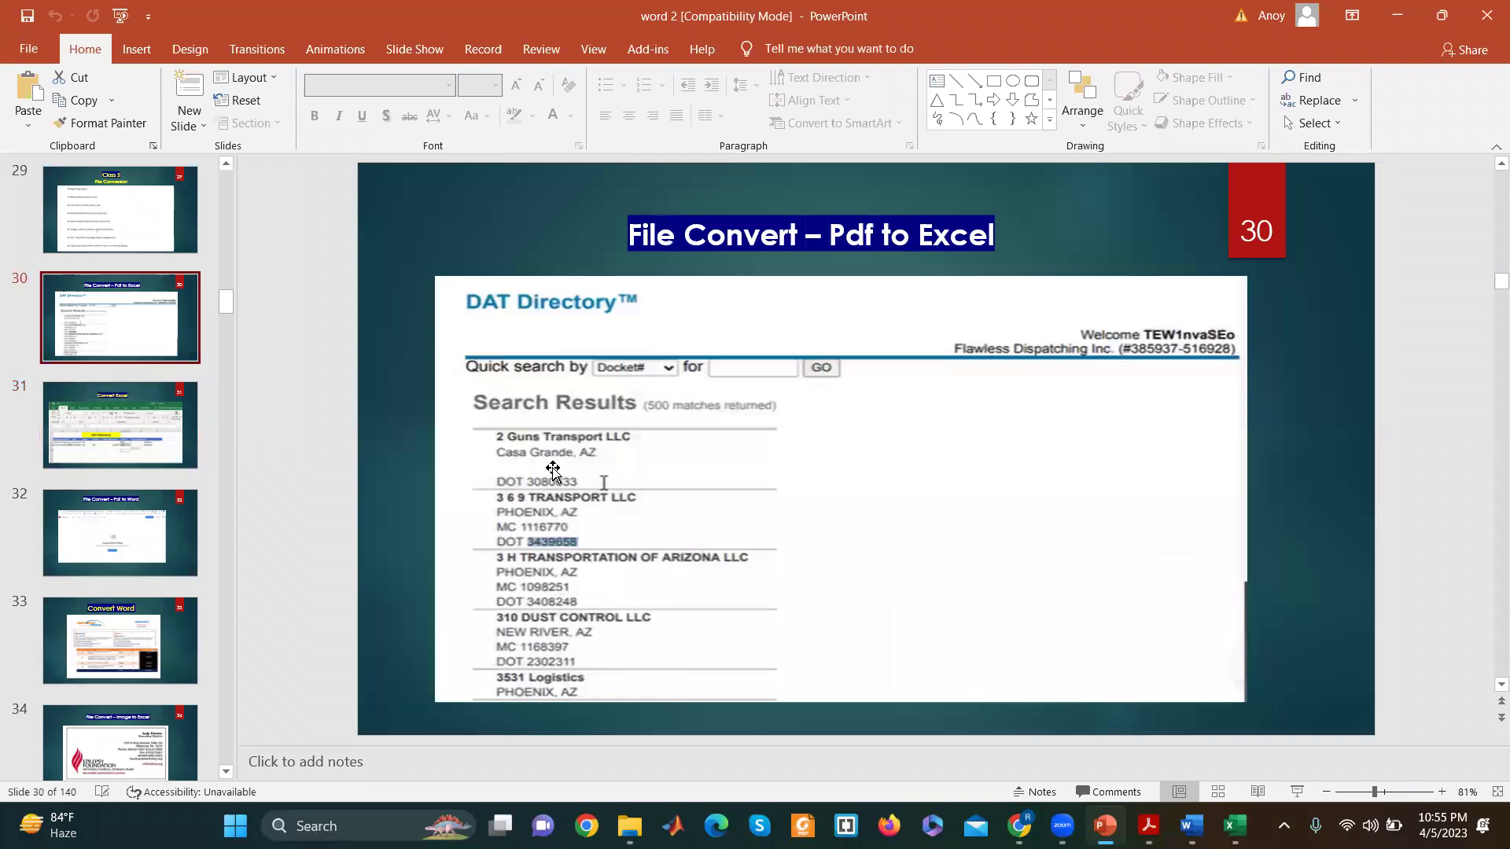
left_click(141, 433)
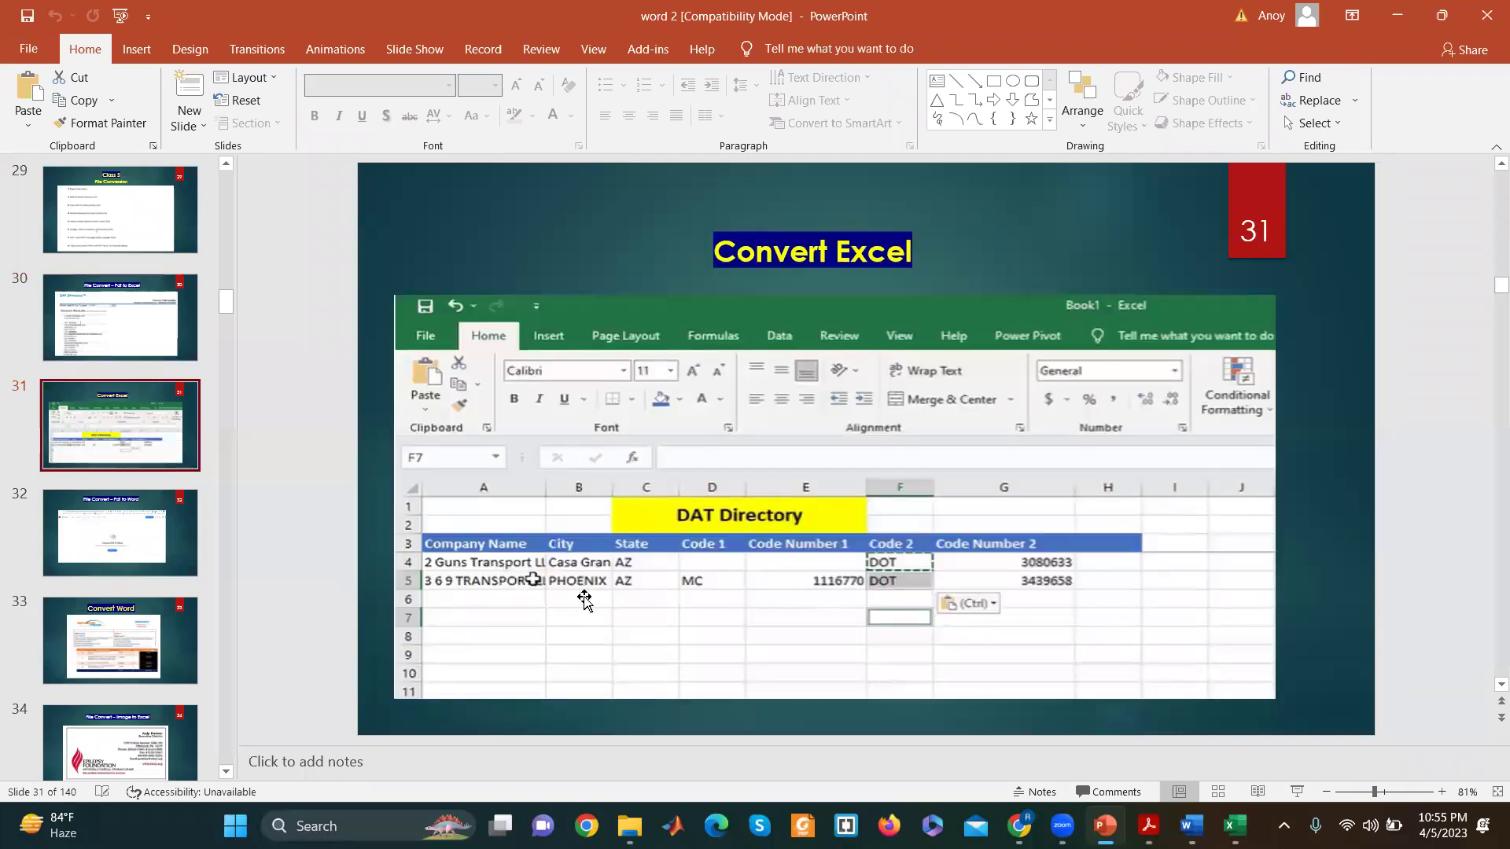
left_click(123, 319)
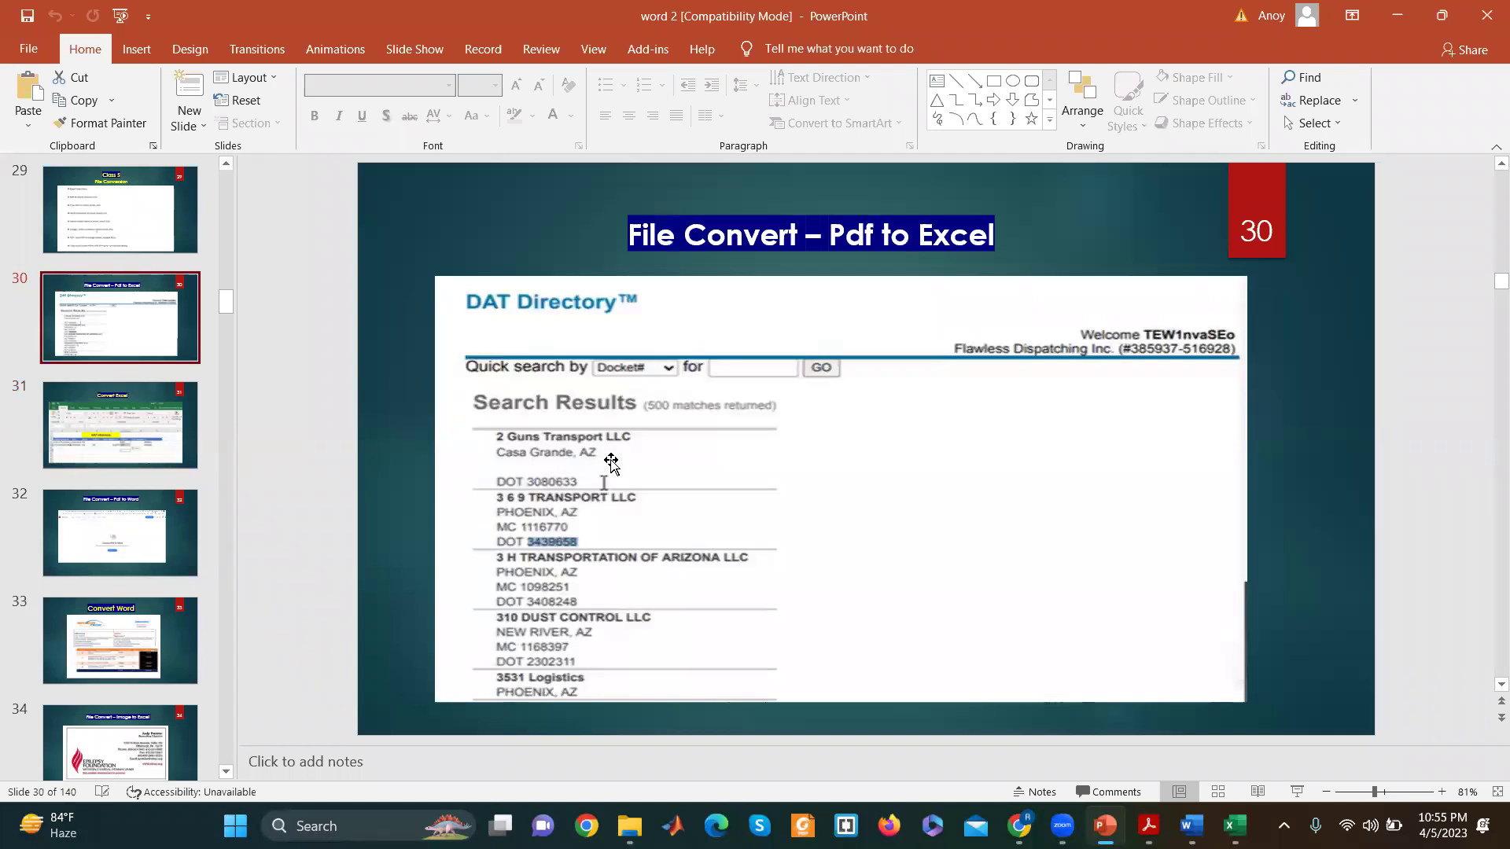
left_click(121, 429)
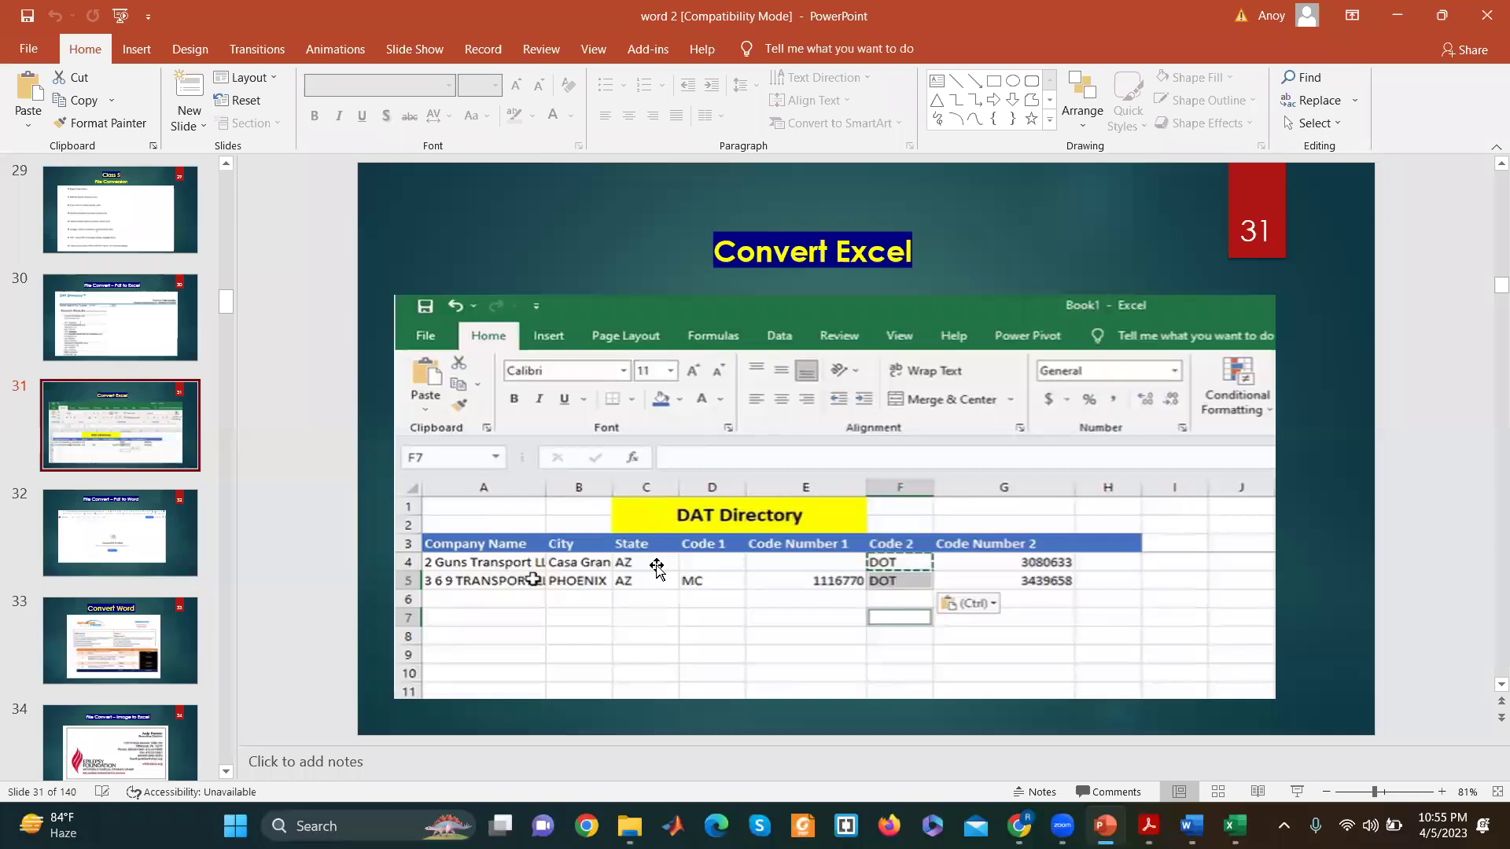
left_click(143, 341)
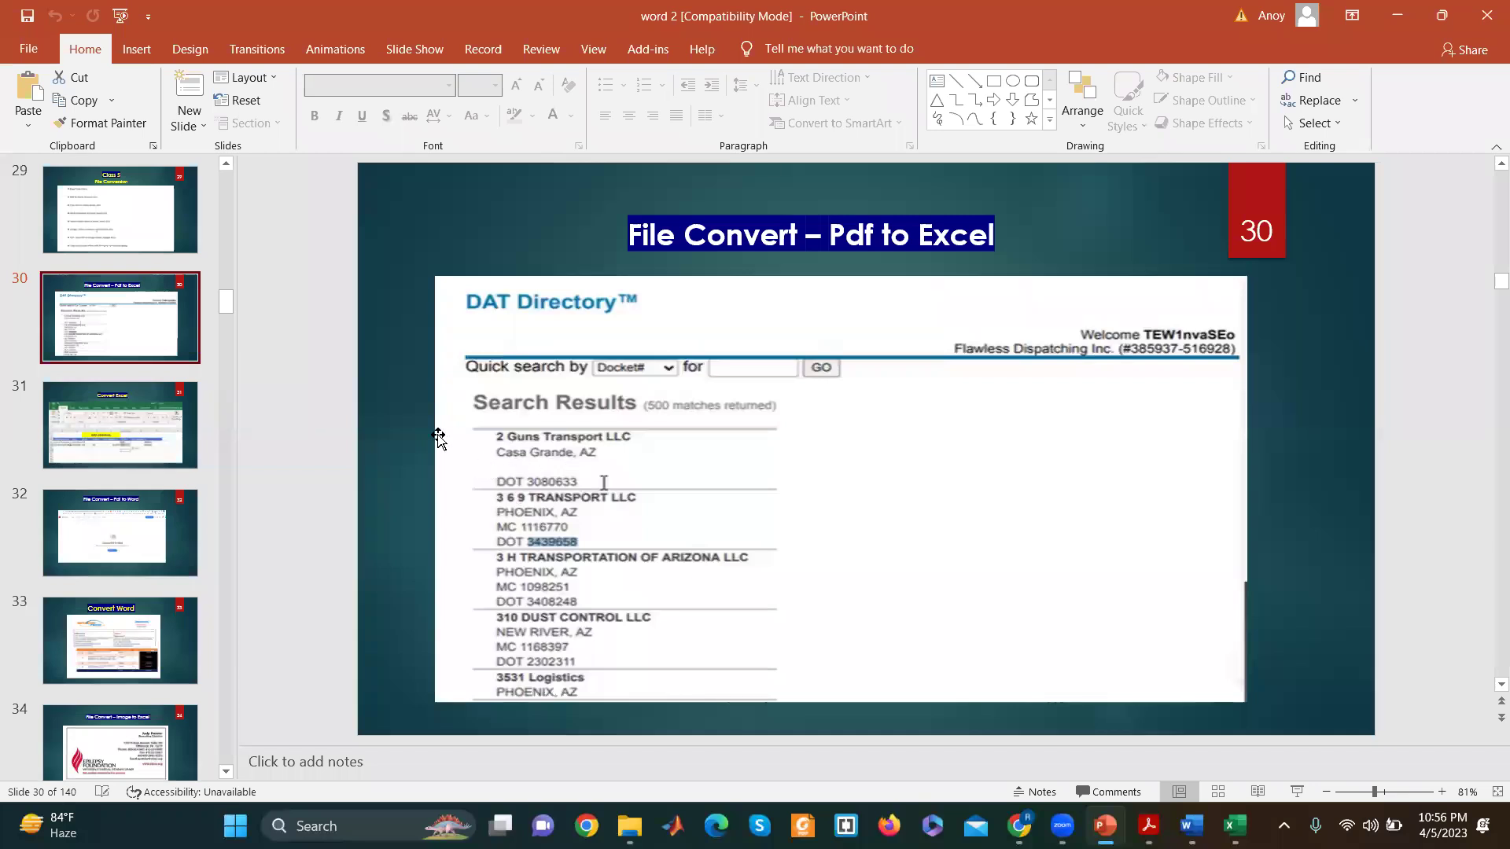
left_click(95, 429)
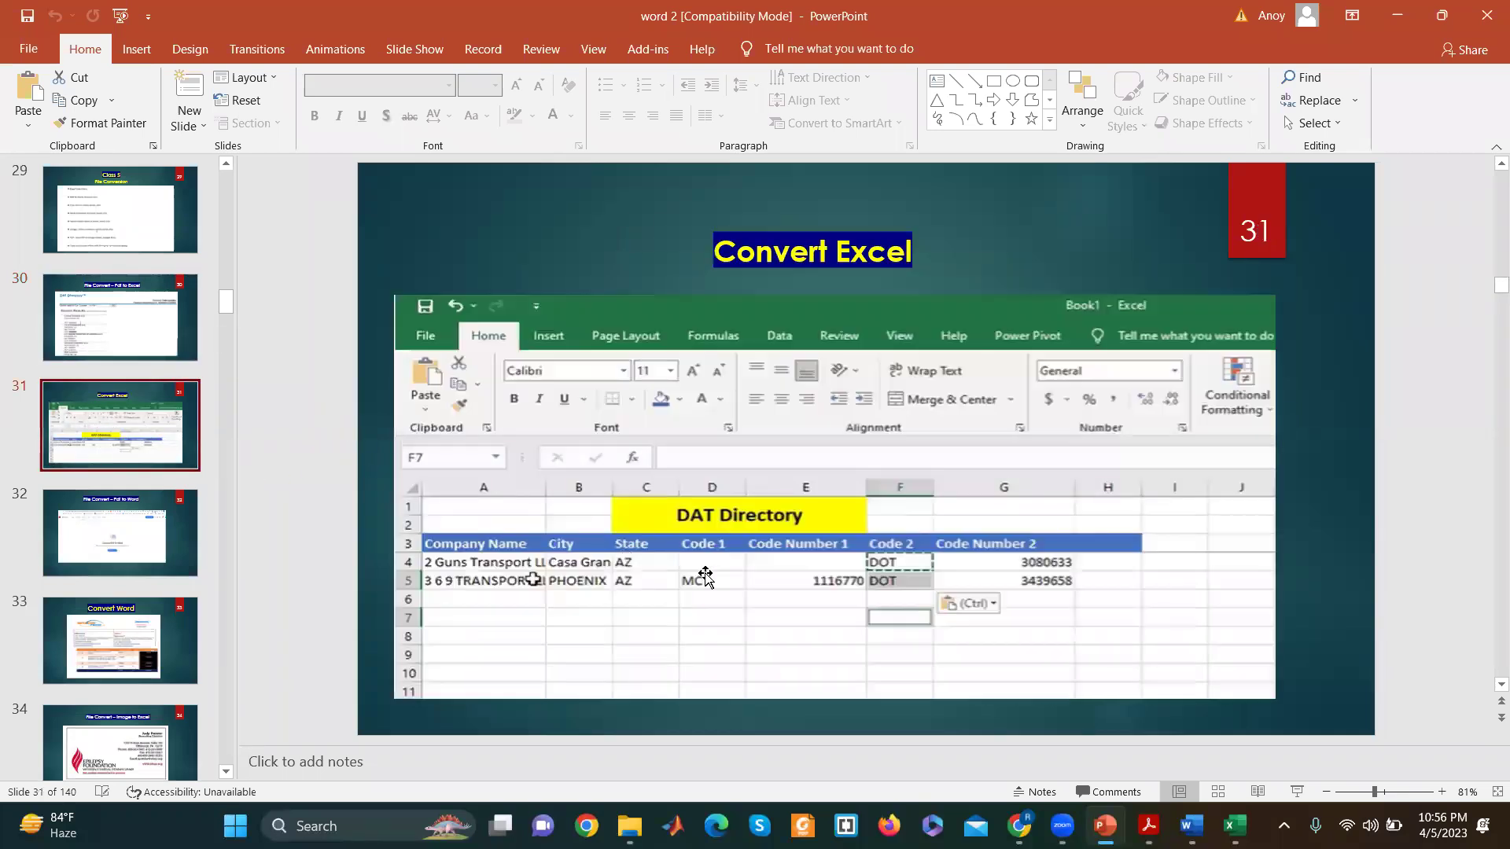
left_click(69, 322)
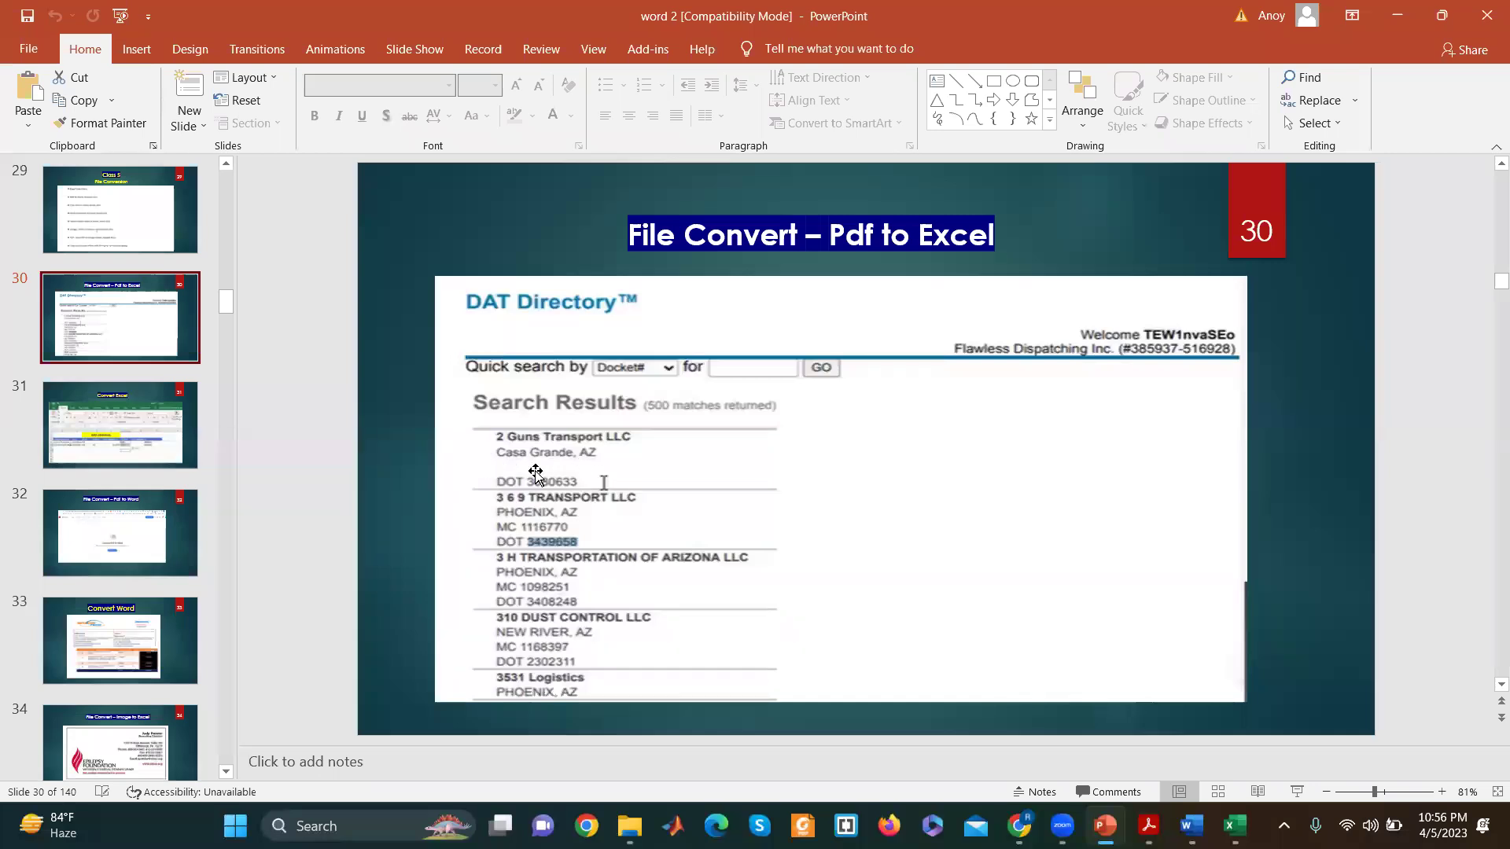
left_click(157, 429)
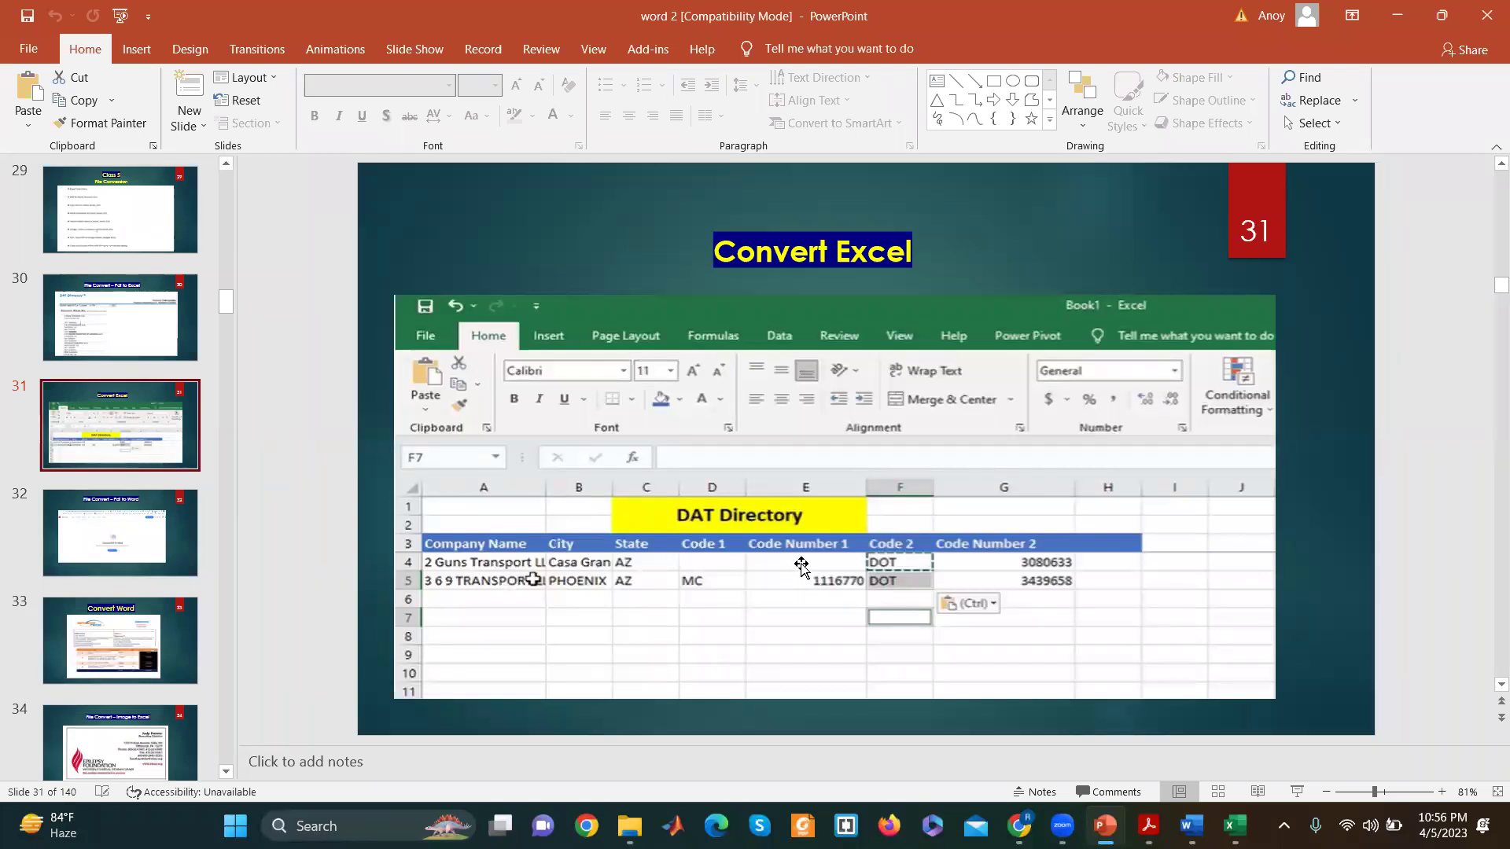
Step: Switch repeatedly between slide 31's converted Excel sheet and slide 30's DAT Directory results, ending on slide 30
left_click(107, 316)
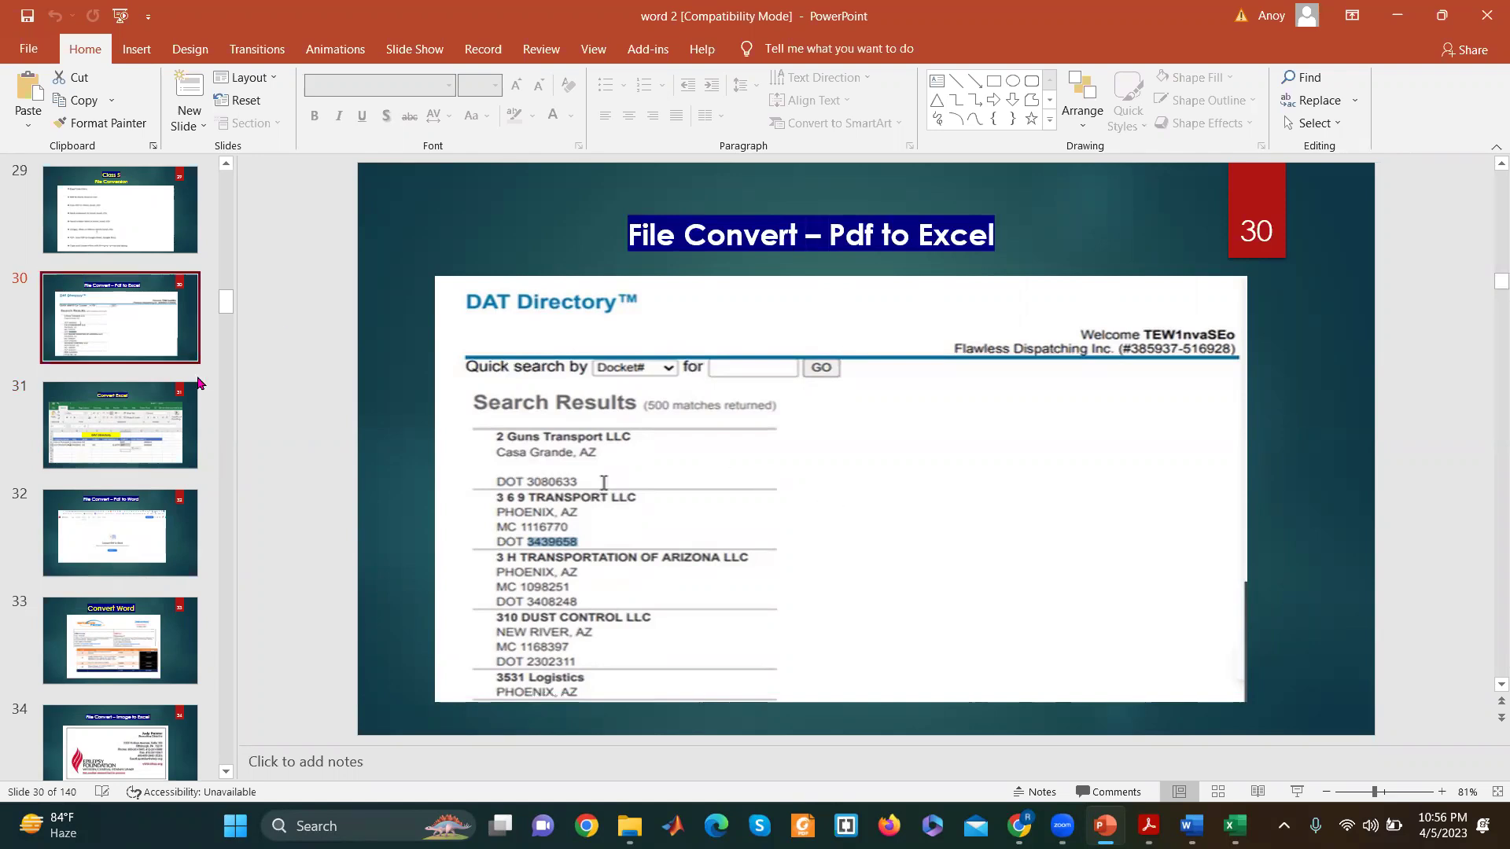
left_click(110, 456)
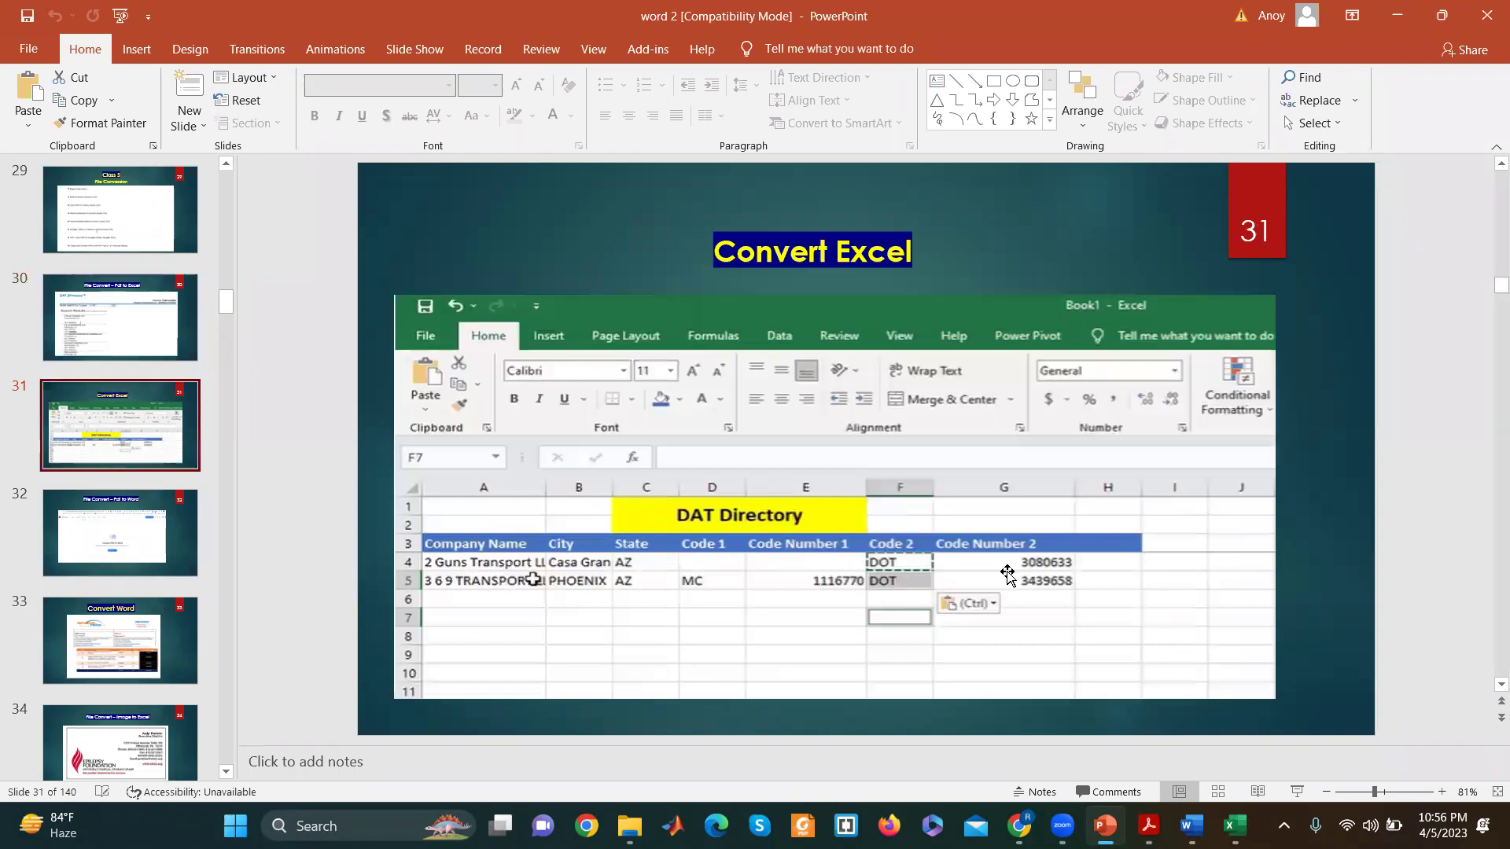
left_click(100, 318)
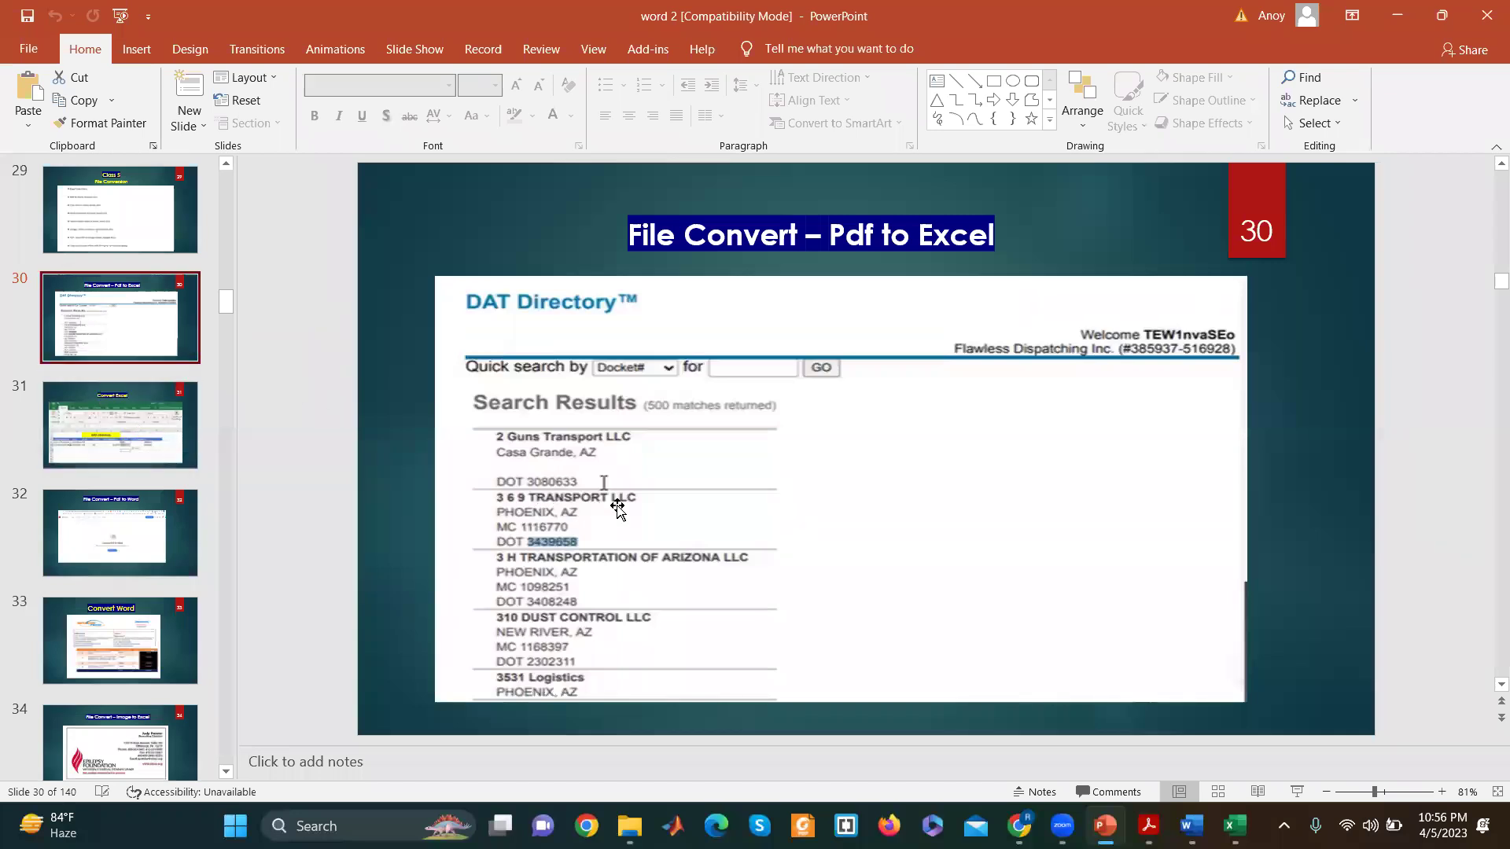
left_click(103, 459)
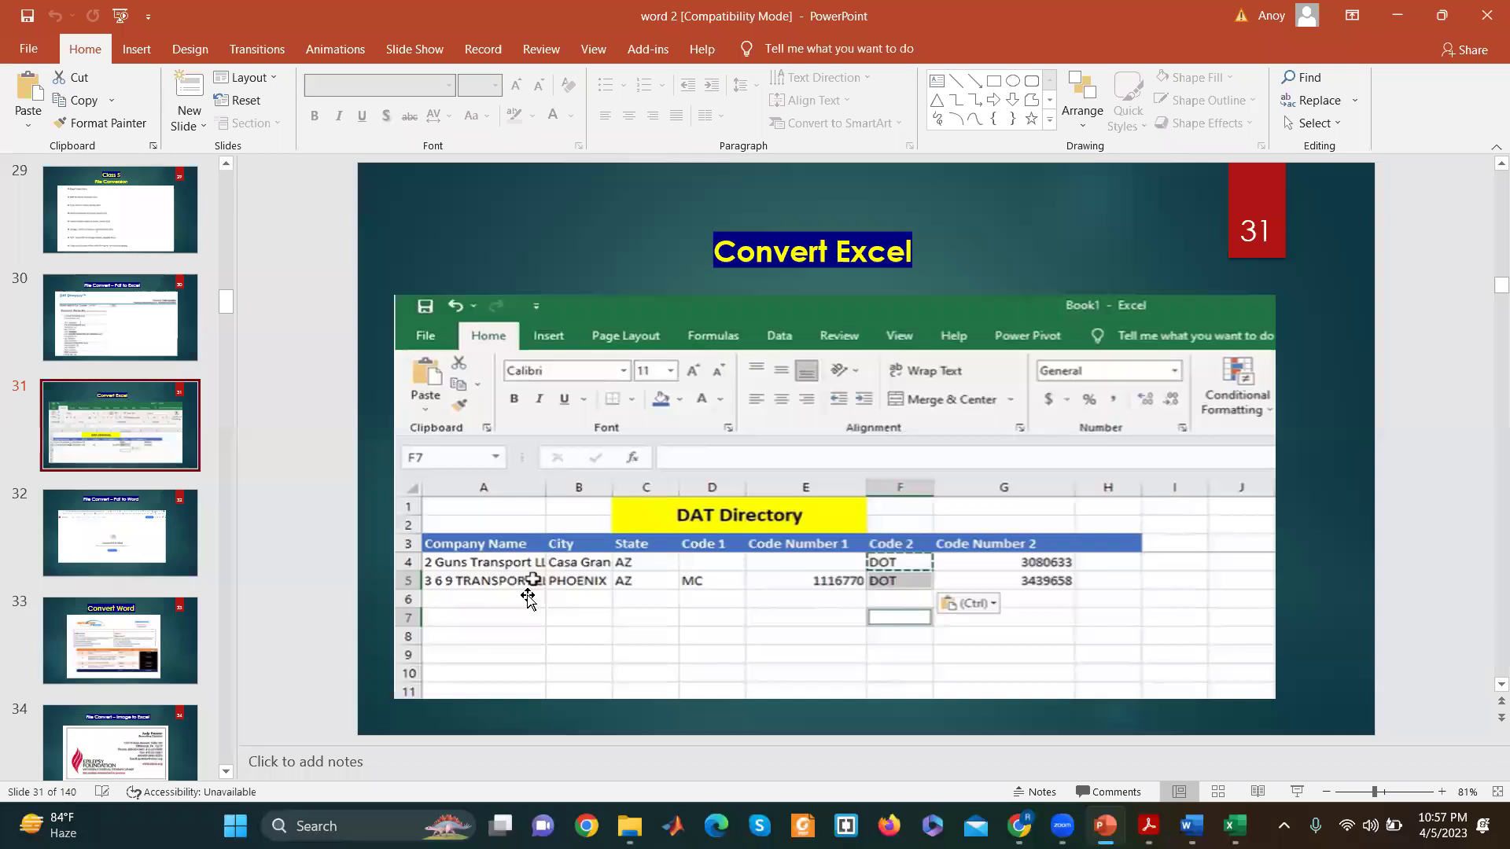
left_click(120, 332)
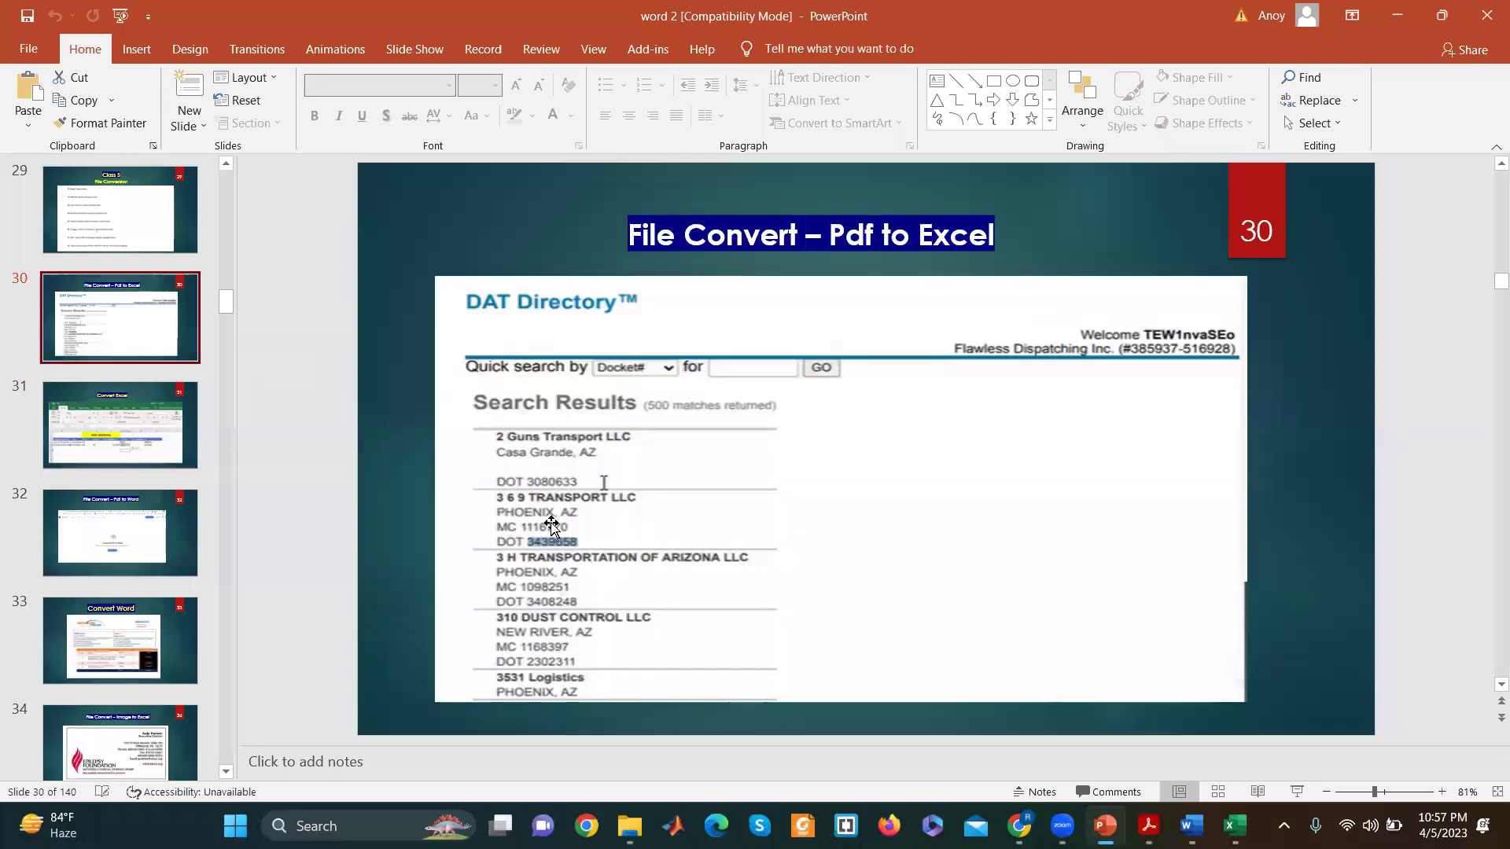
left_click(134, 417)
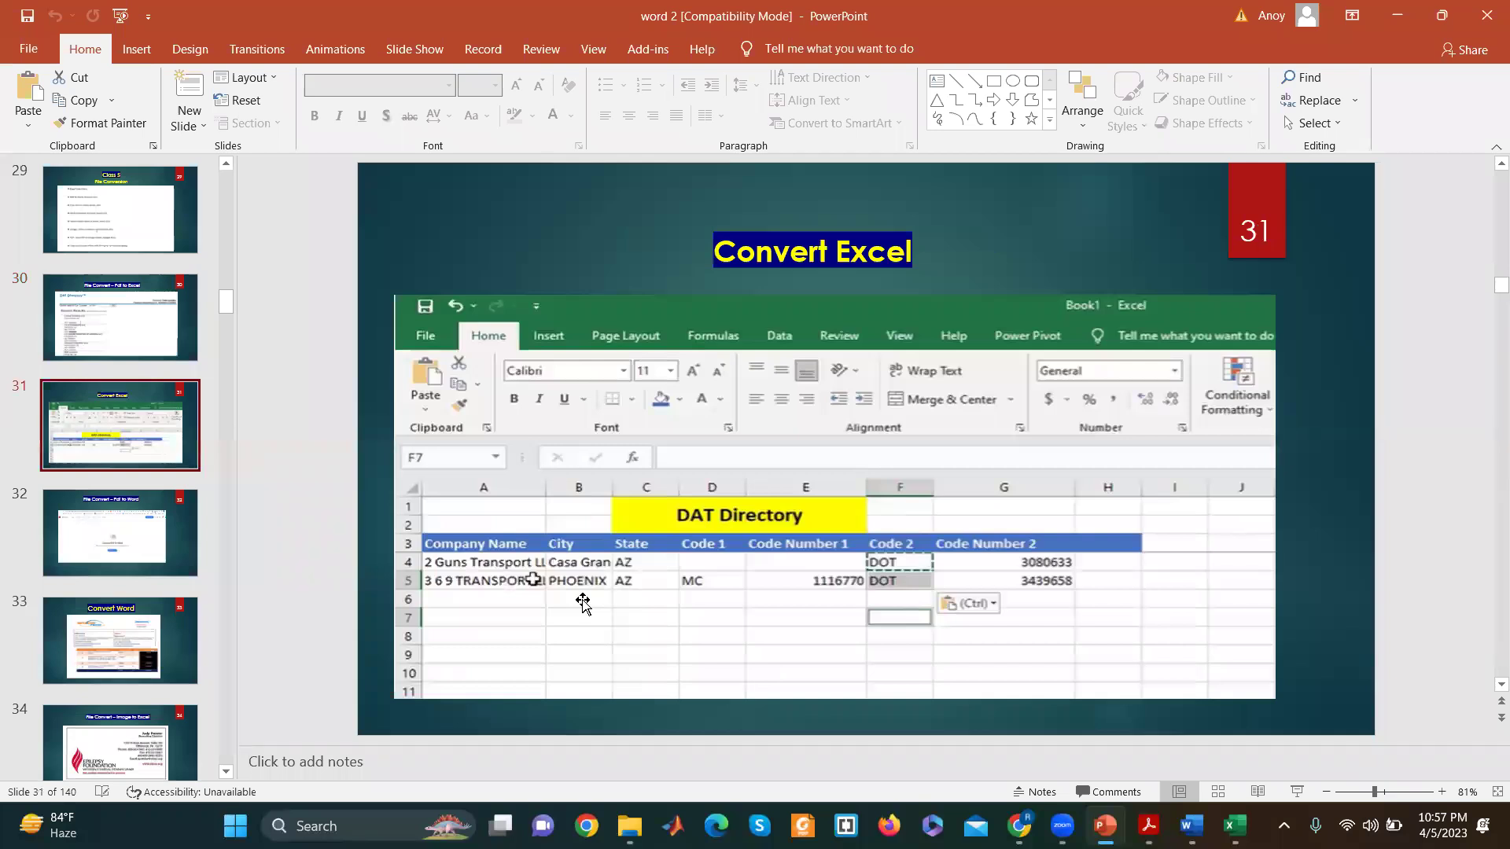
left_click(102, 326)
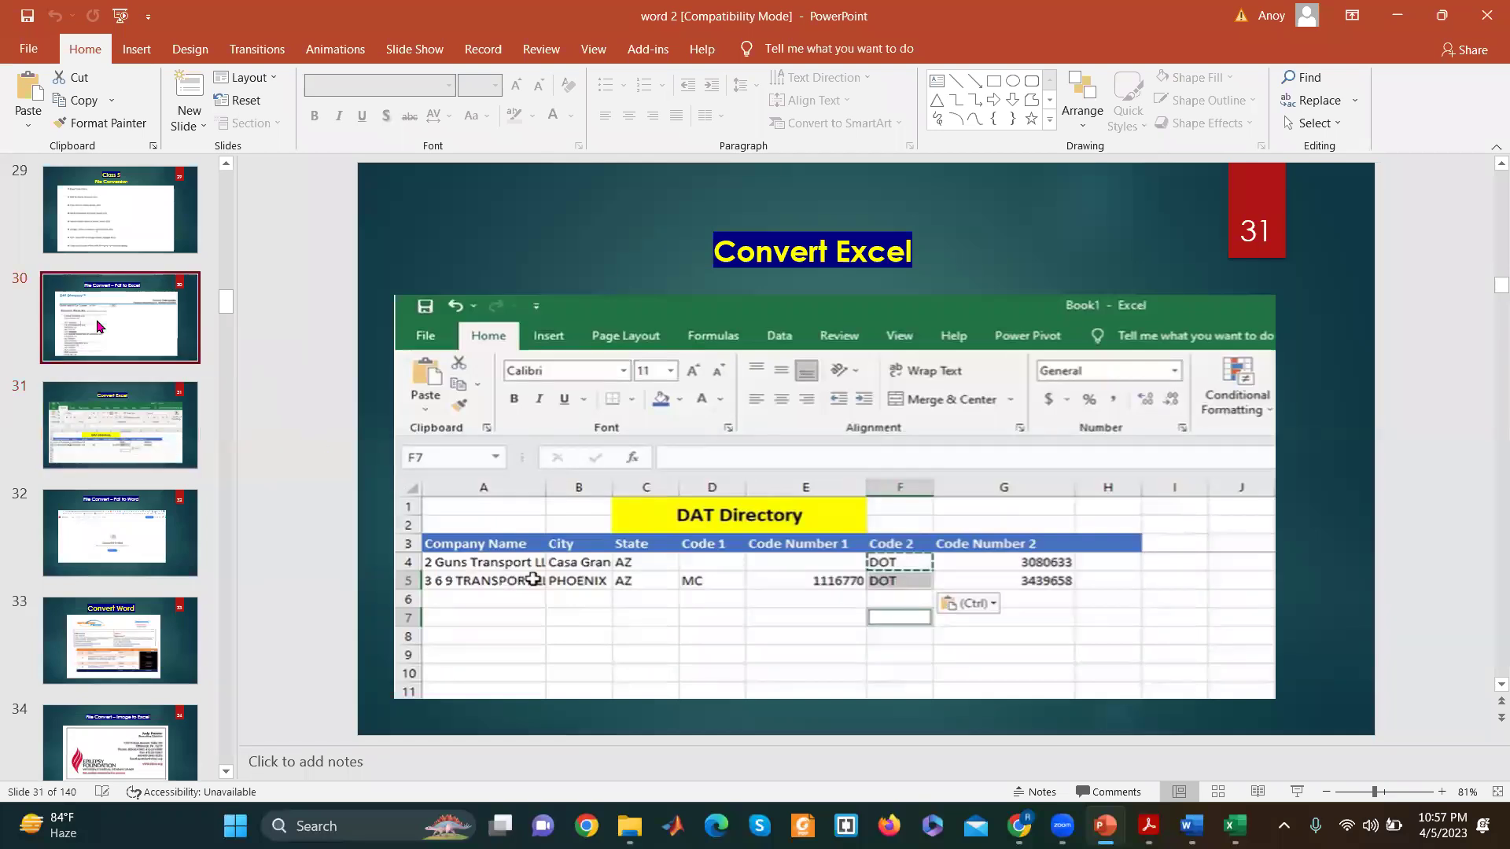
left_click(378, 414)
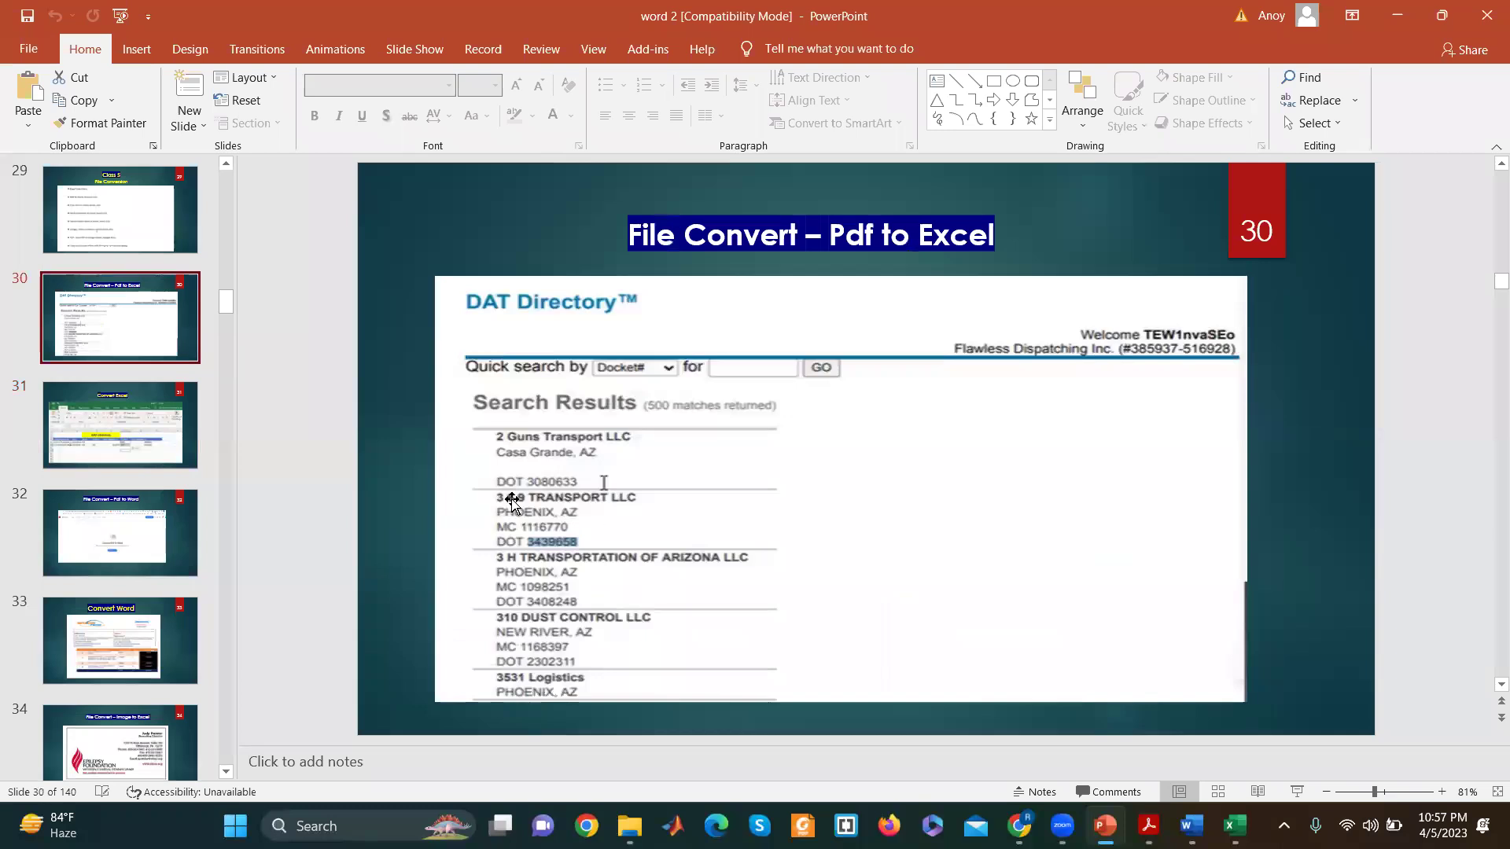
left_click(75, 326)
left_click(128, 450)
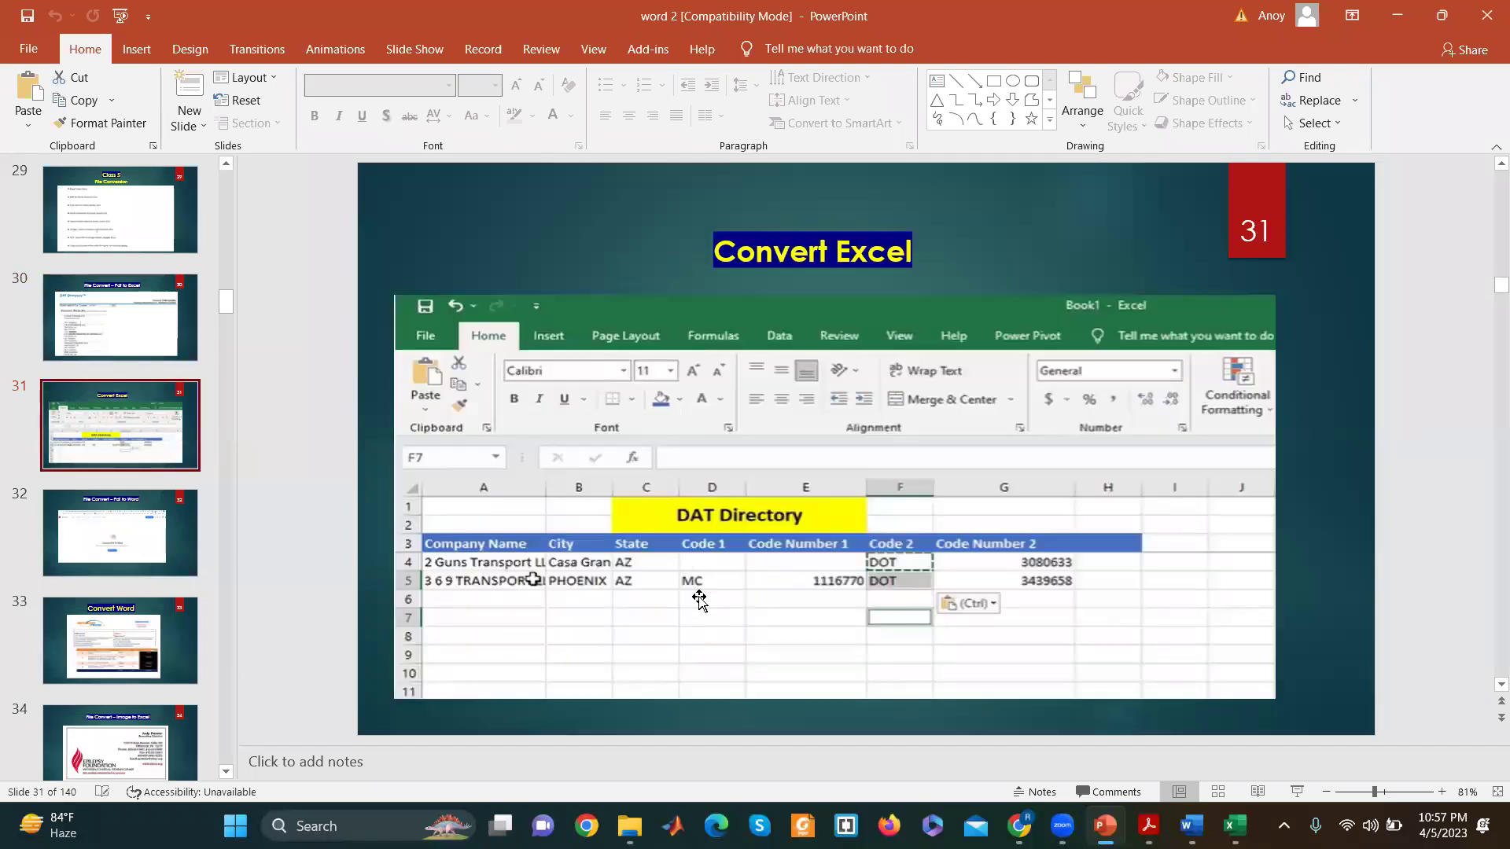
left_click(94, 324)
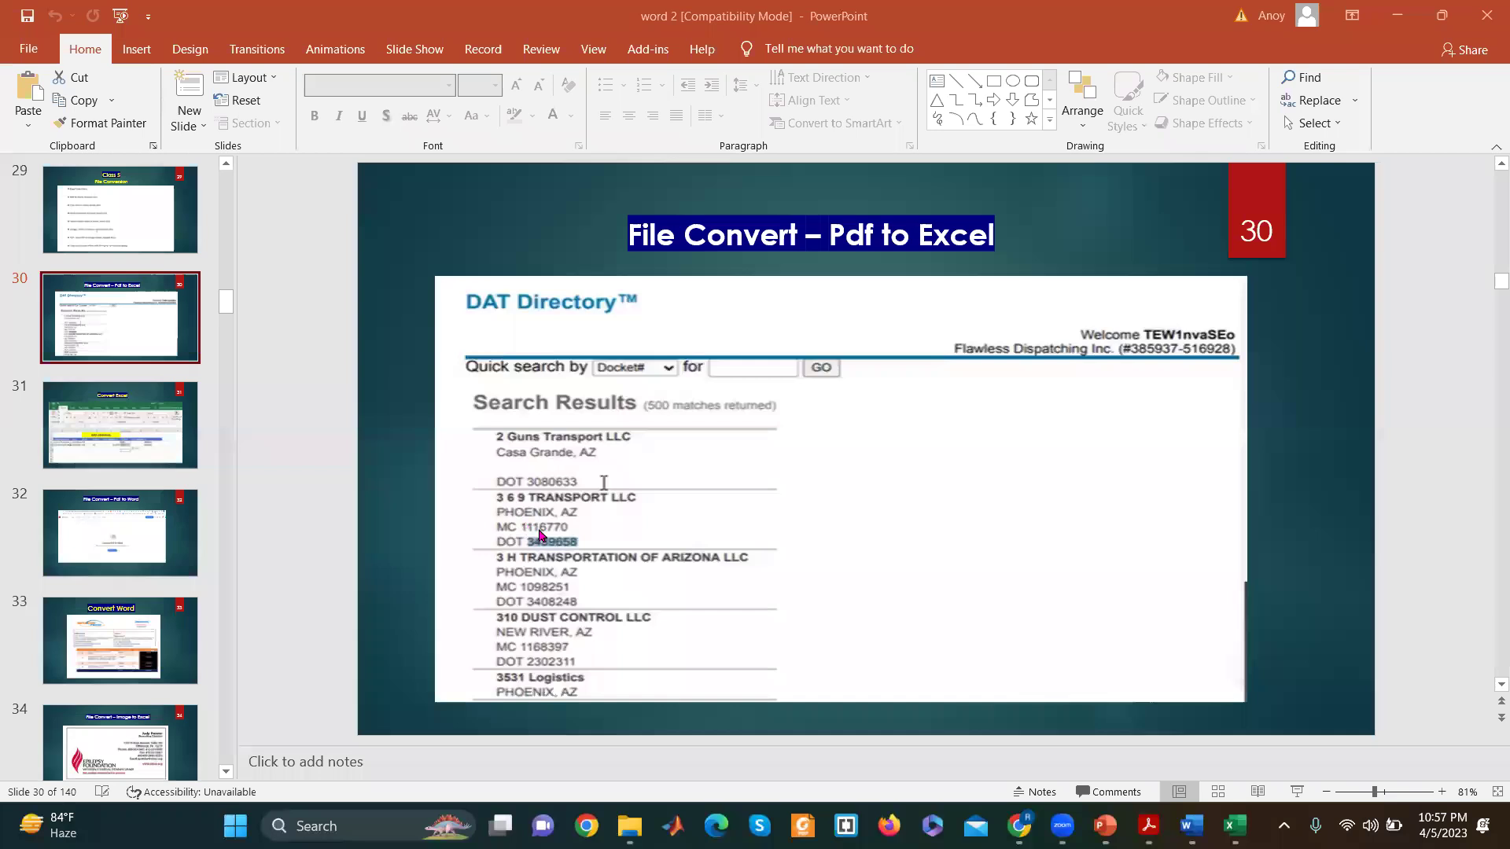
left_click(122, 438)
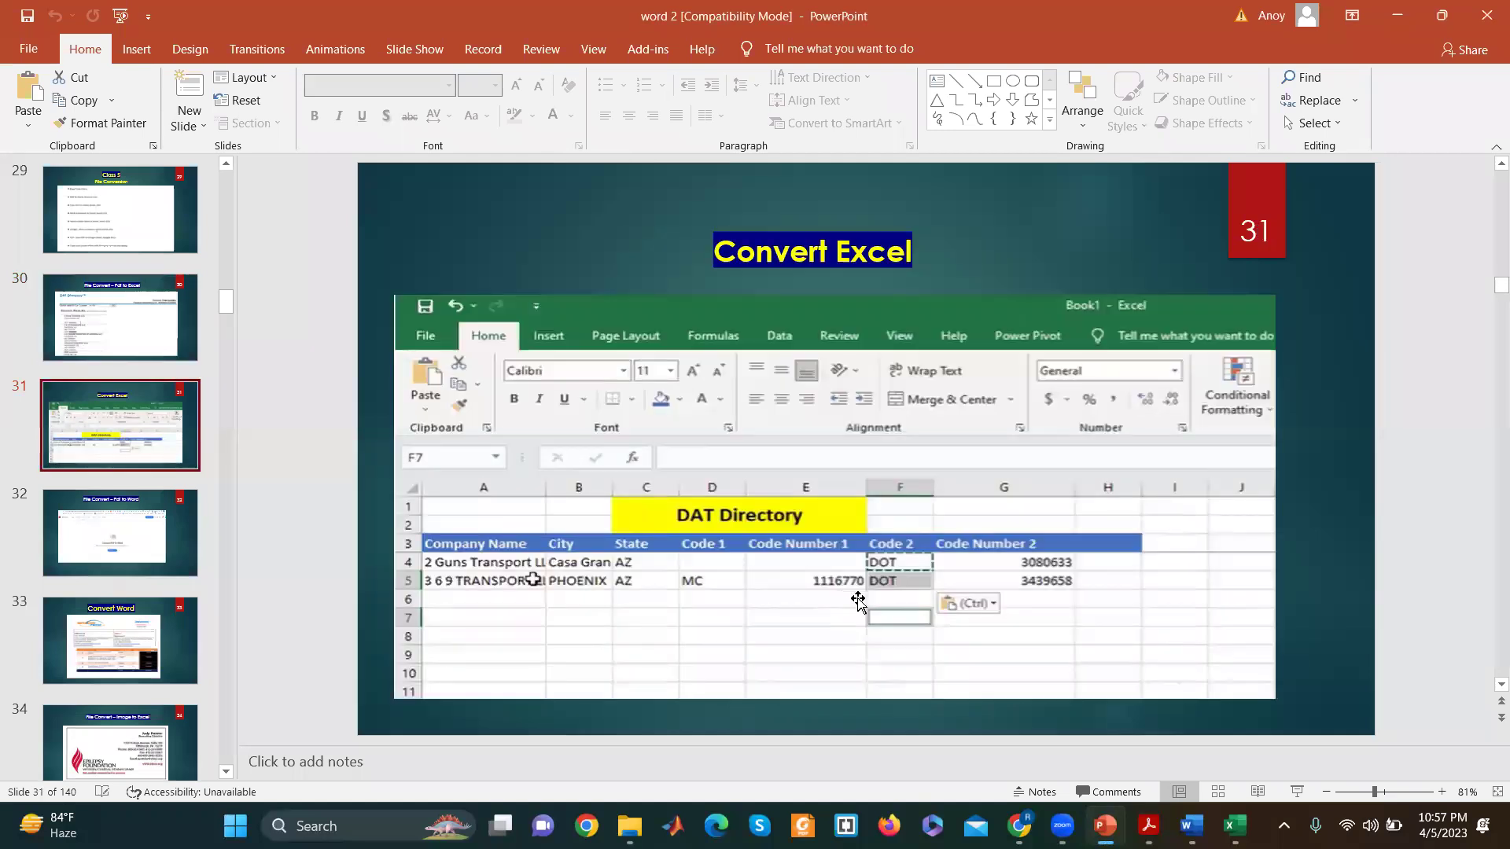
left_click(145, 340)
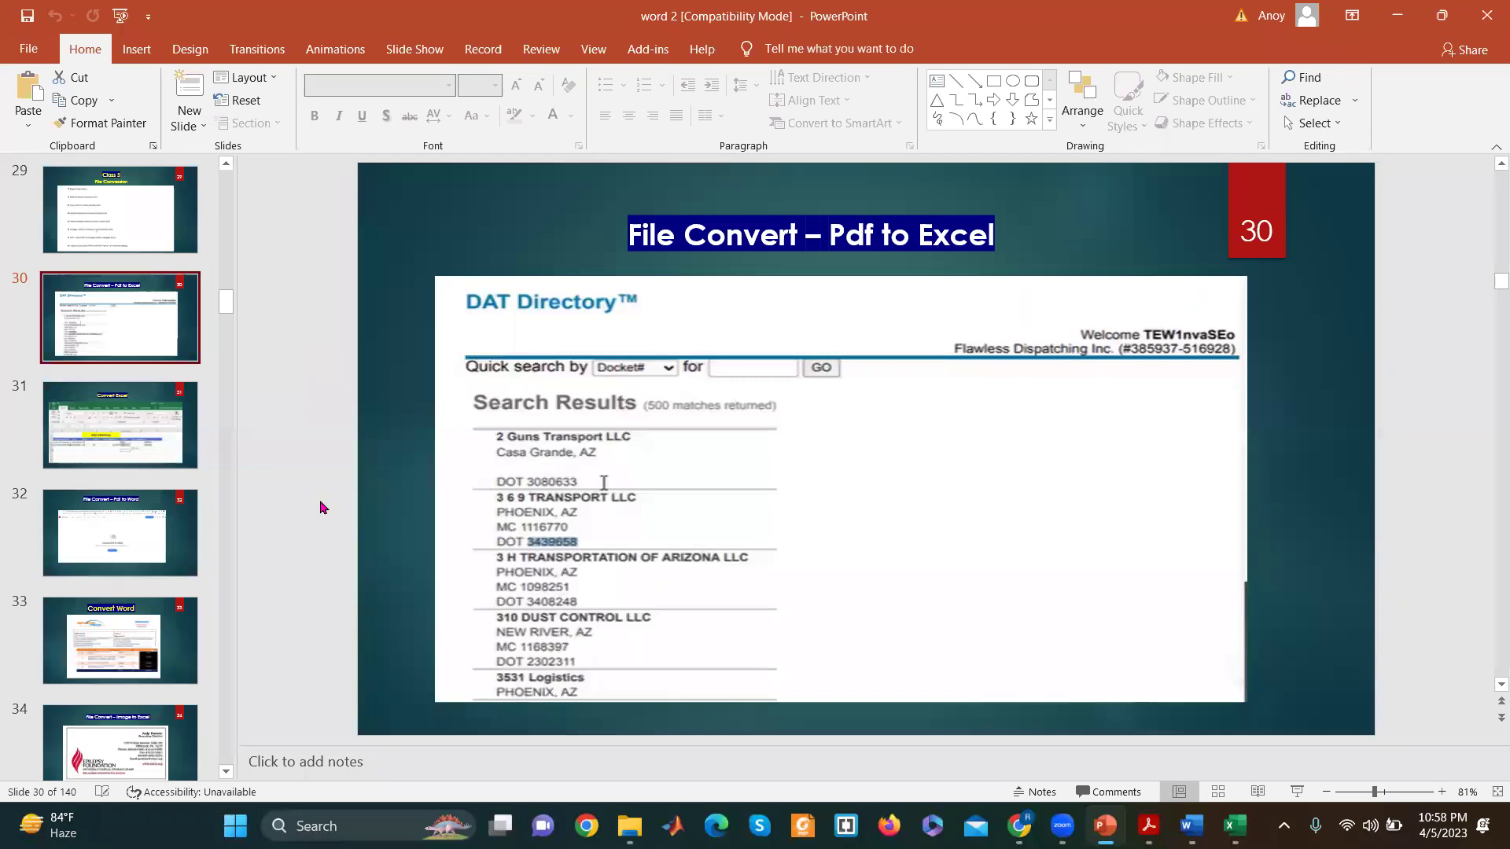
left_click(122, 446)
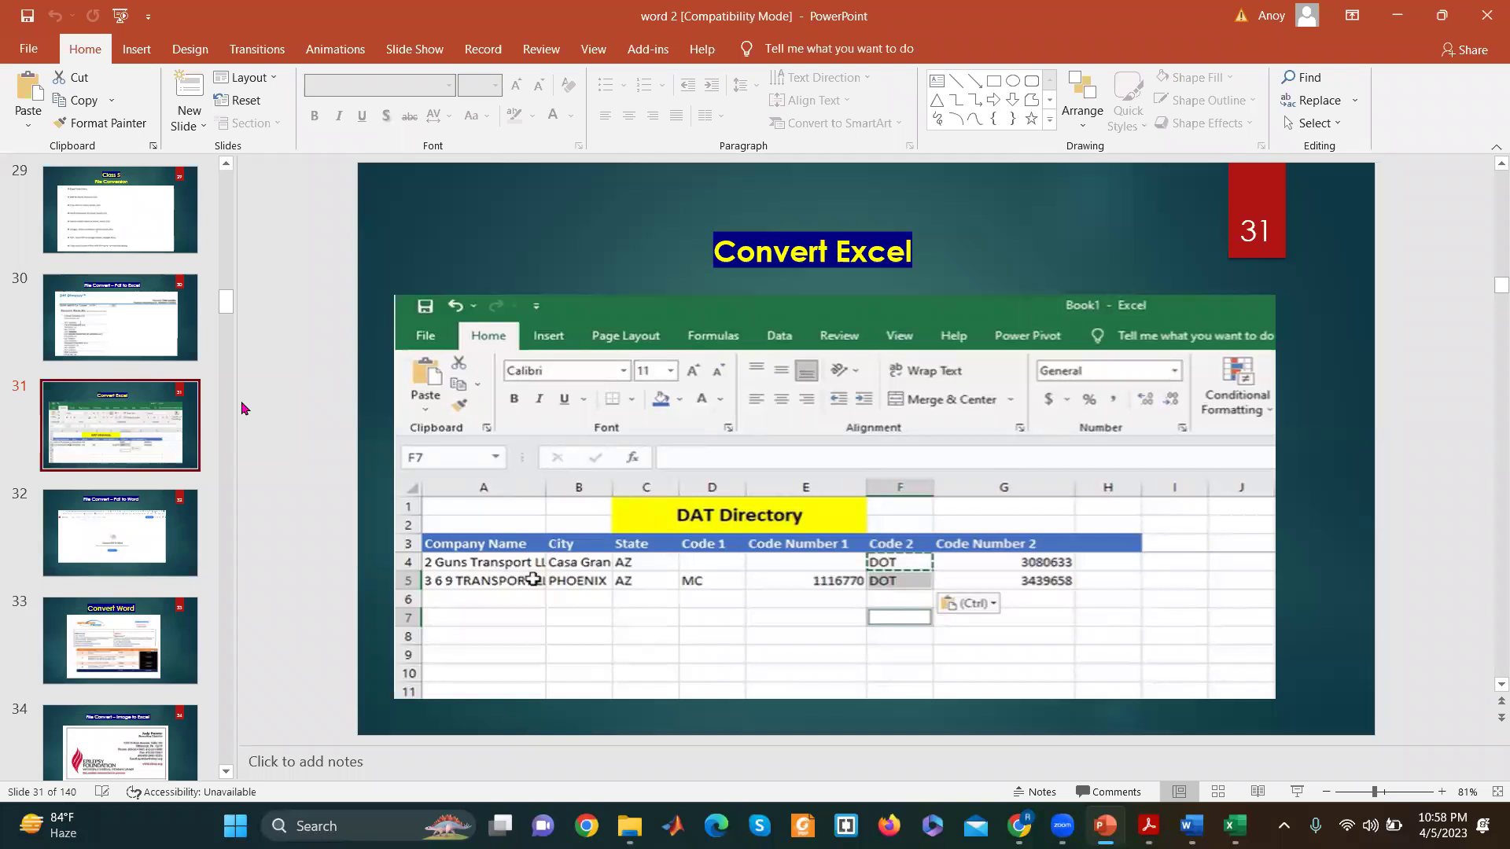
left_click(54, 321)
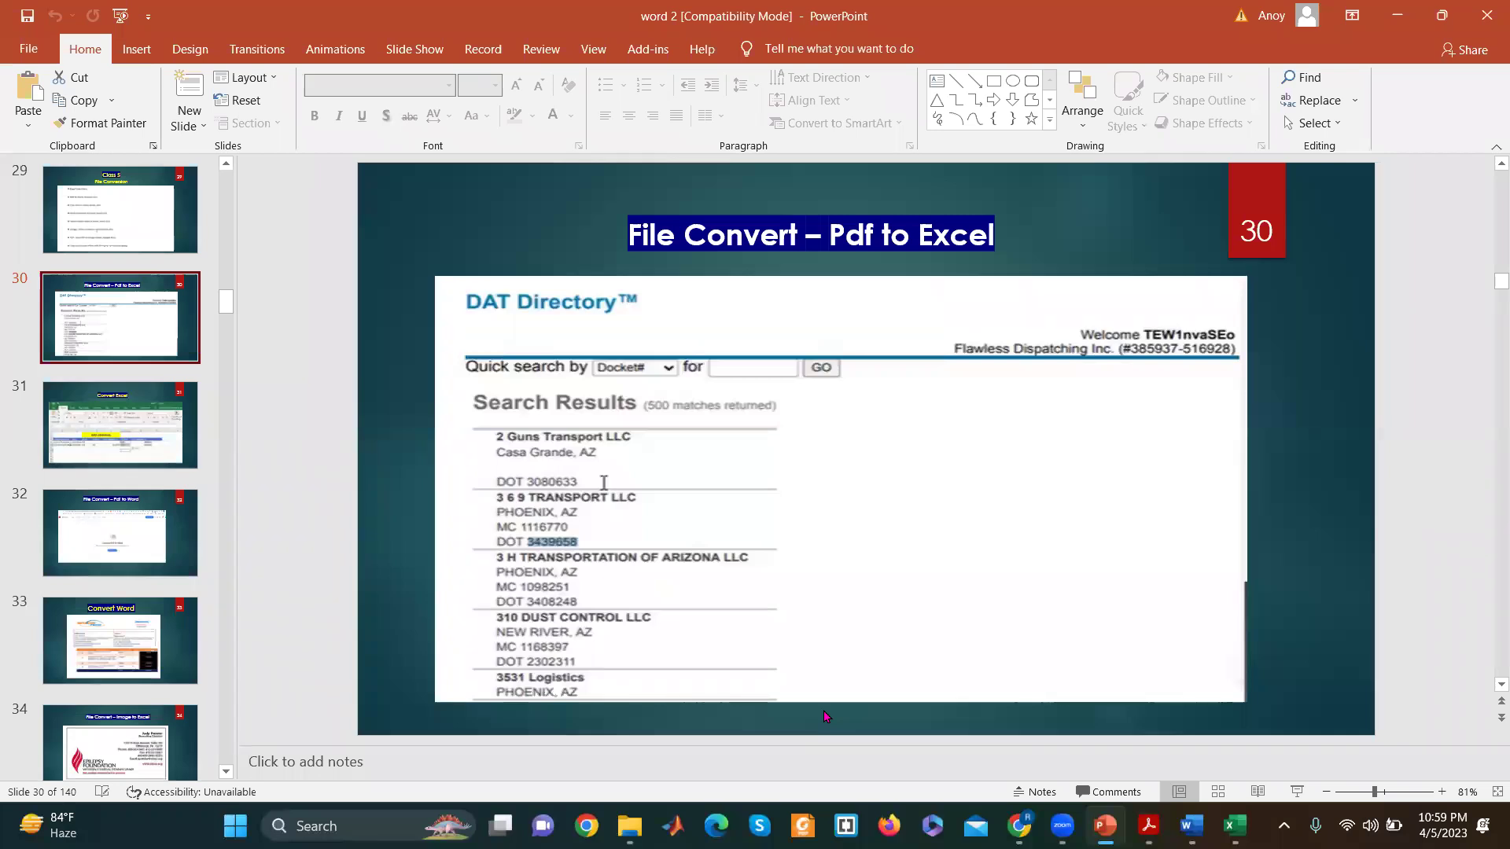
left_click(537, 470)
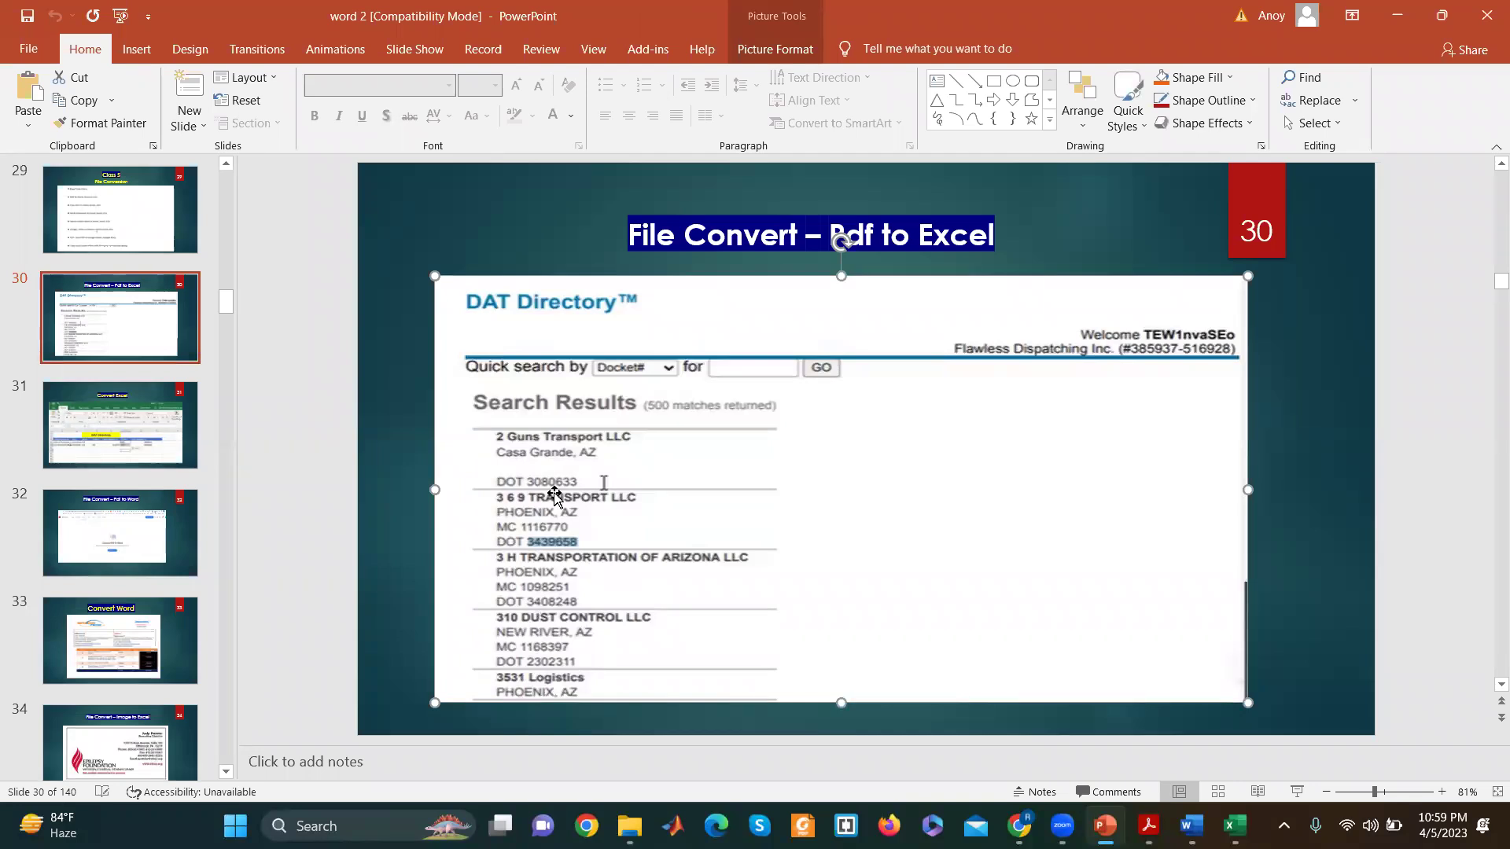
left_click(408, 243)
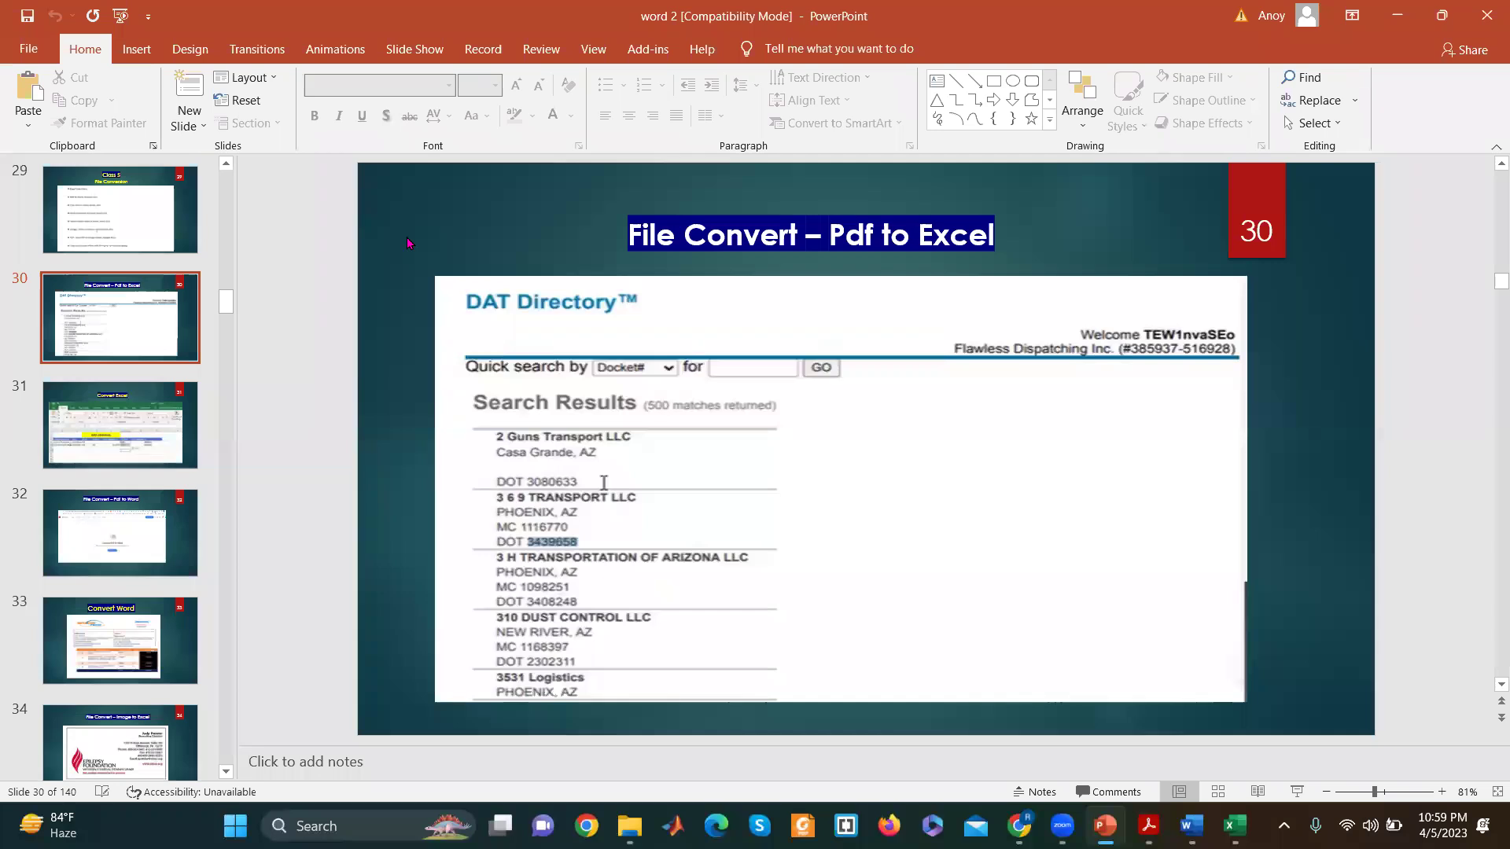